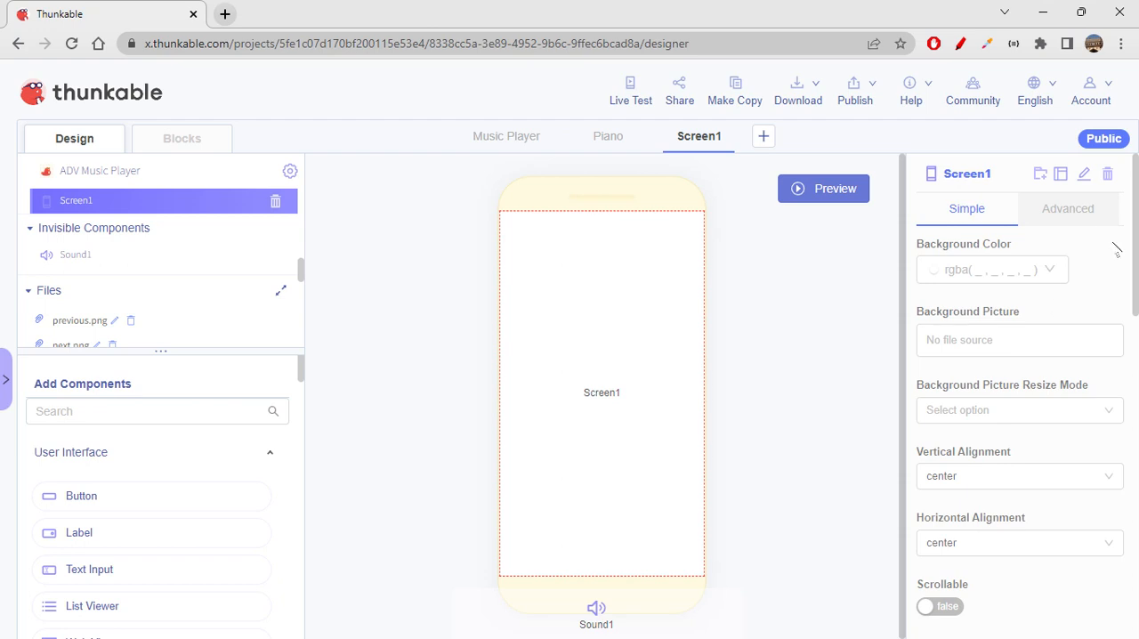
# - Rename Screen1 to "Music player"
pyautogui.click(1083, 173)
pyautogui.hotkey('ctrl', 'a')
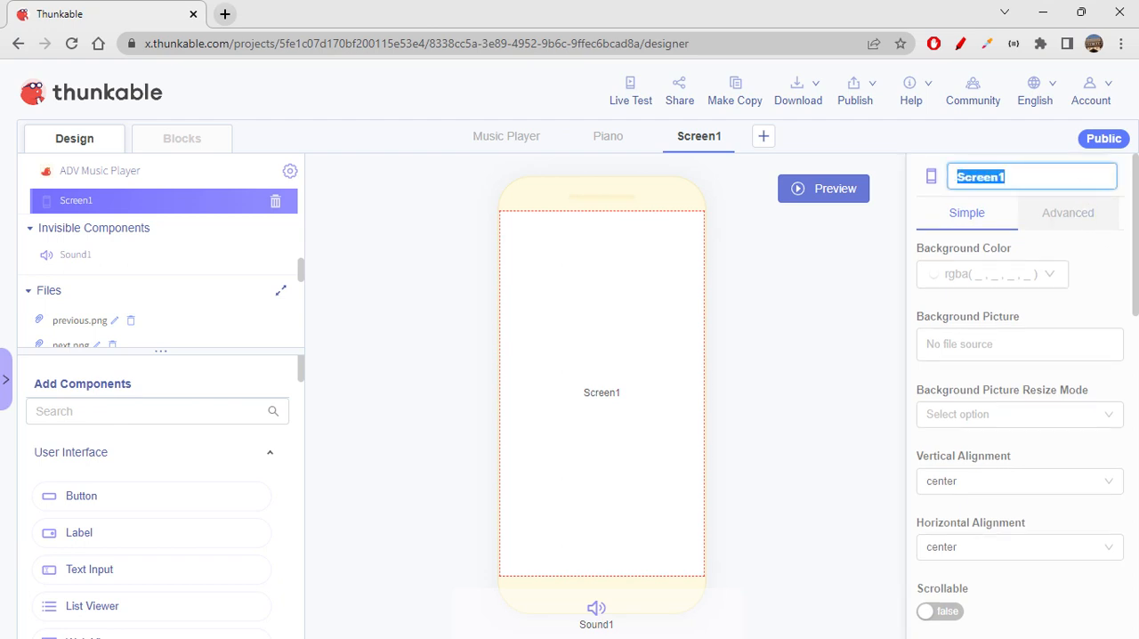
pyautogui.write('Music player')
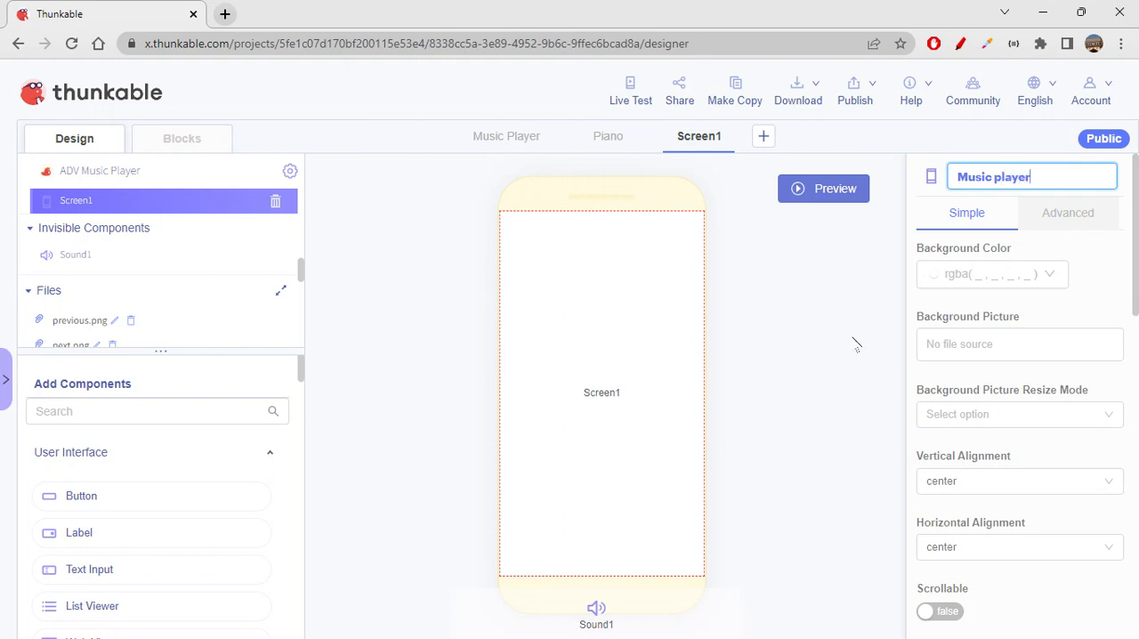
pyautogui.press('Return')
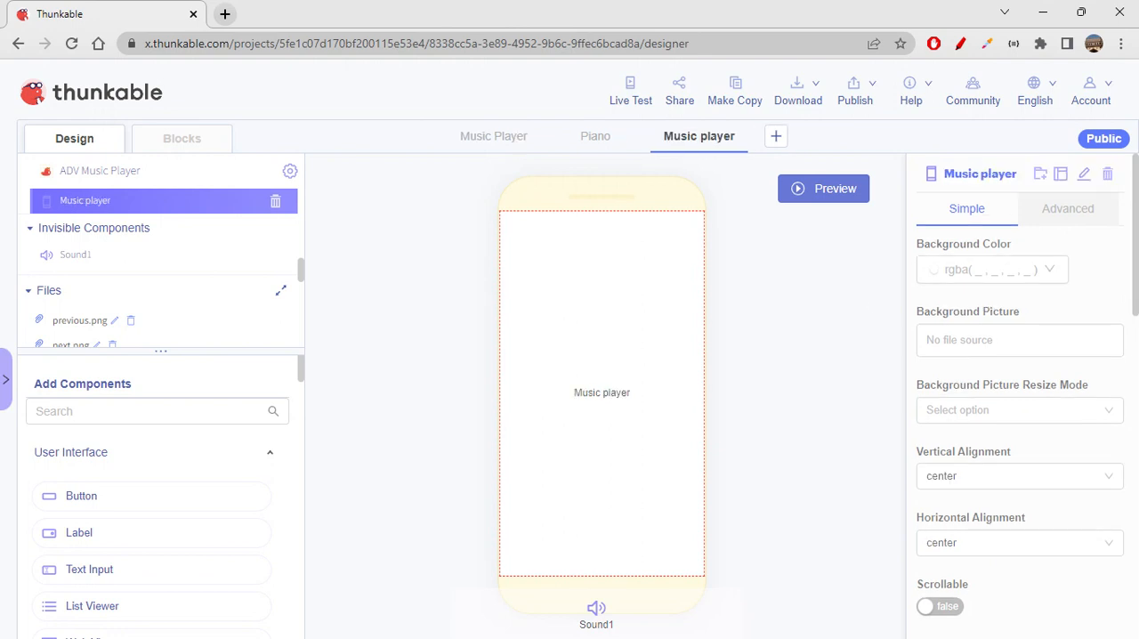
# - Set the Music player screen's background color to the turquoise preset, rgba(80, 227, 194, 1)
pyautogui.click(1046, 281)
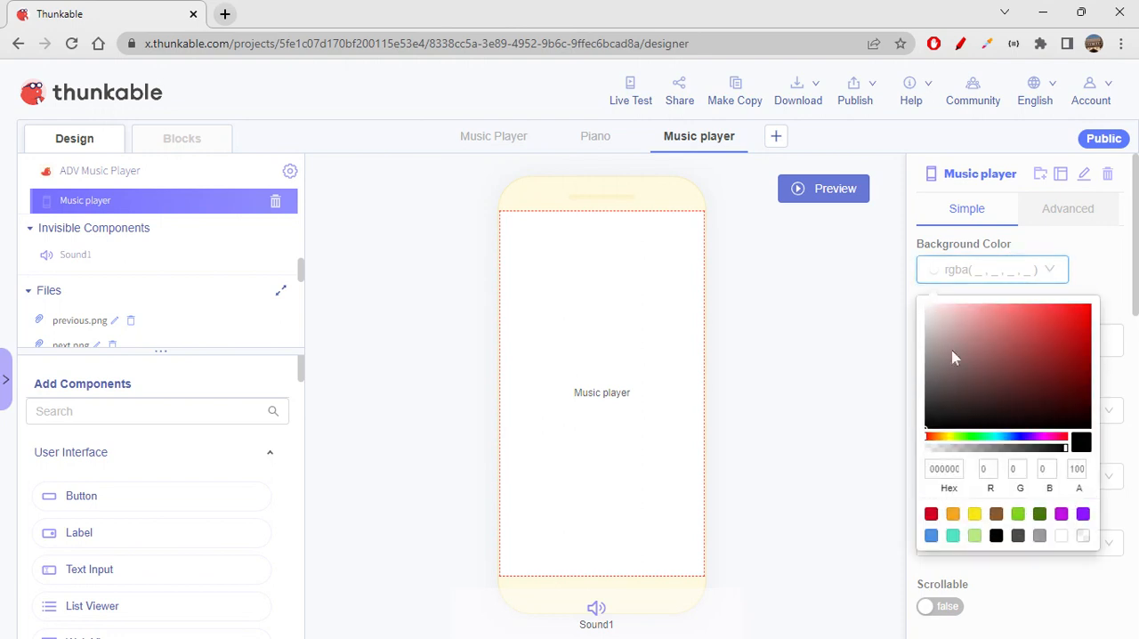
pyautogui.click(952, 536)
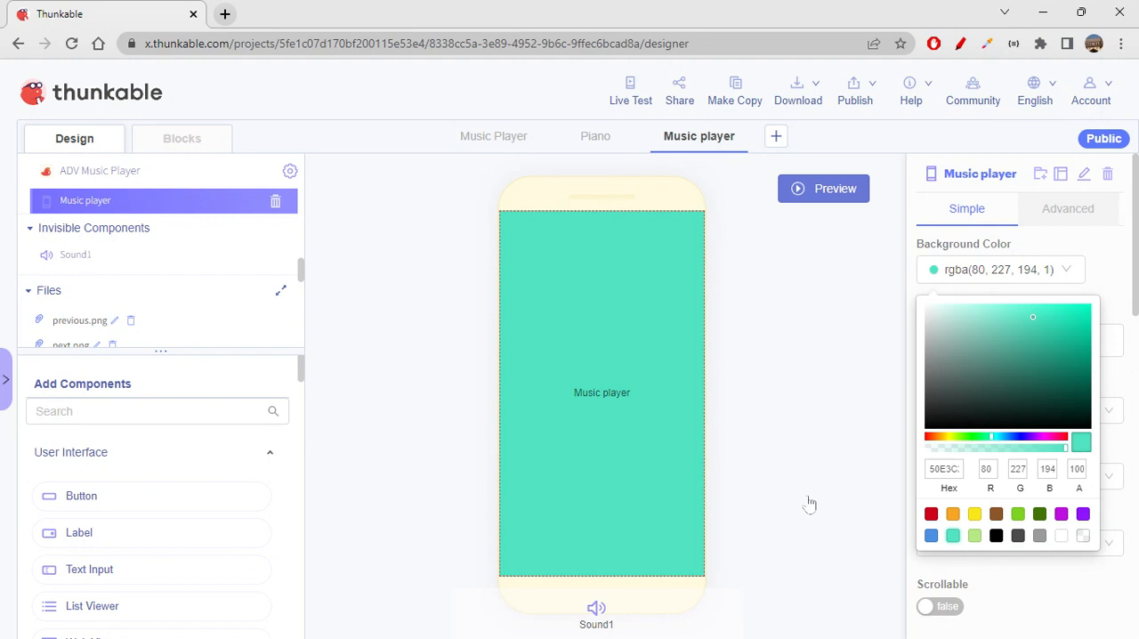
pyautogui.click(811, 503)
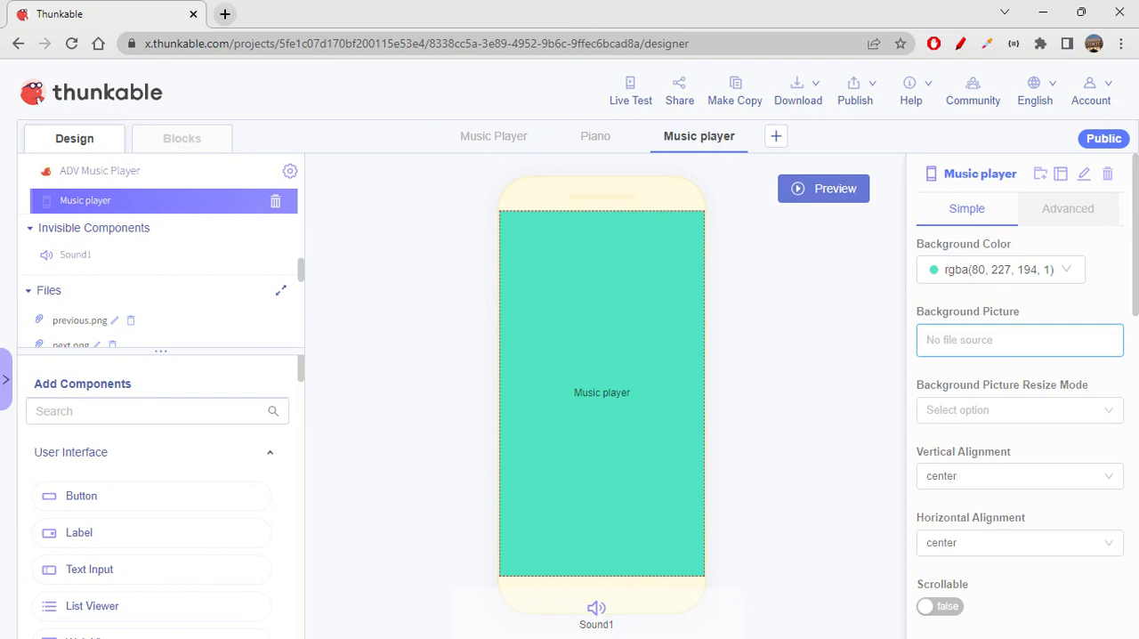
# - Run a Google search for "music" in a new browser tab and show the image results
pyautogui.click(226, 16)
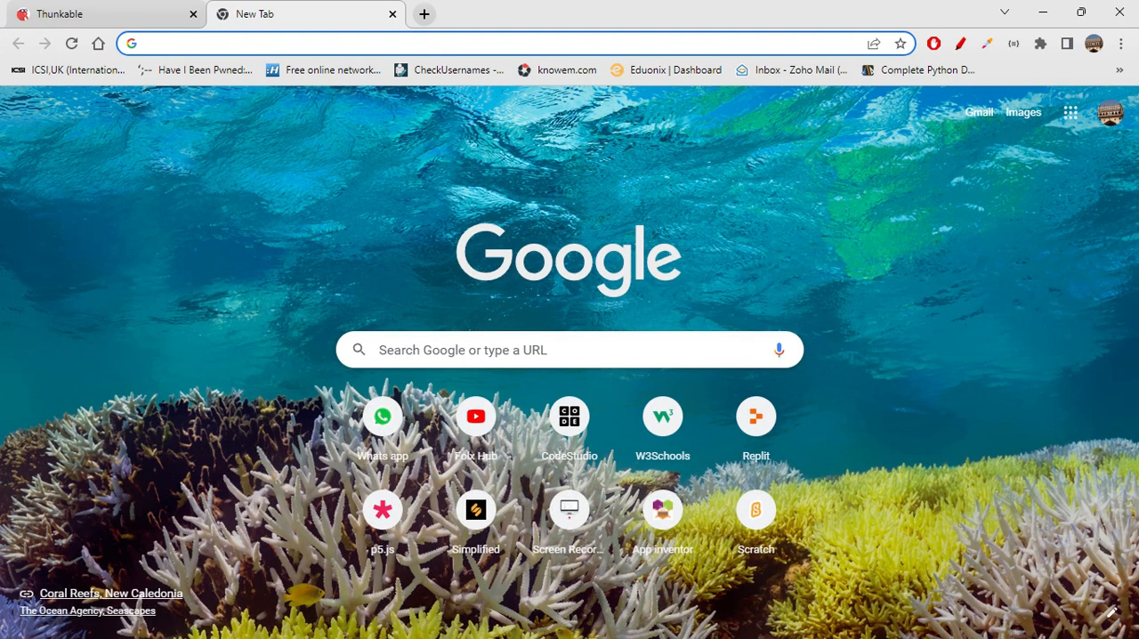
pyautogui.write('music')
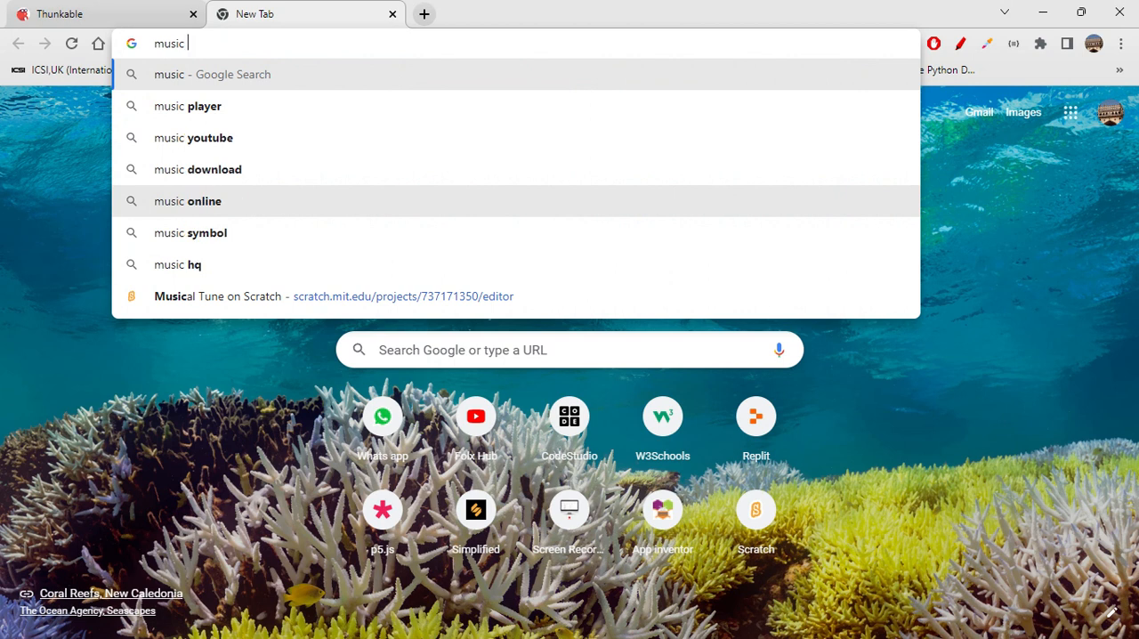
pyautogui.press('Return')
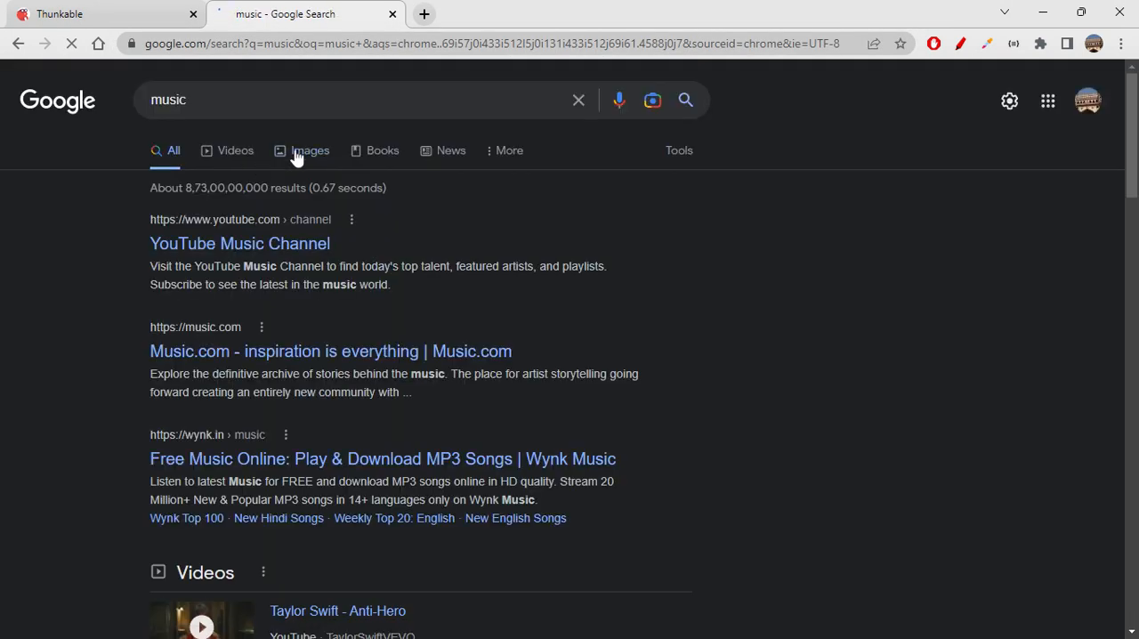
pyautogui.click(297, 155)
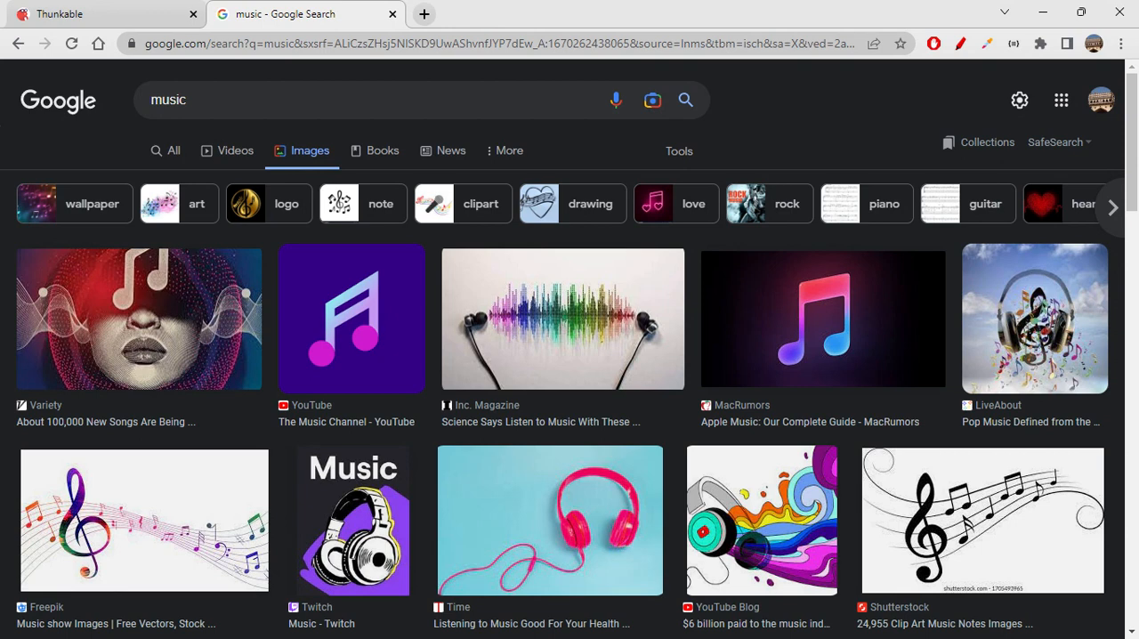
# - Find the rainbow equalizer image from Tech Xplore among the music results, open it and copy its image address
pyautogui.scroll(-5, 554, 394)
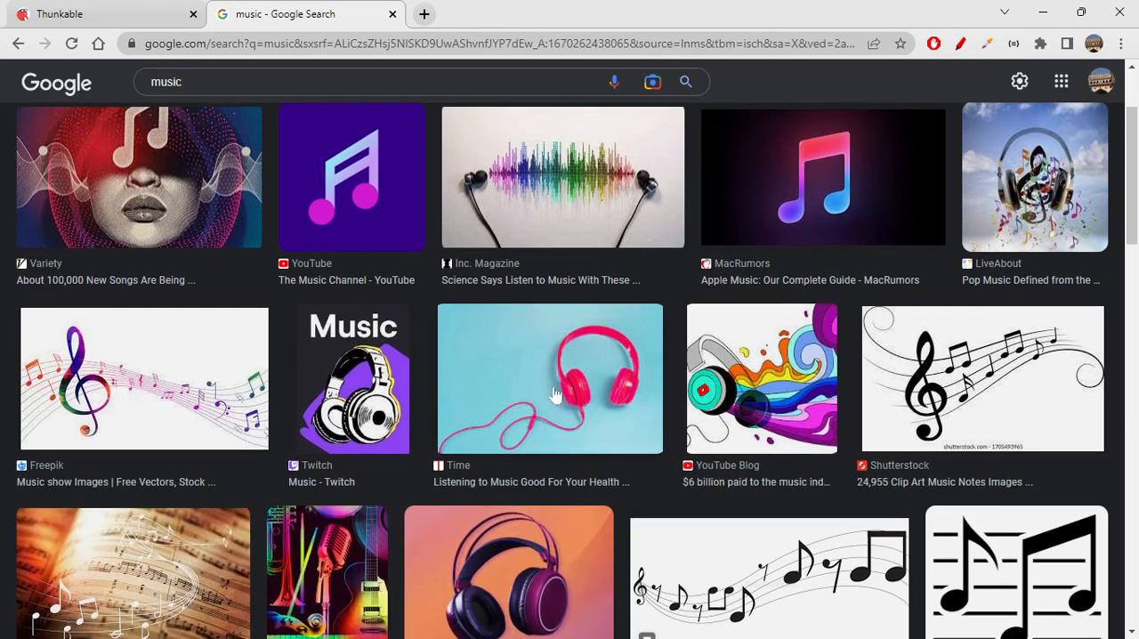
pyautogui.scroll(-4, 554, 394)
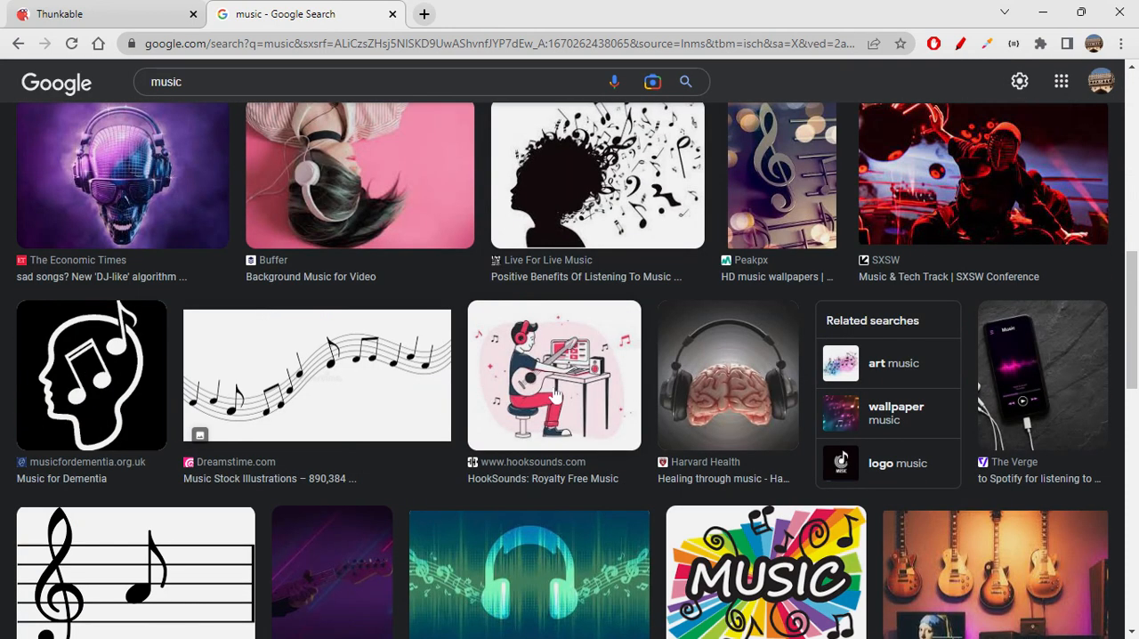
pyautogui.scroll(-1, 554, 394)
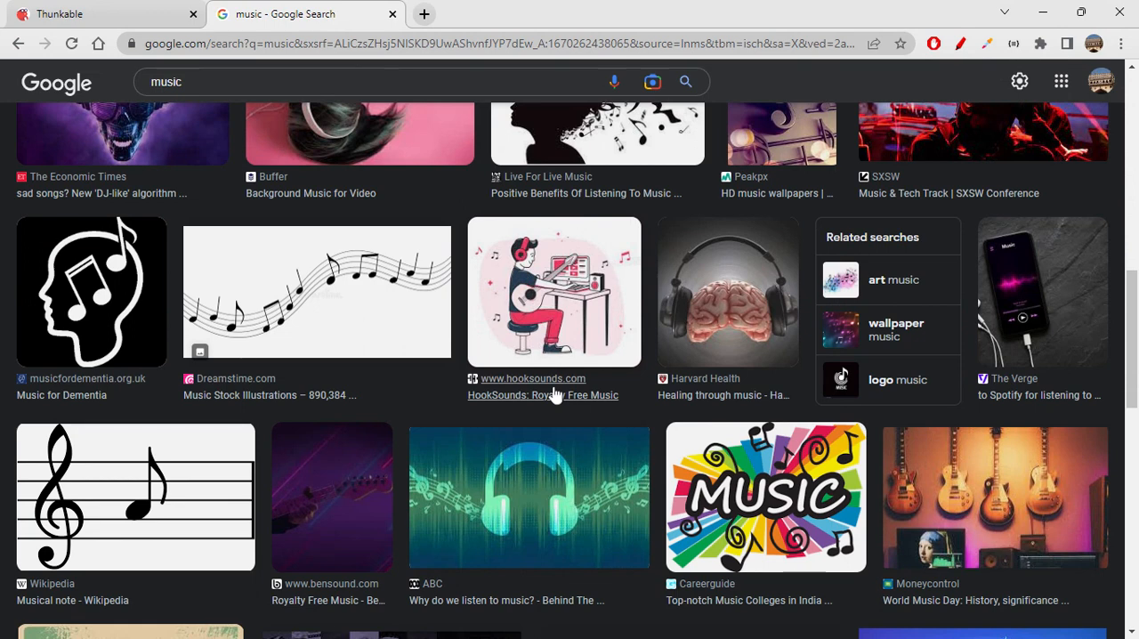
pyautogui.scroll(-4, 554, 394)
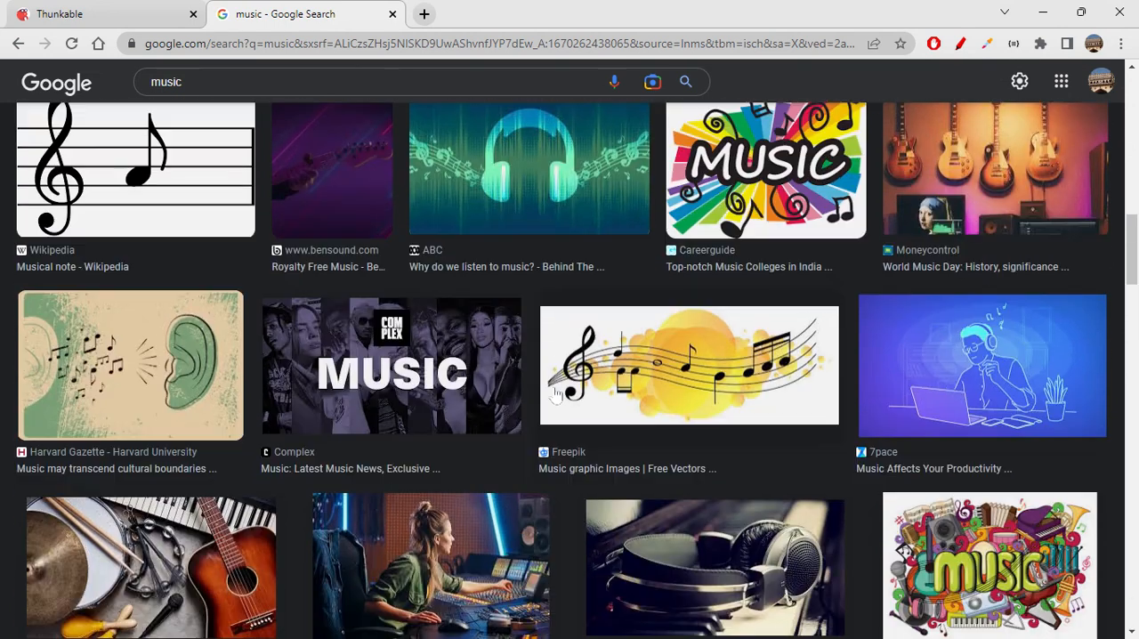
pyautogui.scroll(-6, 553, 394)
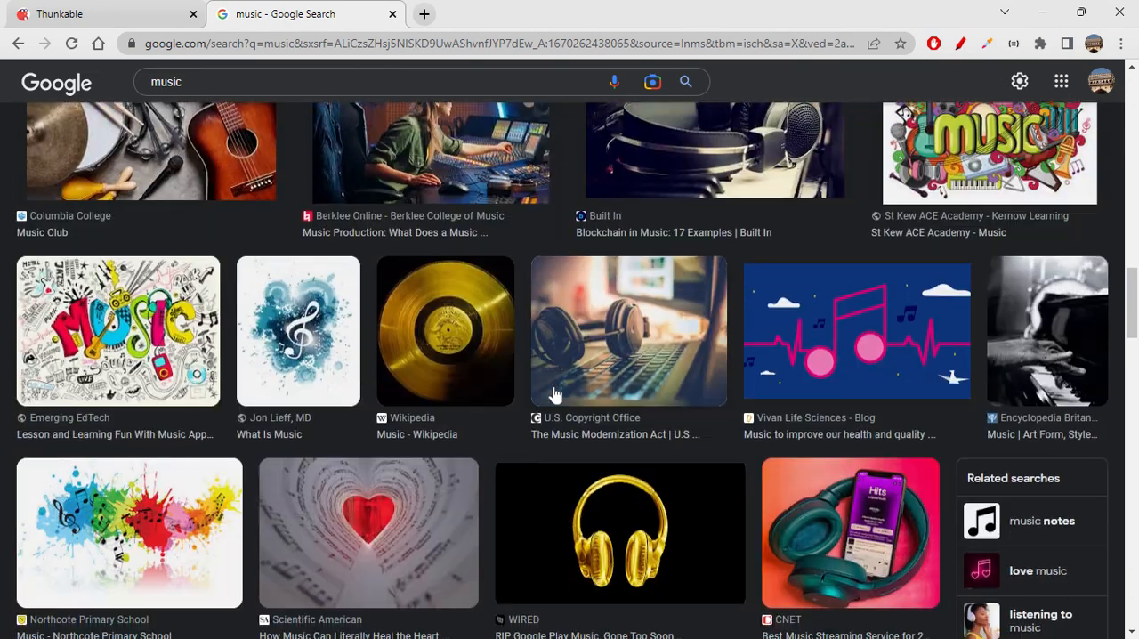
pyautogui.scroll(-4, 554, 395)
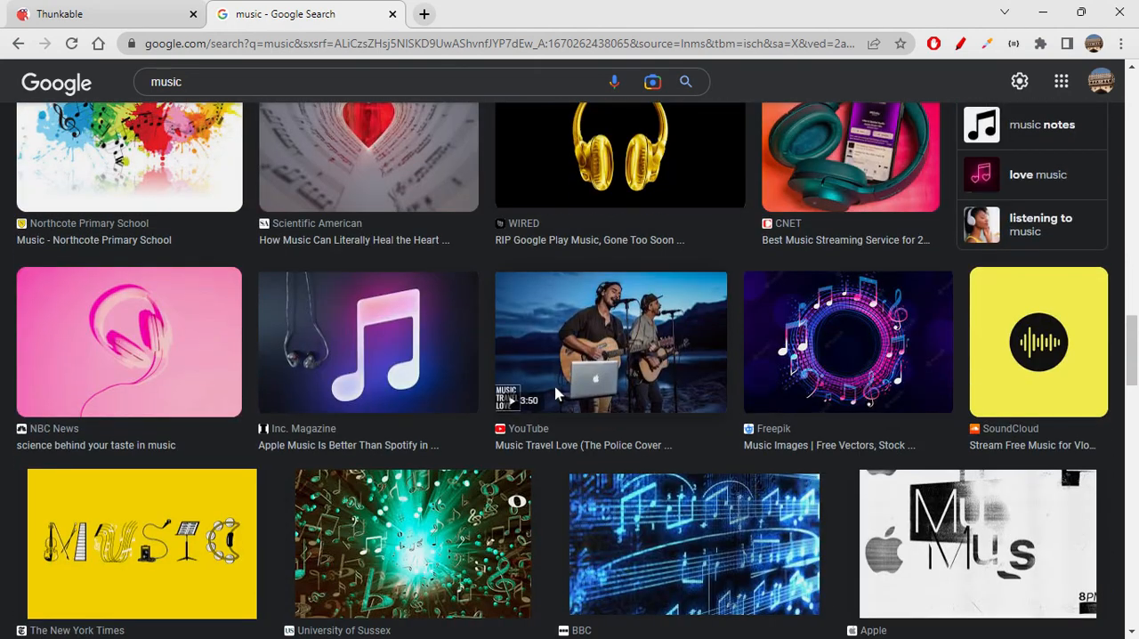
pyautogui.scroll(-9, 555, 394)
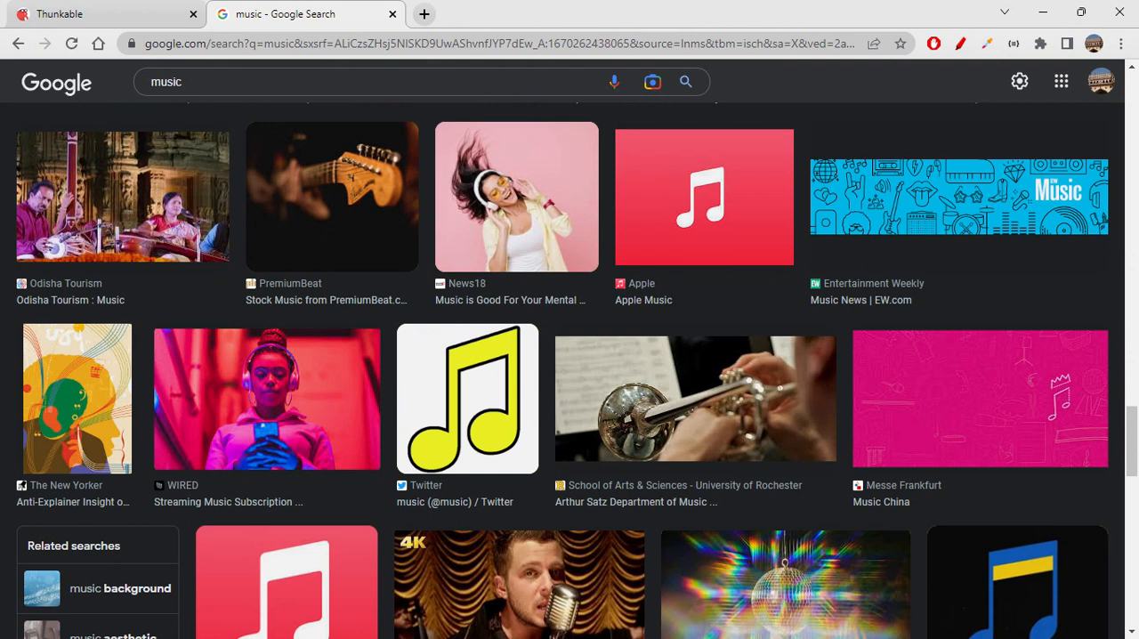
pyautogui.scroll(-6, 551, 394)
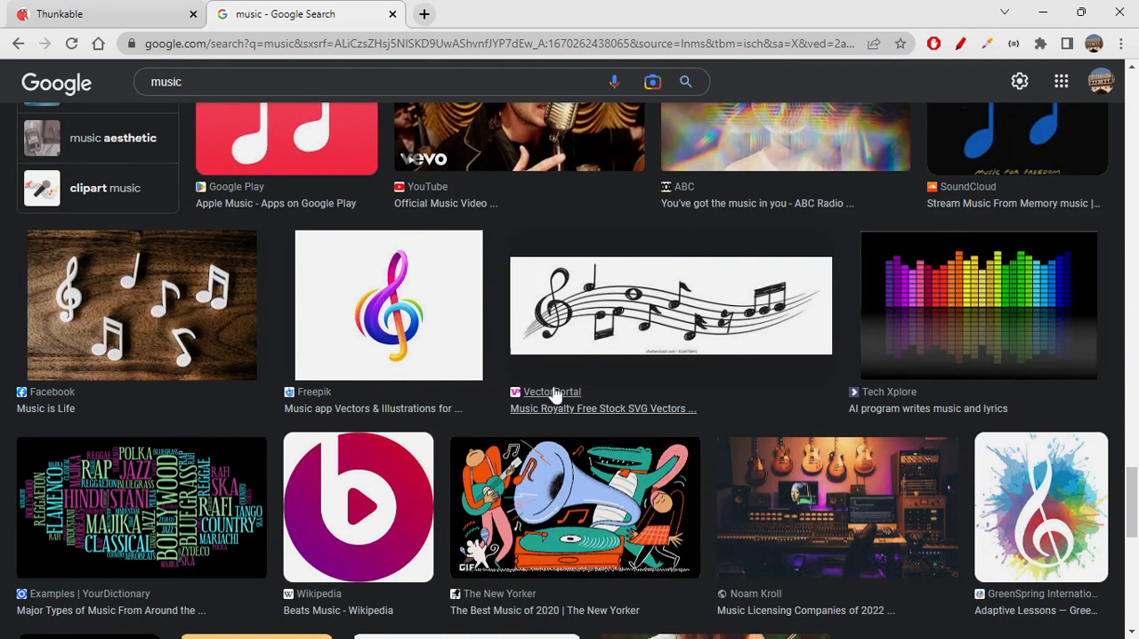
pyautogui.scroll(-1, 575, 411)
pyautogui.scroll(1, 575, 413)
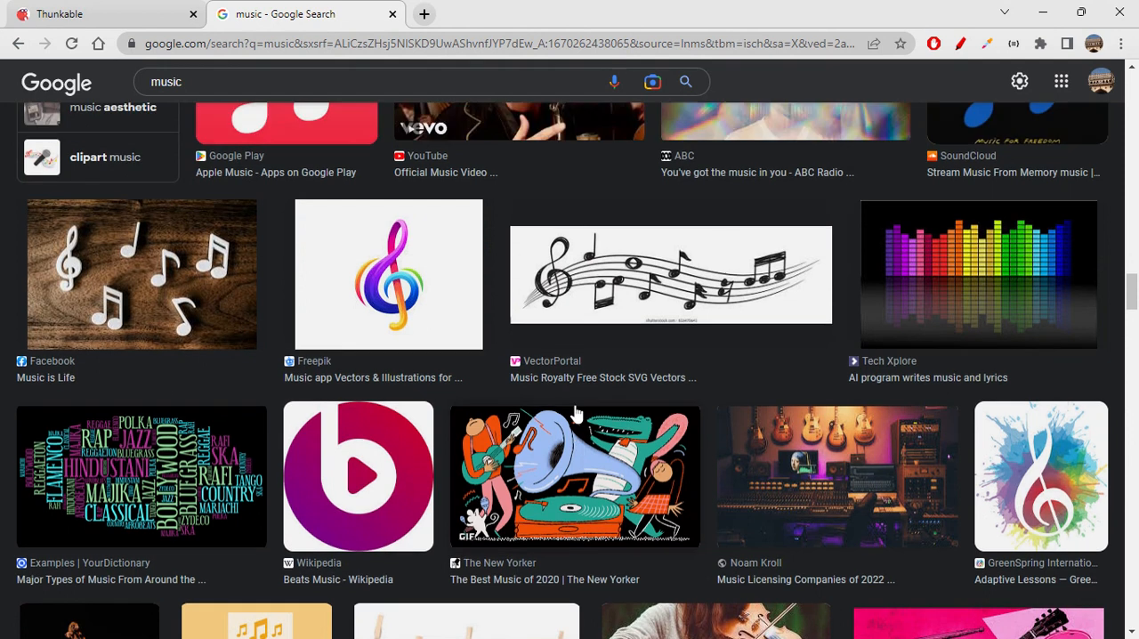
pyautogui.scroll(2, 575, 411)
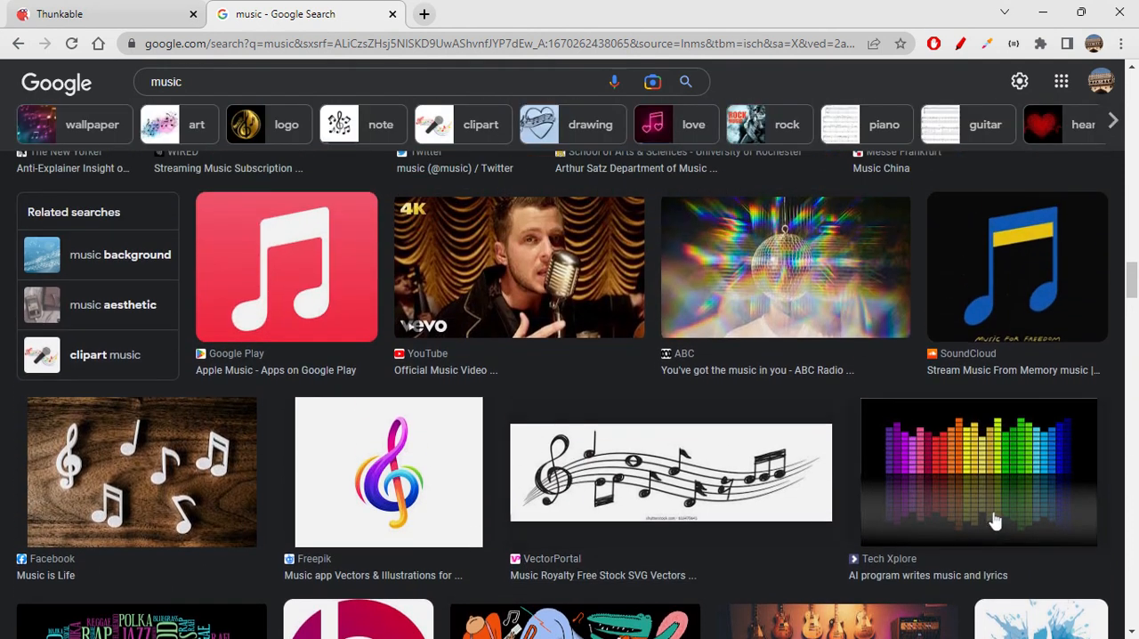
pyautogui.click(958, 472)
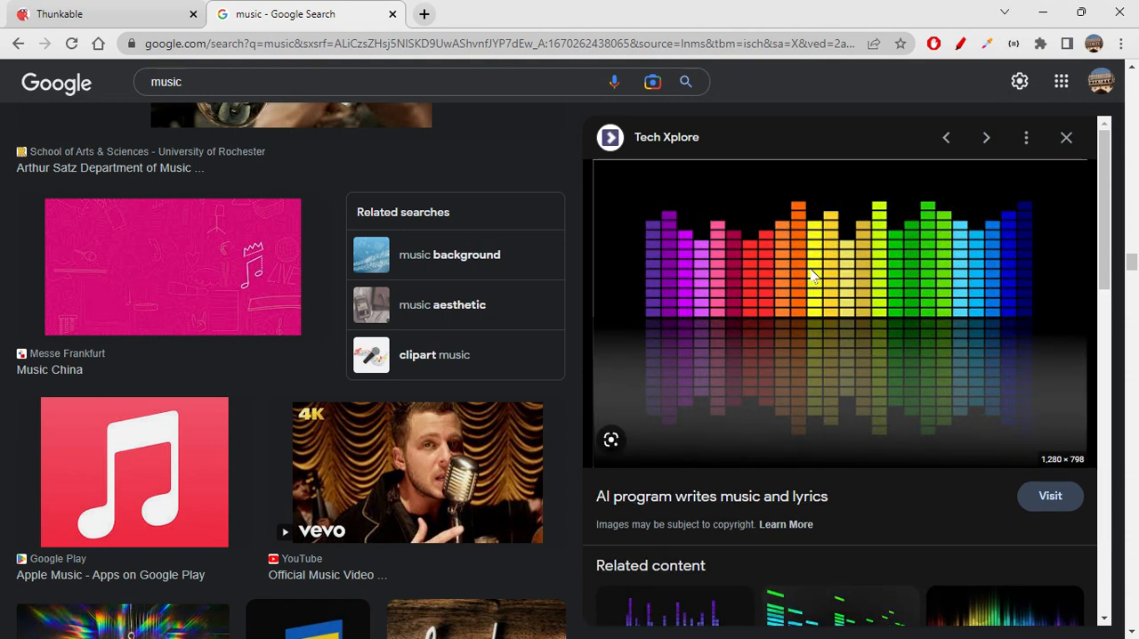
# - Return to the Thunkable project and paste the copied image address as the Music player screen's background picture
pyautogui.click(134, 13)
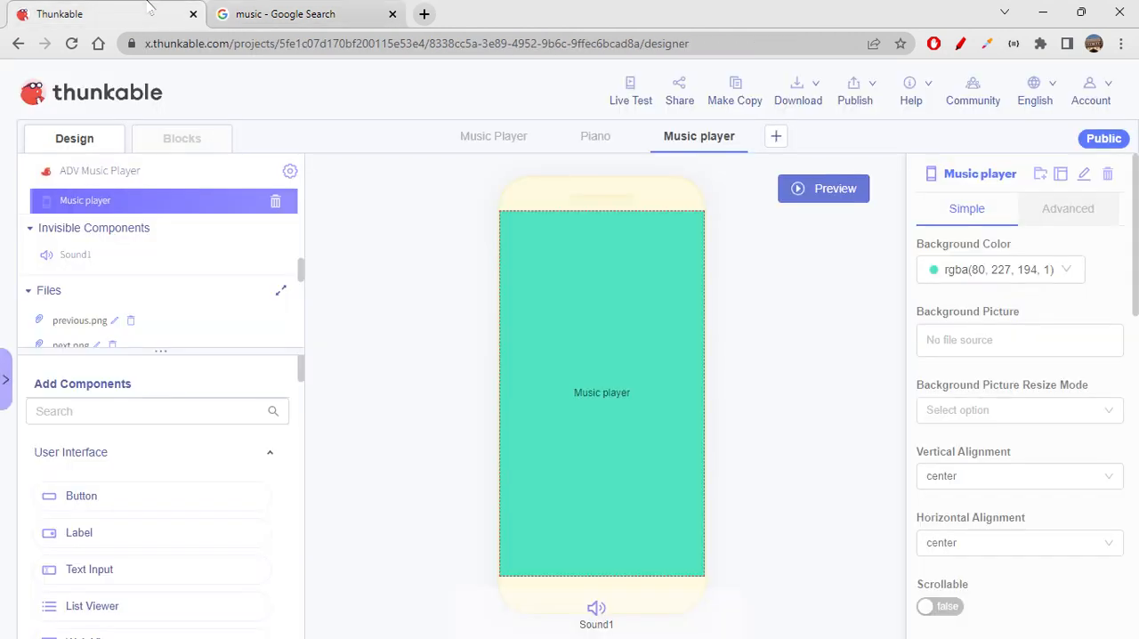
pyautogui.click(977, 338)
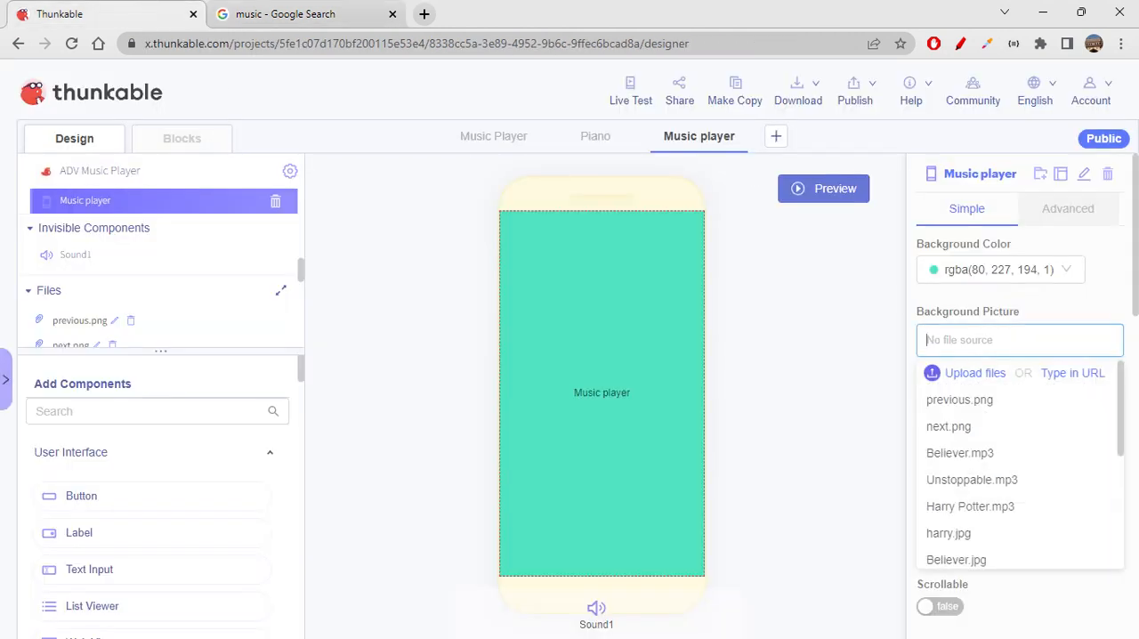
pyautogui.hotkey('ctrl', 'v')
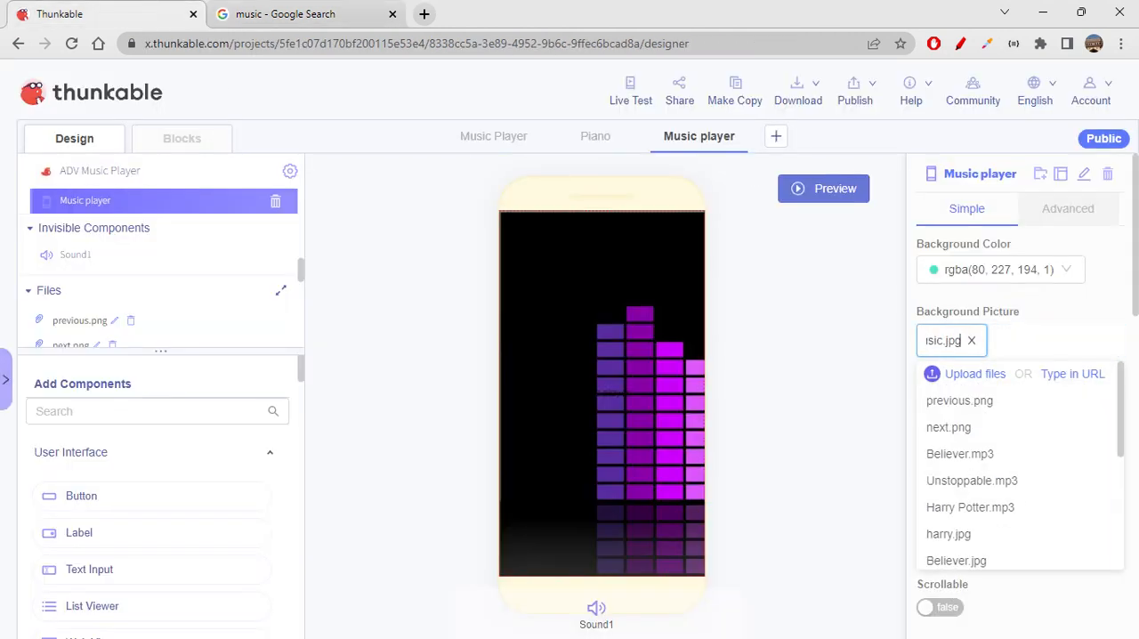
pyautogui.click(842, 348)
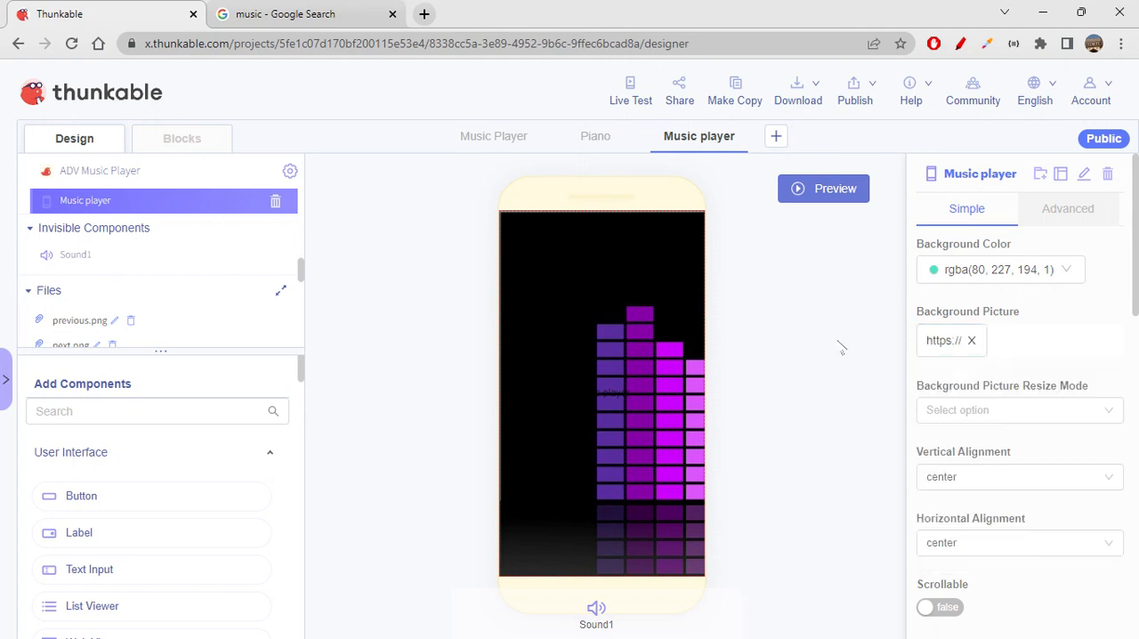
# - Preview the Music player screen to check how the background picture looks, and return to the design view
pyautogui.click(632, 103)
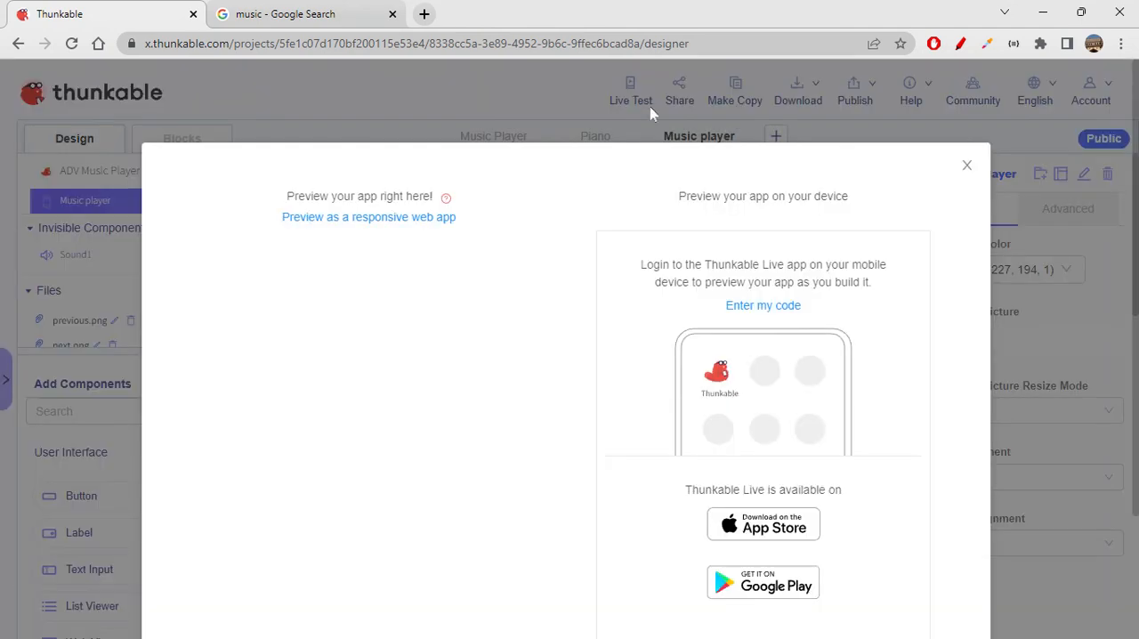
pyautogui.click(967, 169)
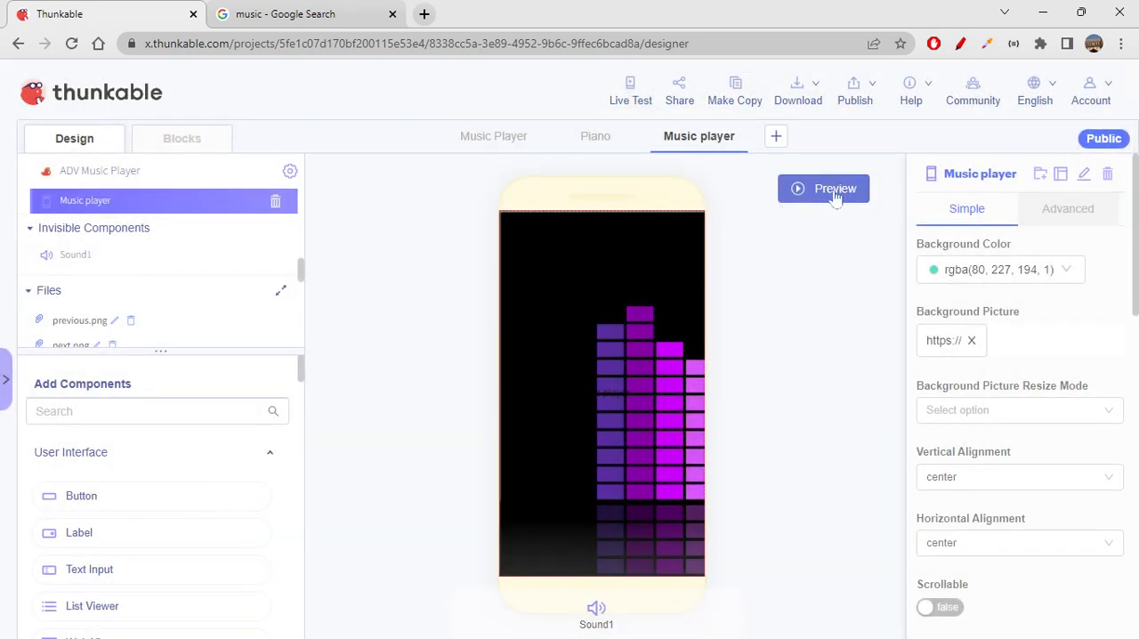
pyautogui.click(835, 196)
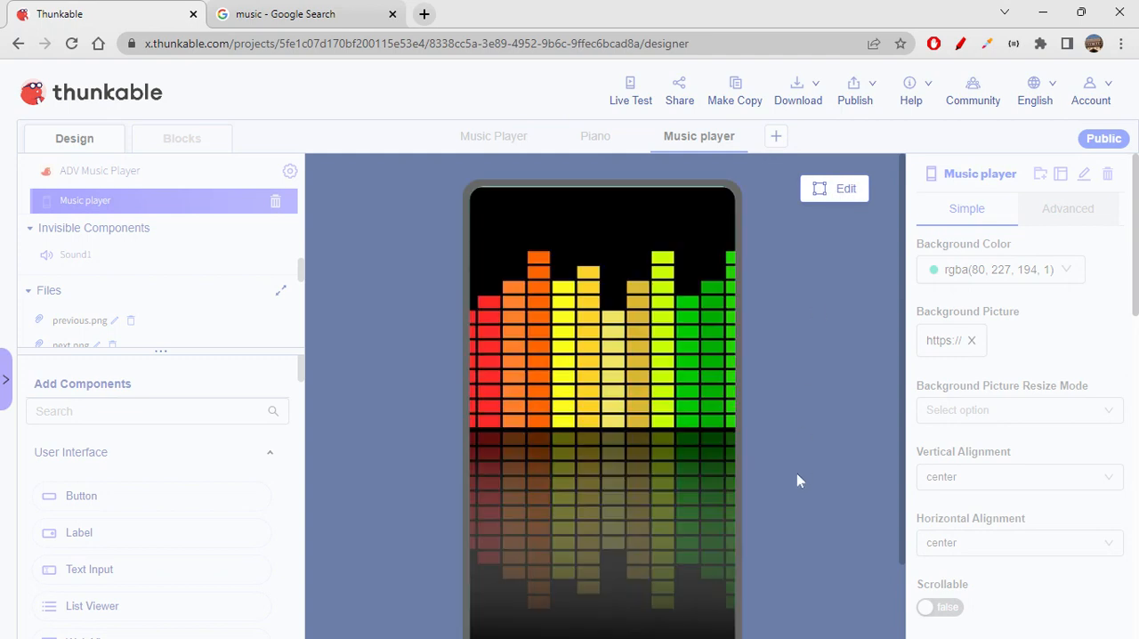
pyautogui.scroll(-1, 800, 480)
pyautogui.scroll(1, 800, 480)
pyautogui.scroll(-1, 798, 480)
pyautogui.scroll(1, 799, 481)
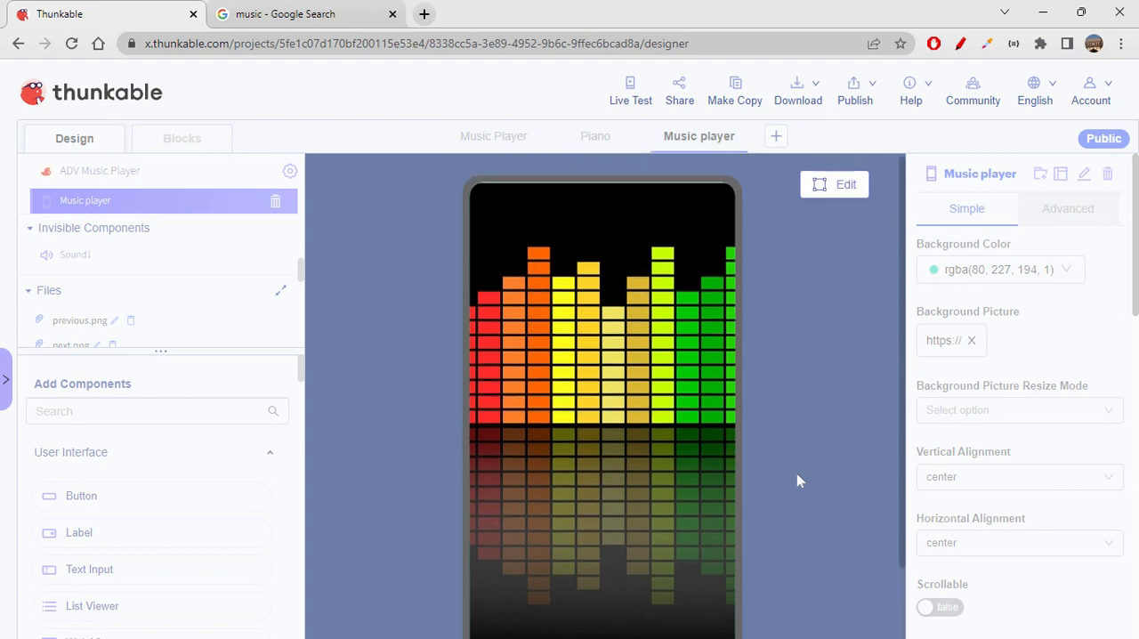
pyautogui.scroll(-1, 798, 480)
pyautogui.scroll(1, 798, 480)
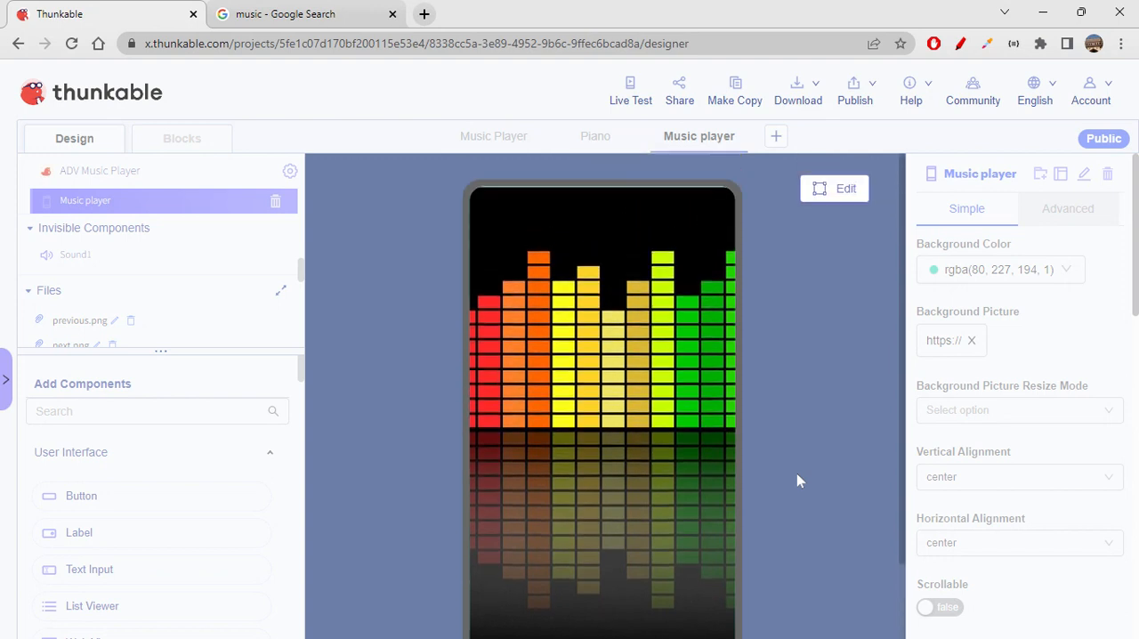
pyautogui.click(844, 191)
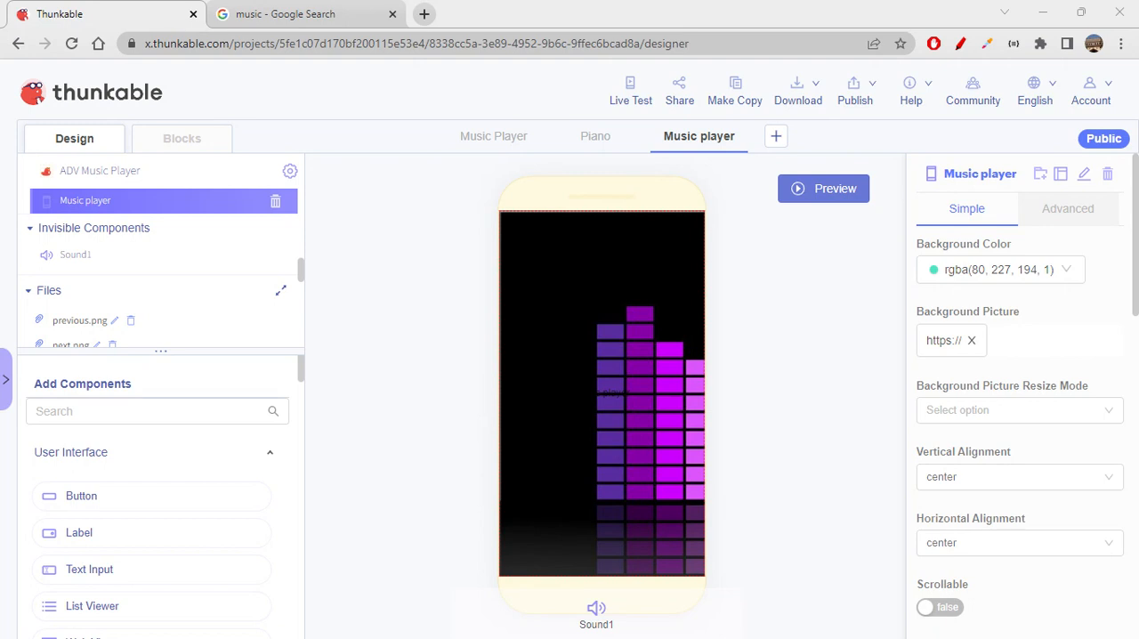
pyautogui.click(834, 190)
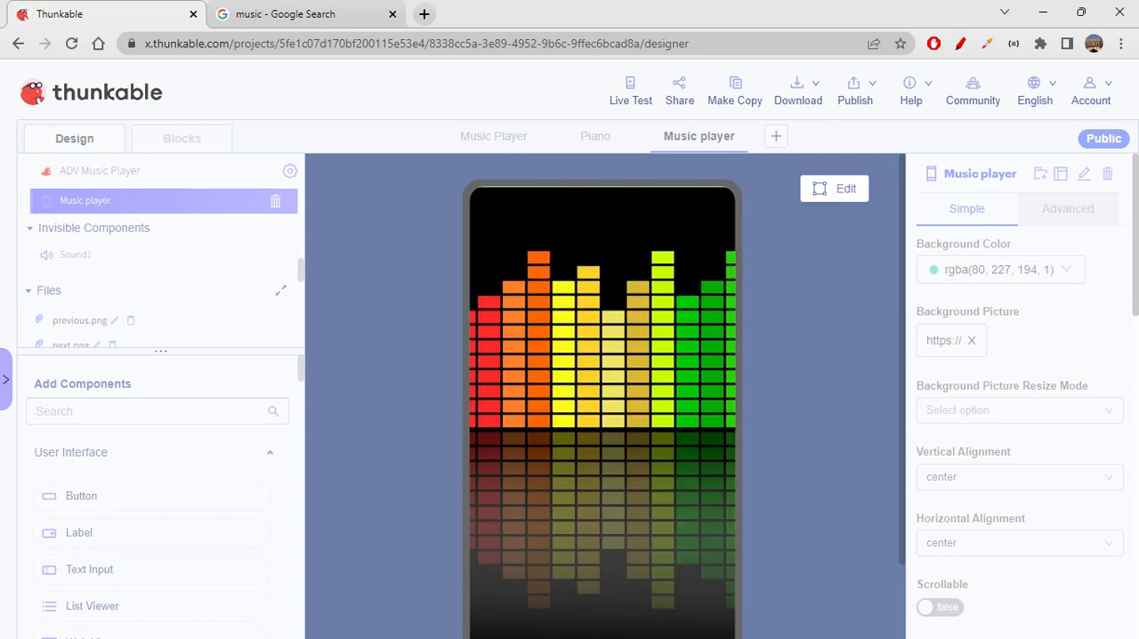
pyautogui.click(830, 189)
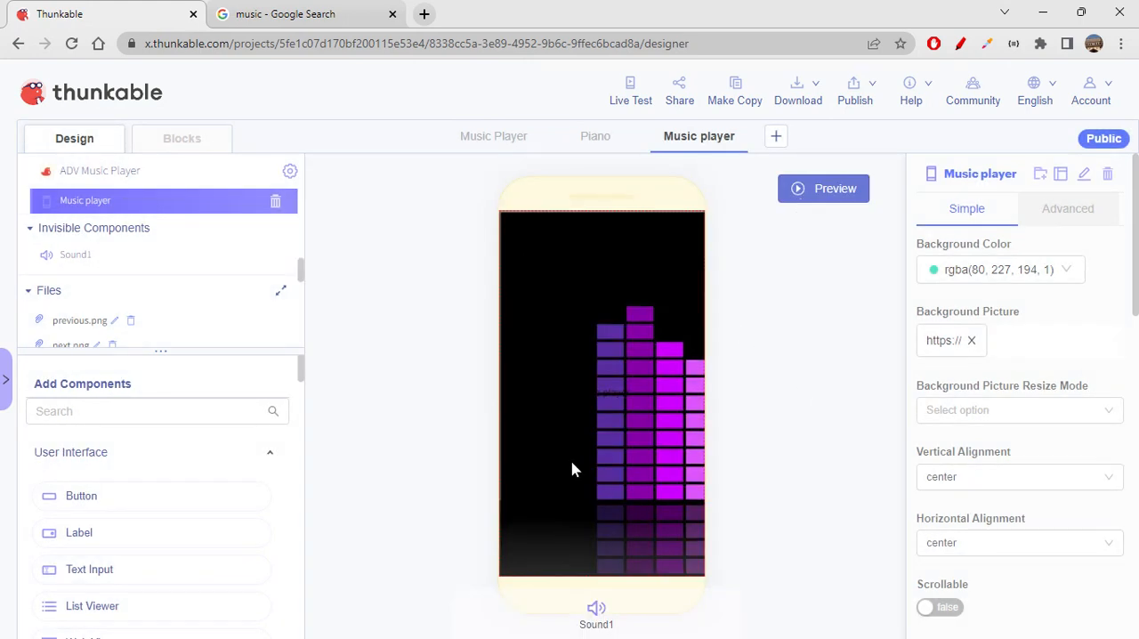
# - Set the Music player screen's vertical alignment to space-around
pyautogui.scroll(-1, 976, 436)
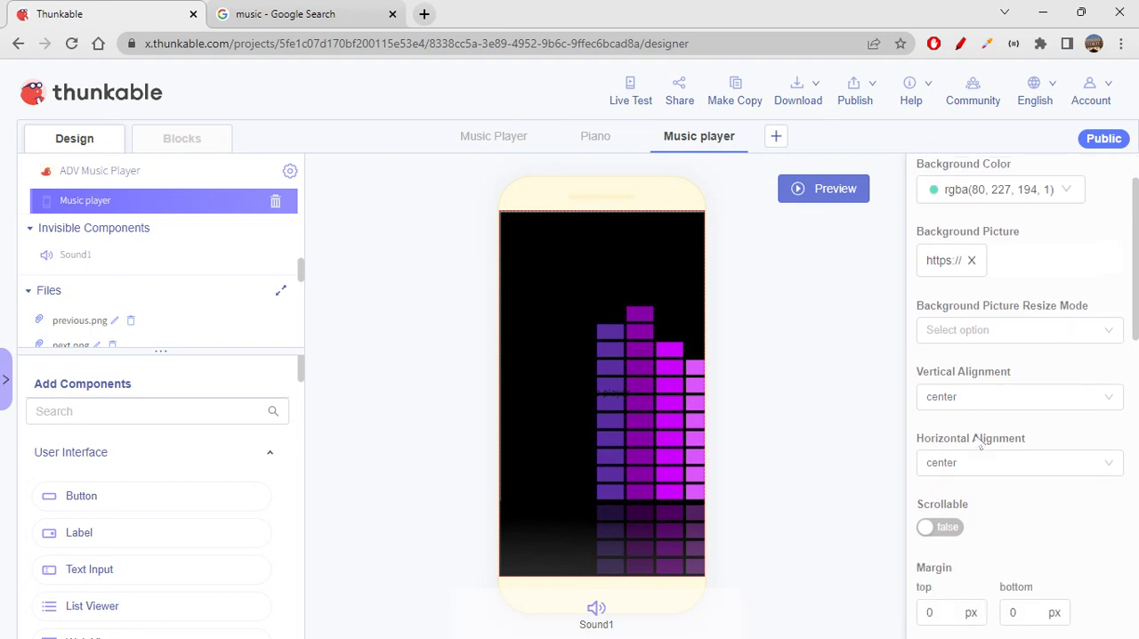
pyautogui.click(965, 405)
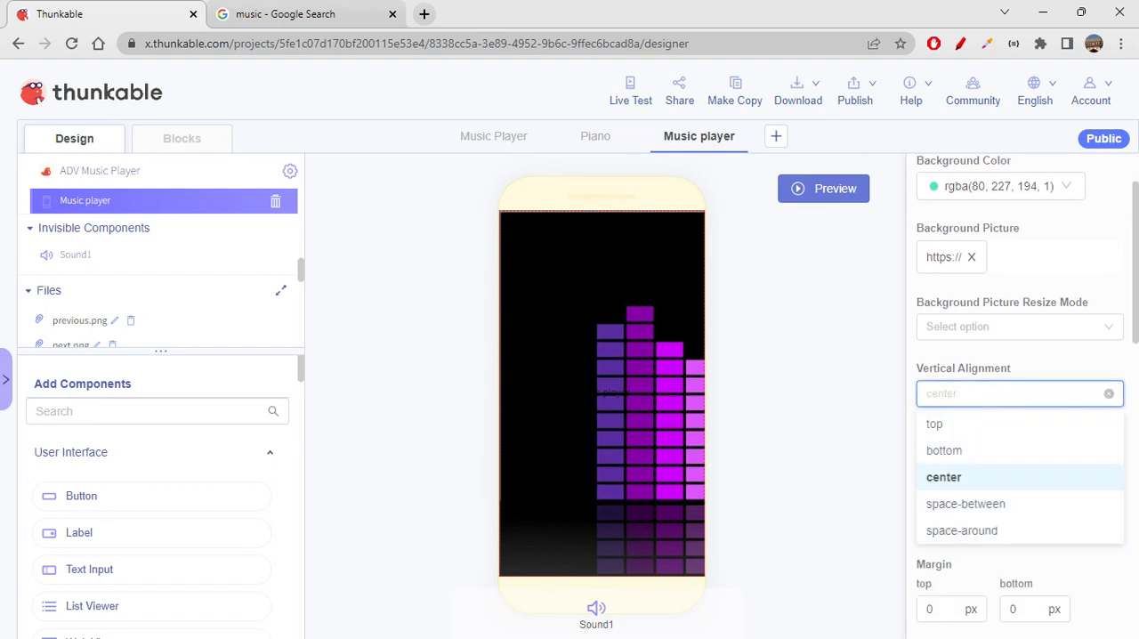
pyautogui.click(974, 534)
pyautogui.click(840, 513)
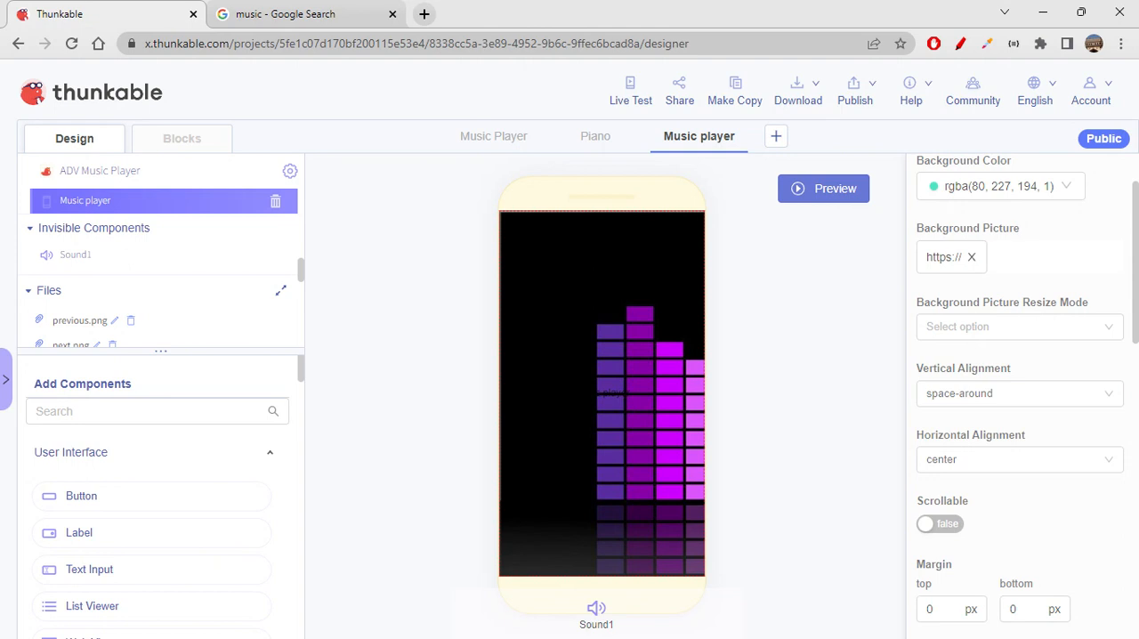
# - Give the Music player screen a solid white border with a width of 2
pyautogui.scroll(-6, 1033, 483)
pyautogui.click(931, 372)
pyautogui.write('2')
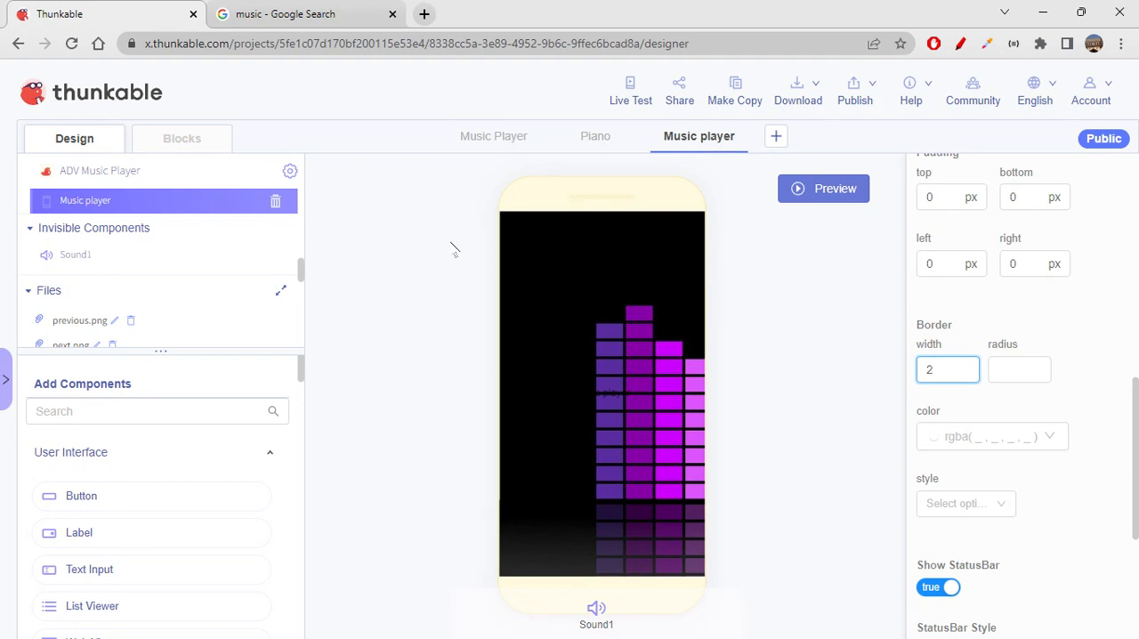
pyautogui.press('Tab')
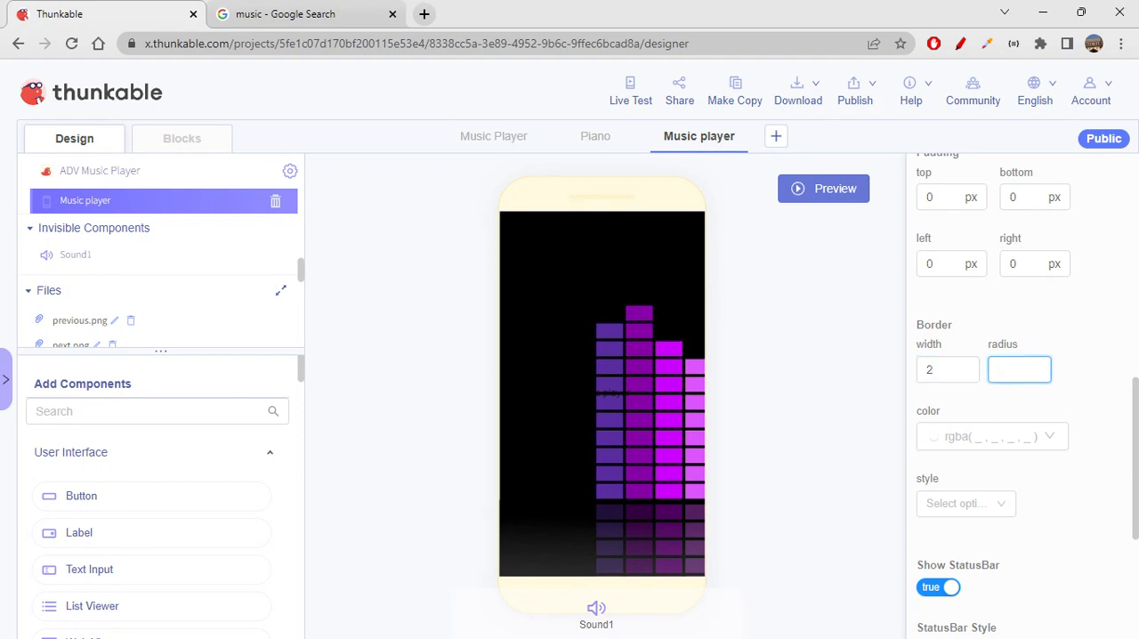
pyautogui.click(997, 441)
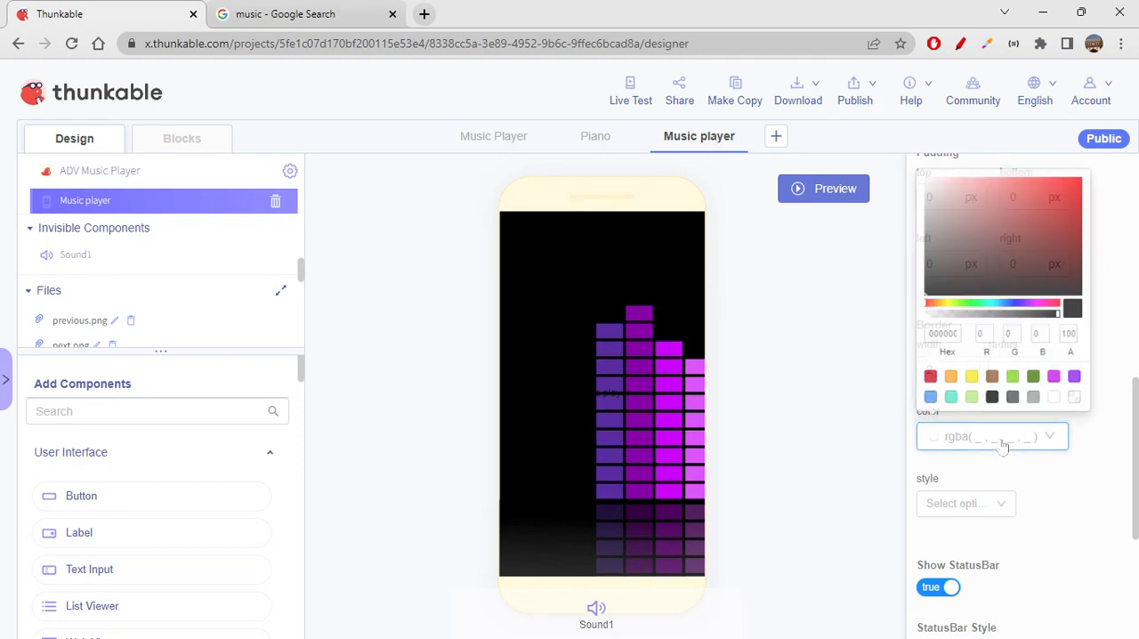
pyautogui.click(1061, 395)
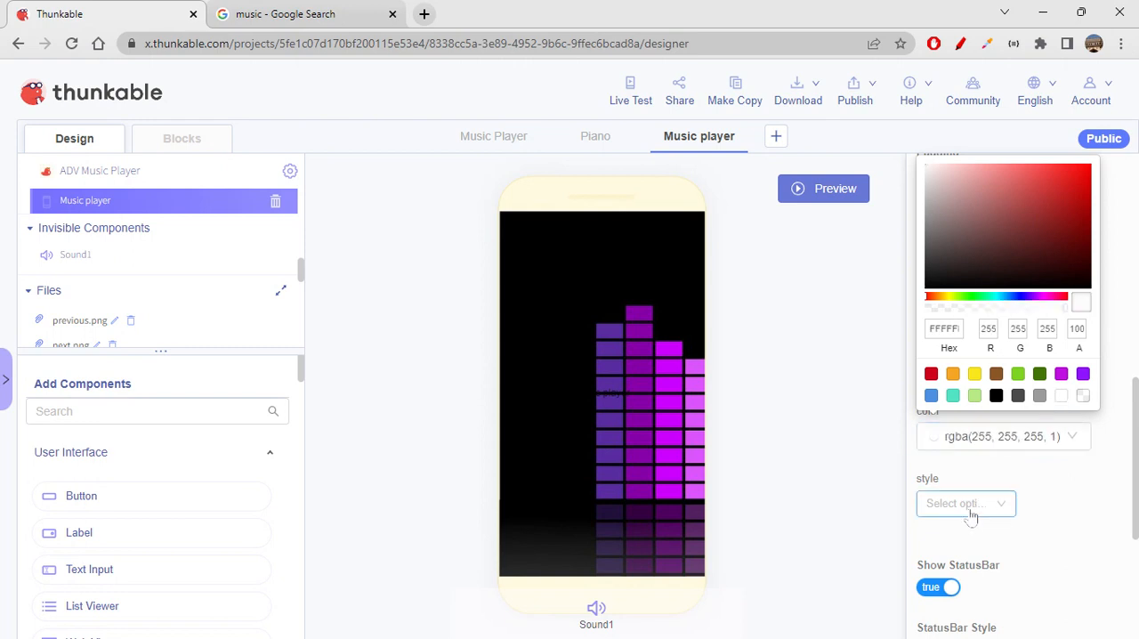
pyautogui.click(943, 505)
pyautogui.click(954, 536)
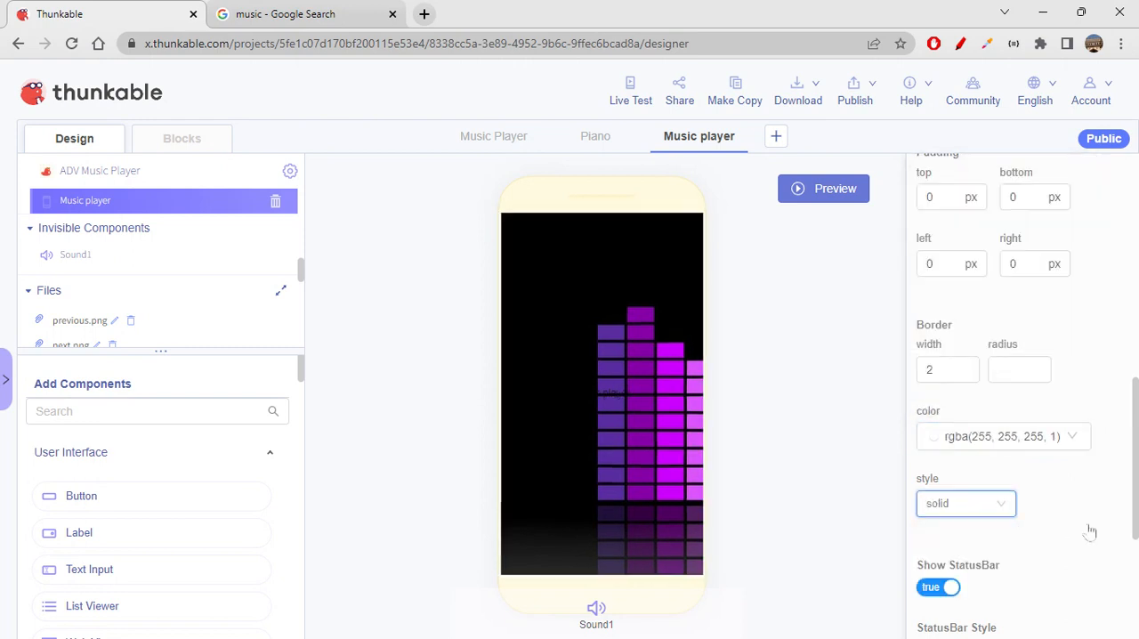
pyautogui.click(1090, 531)
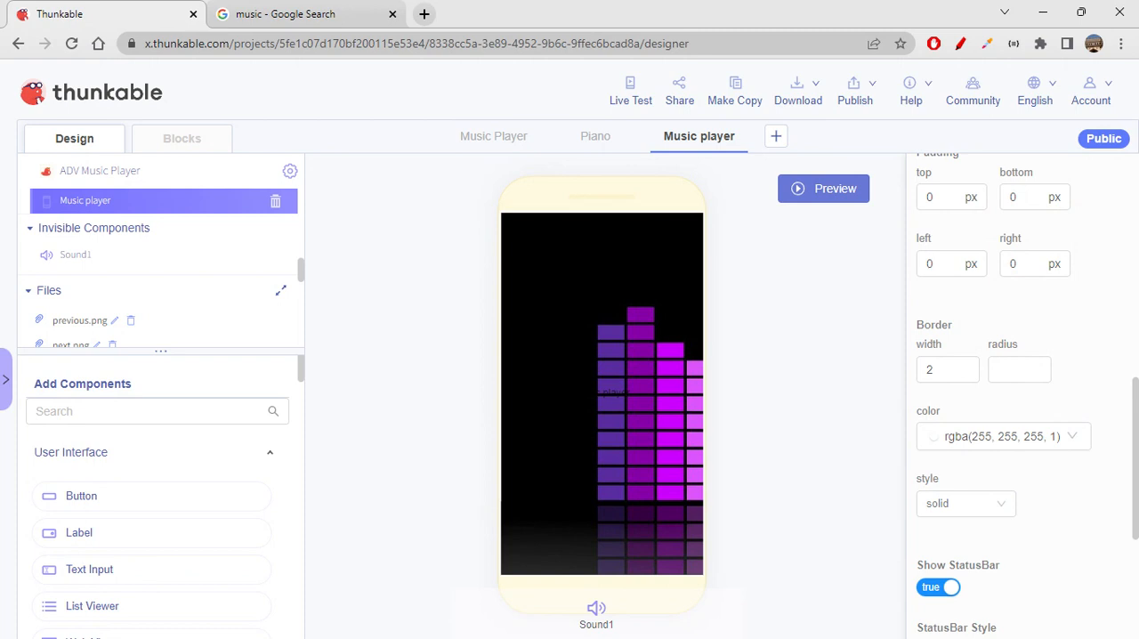
# - Review the screen's remaining status bar and orientation properties, preview the screen to check its border, and return to the design view
pyautogui.scroll(-3, 1093, 531)
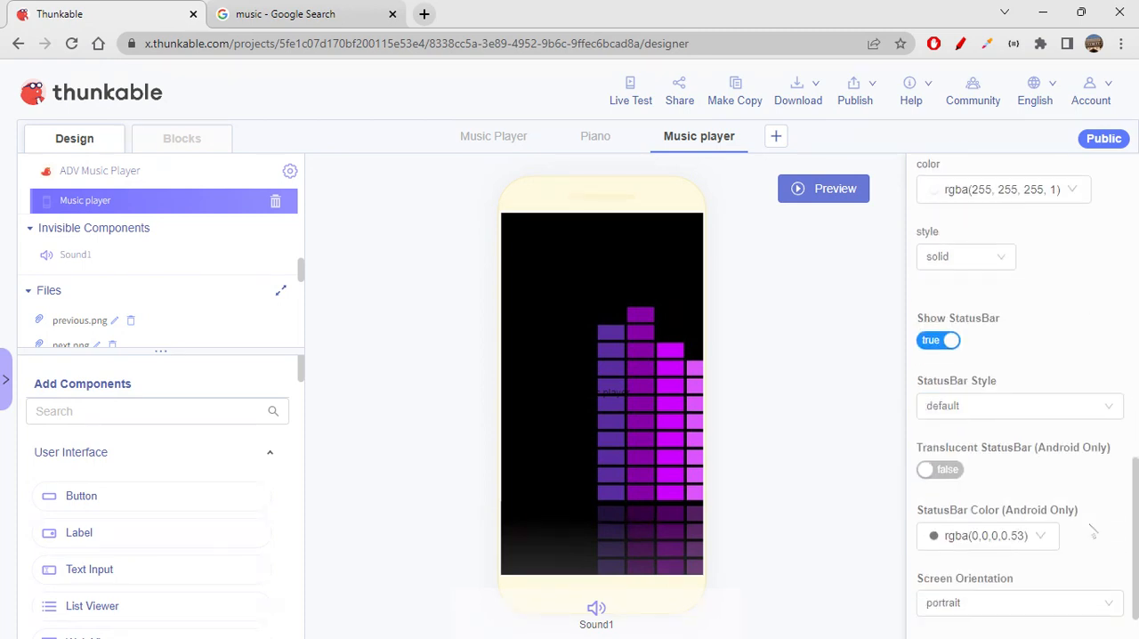
pyautogui.scroll(1, 1093, 531)
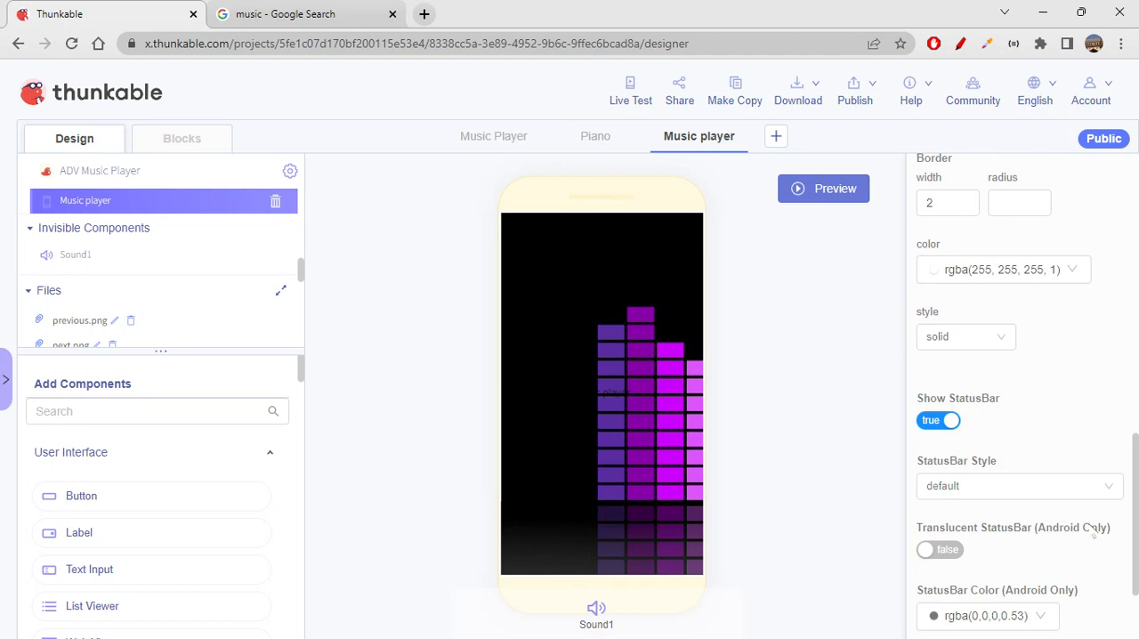
pyautogui.scroll(-2, 1092, 531)
pyautogui.click(846, 188)
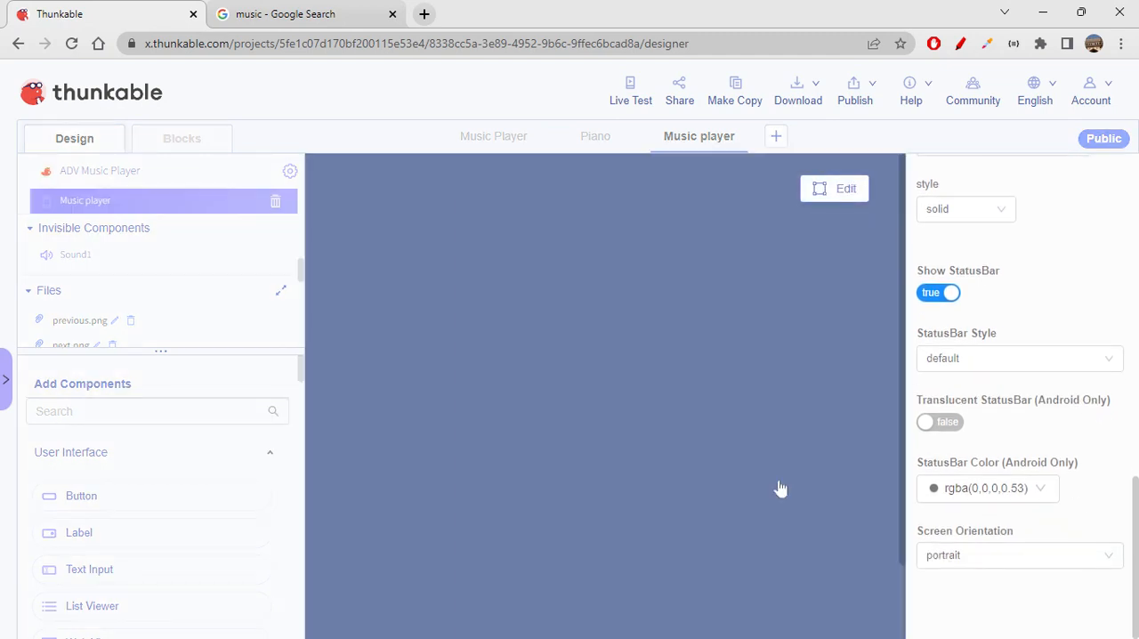
pyautogui.scroll(-1, 780, 479)
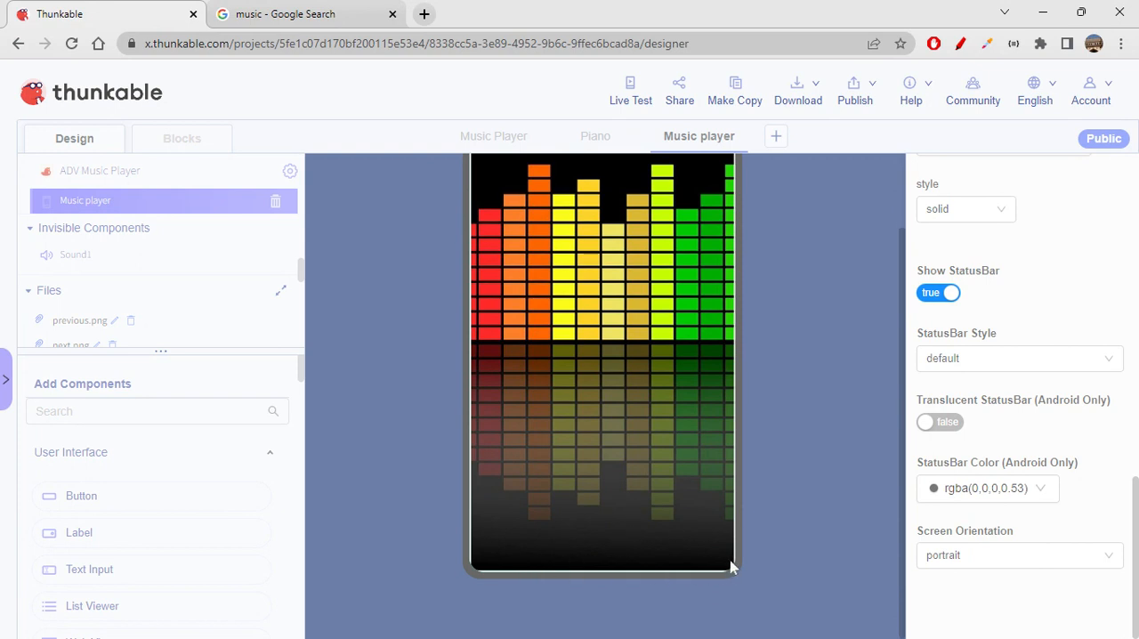
pyautogui.scroll(1, 750, 530)
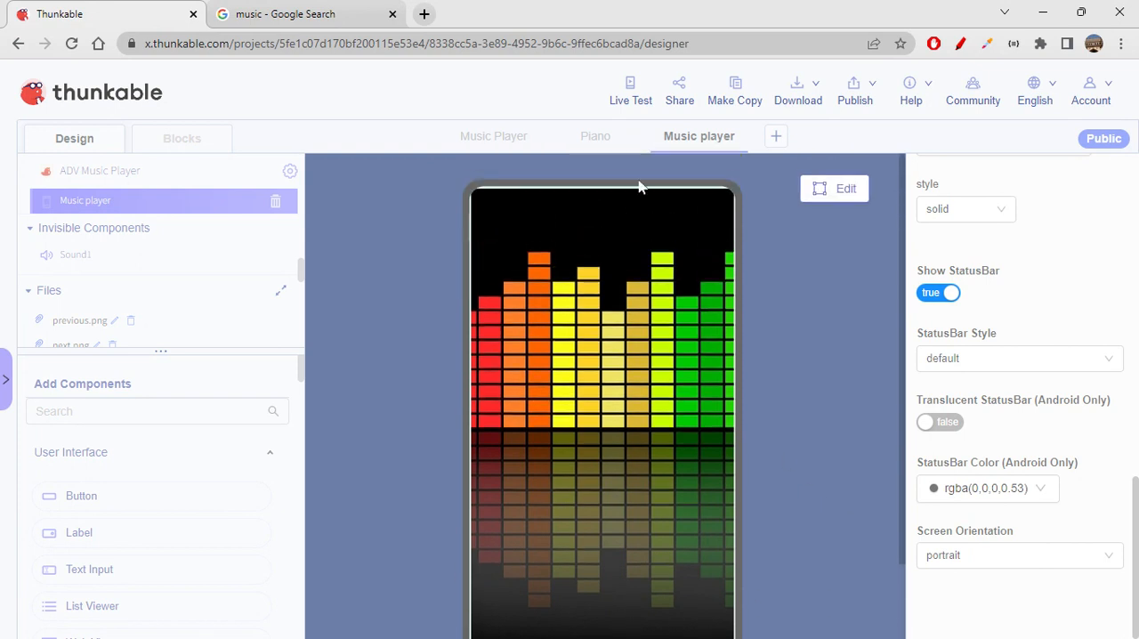
pyautogui.scroll(-1, 793, 517)
pyautogui.scroll(1, 793, 516)
pyautogui.click(841, 188)
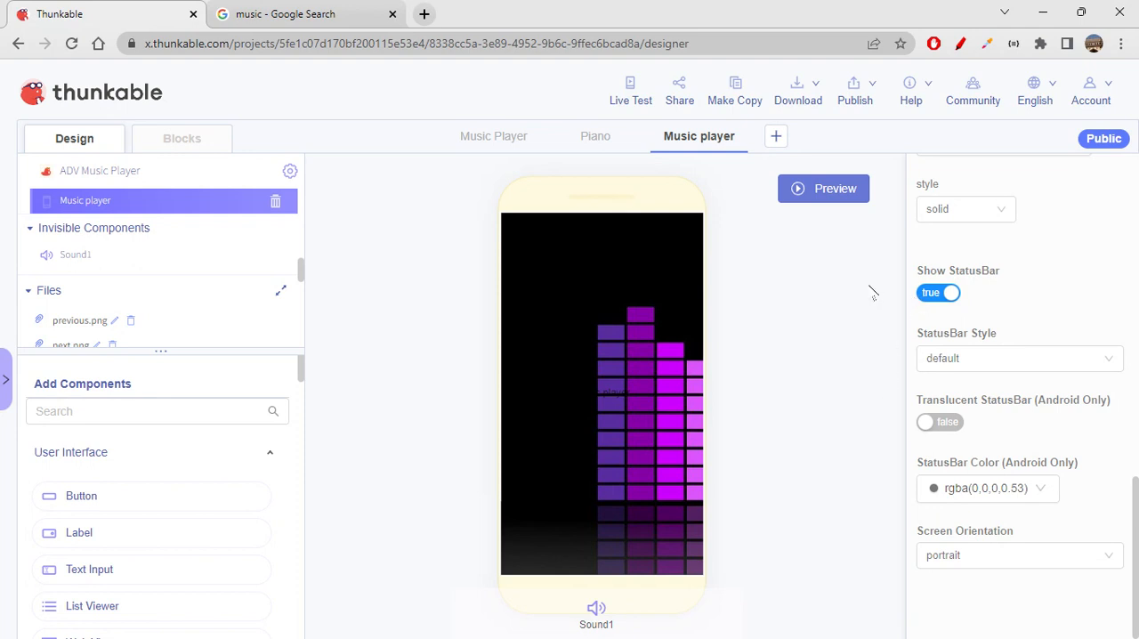
# - Add a label to the Music player screen and rename it titleLabel
pyautogui.moveTo(96, 534); pyautogui.dragTo(579, 299)
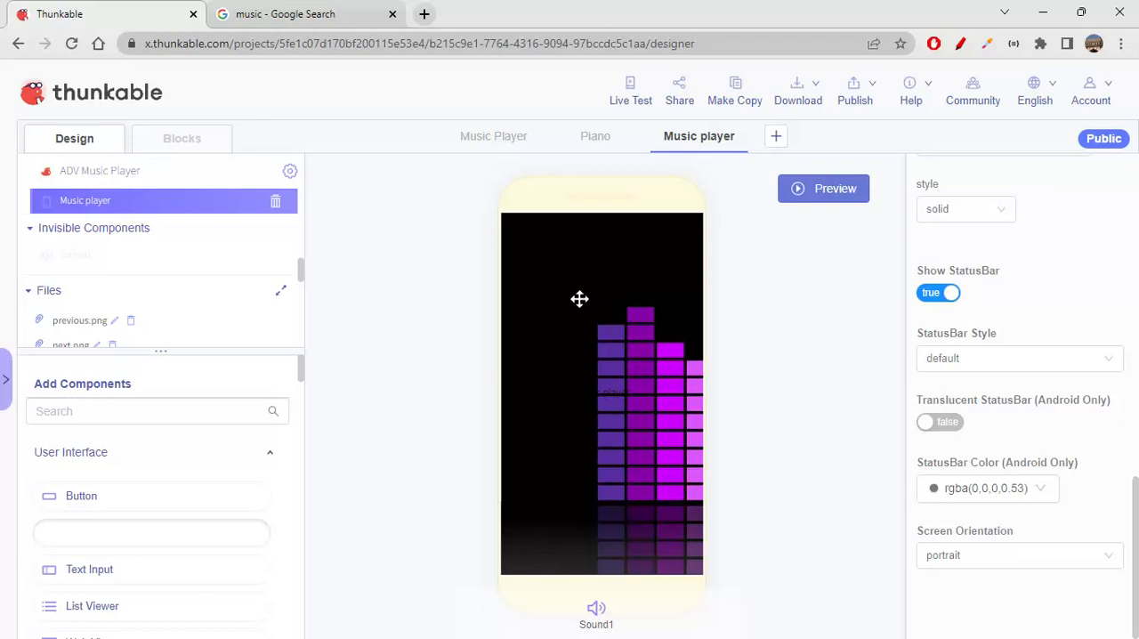
pyautogui.scroll(10, 1024, 401)
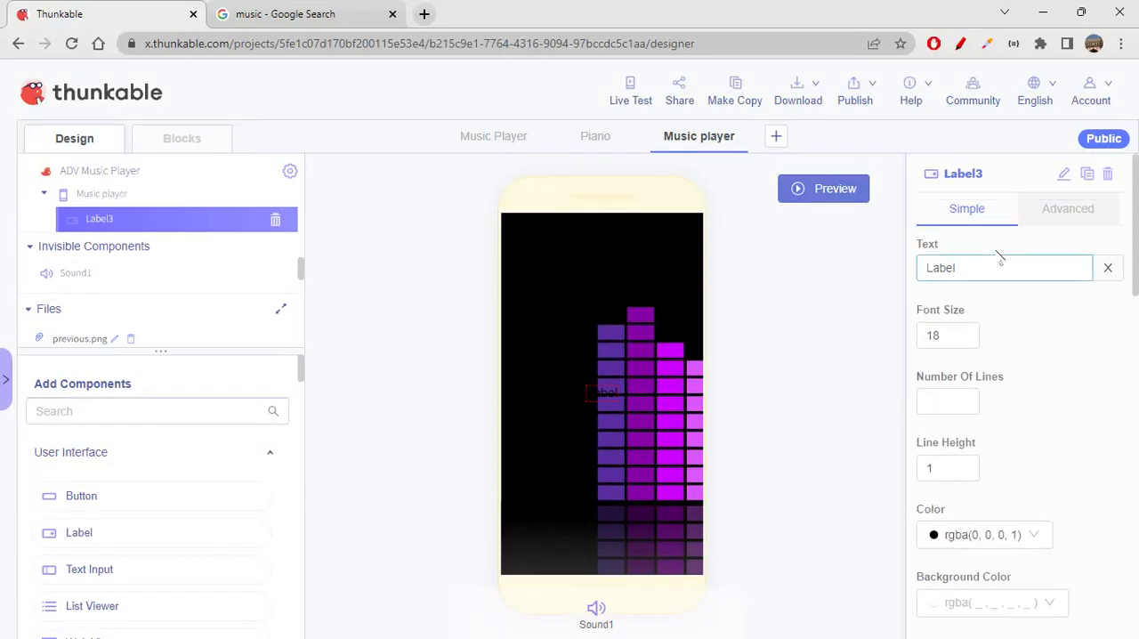
pyautogui.click(1064, 174)
pyautogui.press('BackSpace')
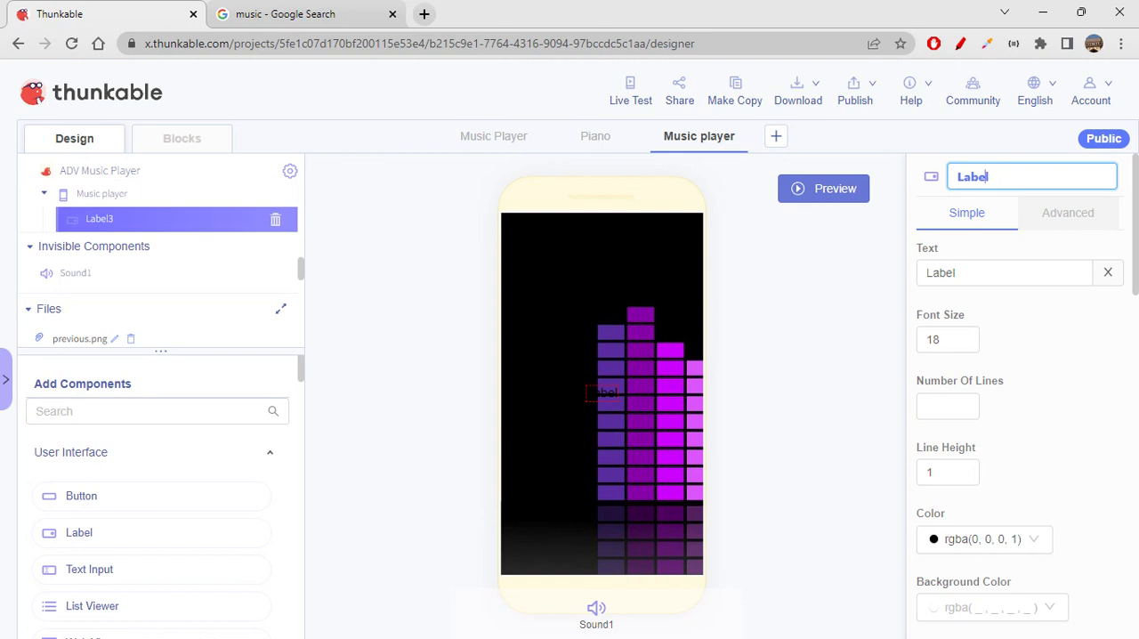
pyautogui.write('title')
# - Set the titleLabel text to "Music Player" and its font size to 35
pyautogui.click(1035, 272)
pyautogui.moveTo(1035, 272); pyautogui.dragTo(920, 269)
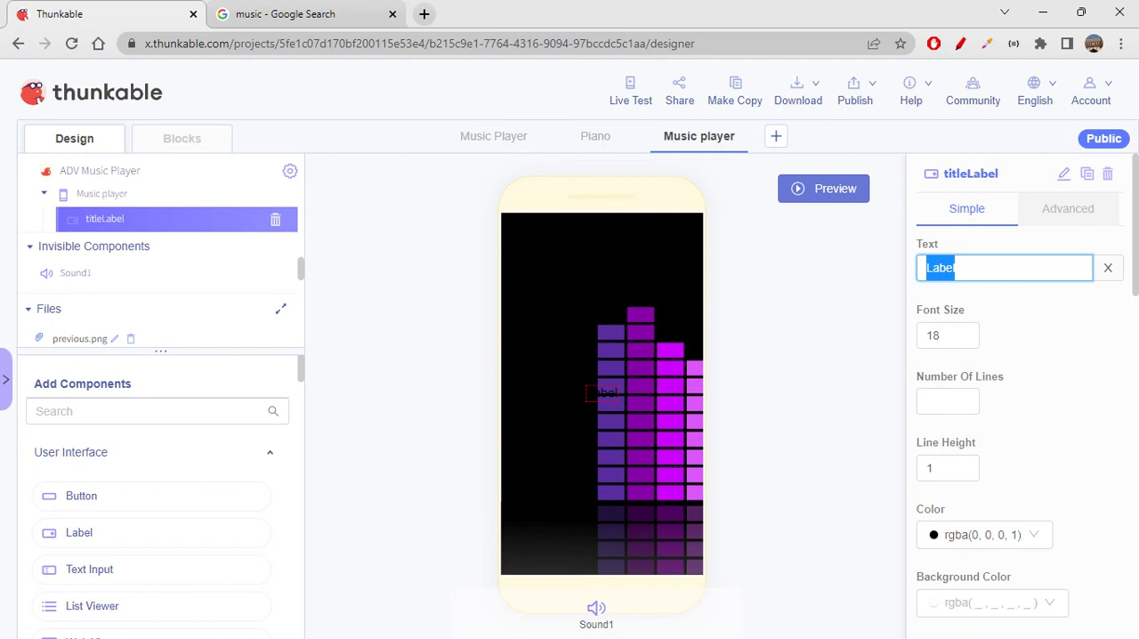
pyautogui.write('Music Pl')
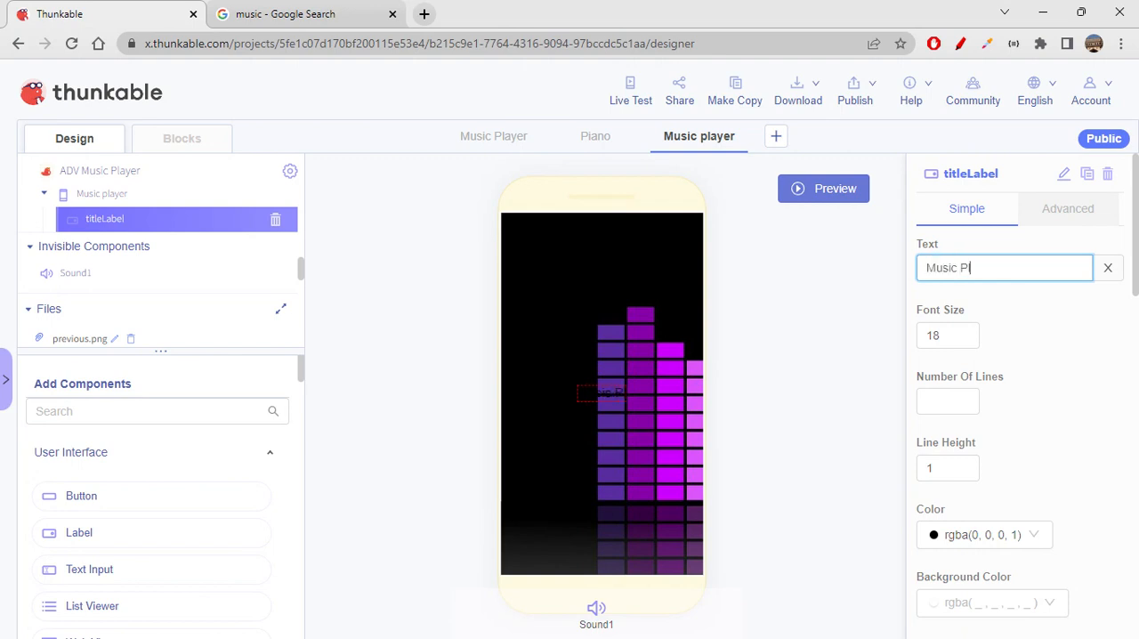
pyautogui.write('ayer')
pyautogui.press('Tab')
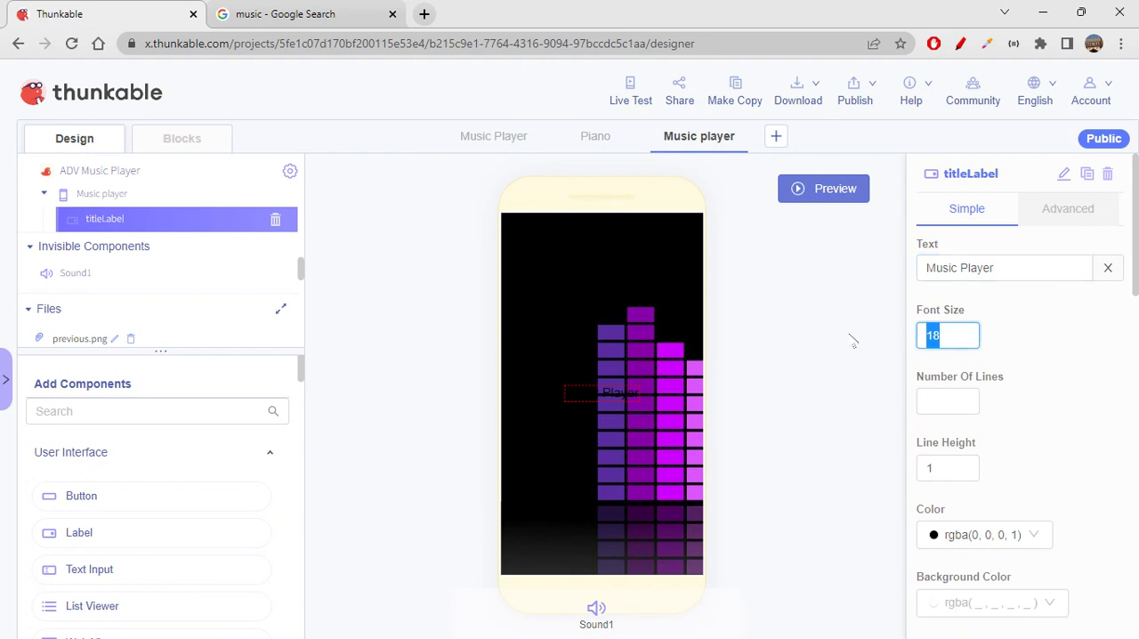
pyautogui.write('35')
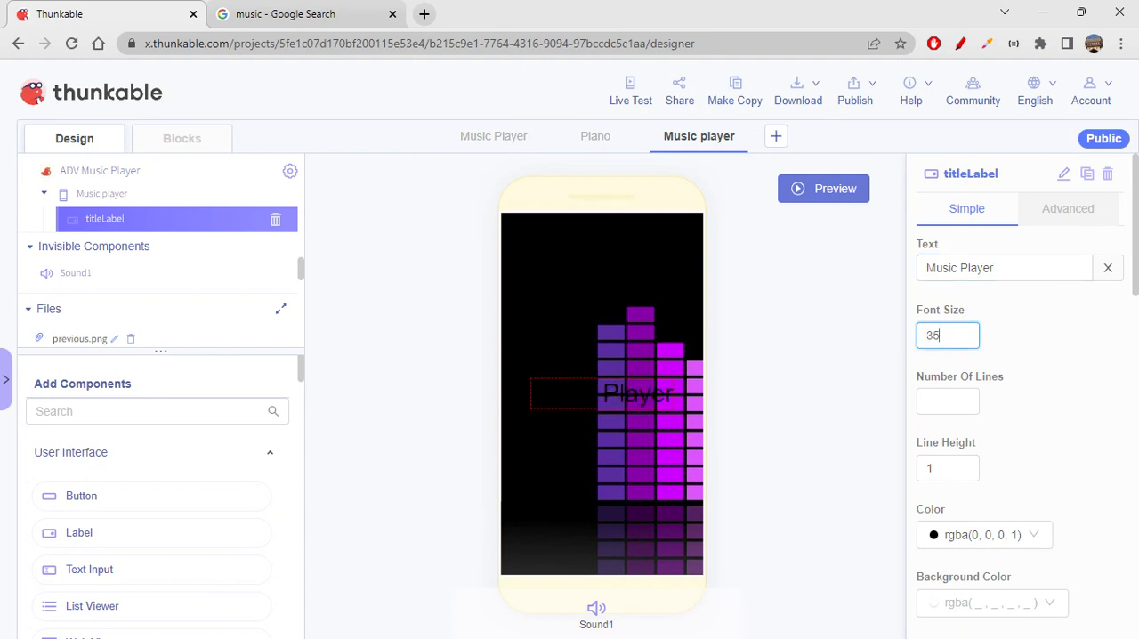
# - Change the text color of titleLabel to white, rgba(255, 255, 255, 1)
pyautogui.click(1009, 504)
pyautogui.scroll(-1, 1009, 505)
pyautogui.click(1016, 462)
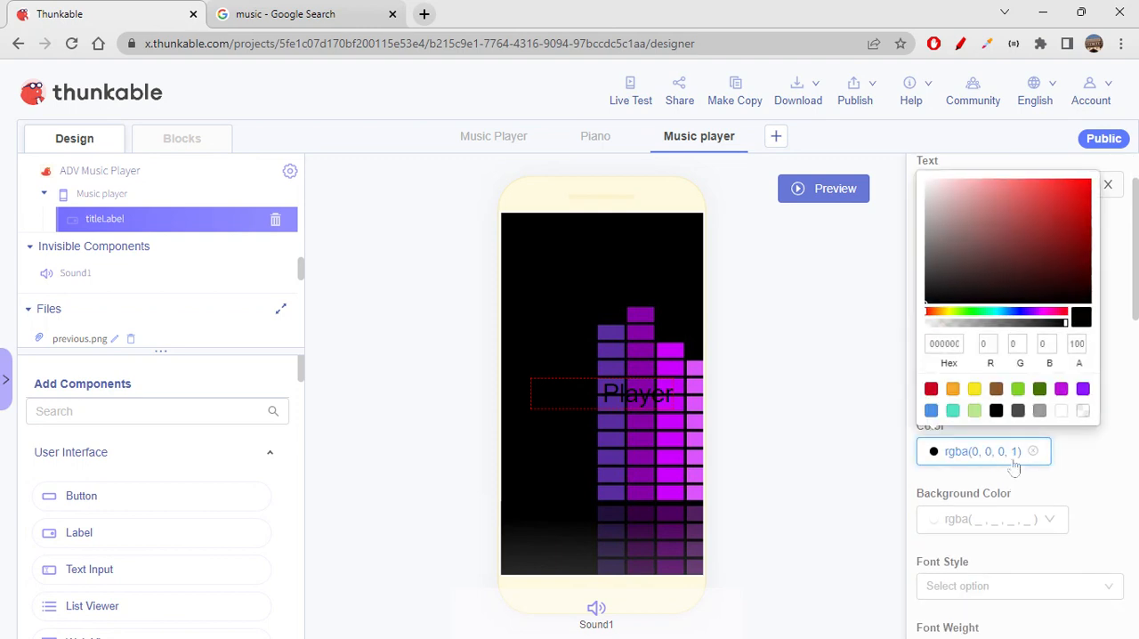
pyautogui.click(1061, 411)
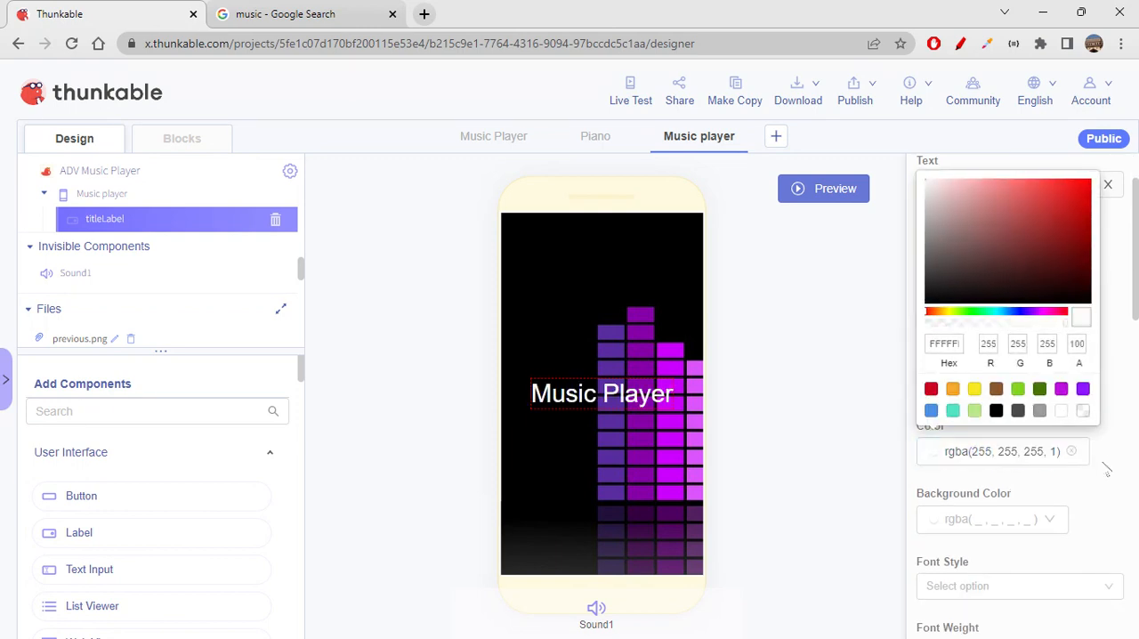
# - Set titleLabel's font style to Italic and its font weight to Bold
pyautogui.scroll(-2, 967, 498)
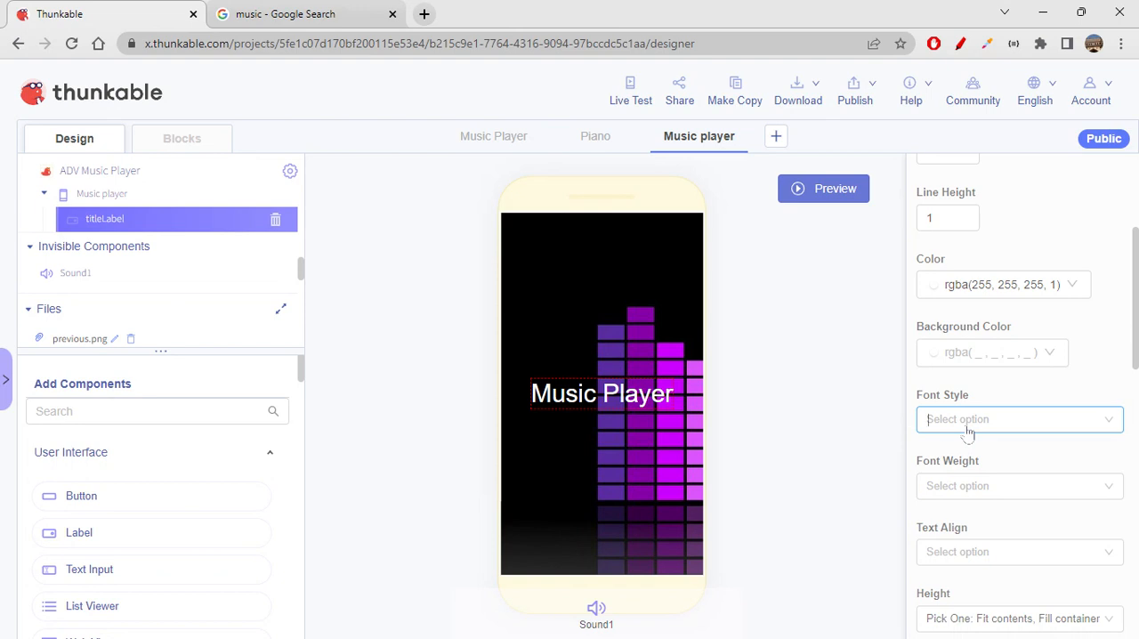
pyautogui.click(970, 426)
pyautogui.click(975, 477)
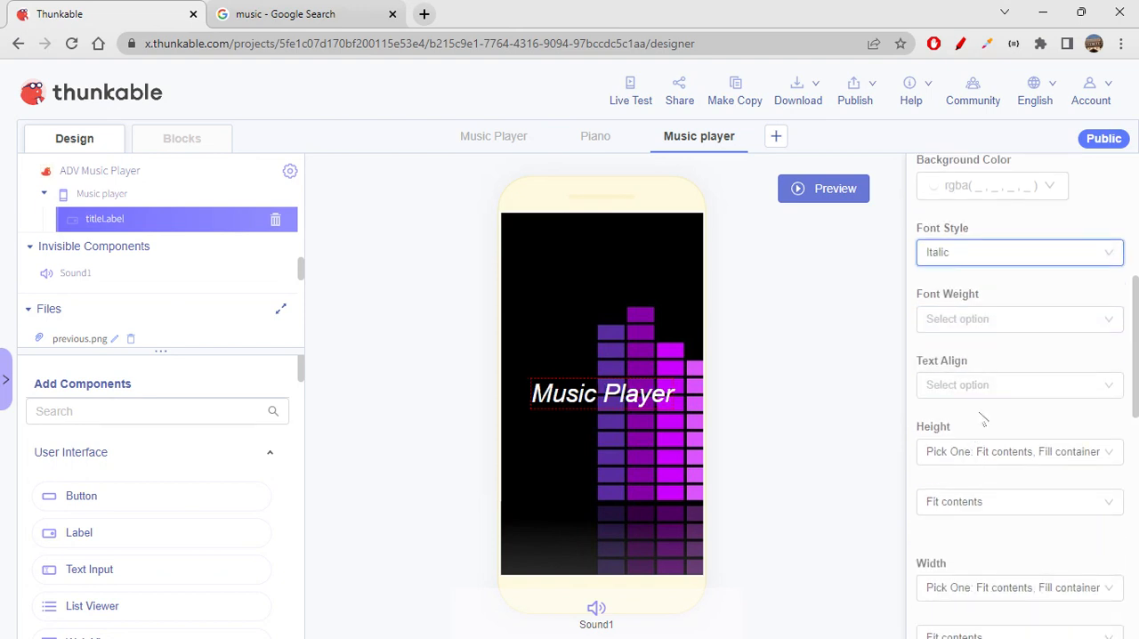
pyautogui.click(976, 328)
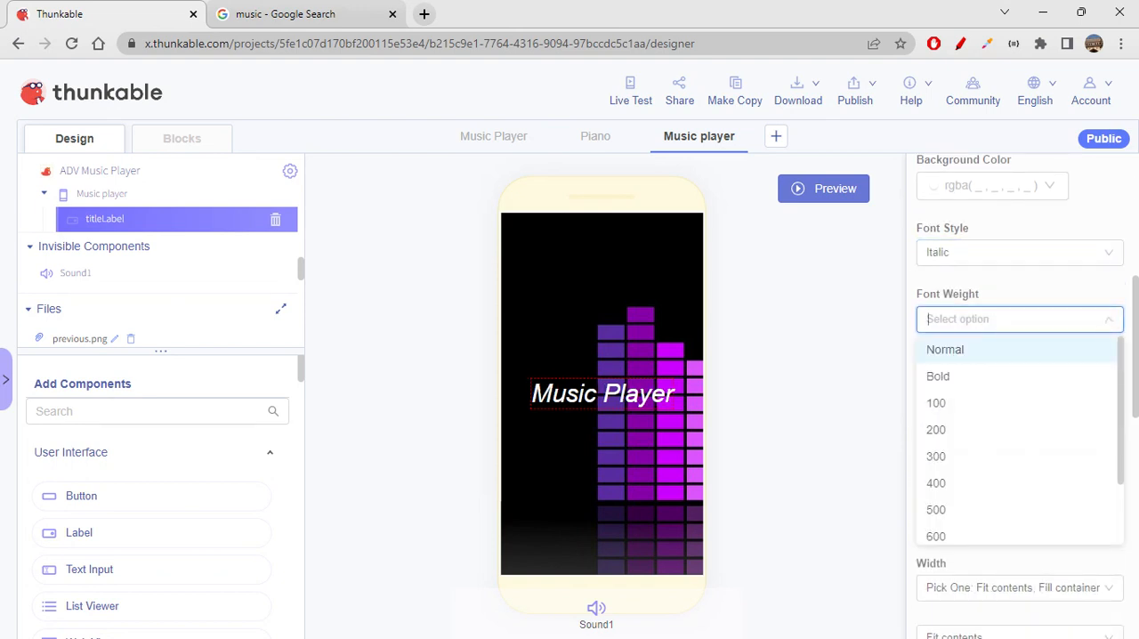
pyautogui.click(951, 378)
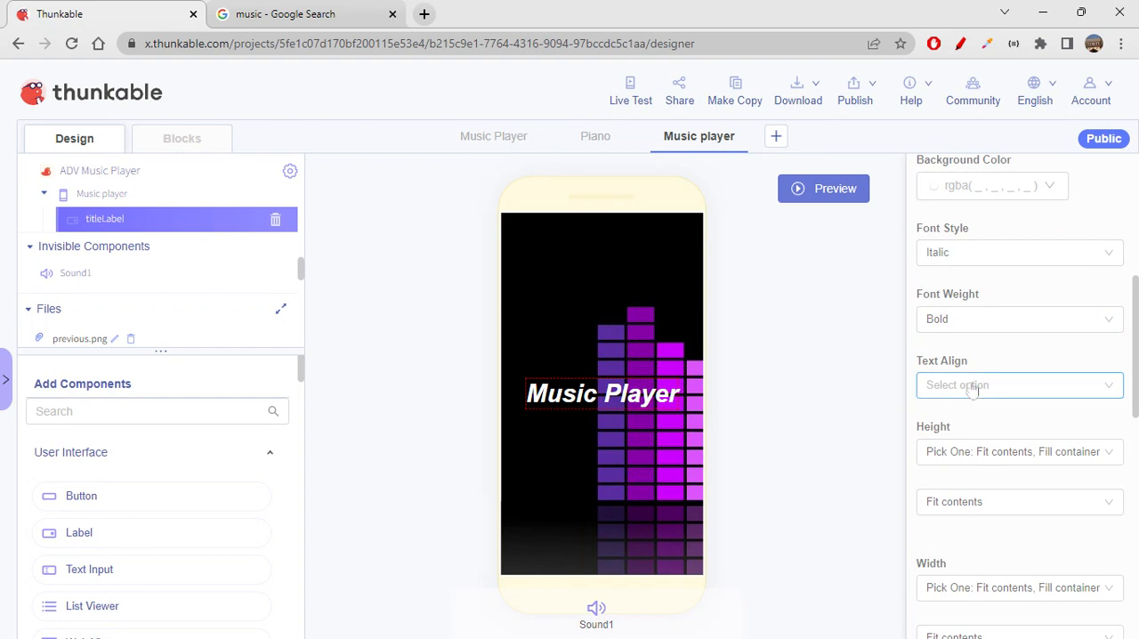
# - Give titleLabel a gray border, rgba(155, 155, 155, 1), with a width of 2 and a radius of 4
pyautogui.scroll(-4, 1015, 514)
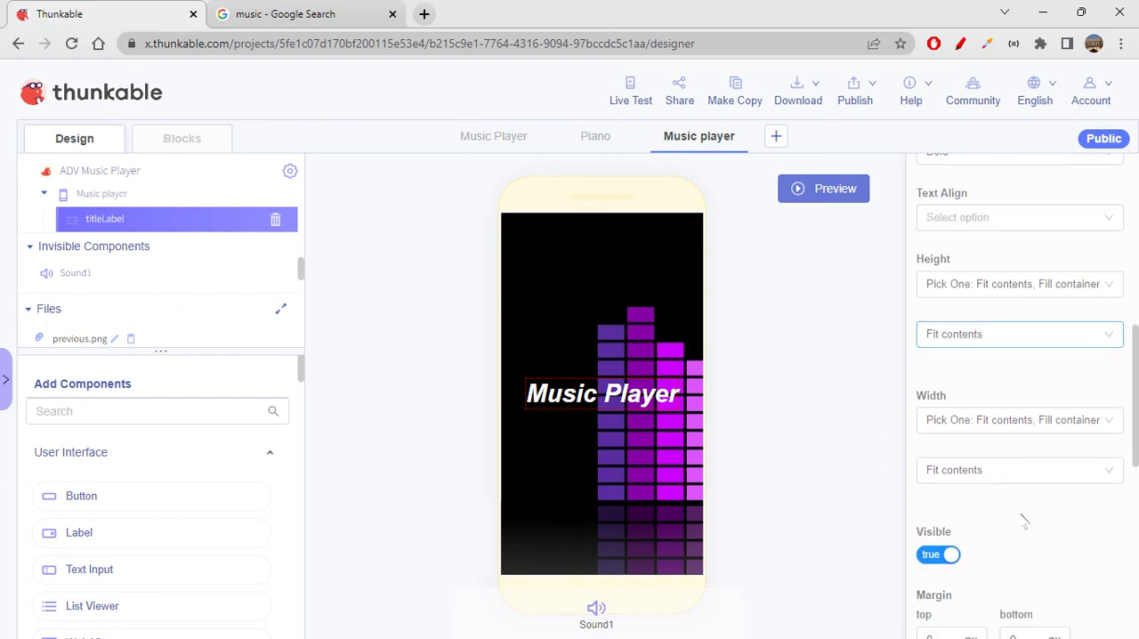
pyautogui.scroll(-5, 1024, 516)
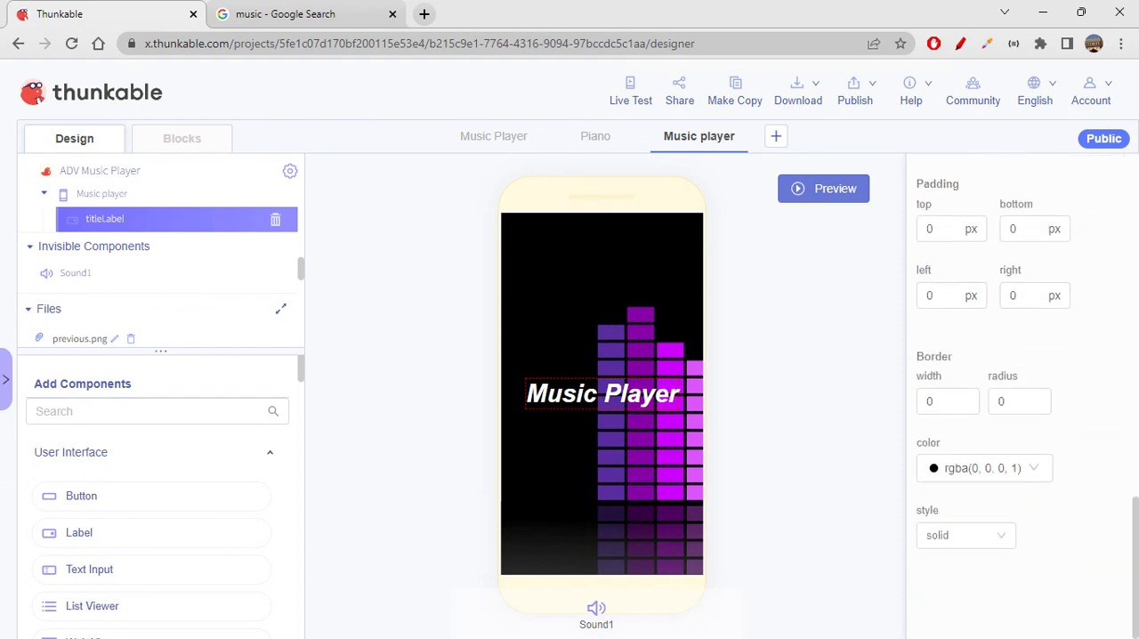
pyautogui.click(948, 401)
pyautogui.write('2')
pyautogui.press('Tab')
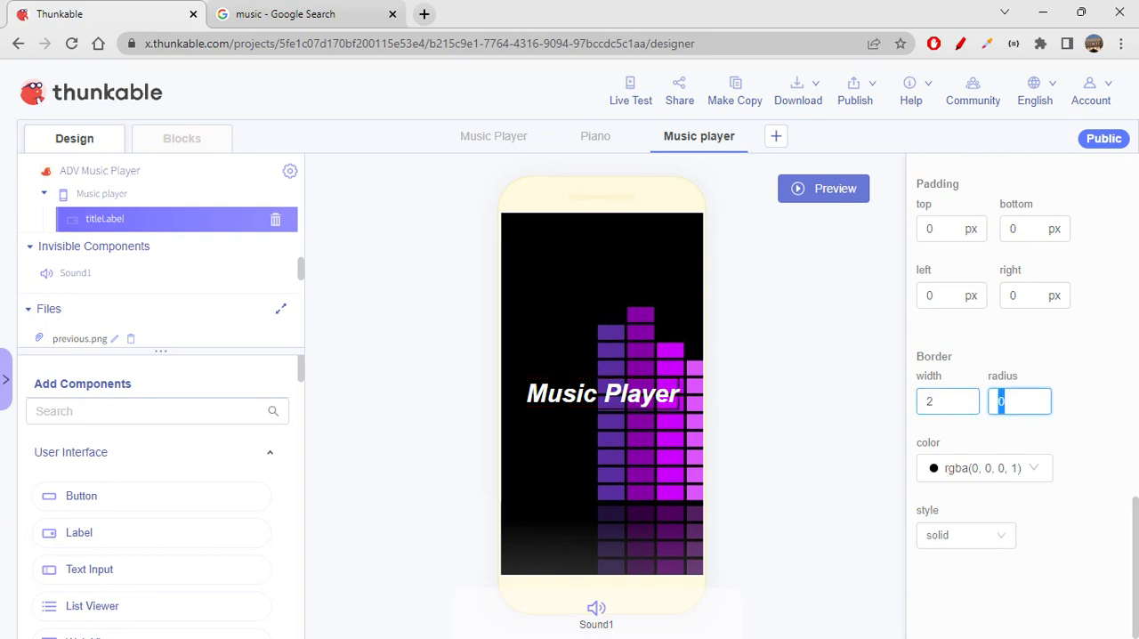
pyautogui.write('4')
pyautogui.click(979, 468)
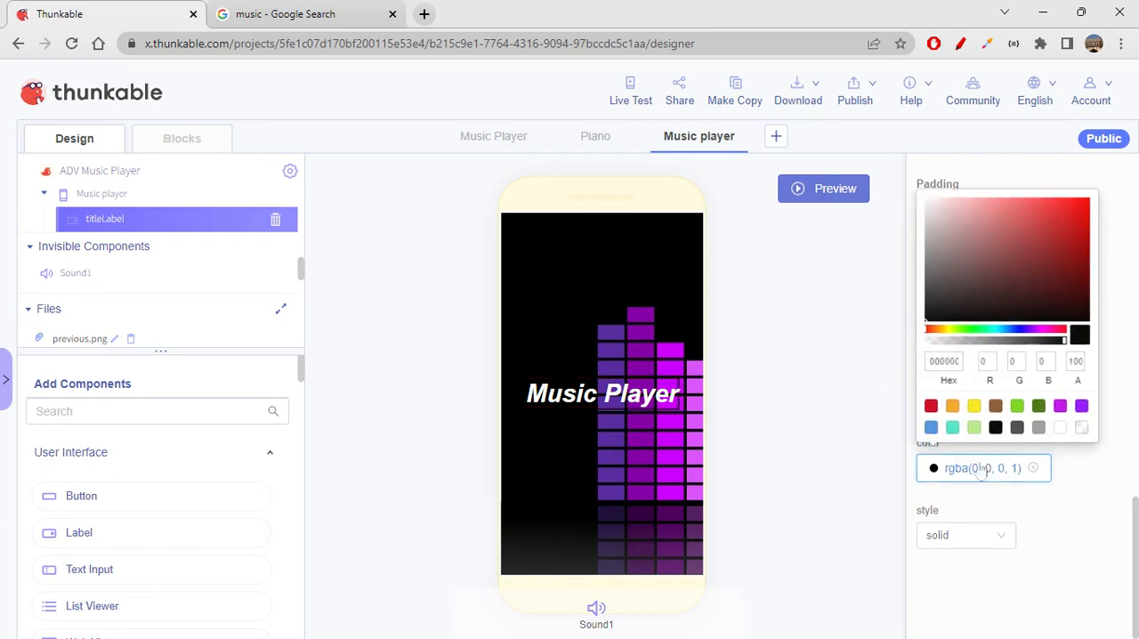
pyautogui.click(1039, 428)
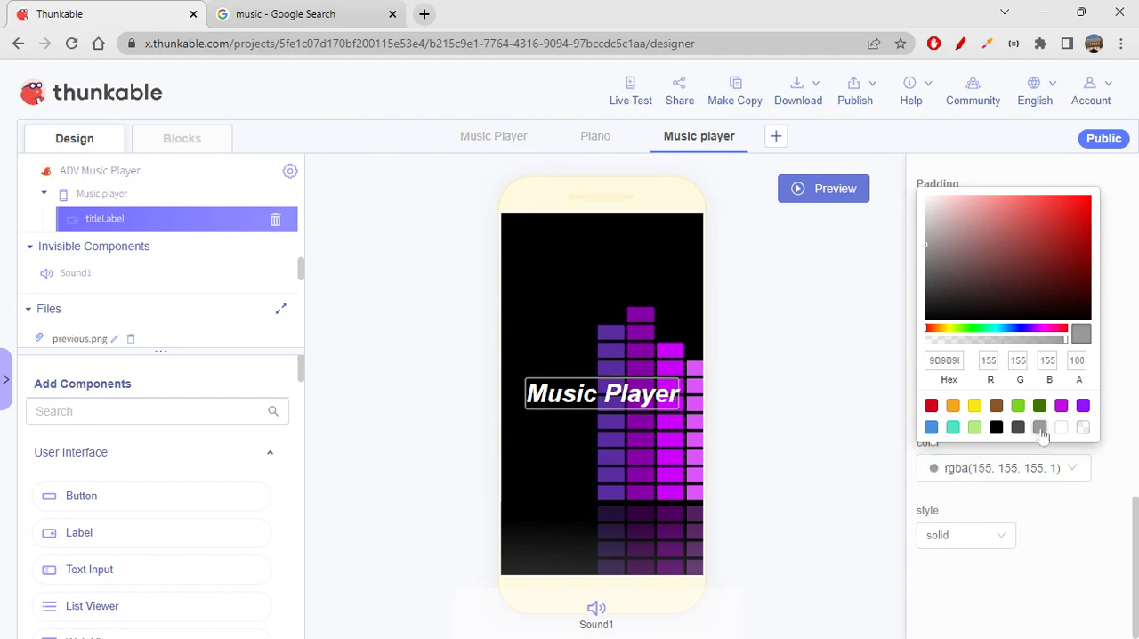
pyautogui.click(1100, 529)
pyautogui.click(992, 412)
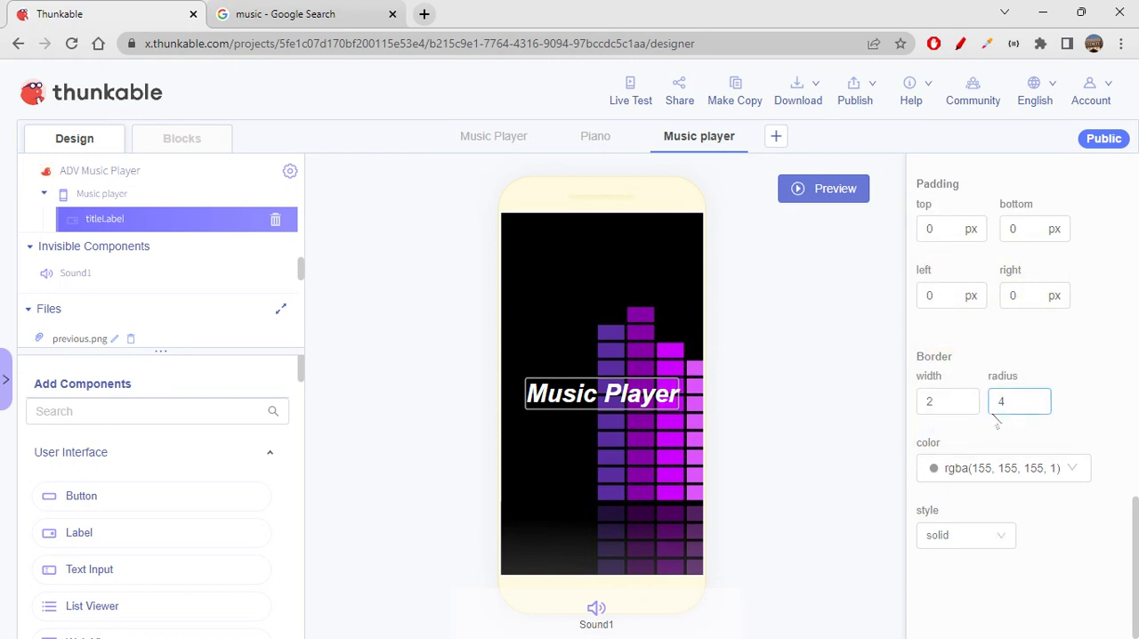
pyautogui.scroll(1, 990, 405)
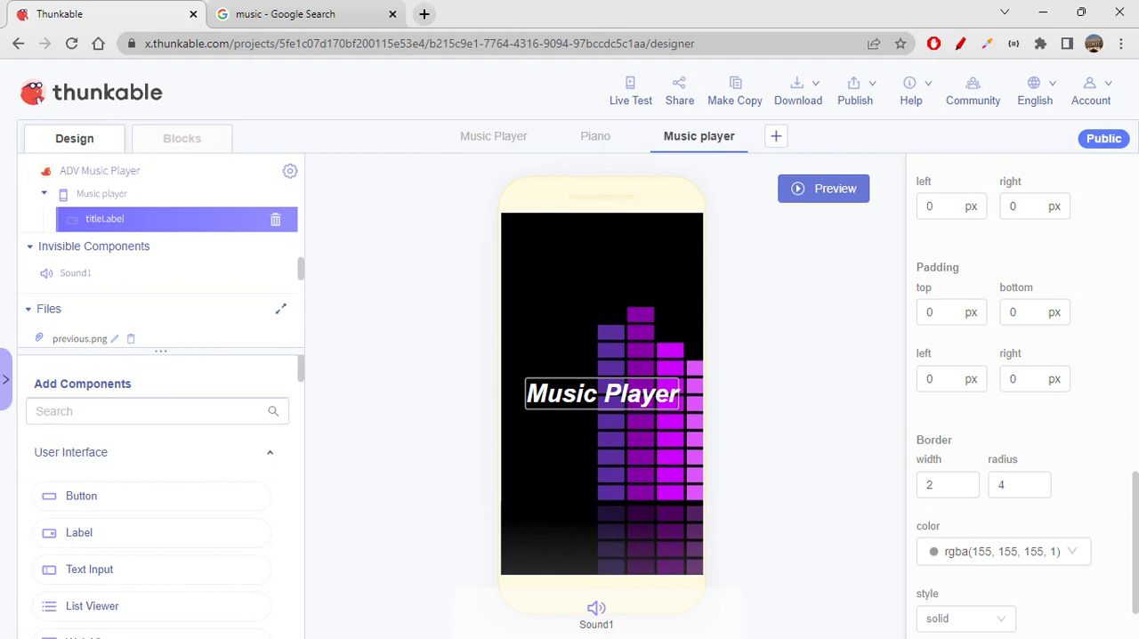
# - Set titleLabel's left and right padding to 10 px each
pyautogui.moveTo(948, 379); pyautogui.dragTo(808, 370)
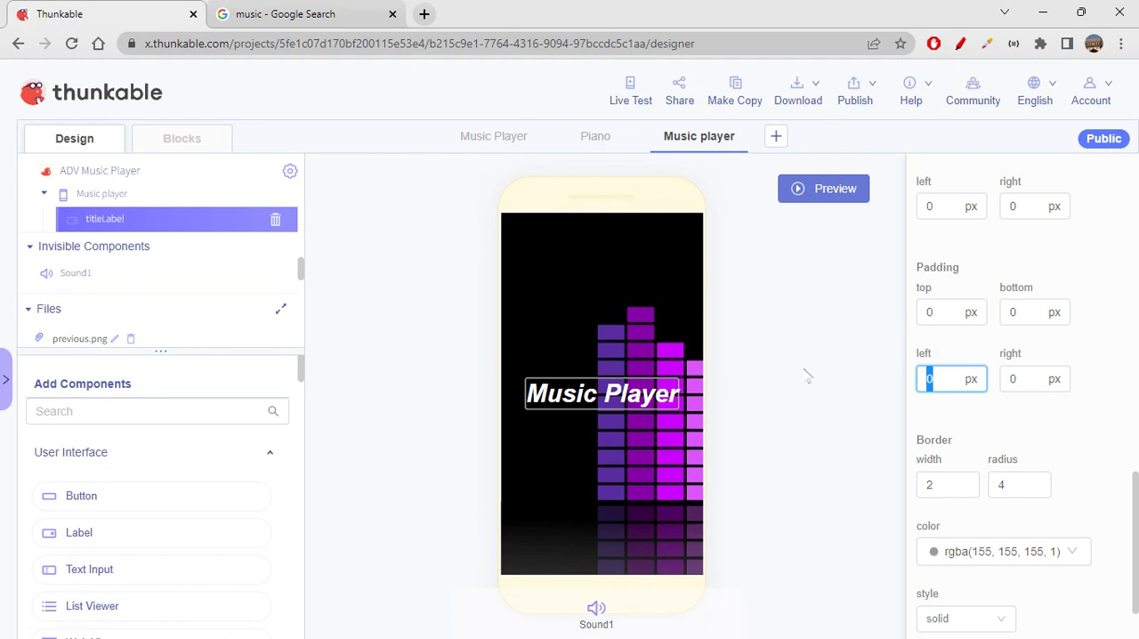
pyautogui.write('10')
pyautogui.press('Tab')
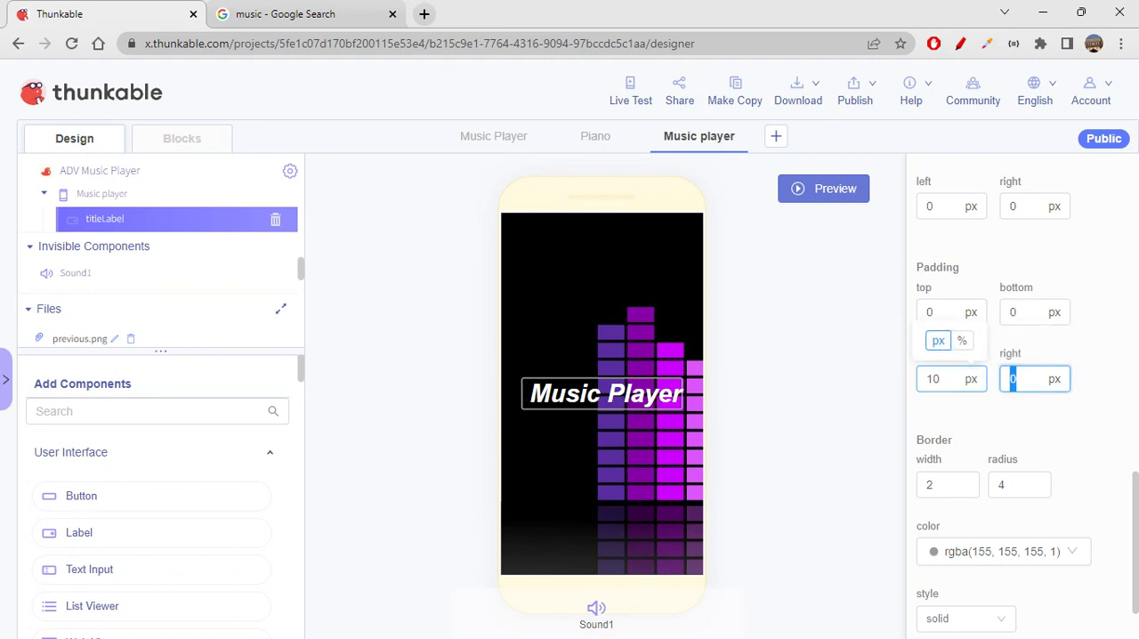
pyautogui.write('10')
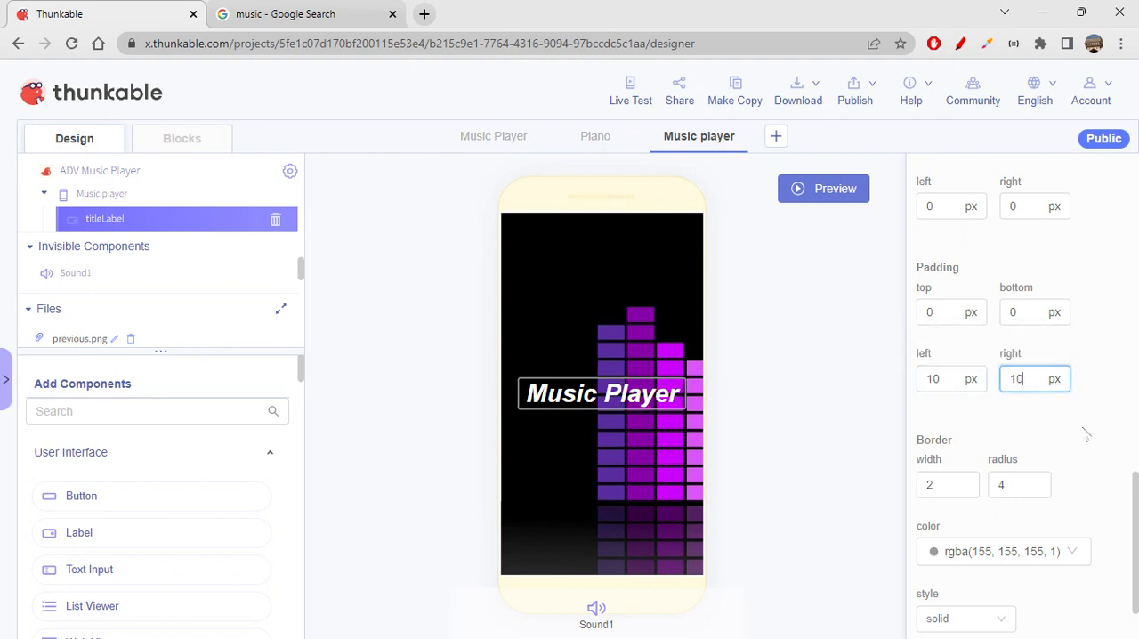
pyautogui.click(524, 400)
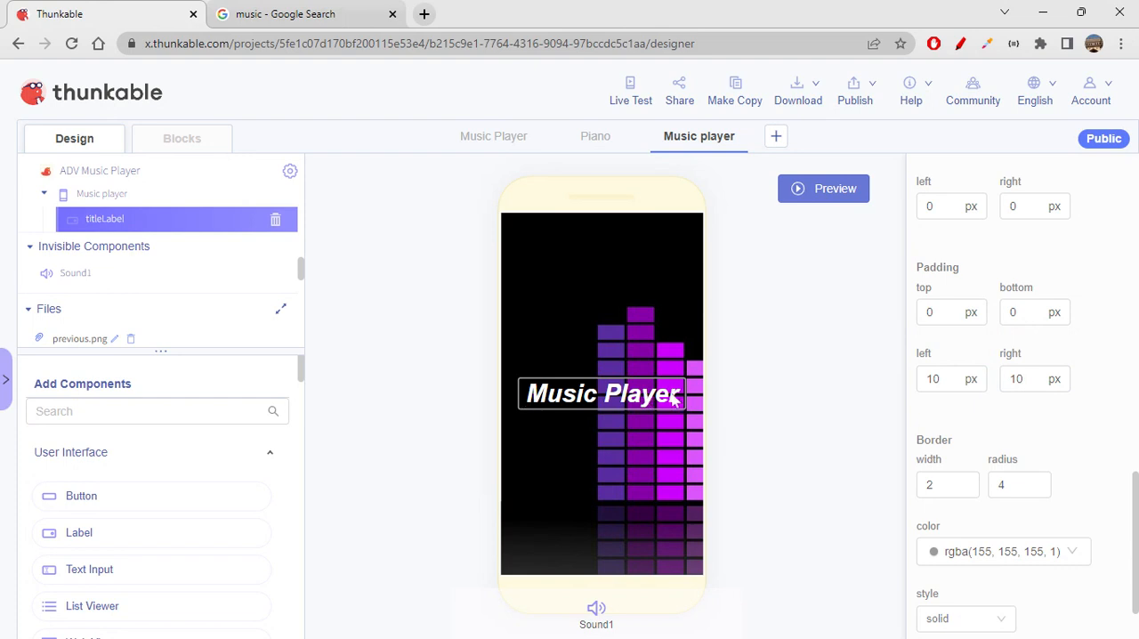
# - Set titleLabel's top and bottom padding to 5 px each
pyautogui.click(945, 309)
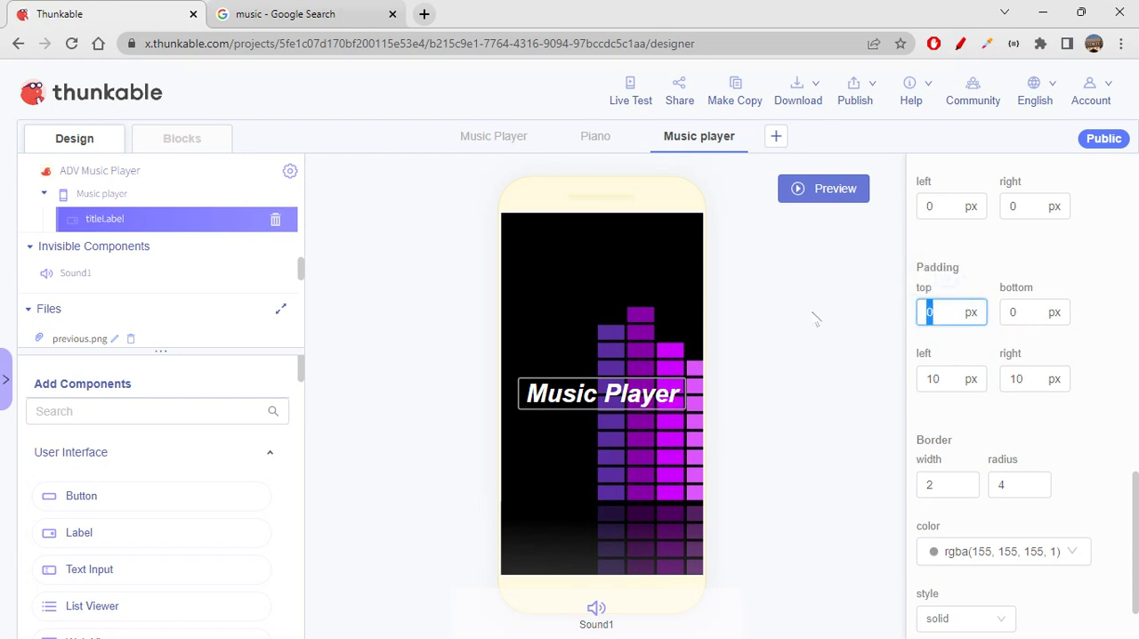
pyautogui.write('5')
pyautogui.press('Tab')
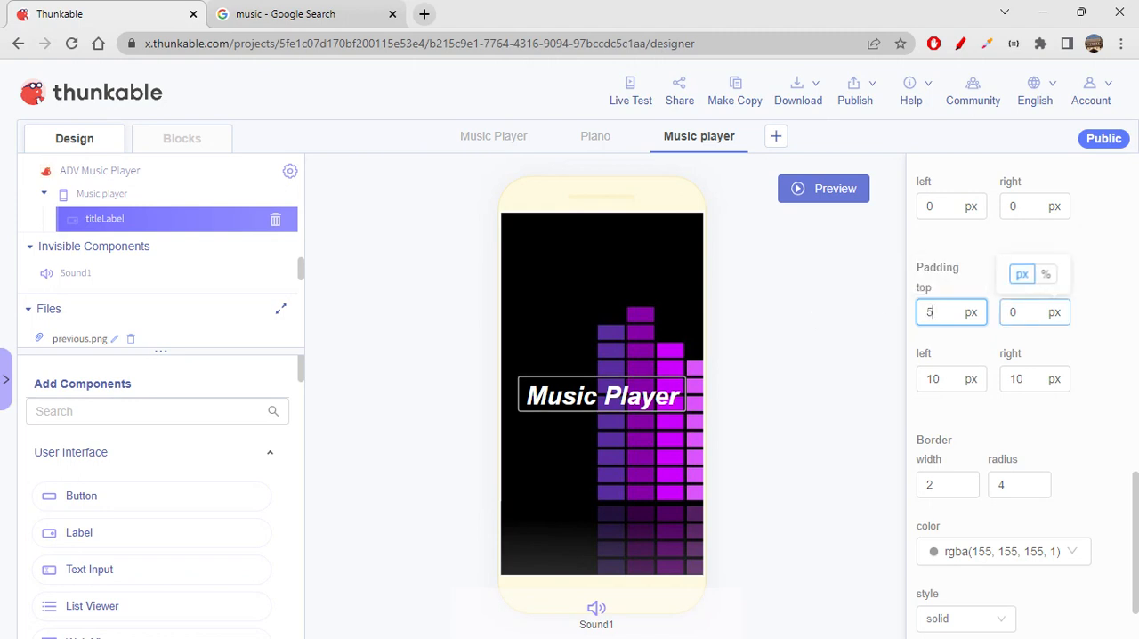
pyautogui.write('5')
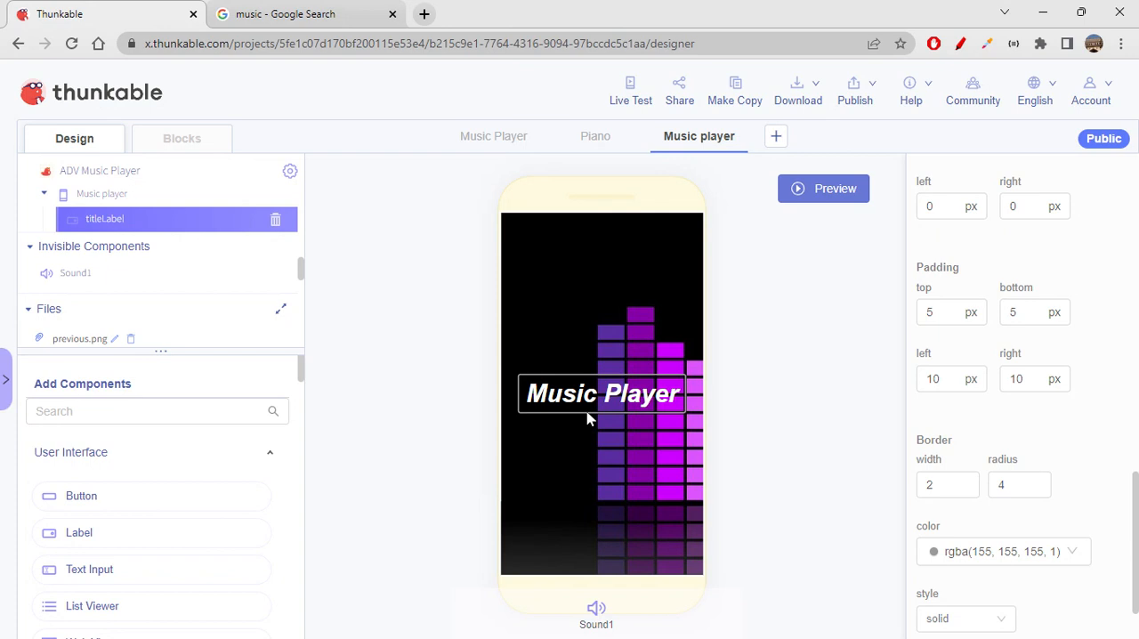
# - Set titleLabel's font family to "c" in its advanced text style properties
pyautogui.scroll(15, 1046, 509)
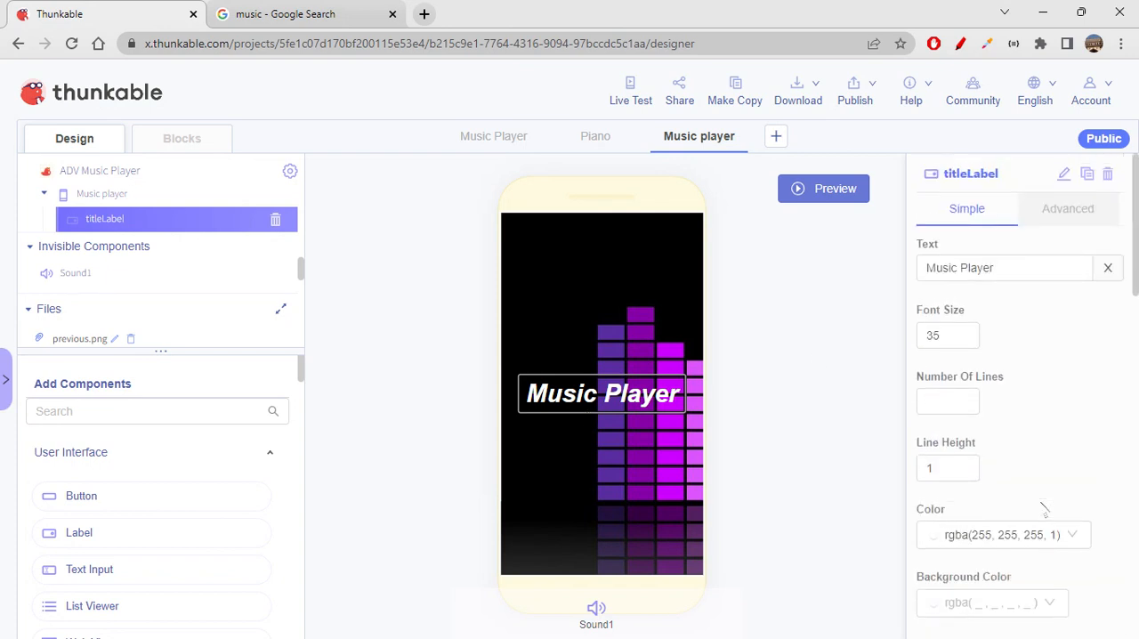
pyautogui.click(1057, 222)
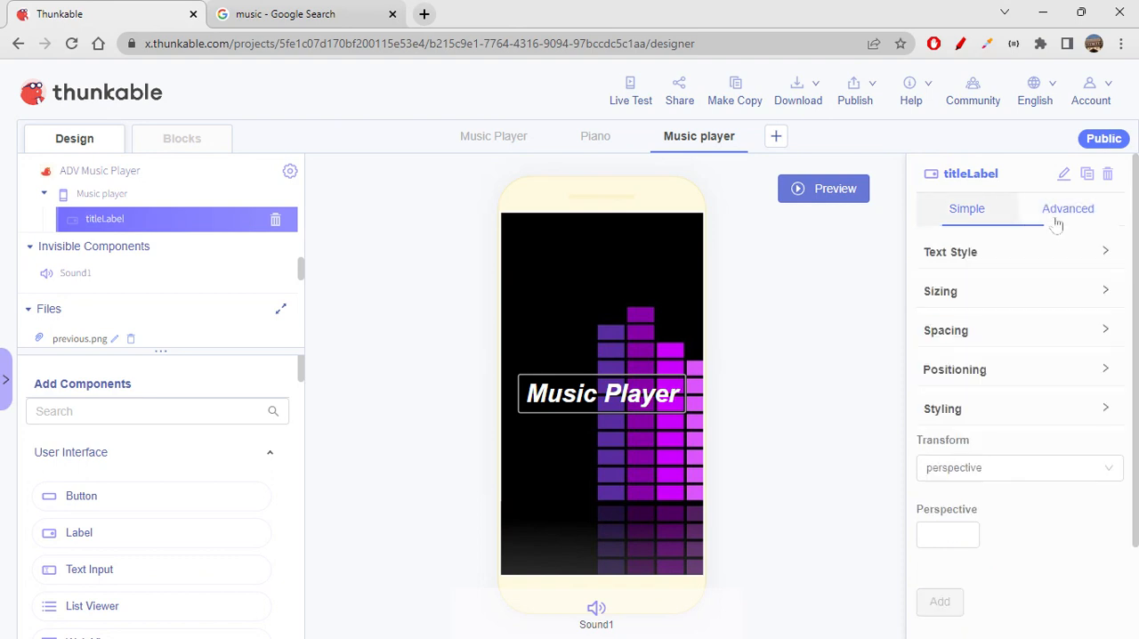
pyautogui.click(1009, 256)
pyautogui.click(988, 372)
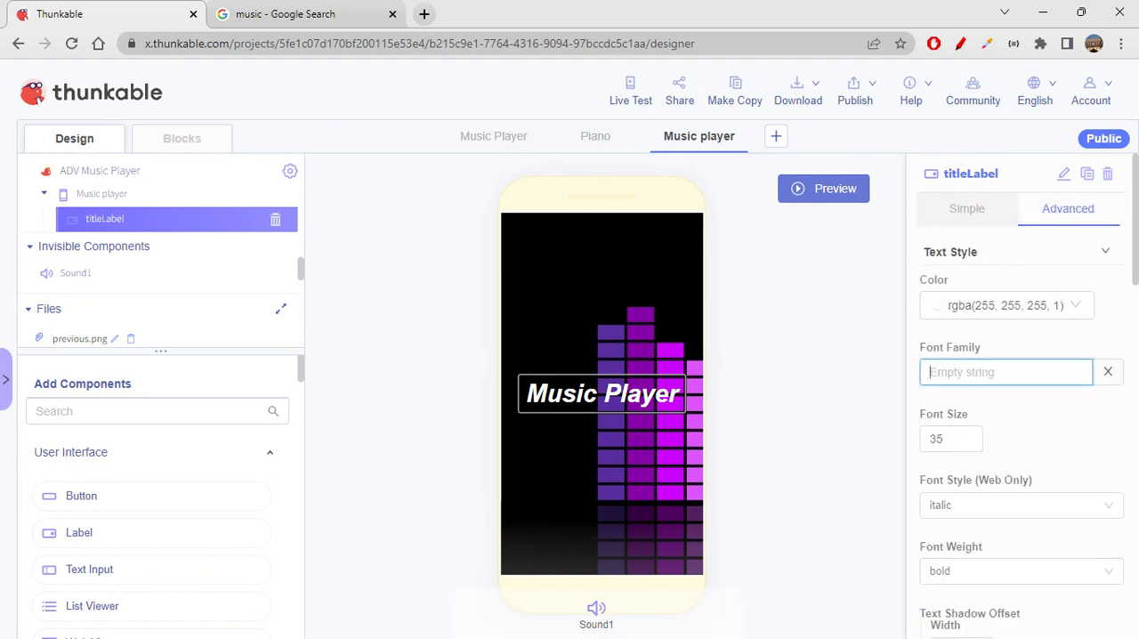
pyautogui.write('c')
pyautogui.click(1004, 408)
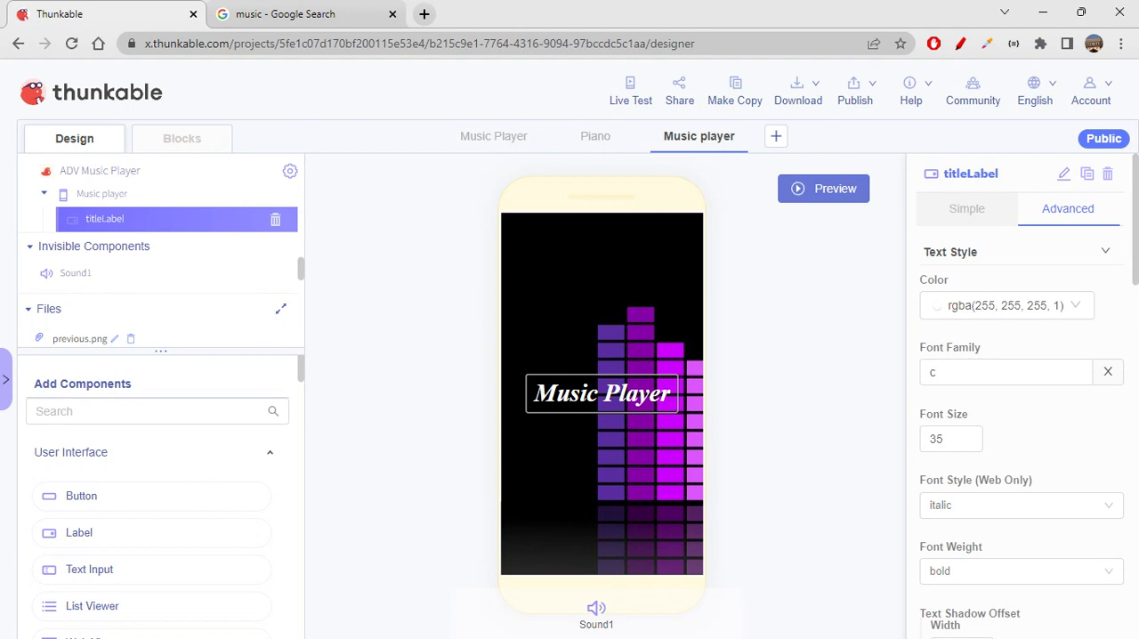
# - Search the components for "ima", add an Image to the Music player screen and place it below titleLabel
pyautogui.click(153, 405)
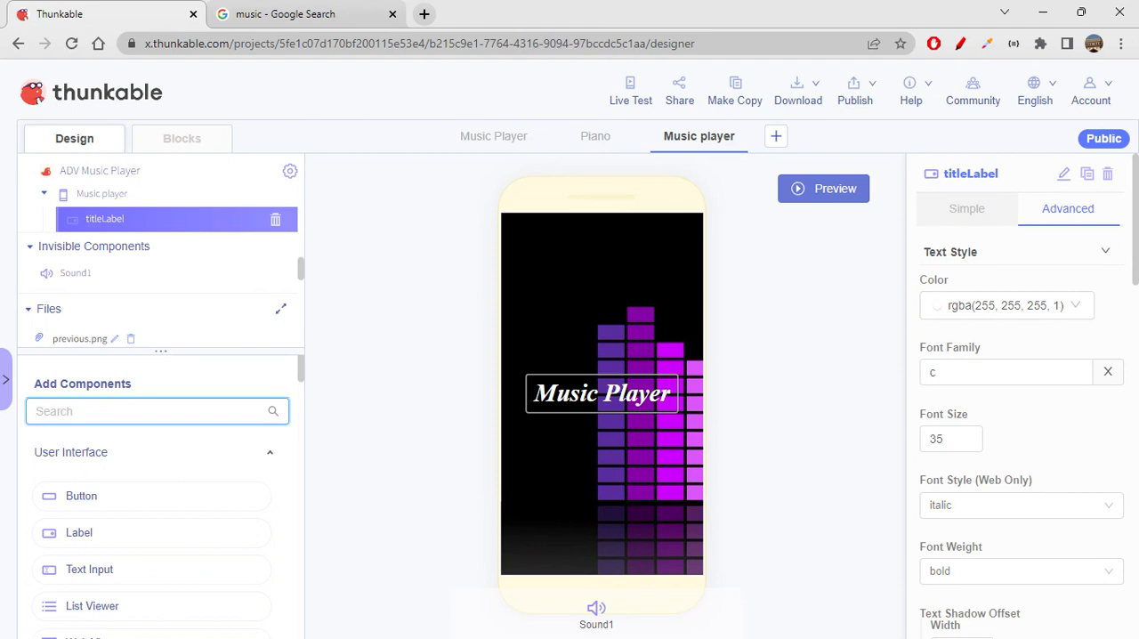
pyautogui.write('l')
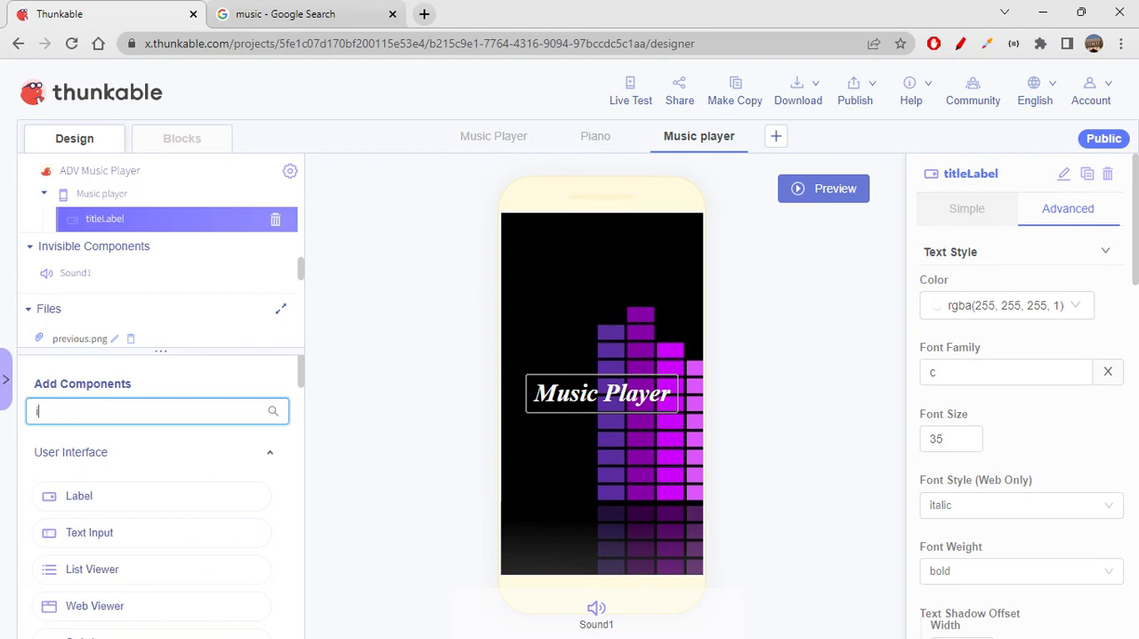
pyautogui.write('ma')
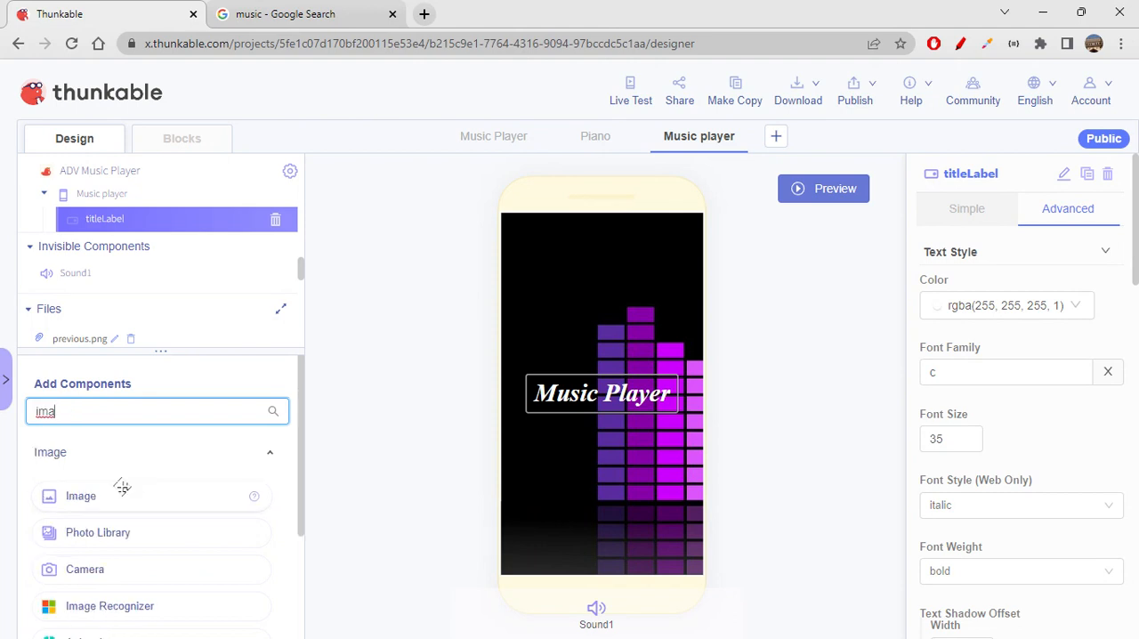
pyautogui.moveTo(112, 493); pyautogui.dragTo(632, 479)
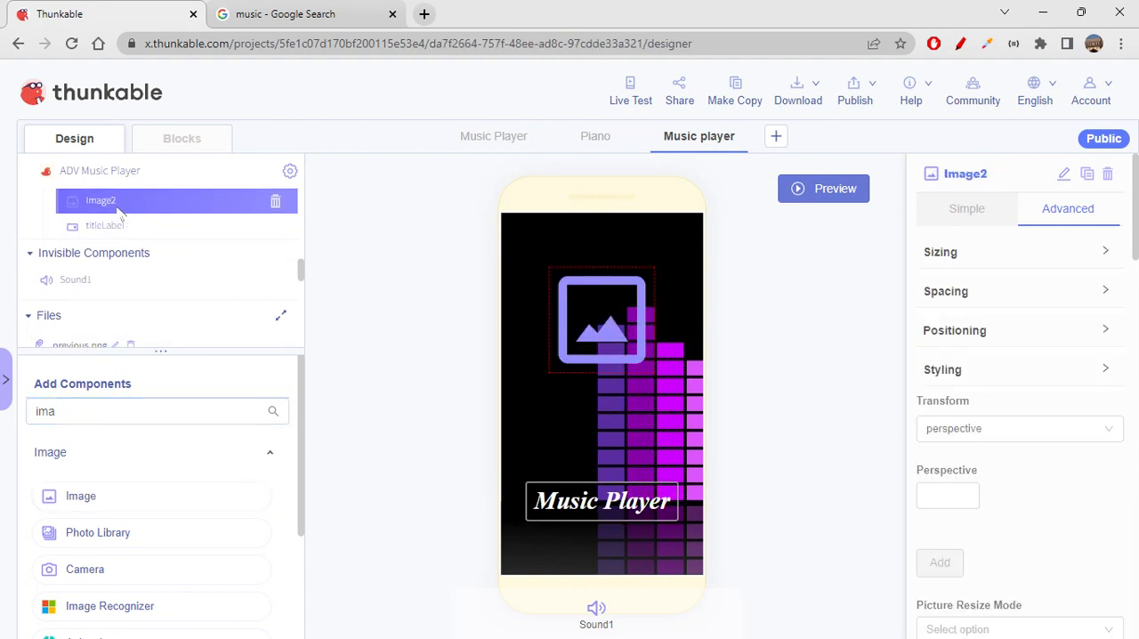
pyautogui.moveTo(121, 206); pyautogui.dragTo(120, 237)
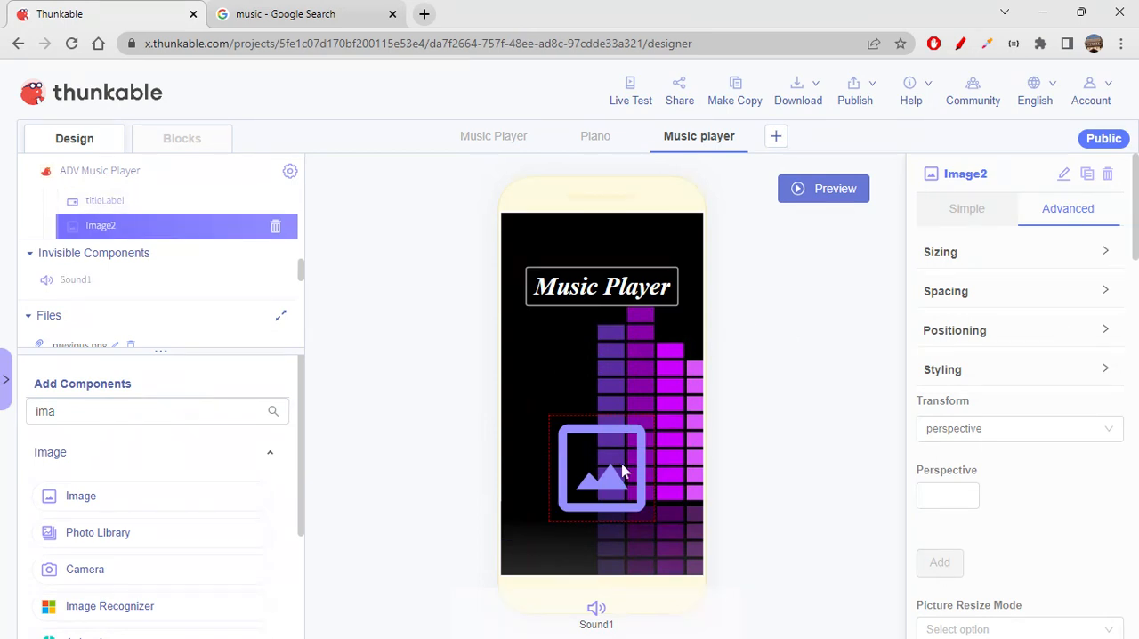
# - Rename the new image component as songPosterImage
pyautogui.click(1063, 174)
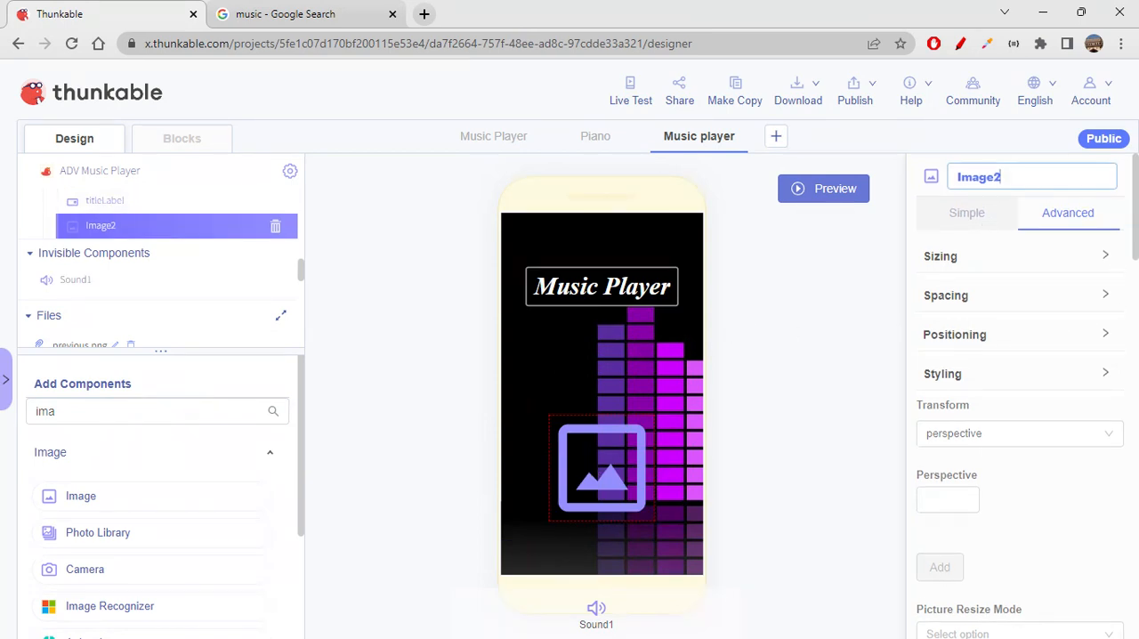
pyautogui.press('BackSpace')
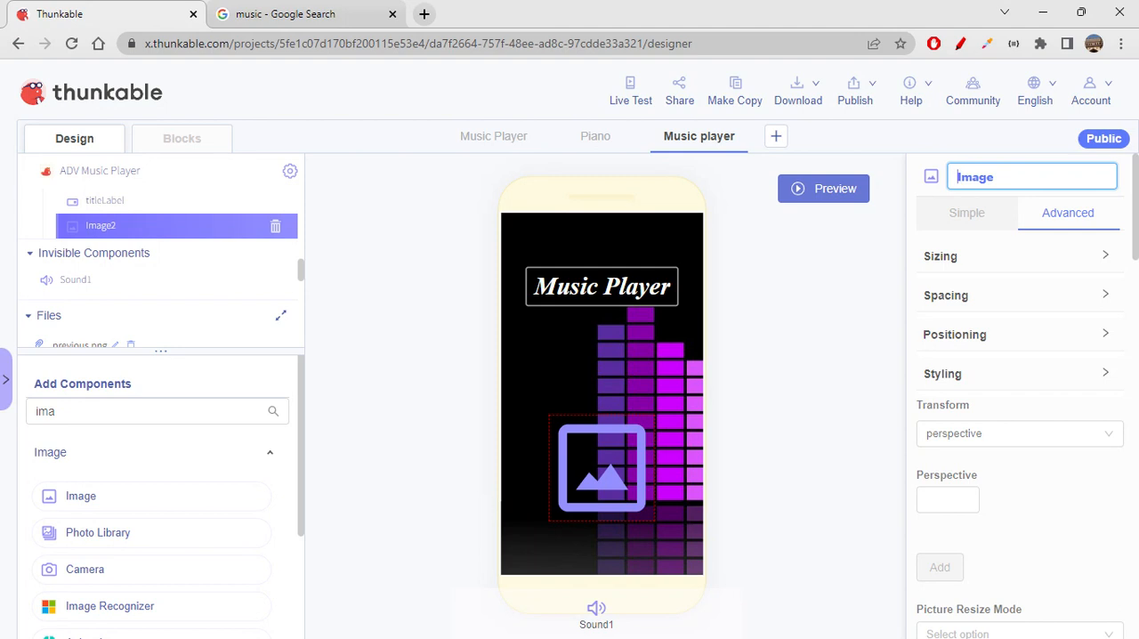
pyautogui.write('poster')
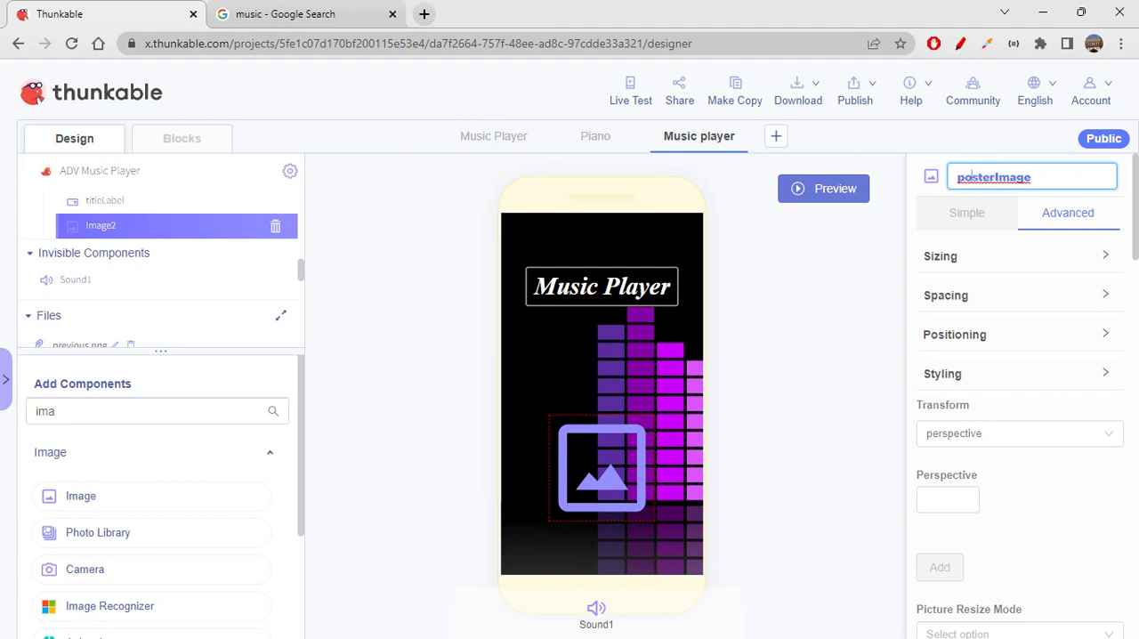
pyautogui.press('BackSpace')
pyautogui.write('P')
pyautogui.write('song')
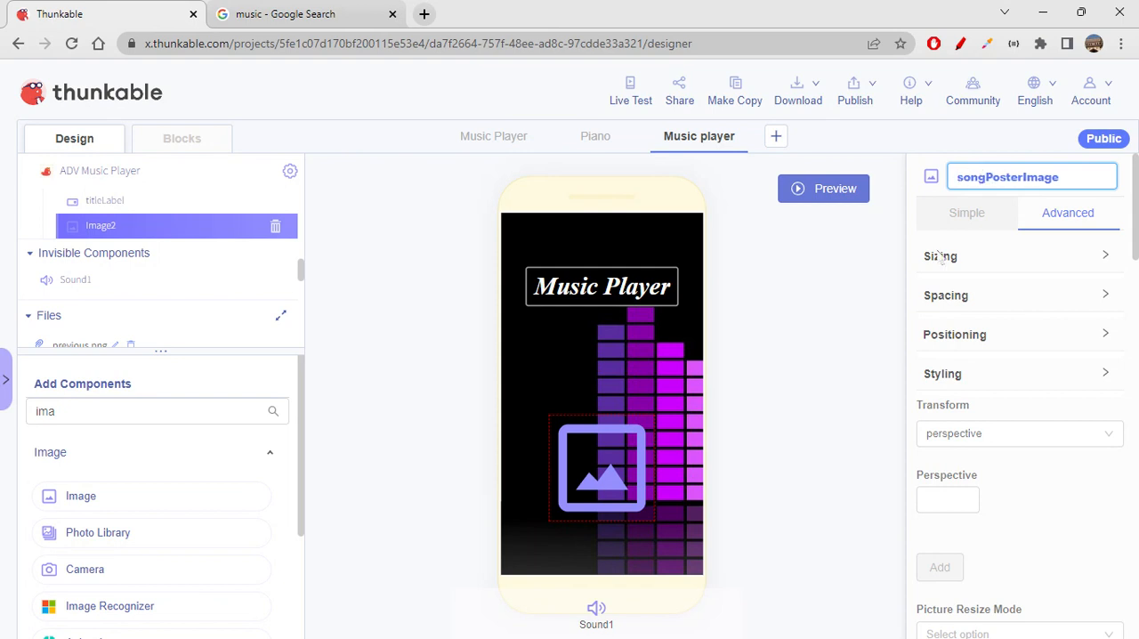
pyautogui.press('Return')
# - Set the absolute height of songPosterImage to 250 in its simple properties
pyautogui.click(966, 211)
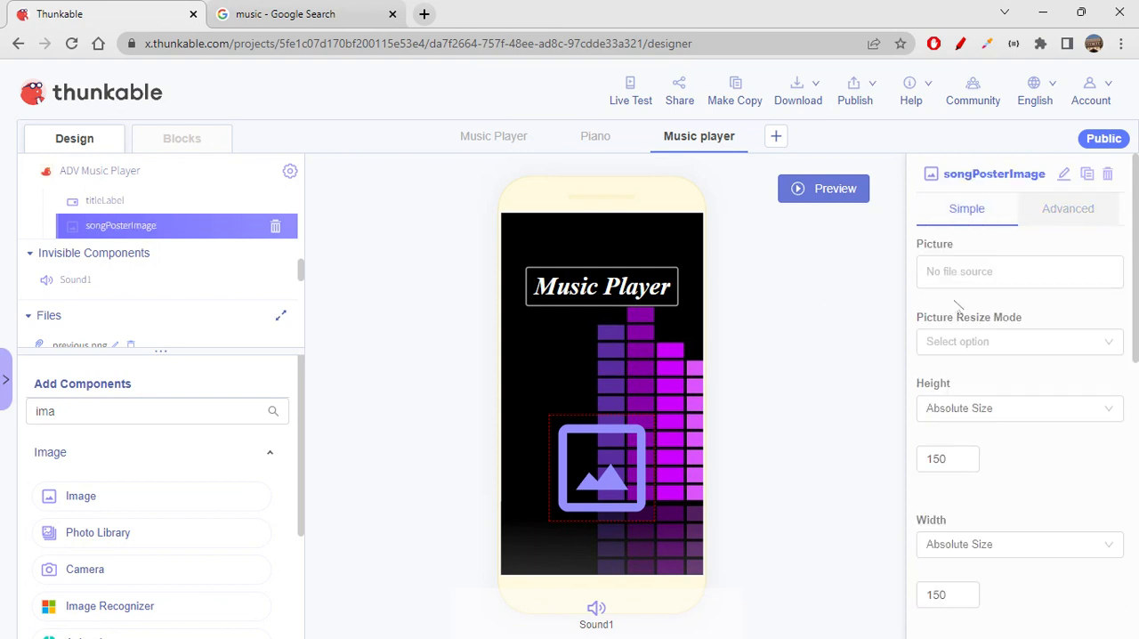
pyautogui.click(1014, 272)
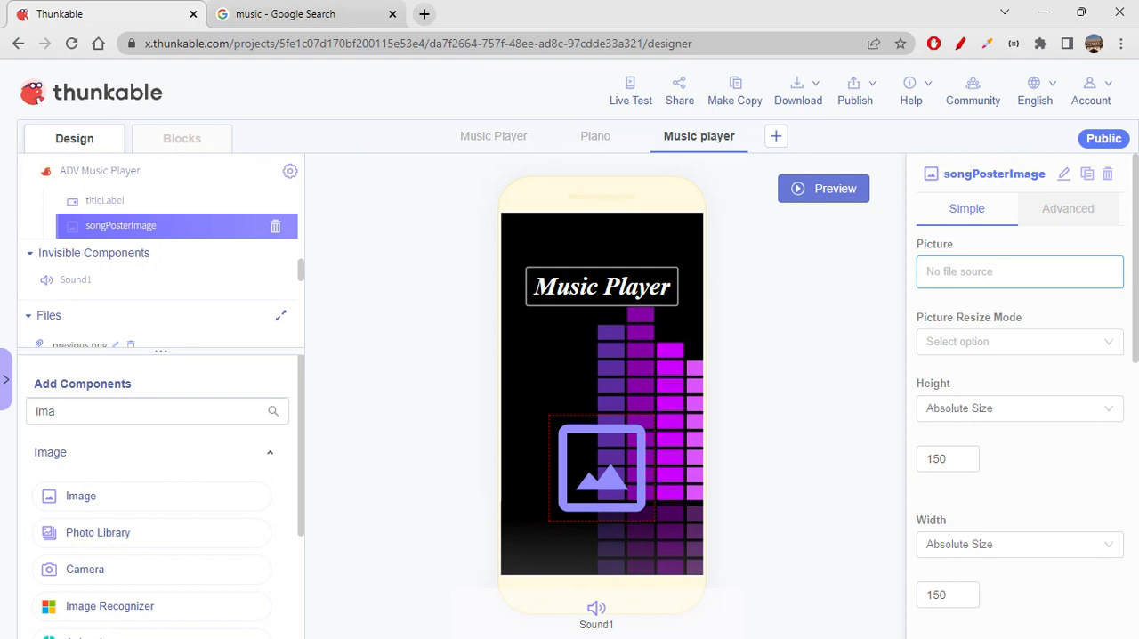
pyautogui.click(997, 356)
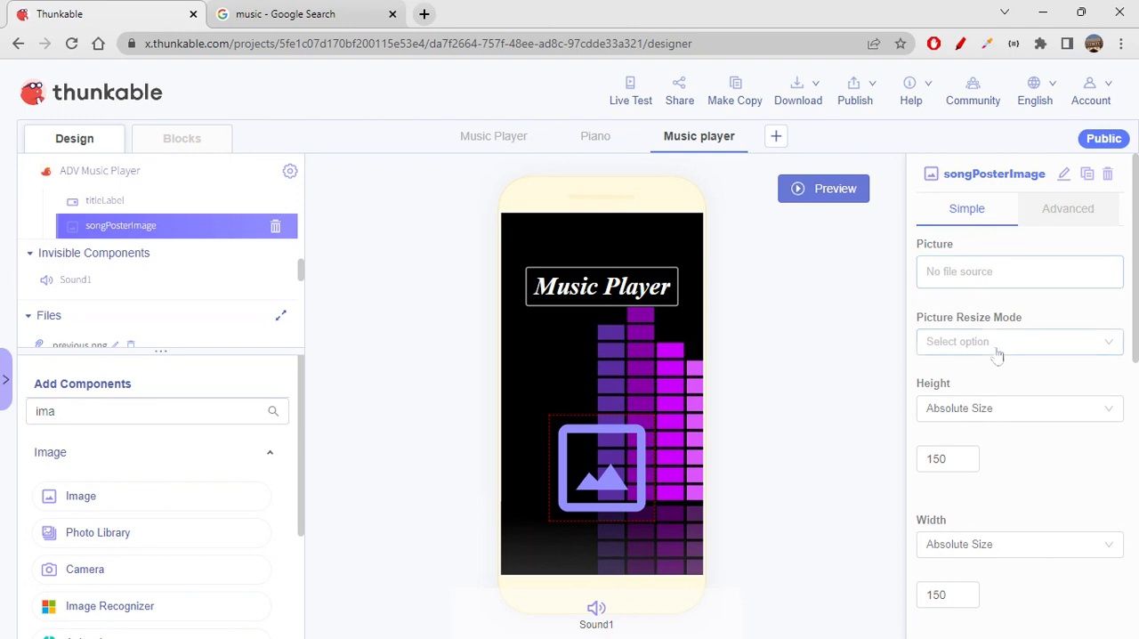
pyautogui.scroll(-2, 999, 356)
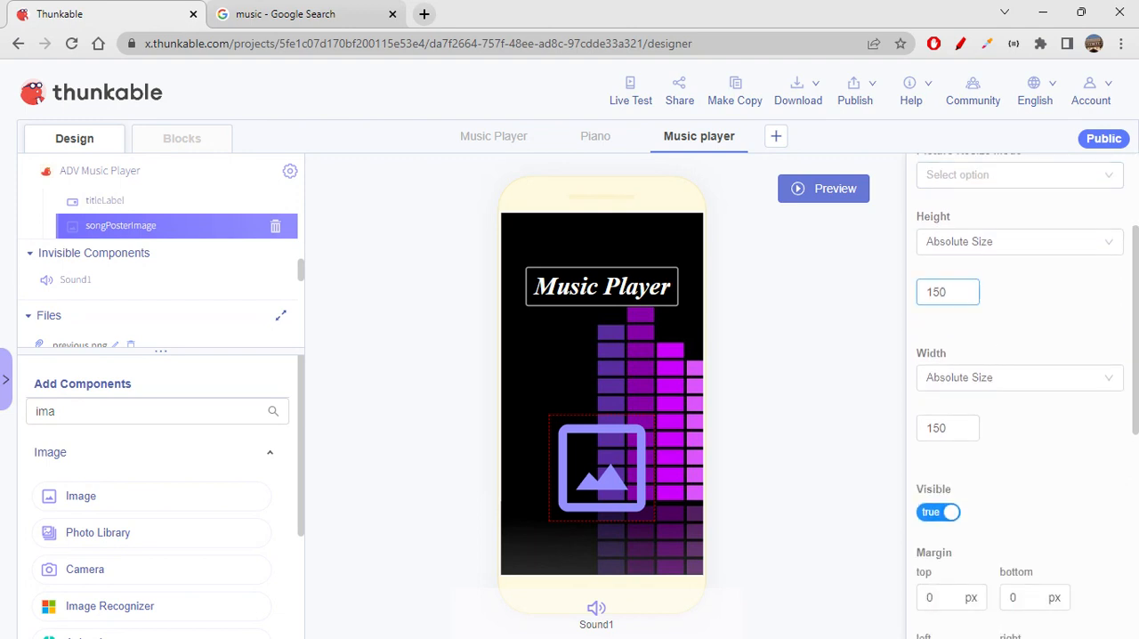
pyautogui.moveTo(954, 292); pyautogui.dragTo(866, 309)
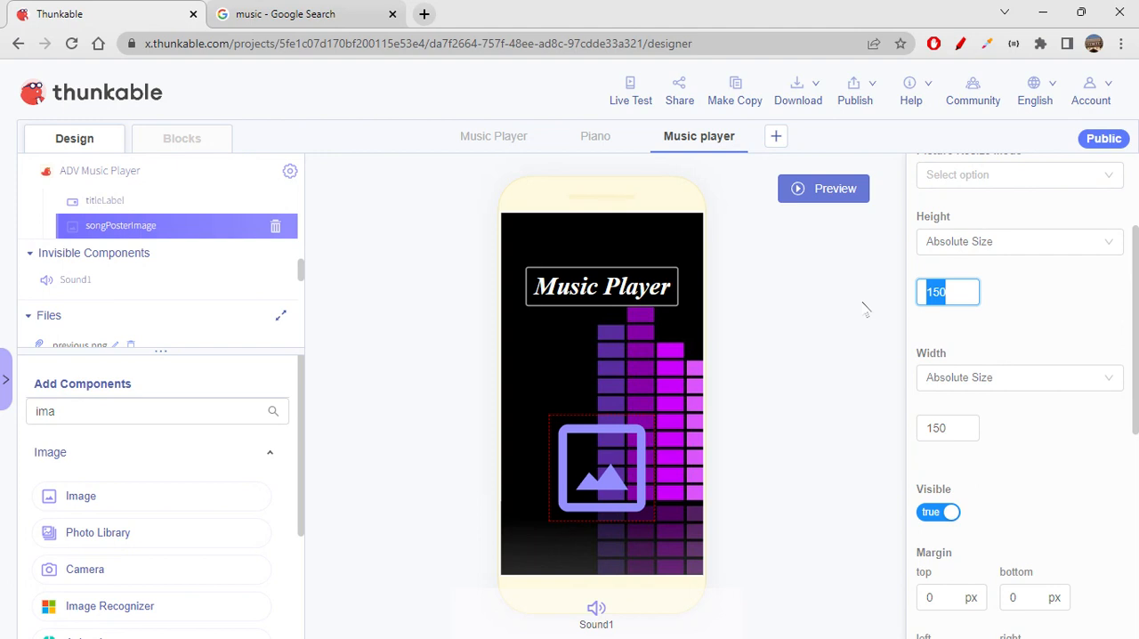
pyautogui.write('250')
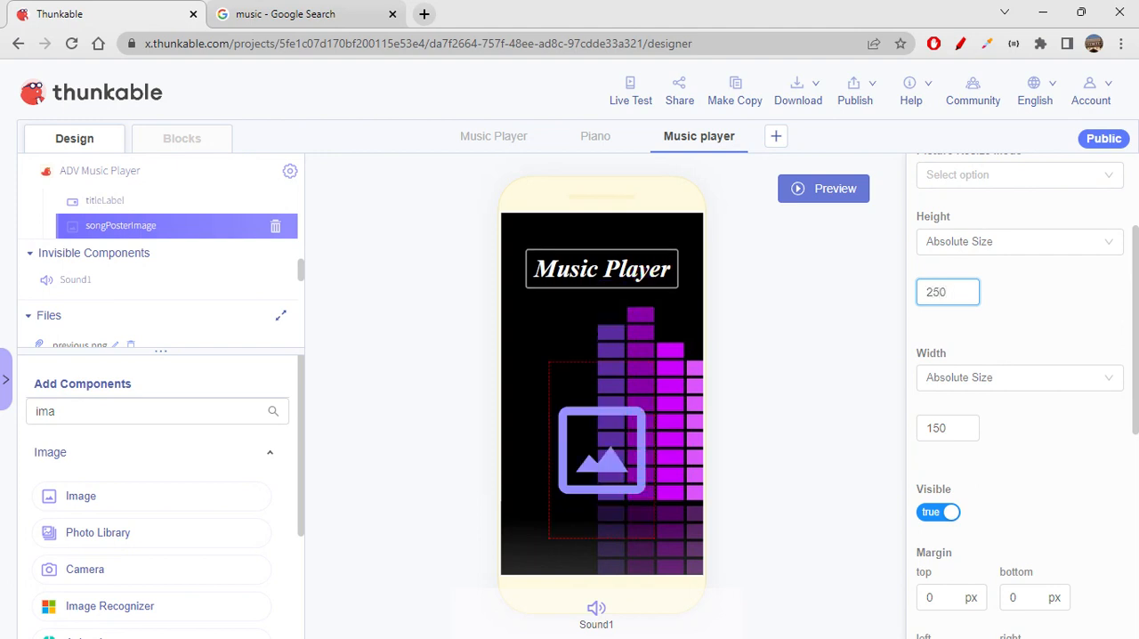
# - Set the absolute width of songPosterImage to 300
pyautogui.scroll(-1, 1098, 346)
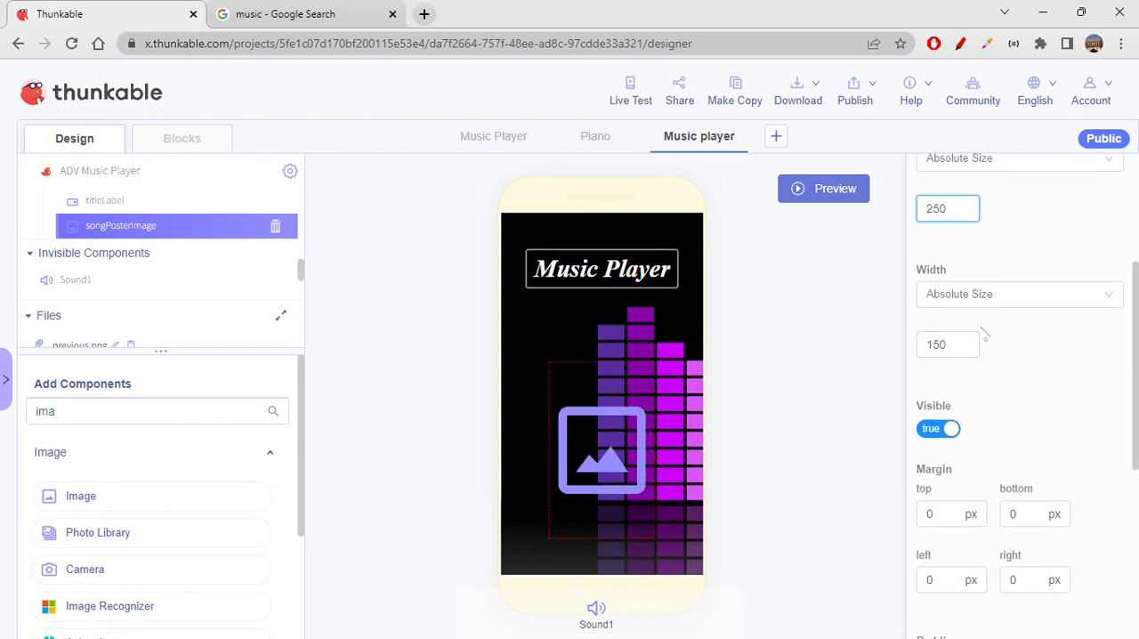
pyautogui.moveTo(974, 345); pyautogui.dragTo(751, 353)
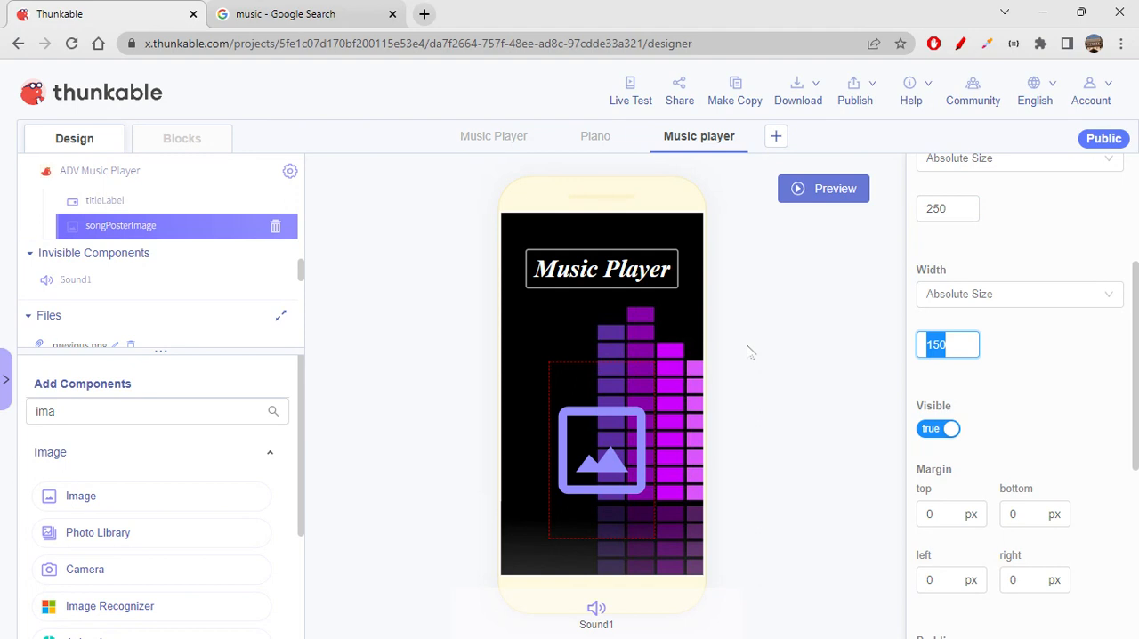
pyautogui.write('300')
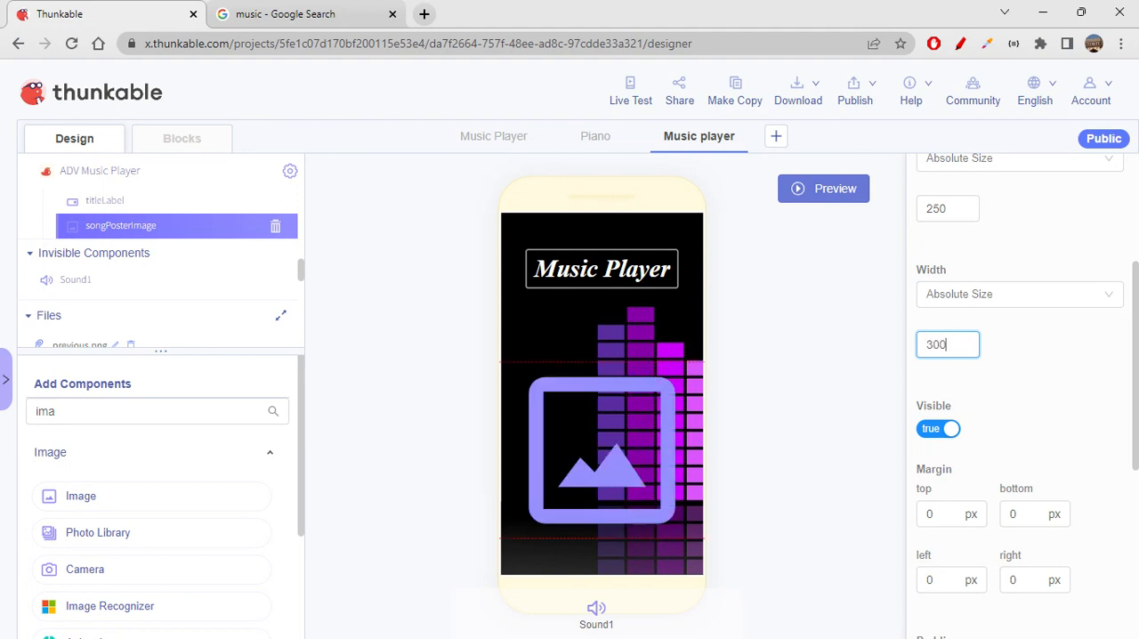
pyautogui.click(1043, 425)
# - Reduce the absolute width of songPosterImage to 280
pyautogui.scroll(-1, 1043, 424)
pyautogui.moveTo(963, 261); pyautogui.dragTo(846, 263)
pyautogui.write('280')
pyautogui.click(1035, 327)
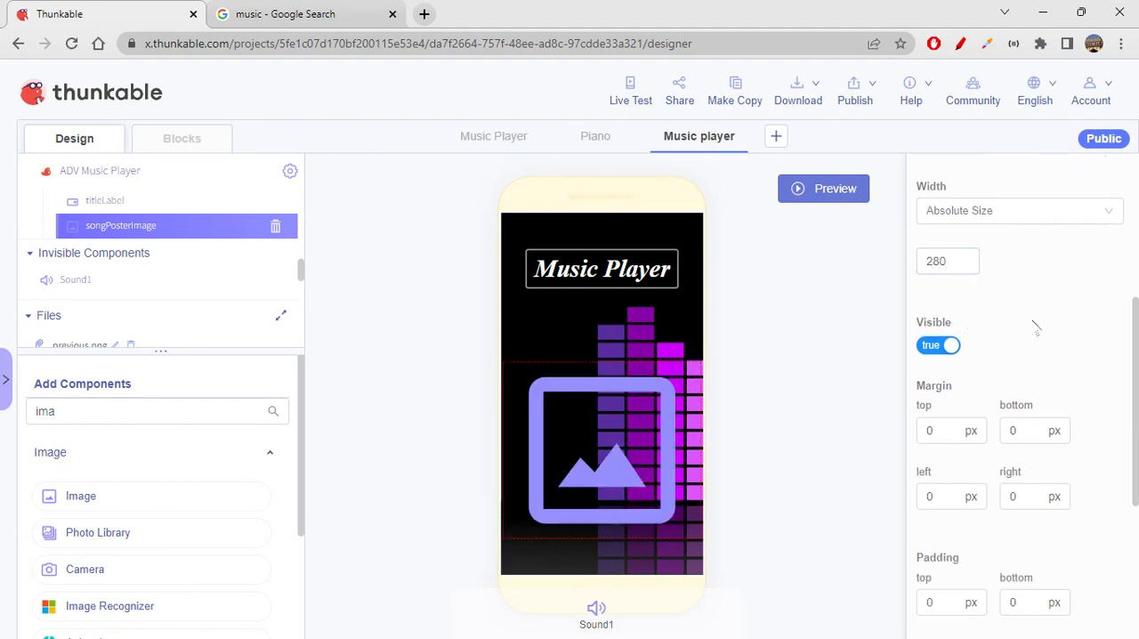
# - Set the border of songPosterImage to width 3 and radius 5
pyautogui.scroll(3, 1033, 327)
pyautogui.scroll(-4, 1032, 327)
pyautogui.scroll(-2, 1014, 391)
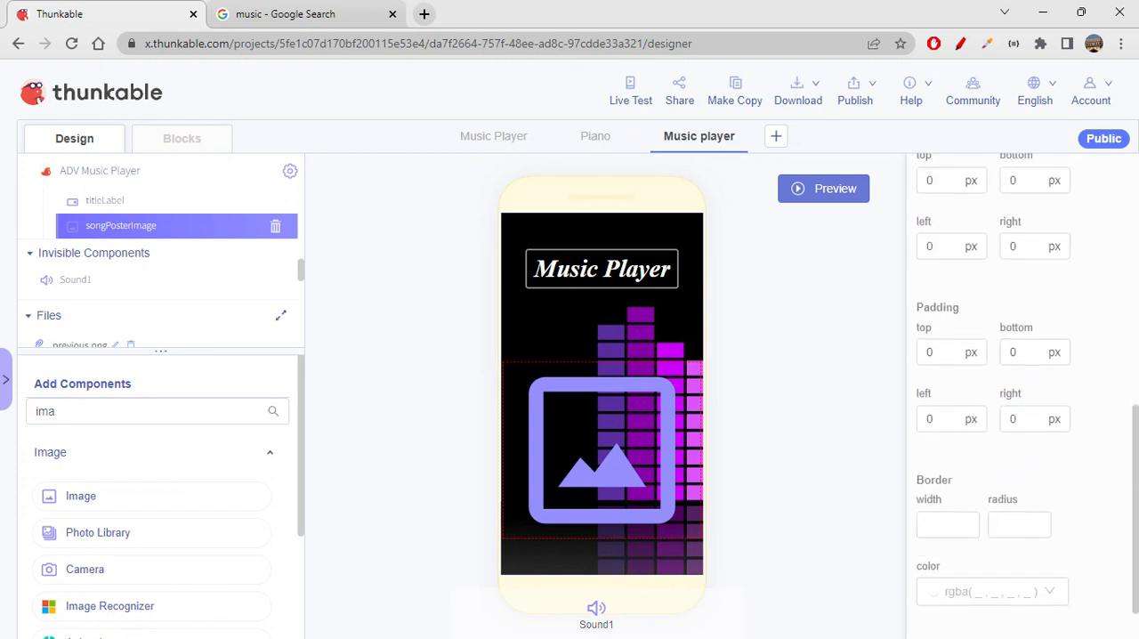
pyautogui.scroll(3, 1014, 392)
pyautogui.scroll(-3, 1015, 391)
pyautogui.scroll(-1, 1035, 326)
pyautogui.click(941, 472)
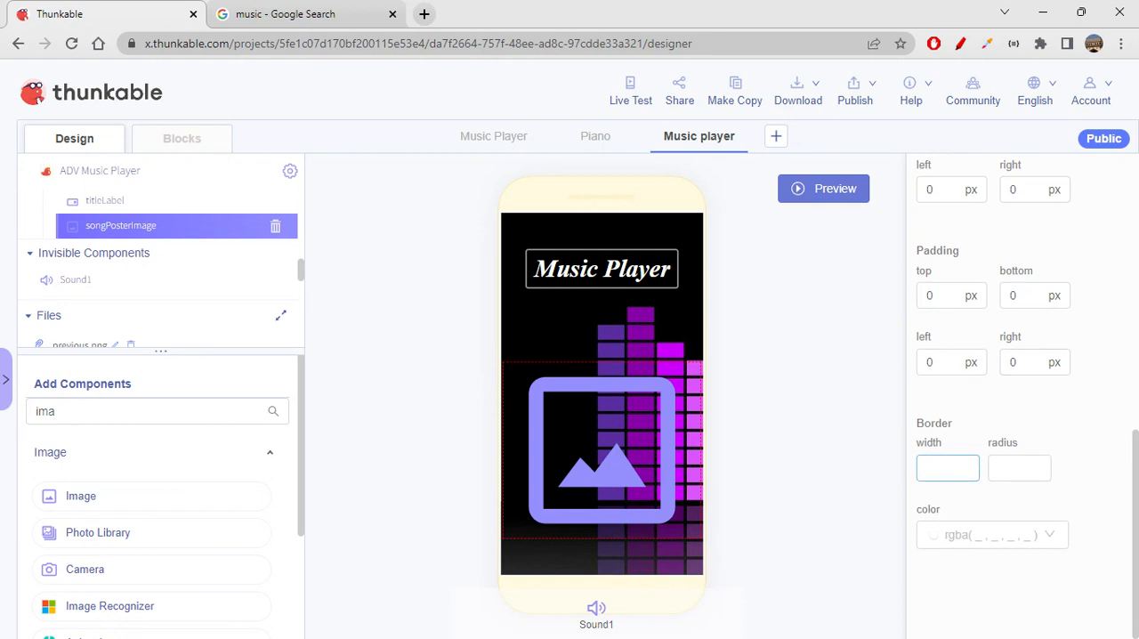
pyautogui.write('3')
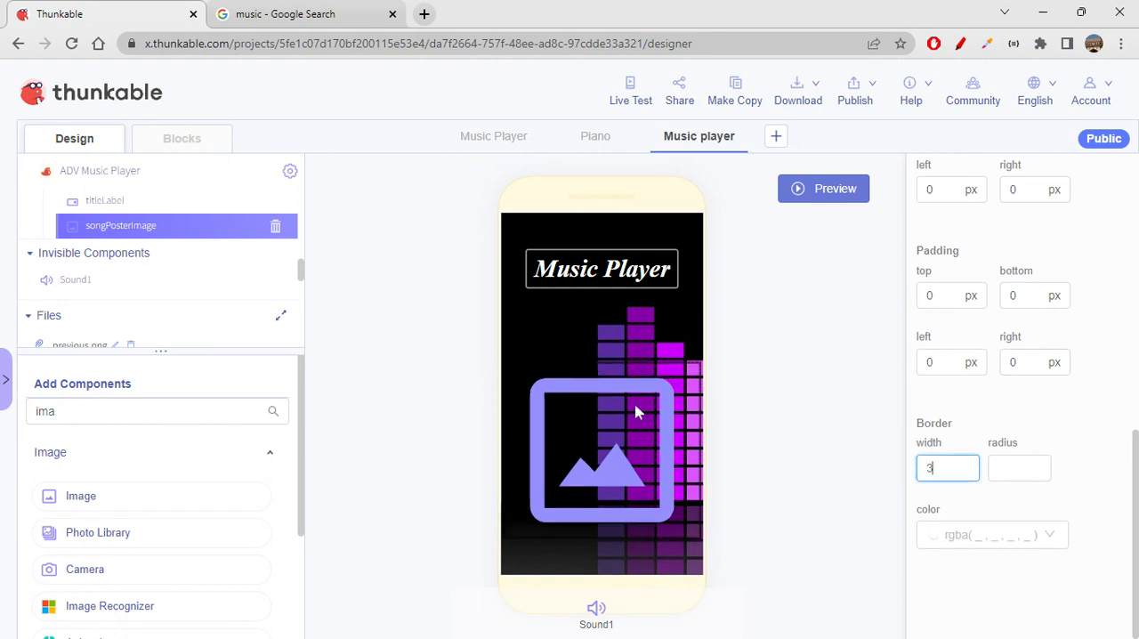
pyautogui.click(1035, 466)
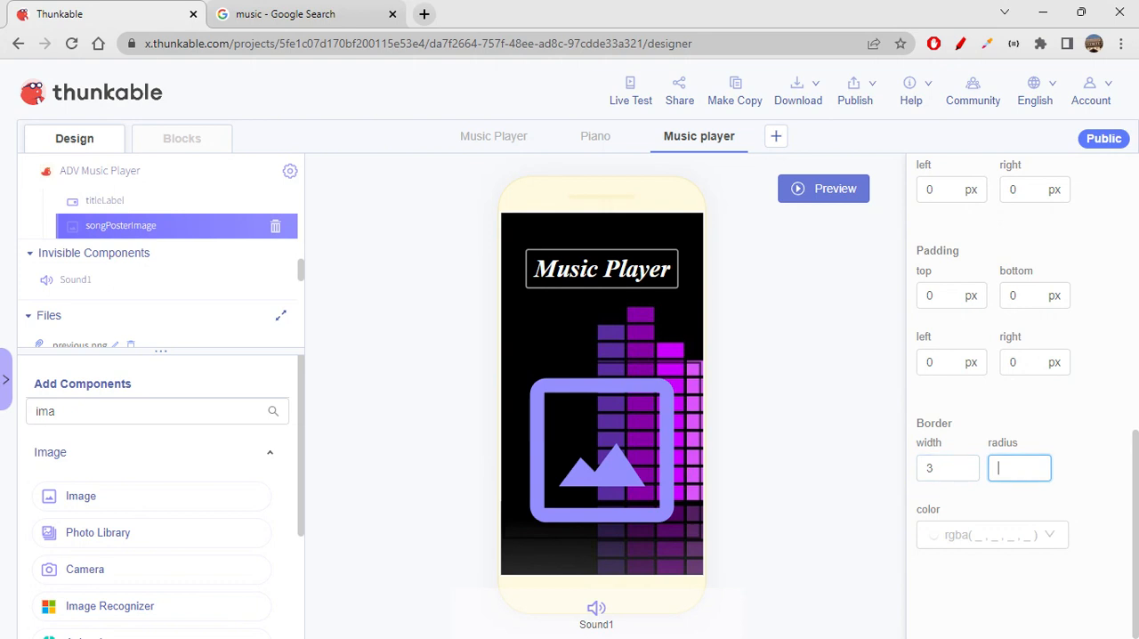
pyautogui.write('5')
# - Set the border color of songPosterImage to the gray preset rgba(155, 155, 155, 1)
pyautogui.click(1010, 537)
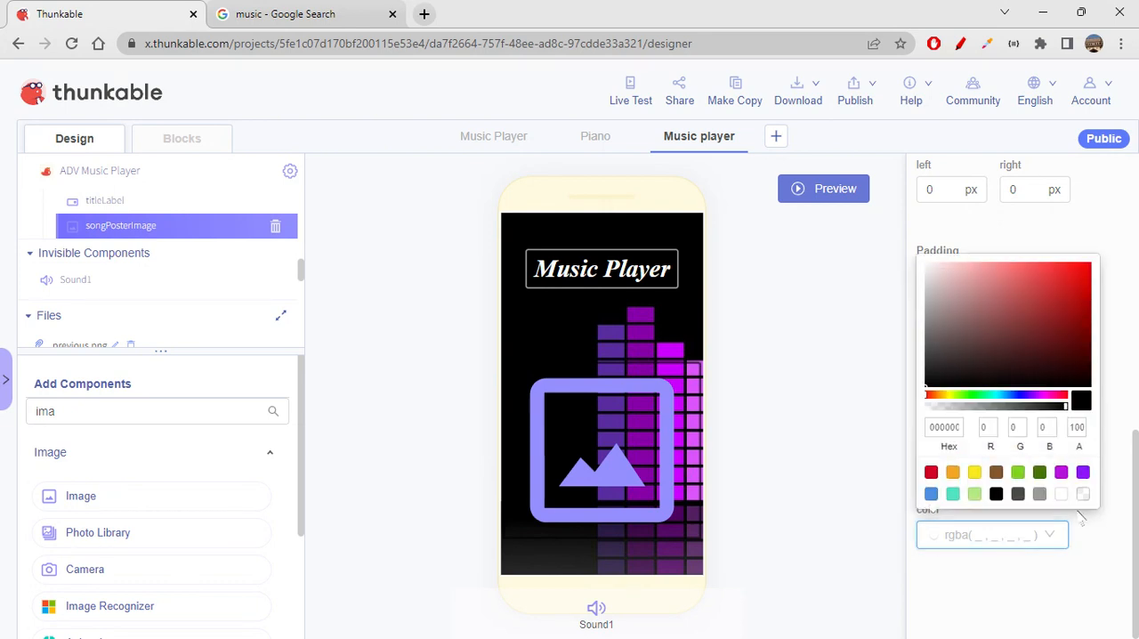
pyautogui.click(1039, 494)
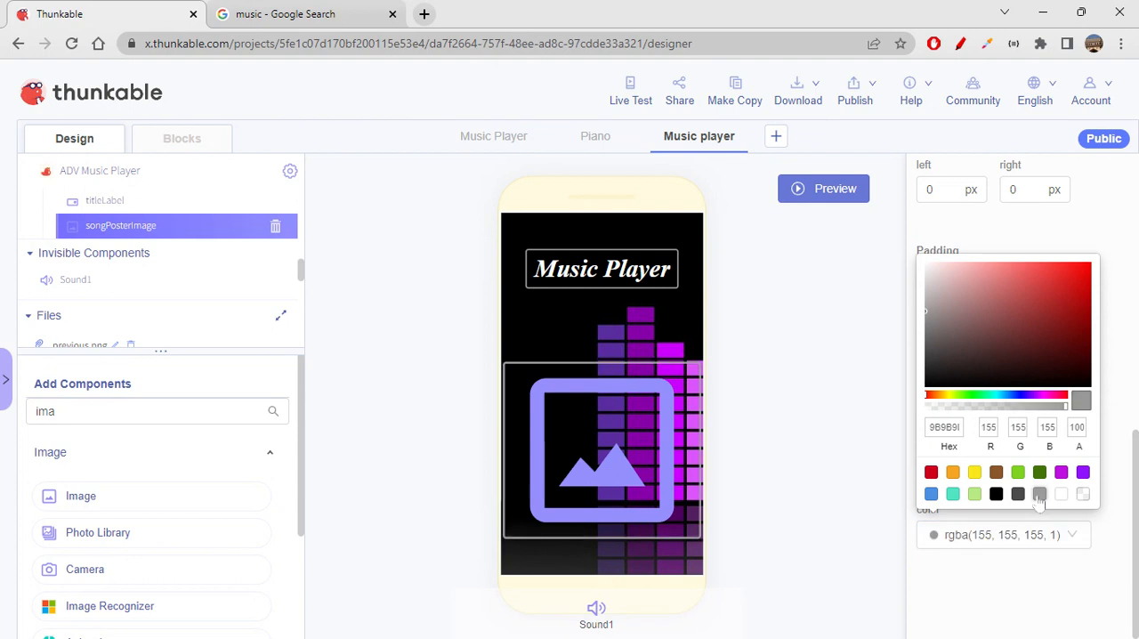
pyautogui.click(1039, 583)
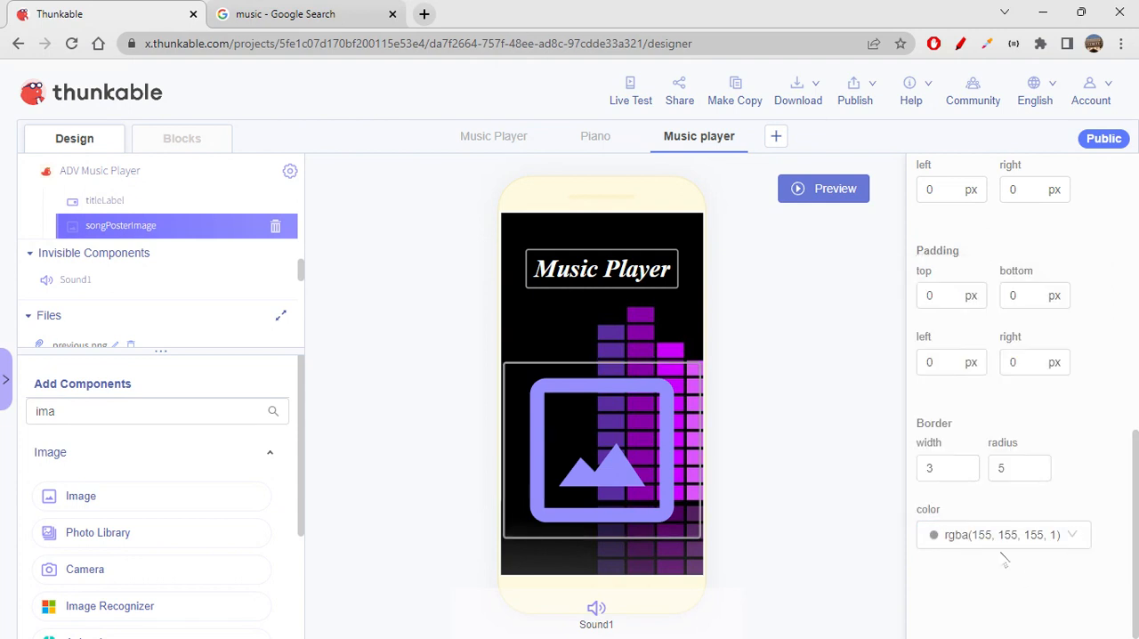
# - Set the padding of songPosterImage to 5 px on all four sides
pyautogui.scroll(1, 1003, 553)
pyautogui.click(1003, 553)
pyautogui.scroll(6, 1003, 554)
pyautogui.scroll(-7, 1003, 554)
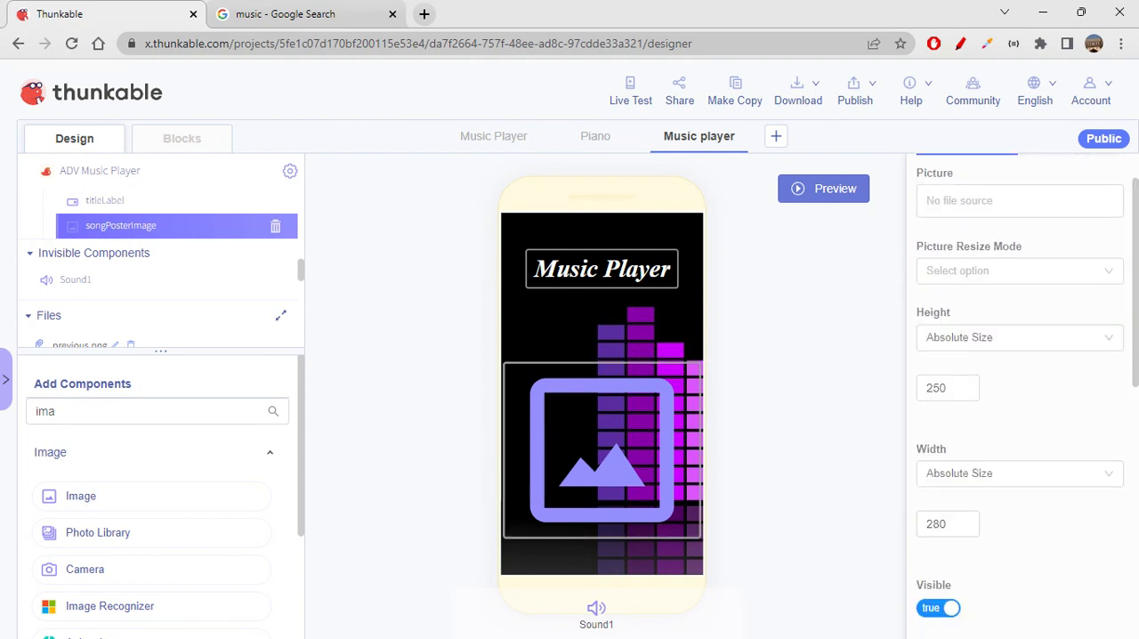
pyautogui.moveTo(944, 296); pyautogui.dragTo(876, 308)
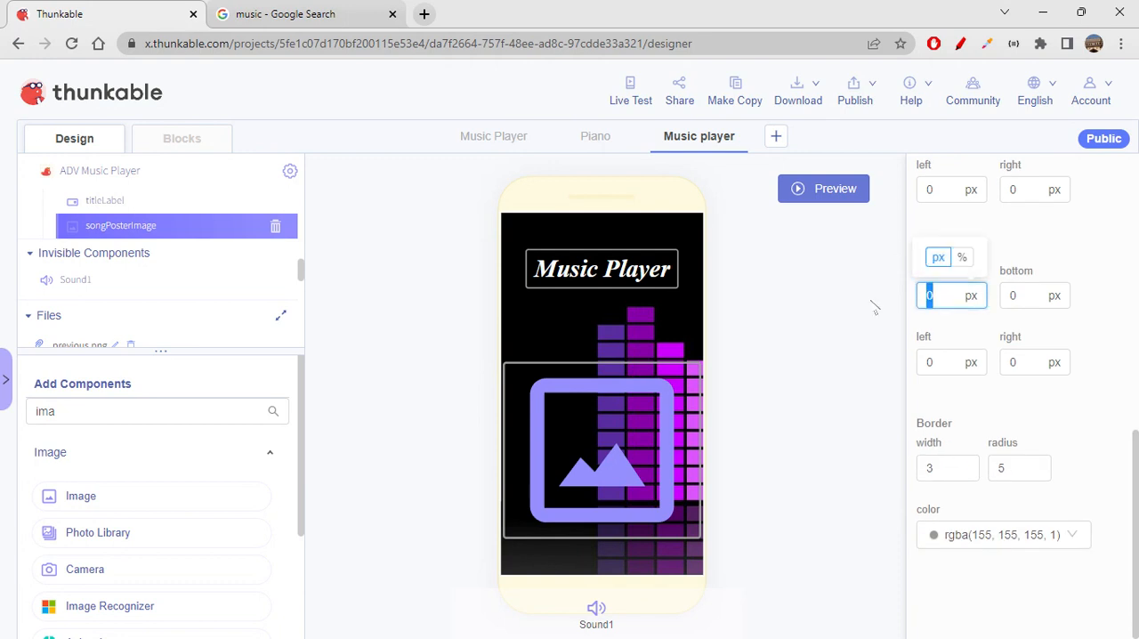
pyautogui.write('5')
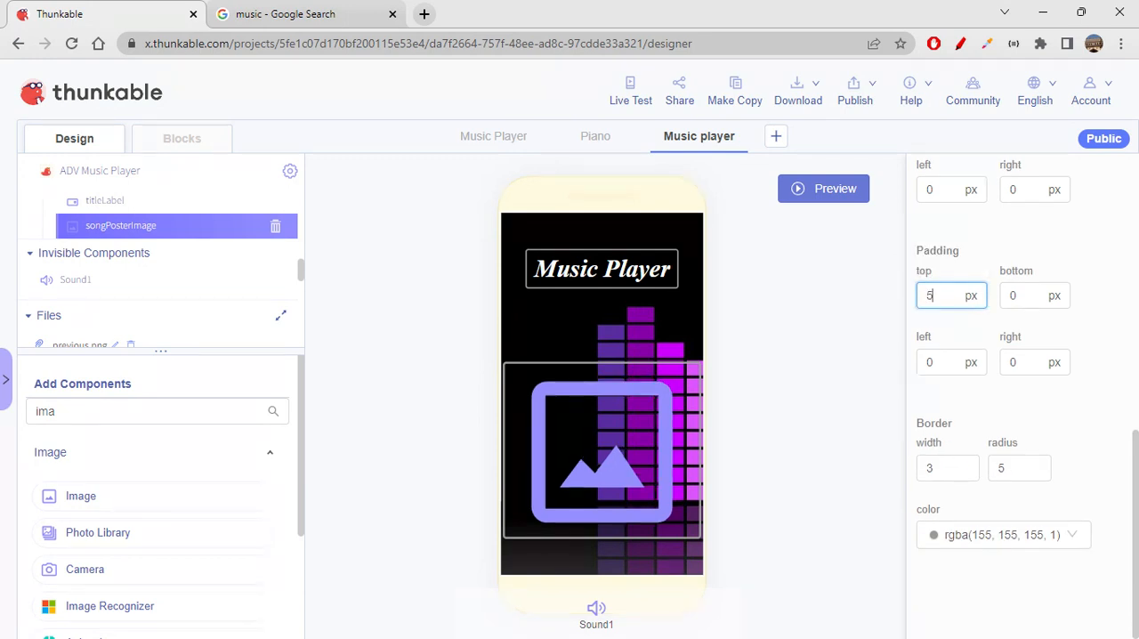
pyautogui.moveTo(1023, 297); pyautogui.dragTo(996, 302)
pyautogui.write('5')
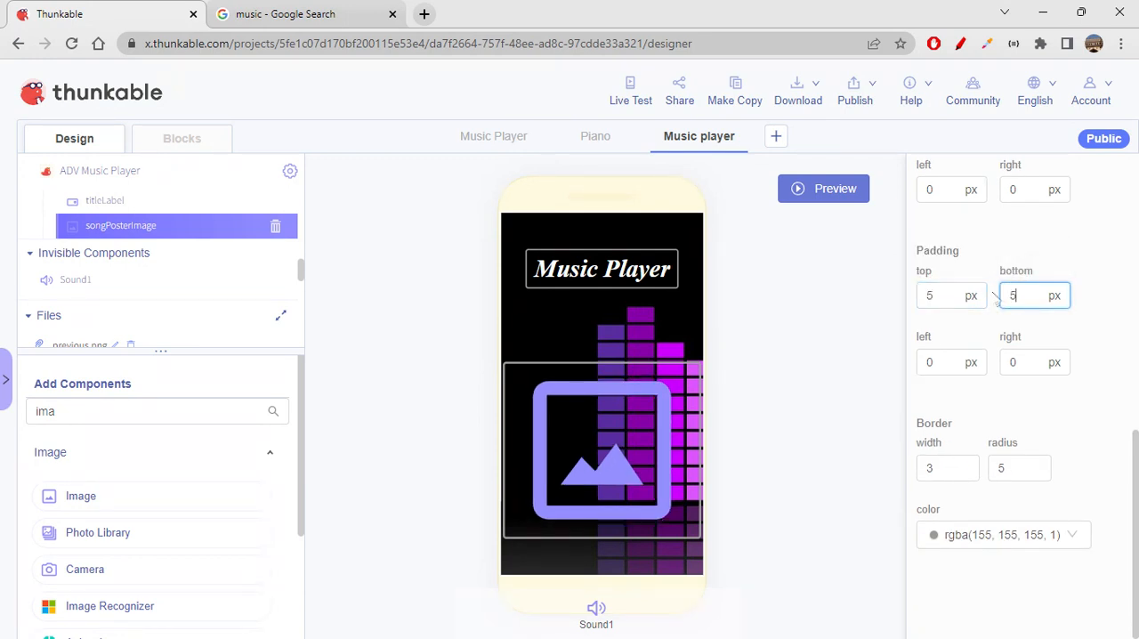
pyautogui.moveTo(945, 362); pyautogui.dragTo(852, 367)
pyautogui.write('5')
pyautogui.moveTo(1024, 362); pyautogui.dragTo(1011, 363)
pyautogui.write('5')
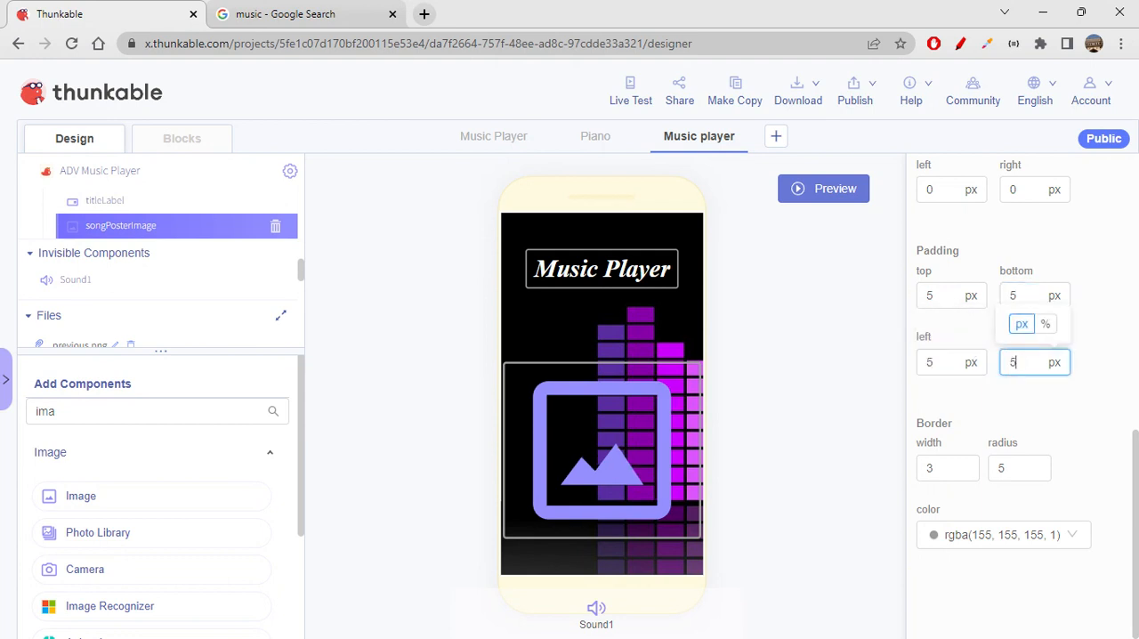
pyautogui.click(1079, 410)
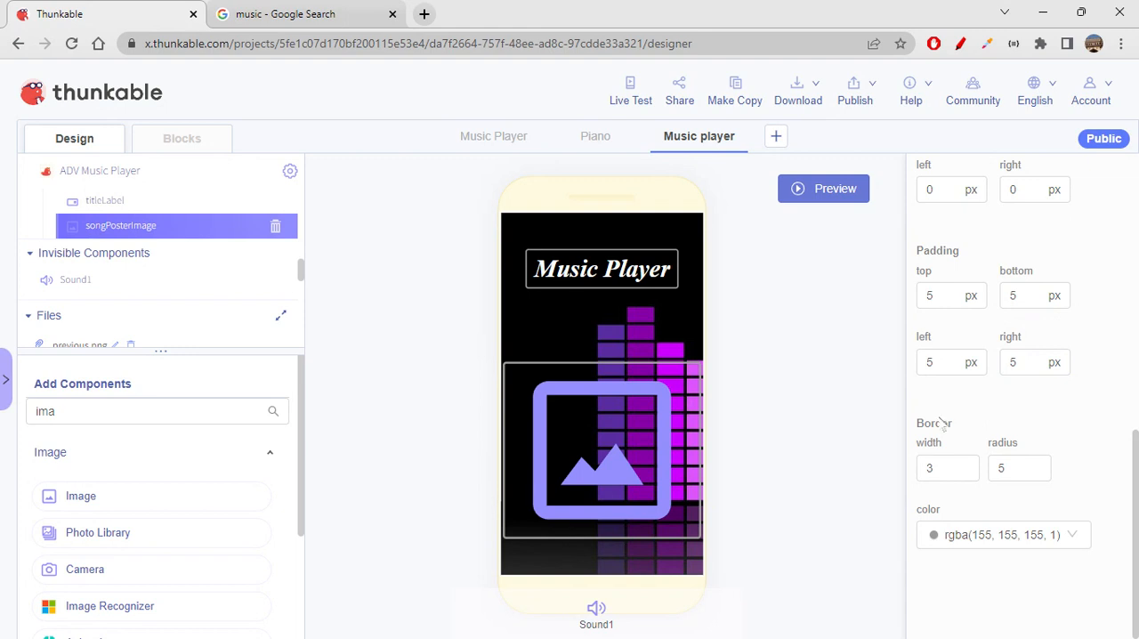
# - Search the components for "row" and add a Row below the song poster image on the phone screen
pyautogui.scroll(10, 941, 424)
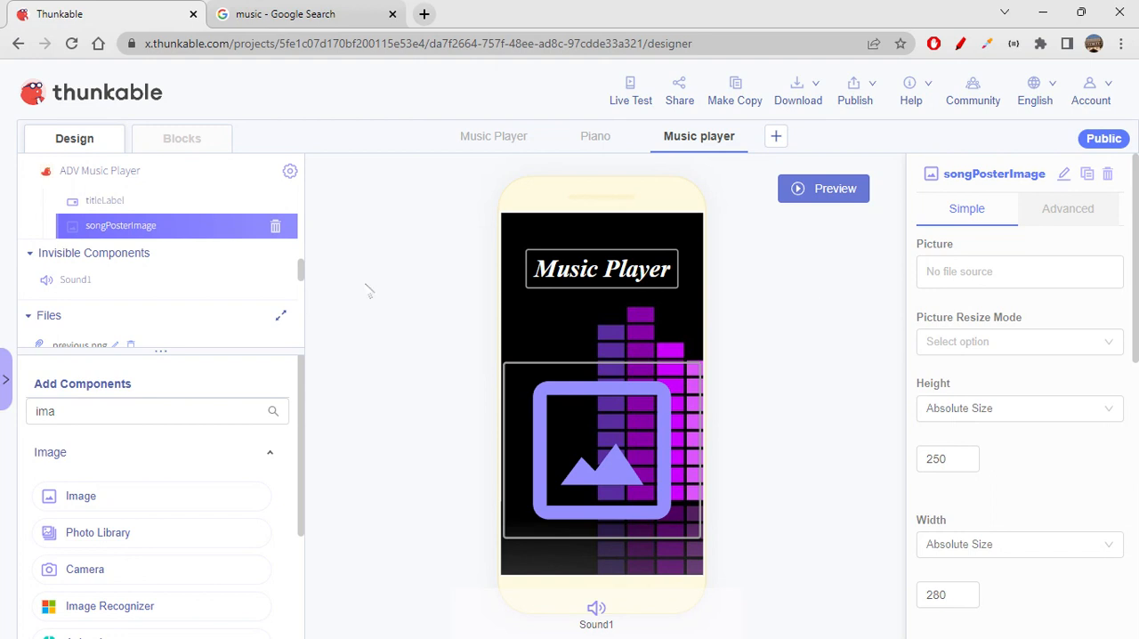
pyautogui.moveTo(111, 412); pyautogui.dragTo(2, 412)
pyautogui.press('BackSpace')
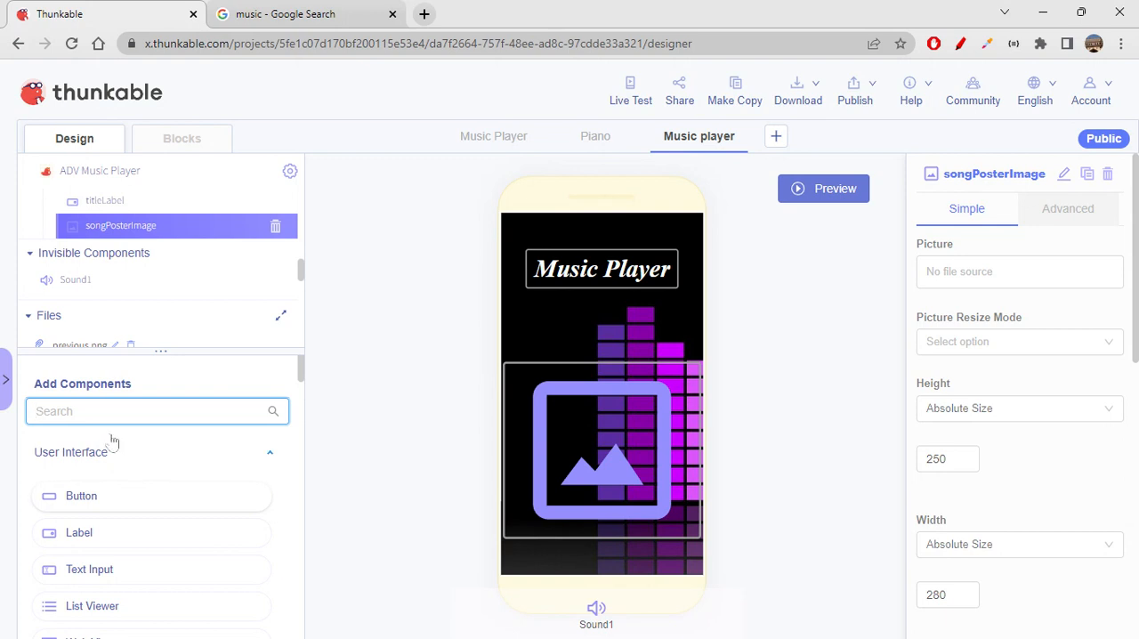
pyautogui.write('row')
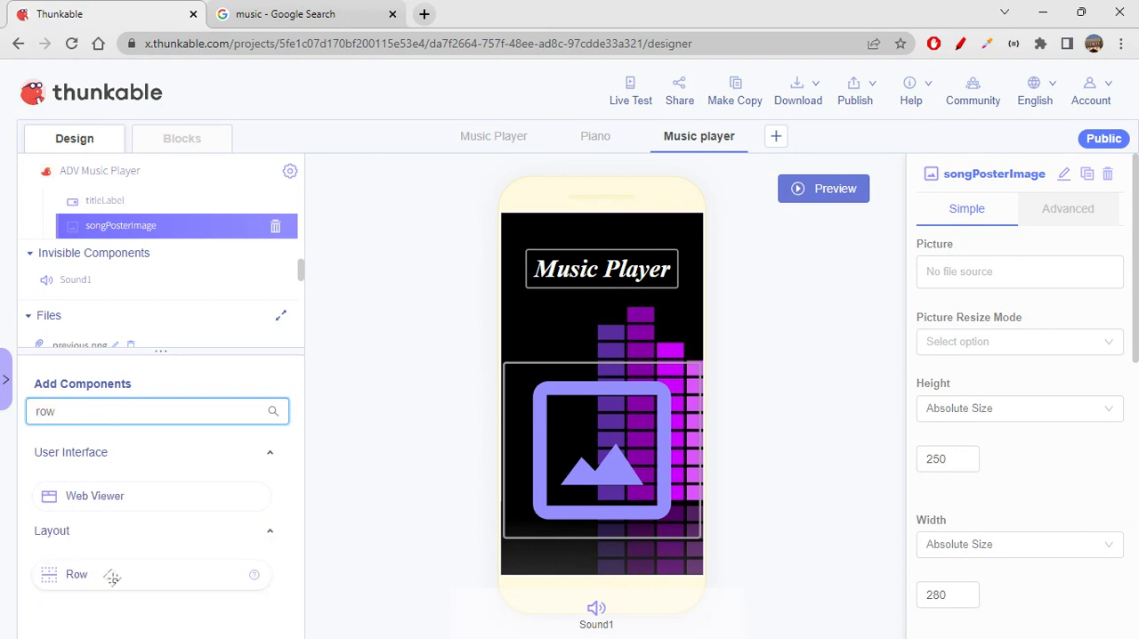
pyautogui.moveTo(112, 575); pyautogui.dragTo(602, 534)
pyautogui.moveTo(118, 409); pyautogui.dragTo(129, 231)
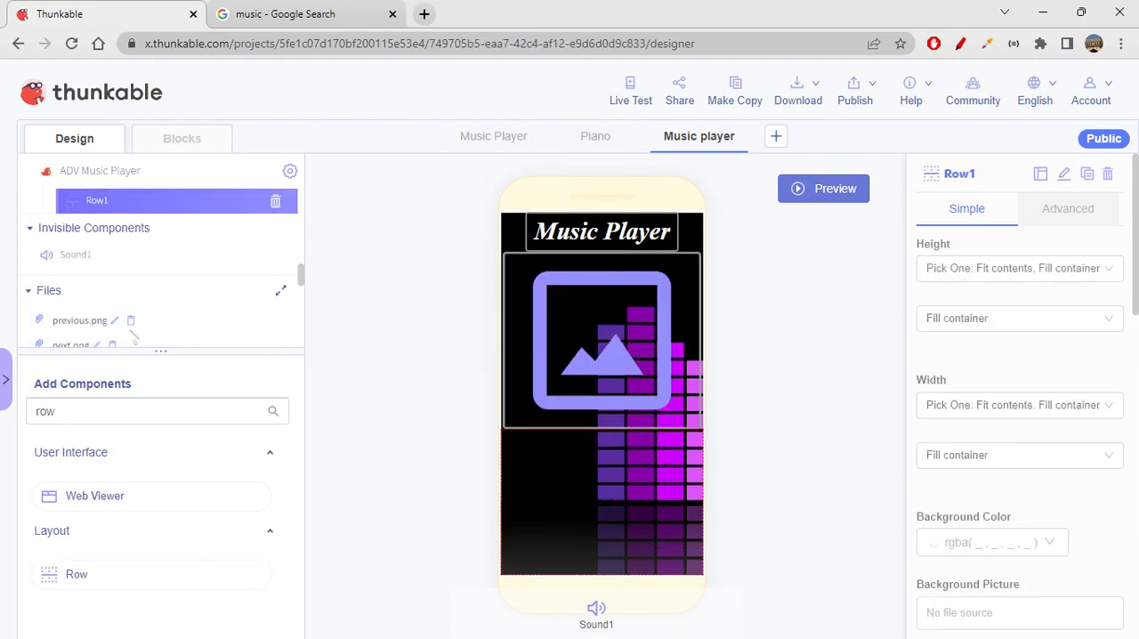
# - Clear the component search and add a Button inside the new row
pyautogui.moveTo(89, 413); pyautogui.dragTo(3, 434)
pyautogui.press('BackSpace')
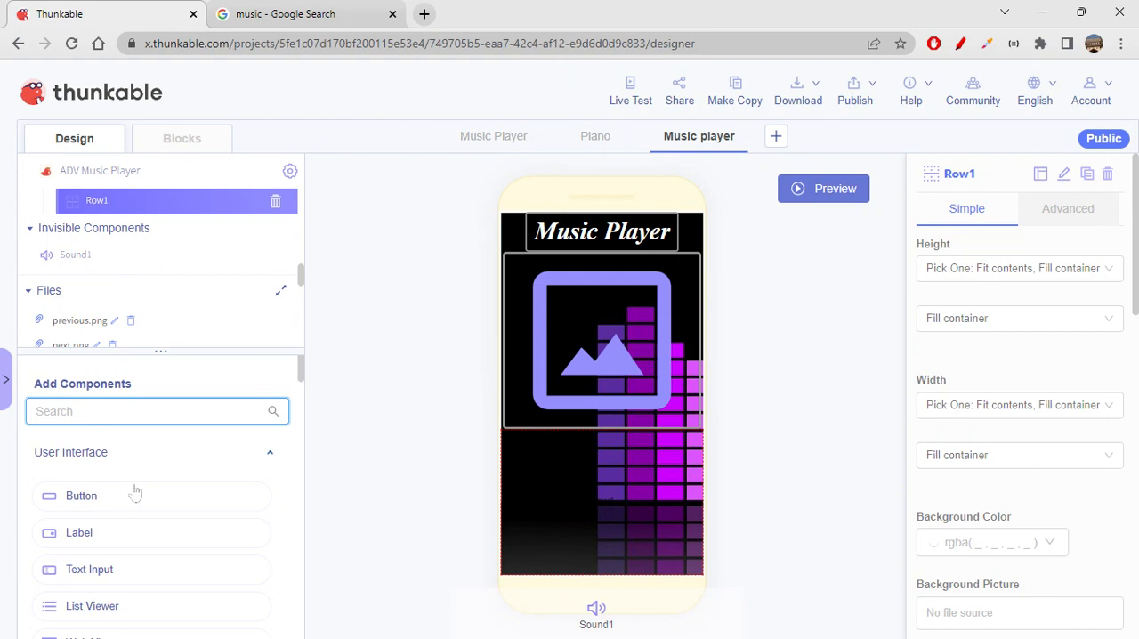
pyautogui.moveTo(169, 322); pyautogui.dragTo(179, 229)
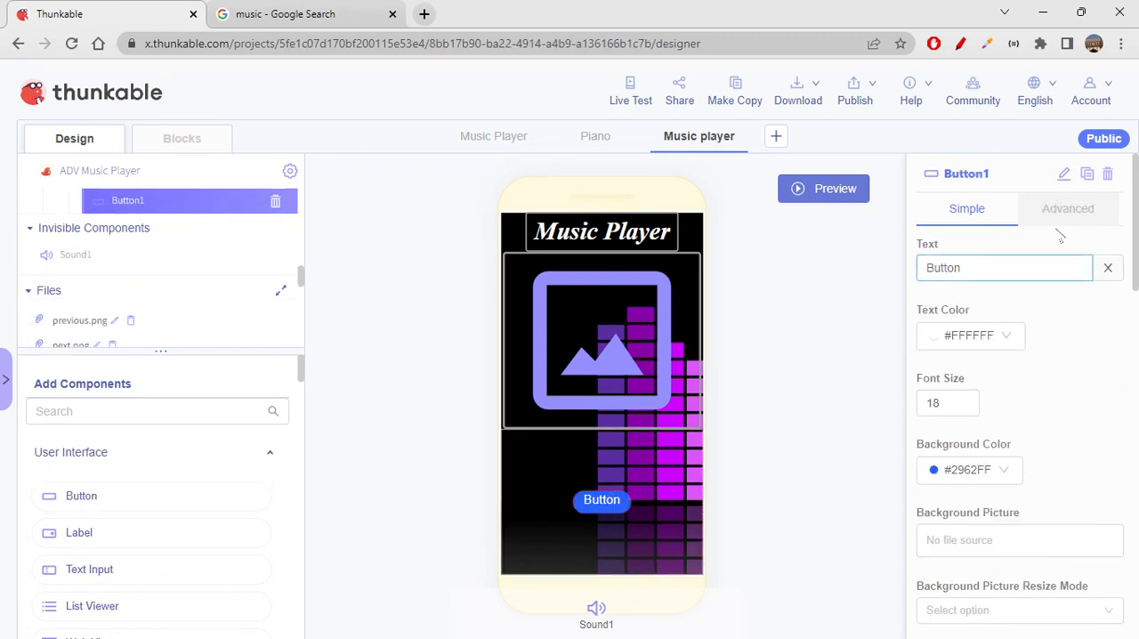
# - Rename the new button as prevButton and clear its text
pyautogui.click(1064, 174)
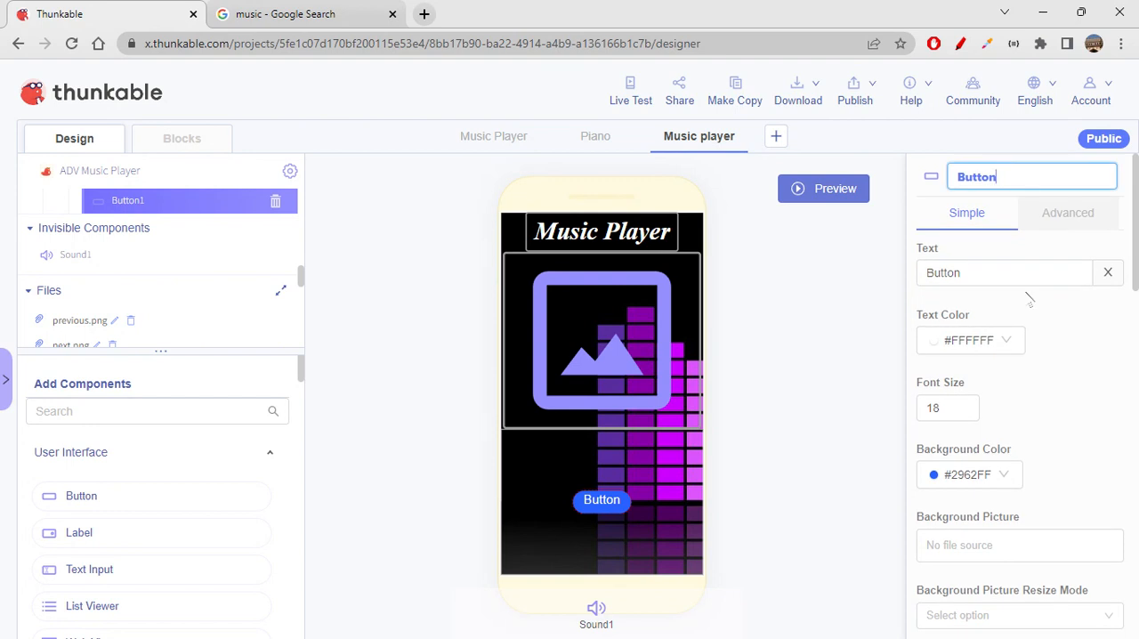
pyautogui.write('prev')
pyautogui.press('Tab')
pyautogui.press('BackSpace')
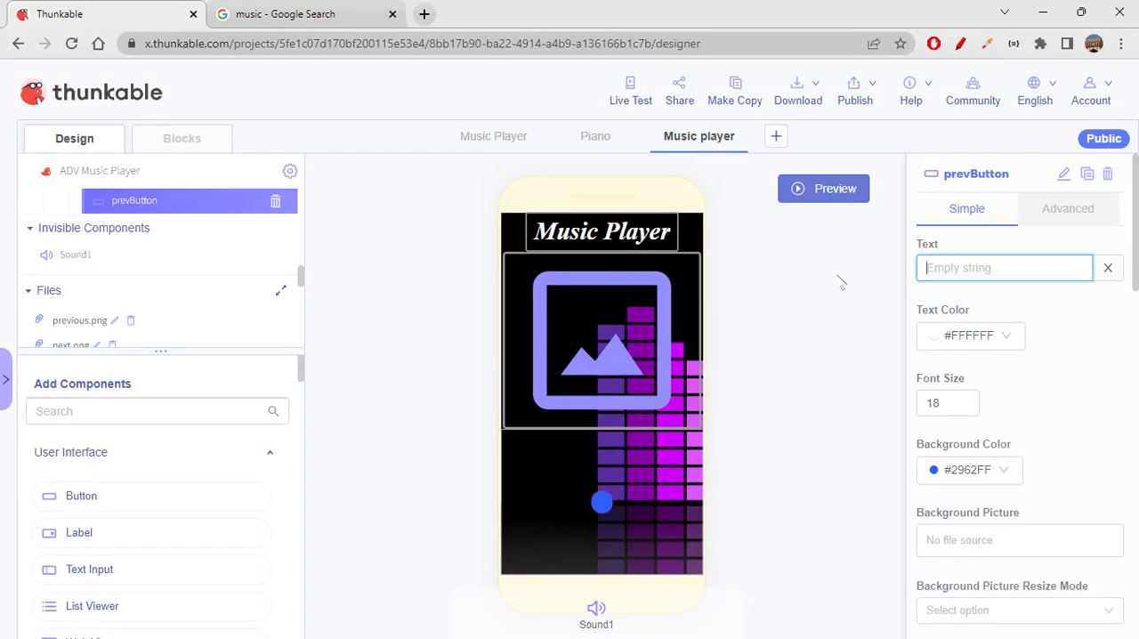
# - Make the background color of prevButton transparent, rgba(0, 0, 0, 0)
pyautogui.click(982, 469)
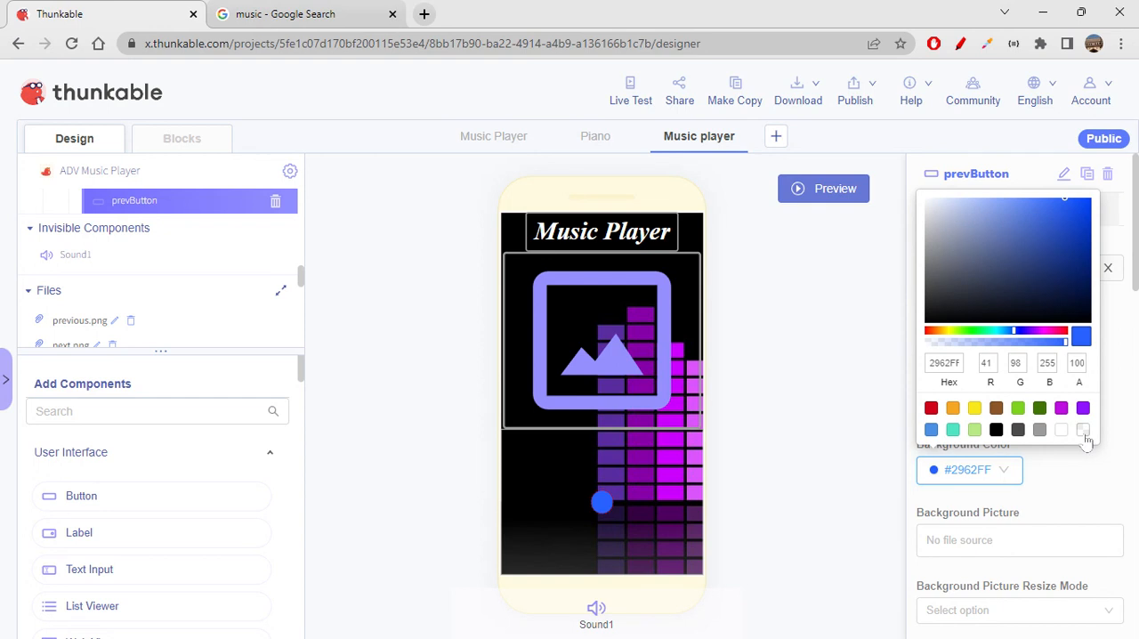
pyautogui.click(1083, 430)
pyautogui.scroll(-1, 1083, 429)
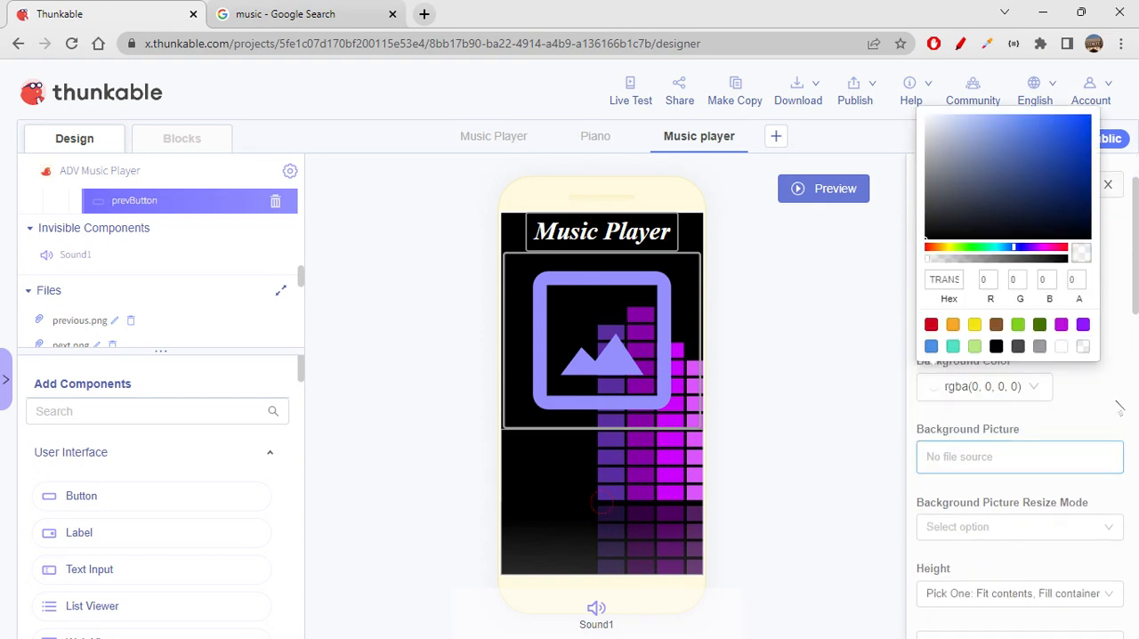
pyautogui.click(1118, 407)
# - Set the background picture of prevButton to previous.png
pyautogui.scroll(-1, 1060, 443)
pyautogui.click(1019, 374)
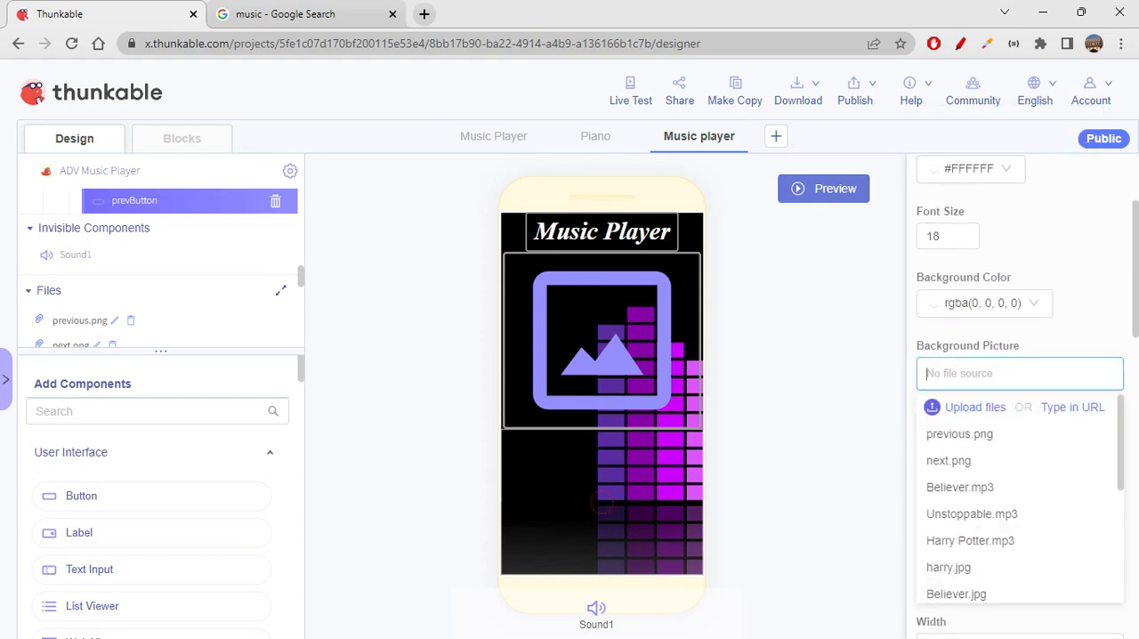
pyautogui.click(986, 435)
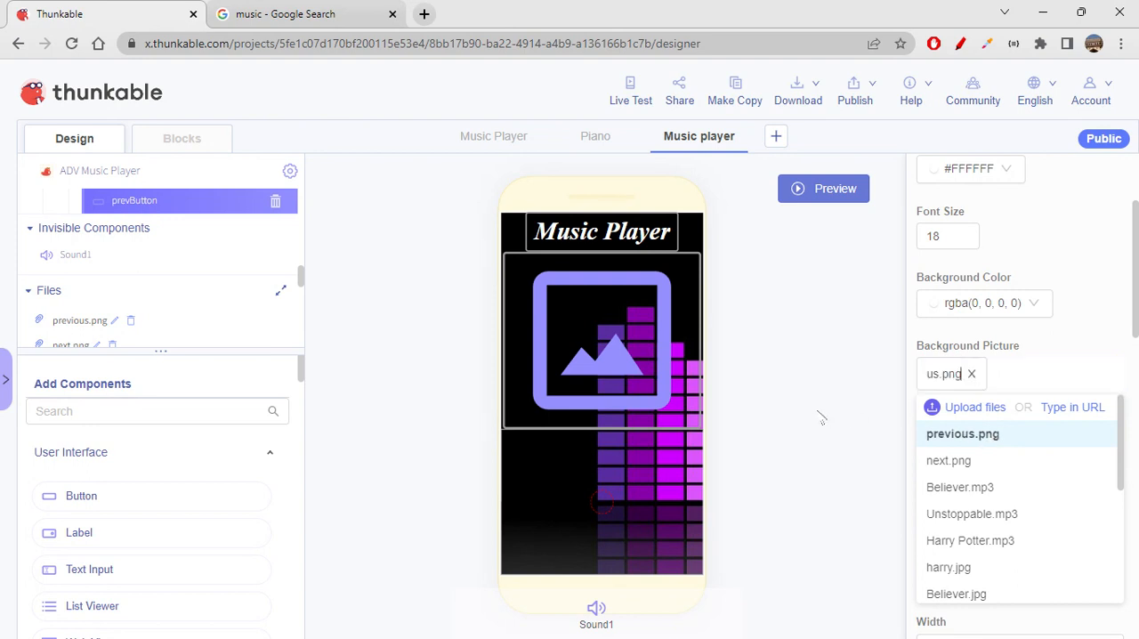
pyautogui.click(819, 418)
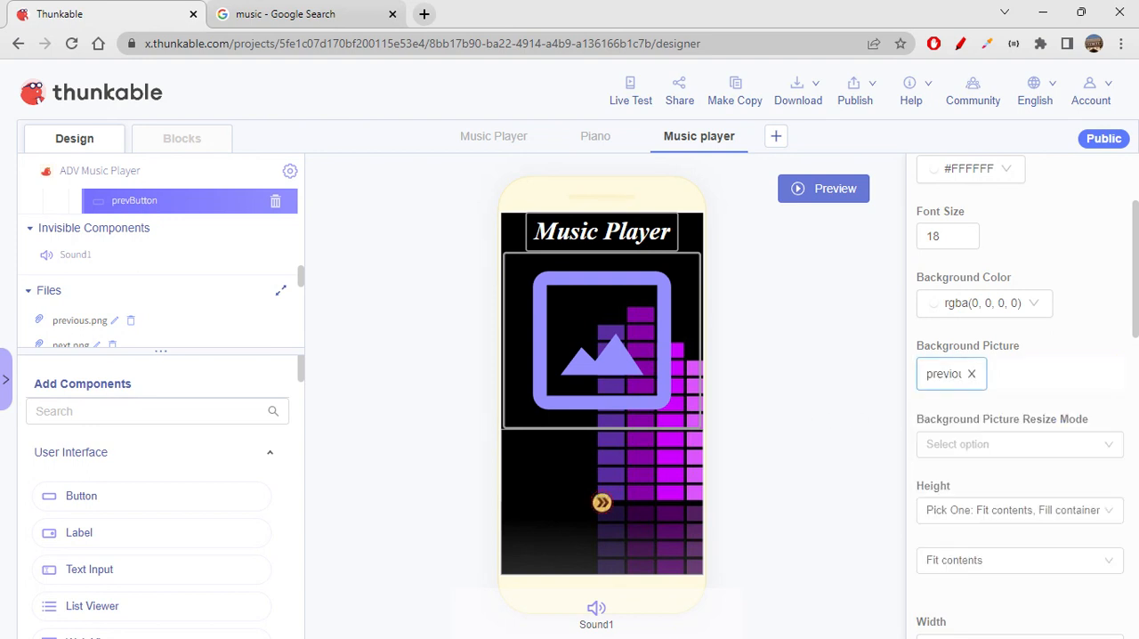
# - Change the background picture of prevButton to next.png
pyautogui.click(998, 381)
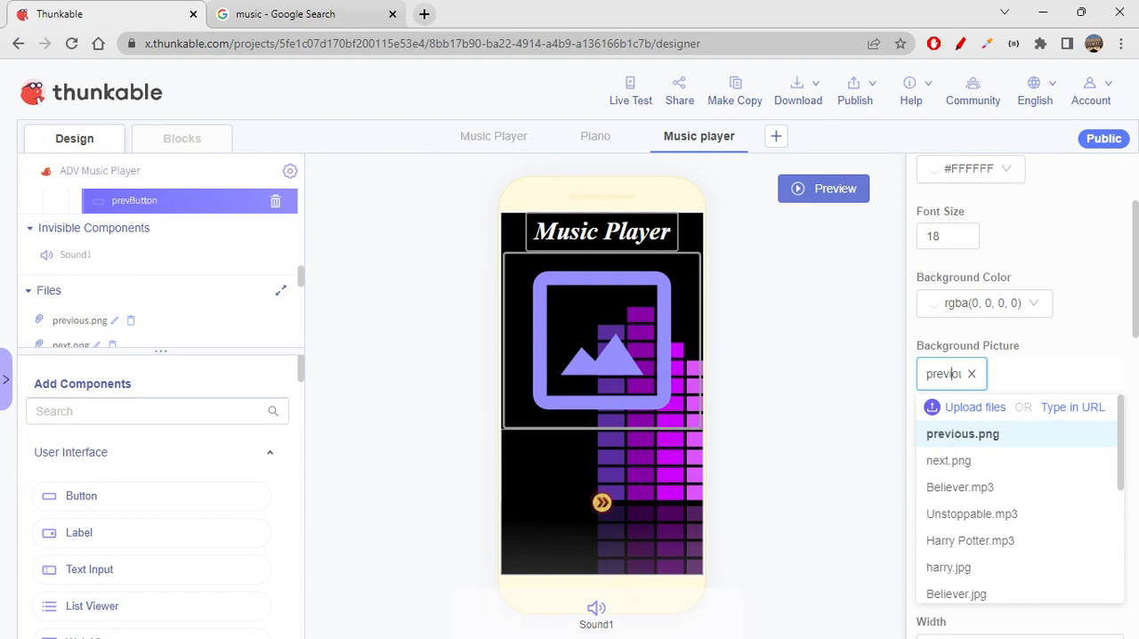
pyautogui.click(949, 461)
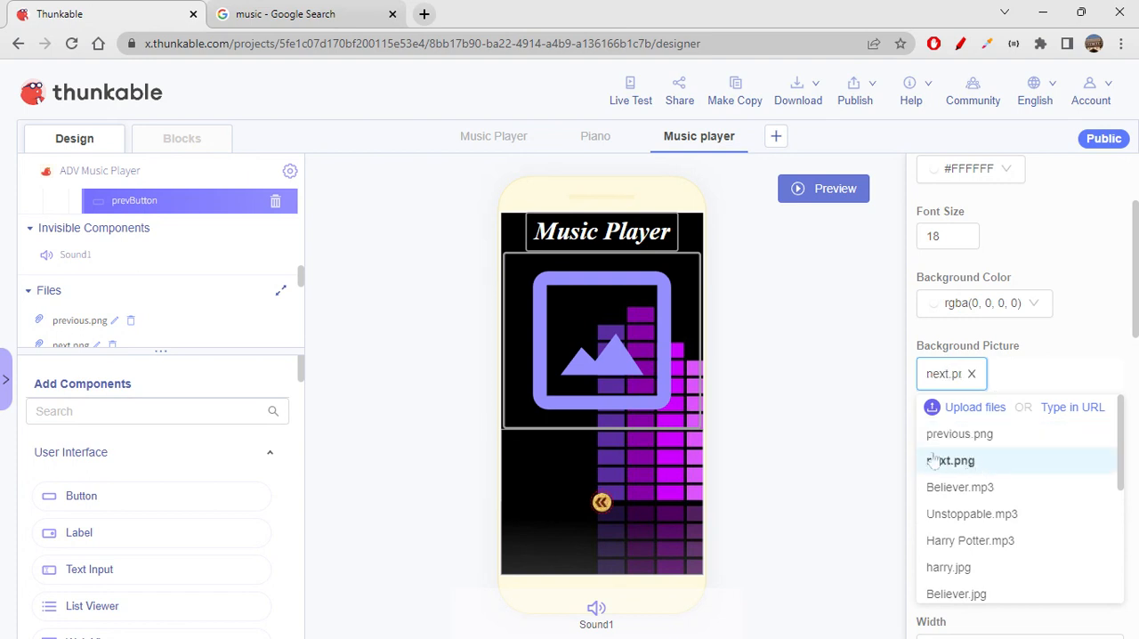
pyautogui.click(839, 374)
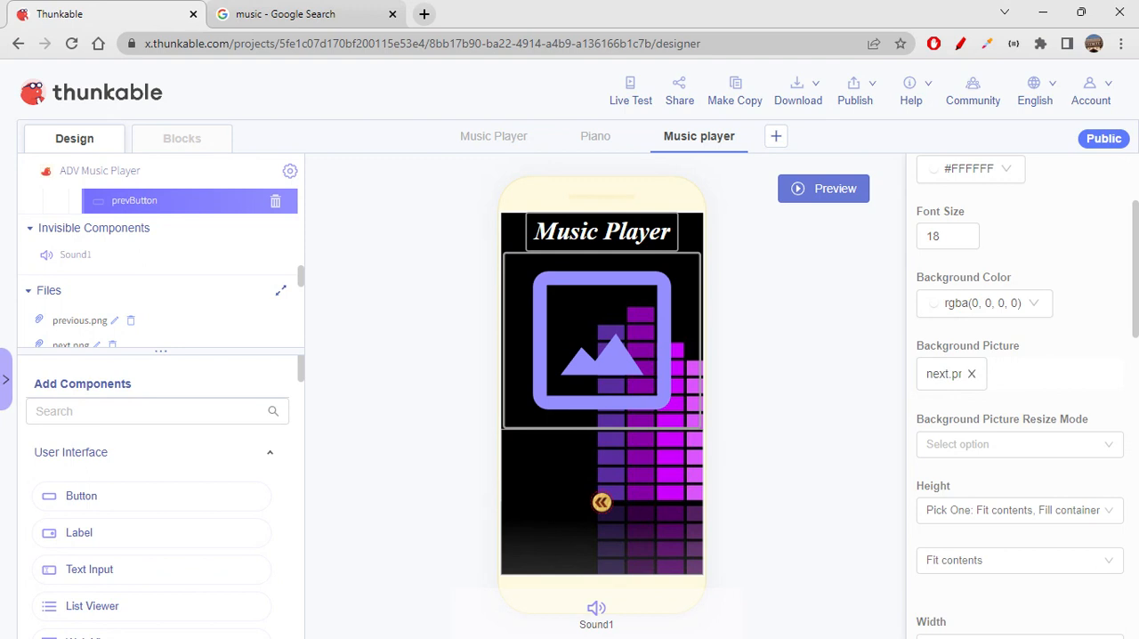
# - Switch to Google Images, search for "previous icon" and open the orange circled double-arrow icon from Pngtree
pyautogui.click(294, 14)
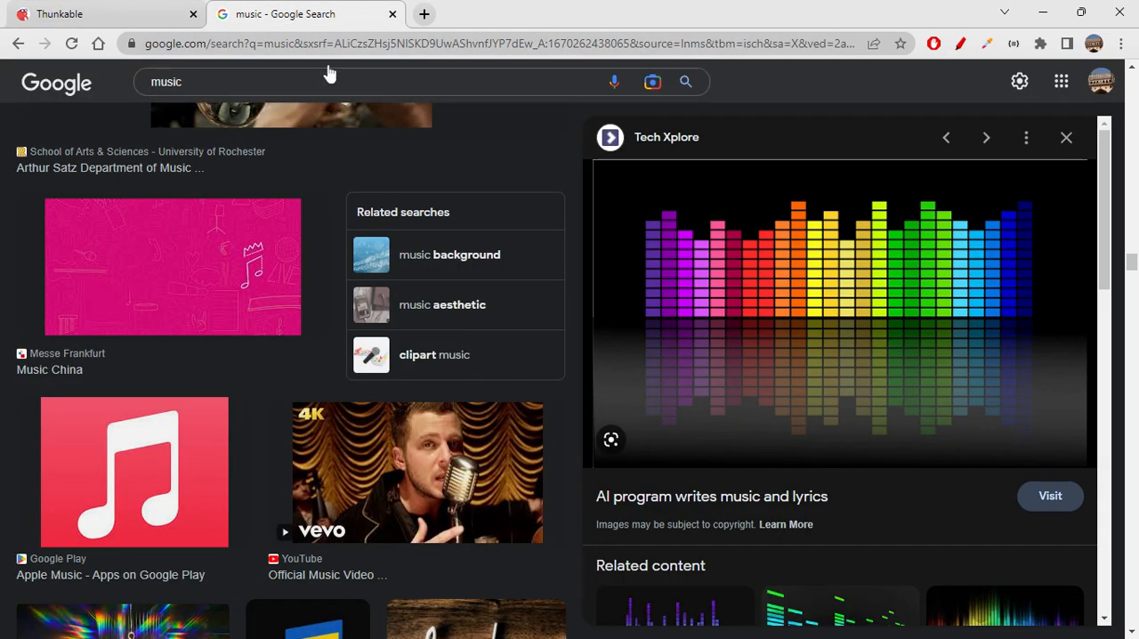
pyautogui.click(143, 82)
pyautogui.write('pr')
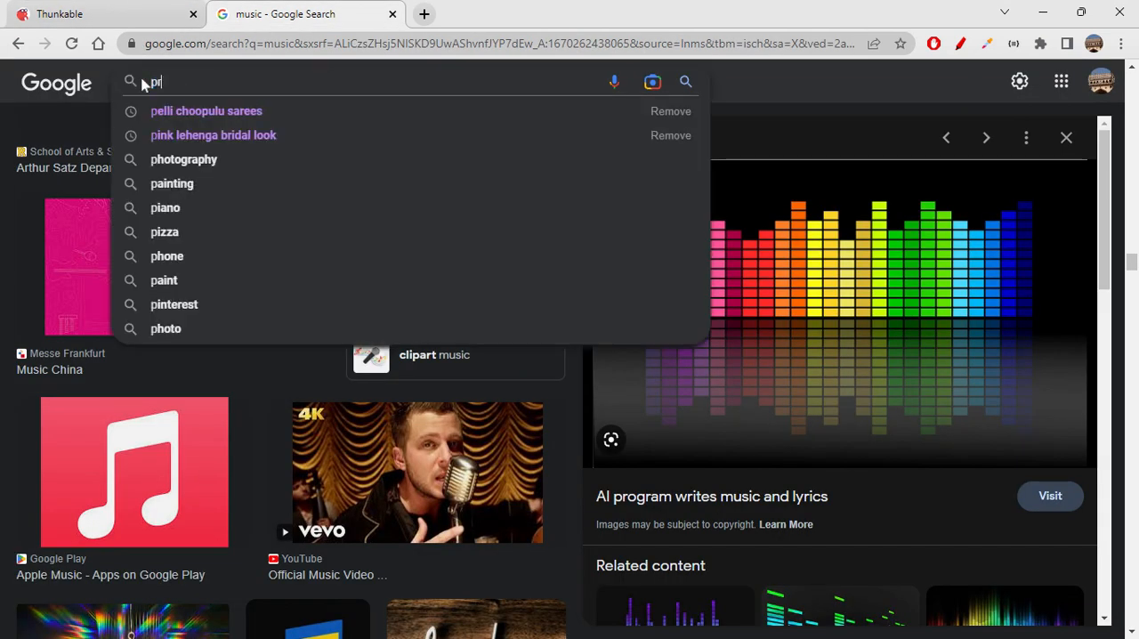
pyautogui.write('evious')
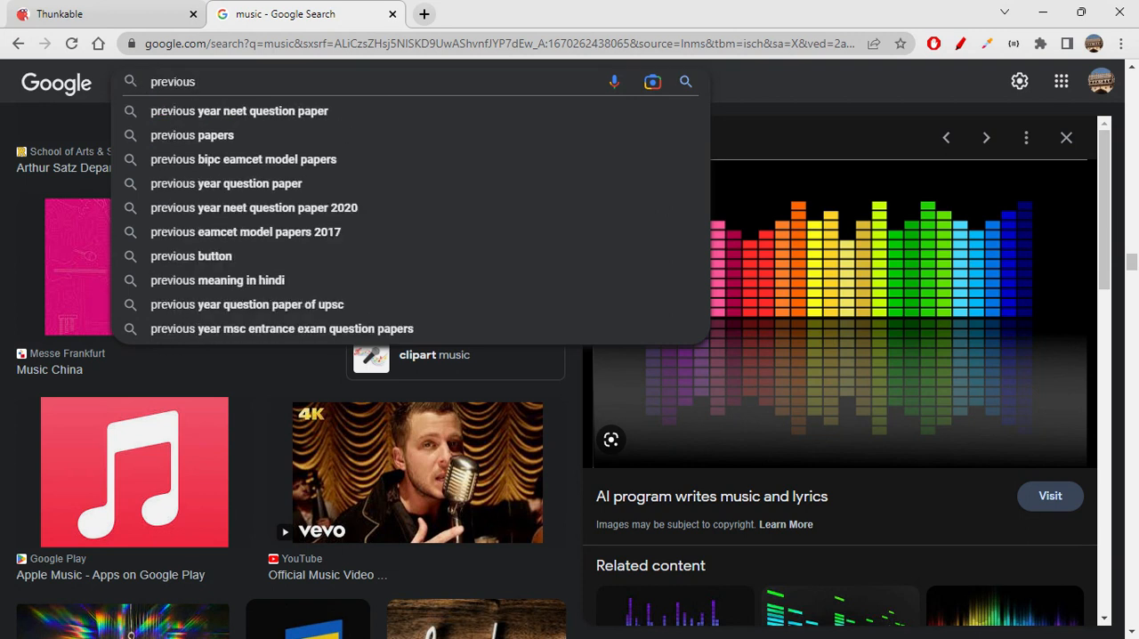
pyautogui.write(' icon')
pyautogui.press('Return')
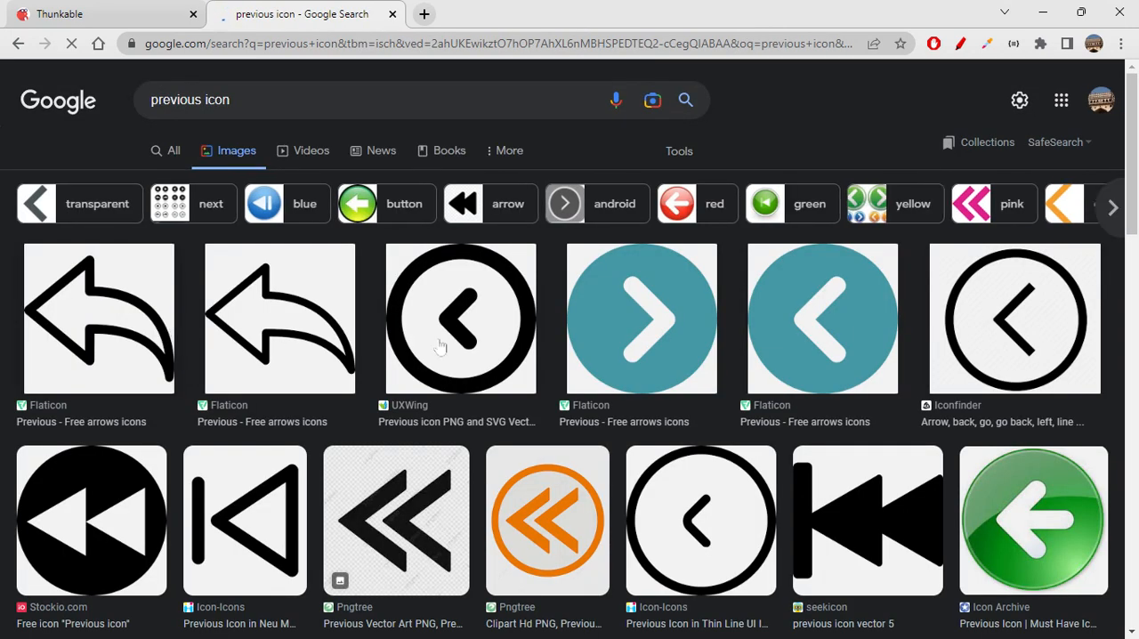
pyautogui.scroll(-2, 577, 469)
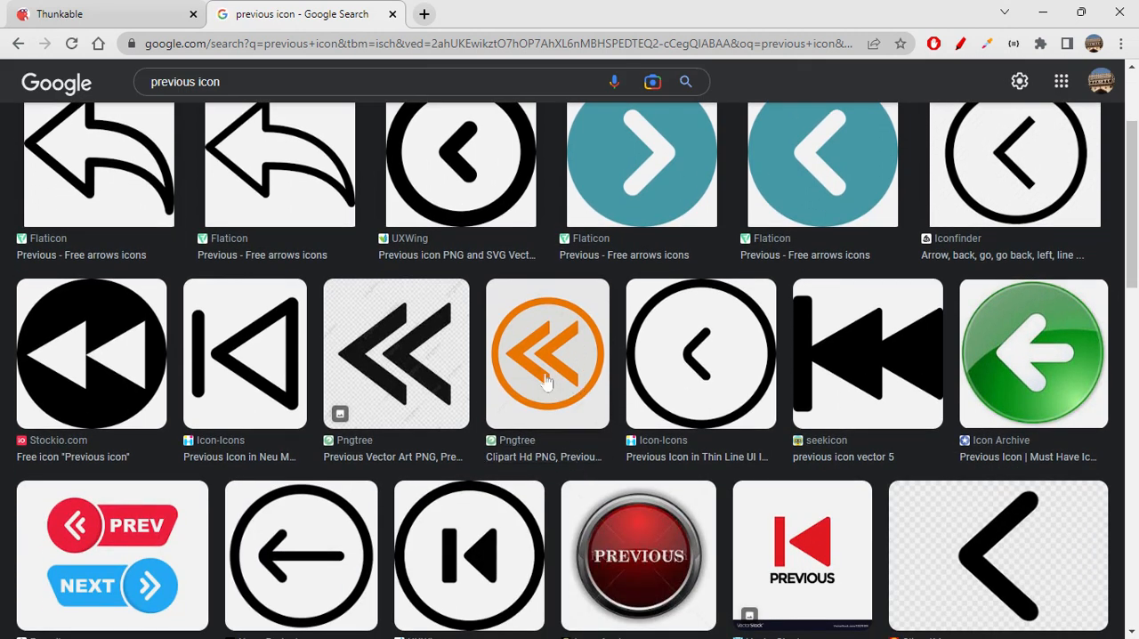
pyautogui.click(547, 372)
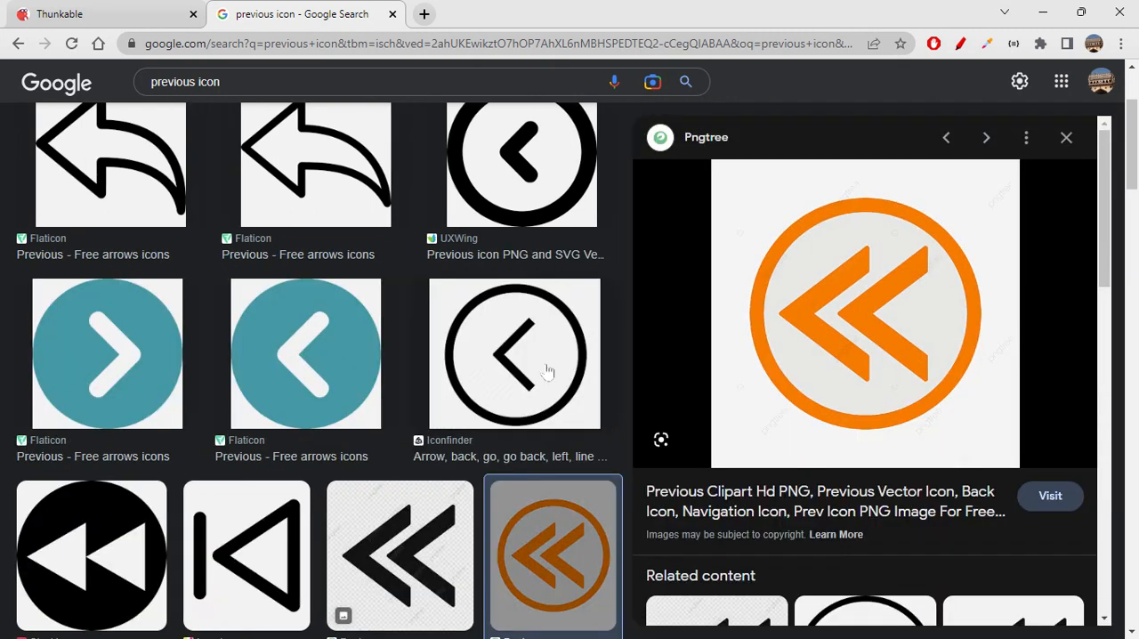
# - Filter the "previous icon" image results to show only transparent images
pyautogui.scroll(-3, 818, 455)
pyautogui.scroll(4, 819, 454)
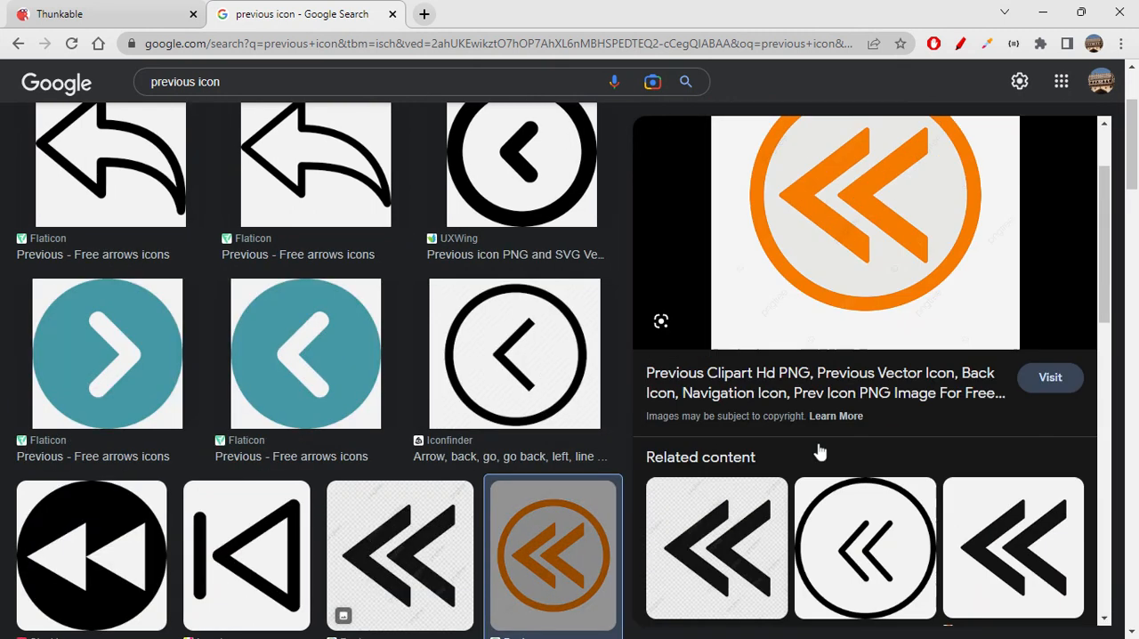
pyautogui.scroll(3, 562, 412)
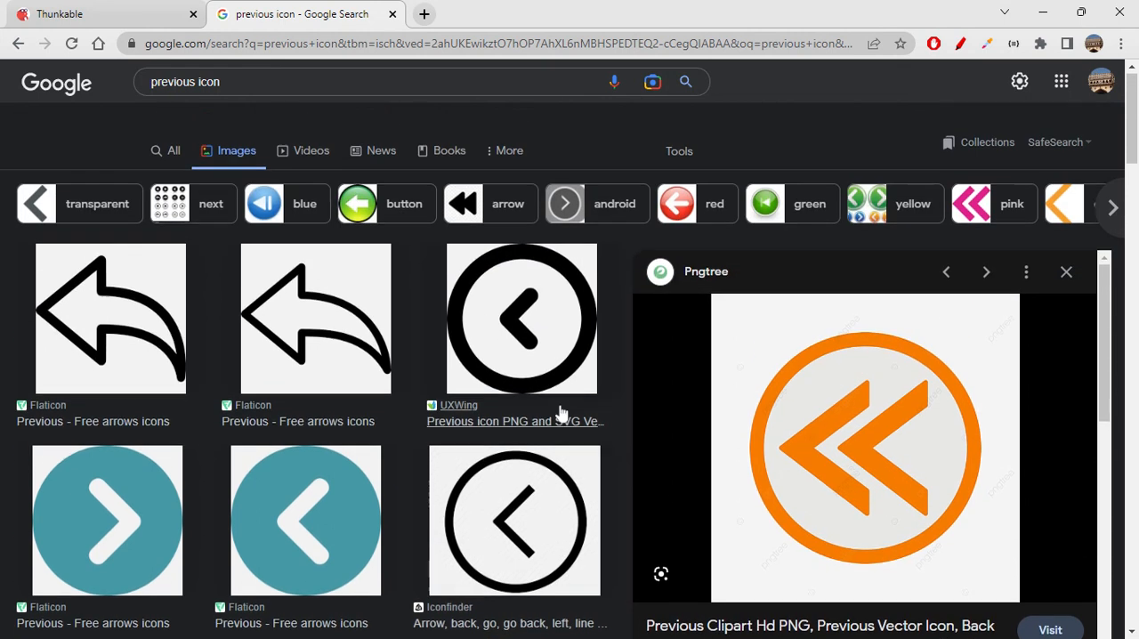
pyautogui.click(679, 153)
pyautogui.click(207, 180)
pyautogui.click(207, 258)
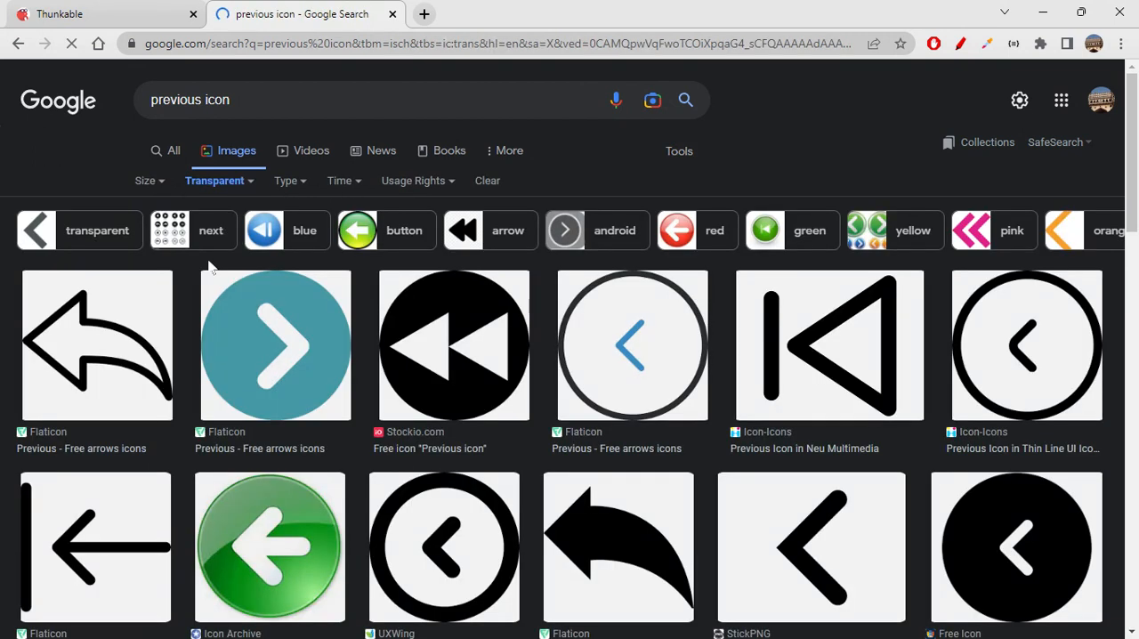
# - Open the green circled left-arrow icon from Icon Archive and copy its image address
pyautogui.scroll(-3, 499, 449)
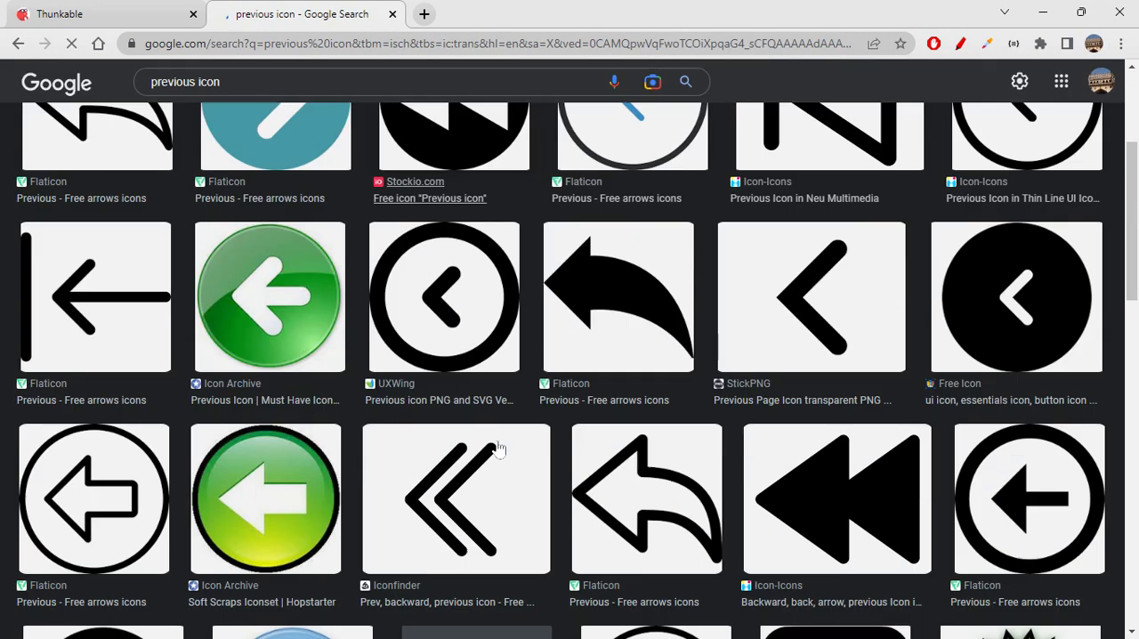
pyautogui.scroll(1, 498, 450)
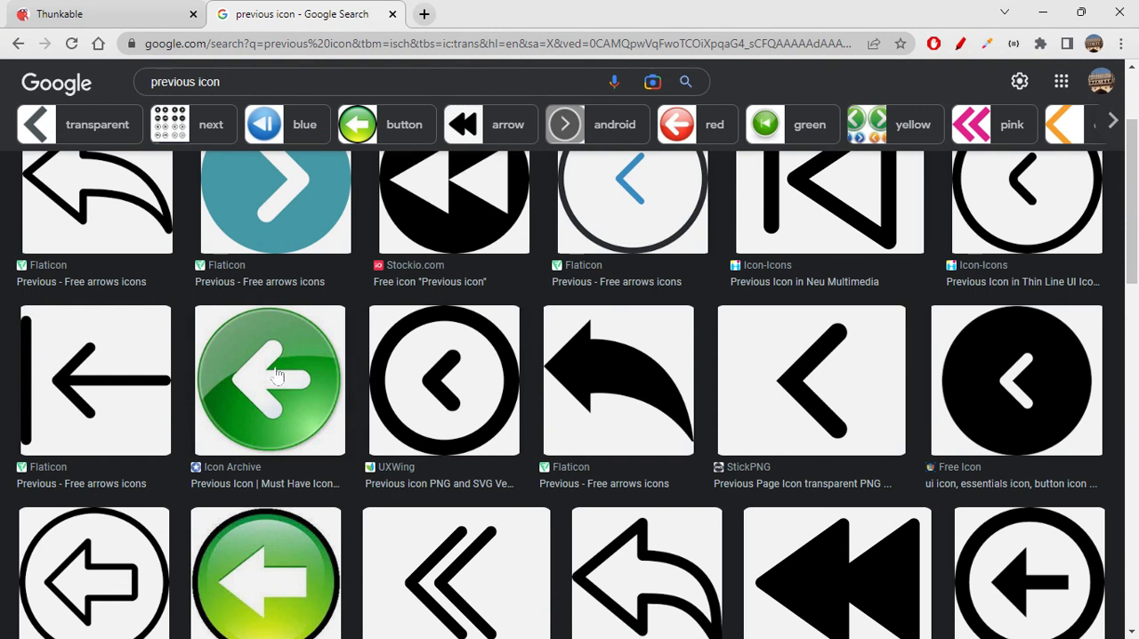
pyautogui.click(278, 377)
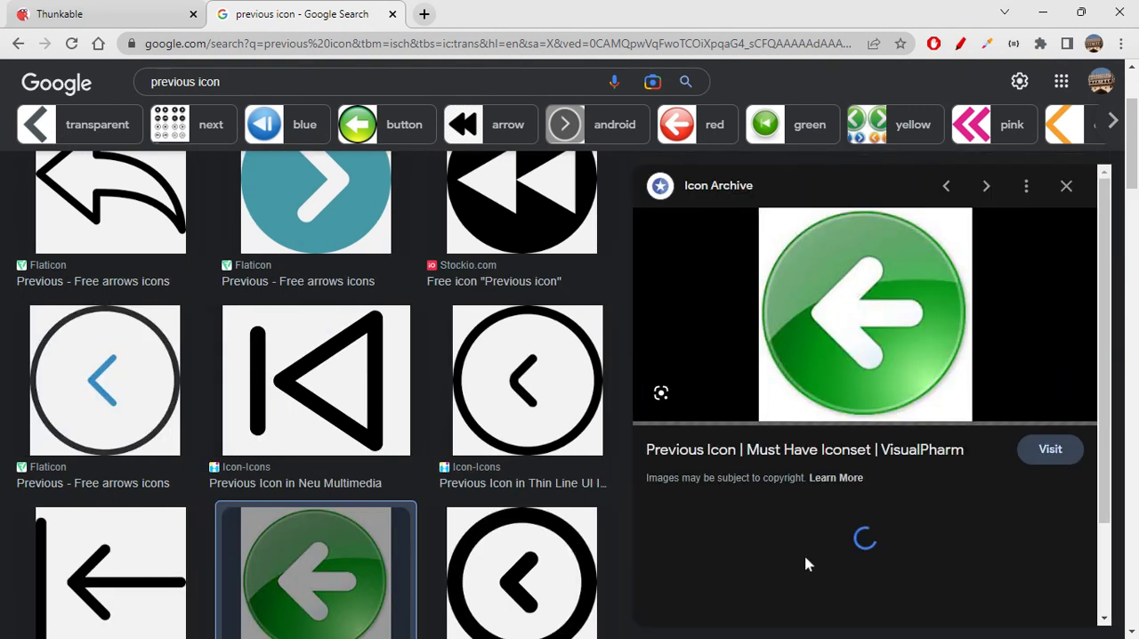
pyautogui.scroll(-5, 805, 565)
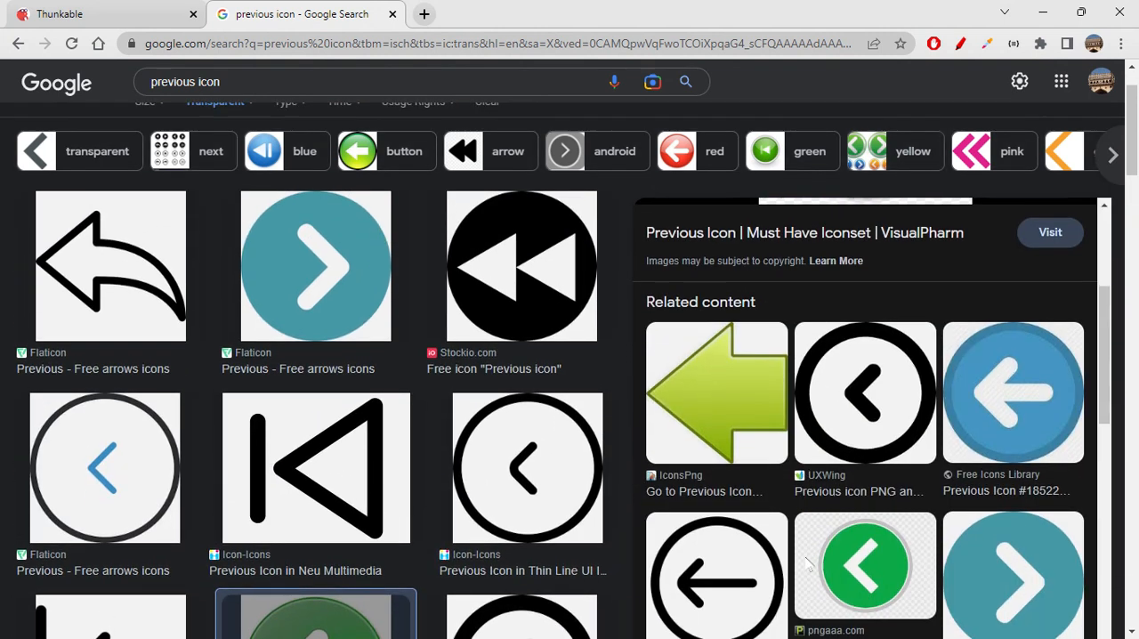
pyautogui.scroll(-4, 805, 565)
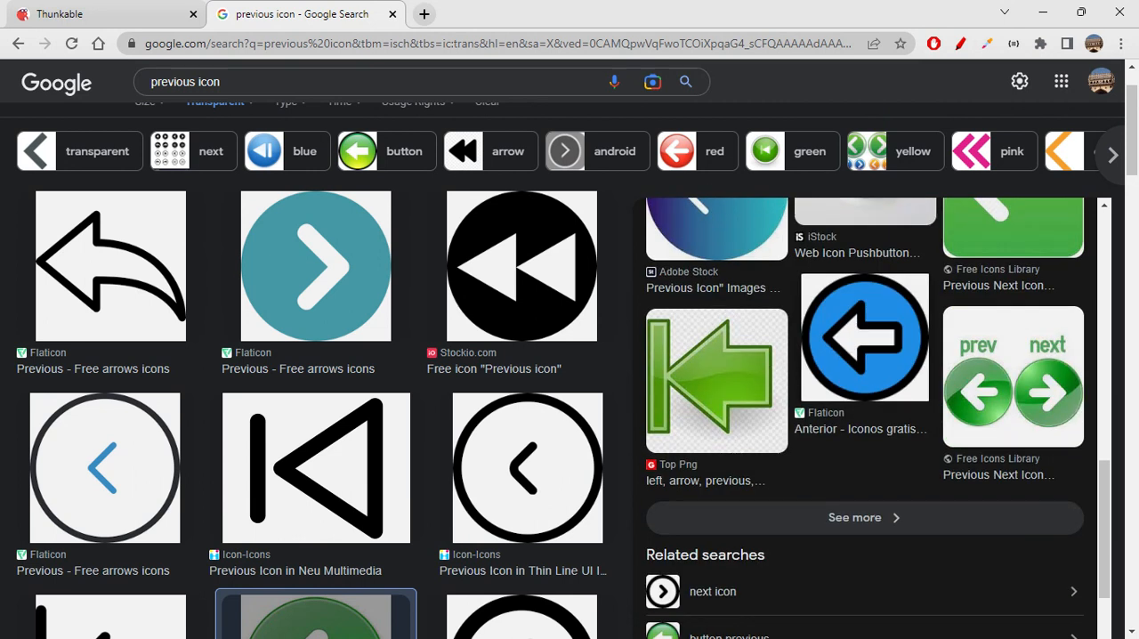
pyautogui.scroll(9, 805, 563)
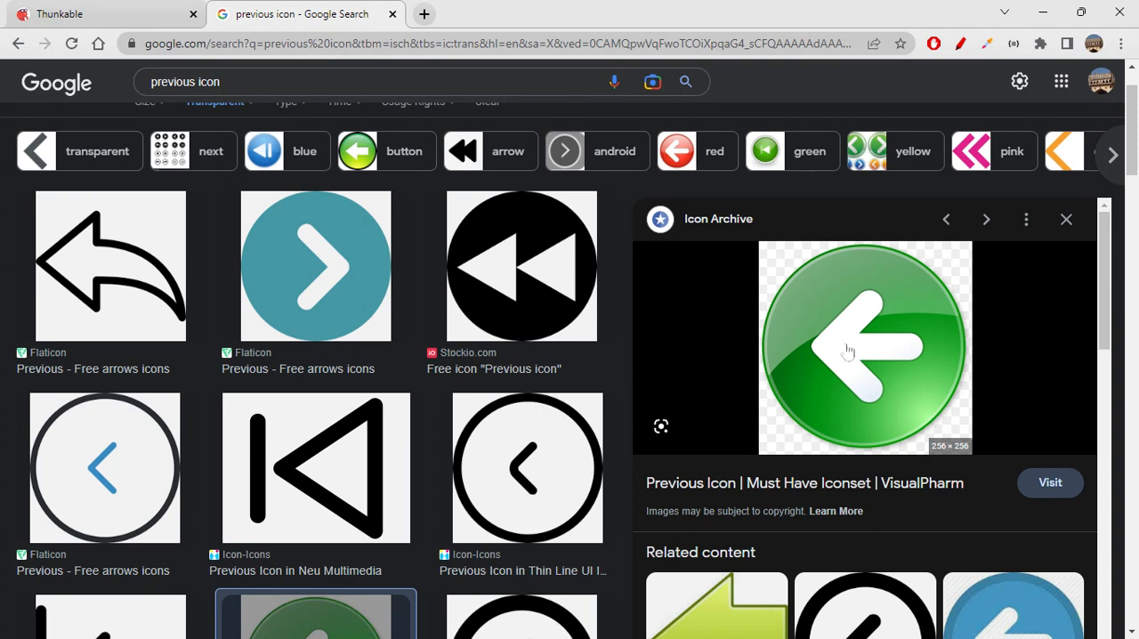
# - Switch back to Thunkable and replace prevButton's next.png background picture with the copied image address
pyautogui.hotkey('ctrl', 'Tab')
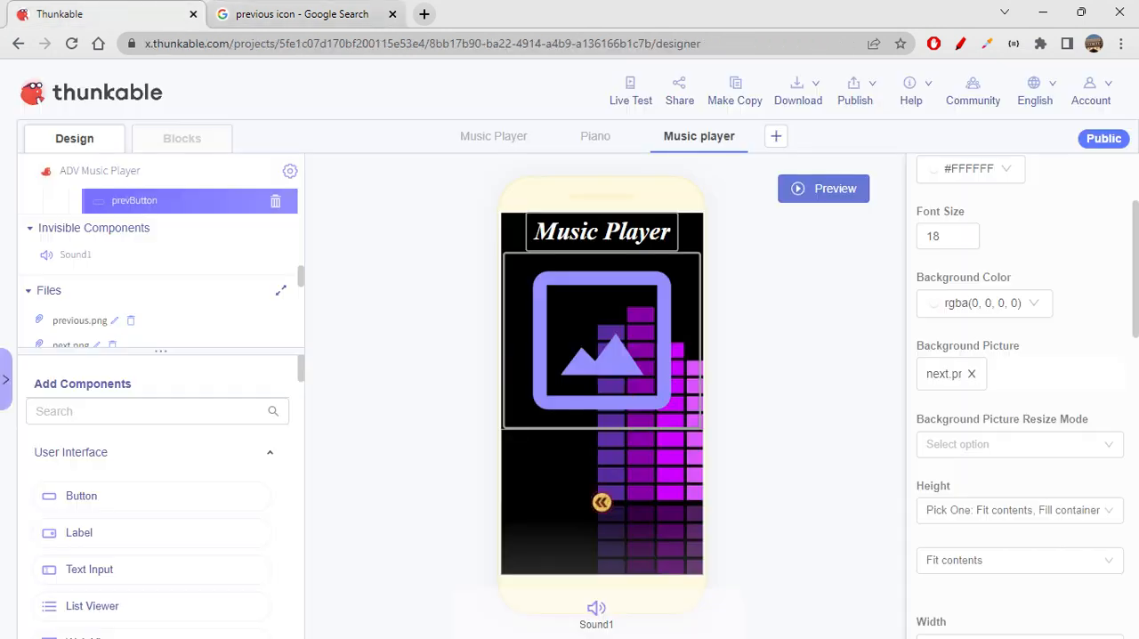
pyautogui.click(972, 374)
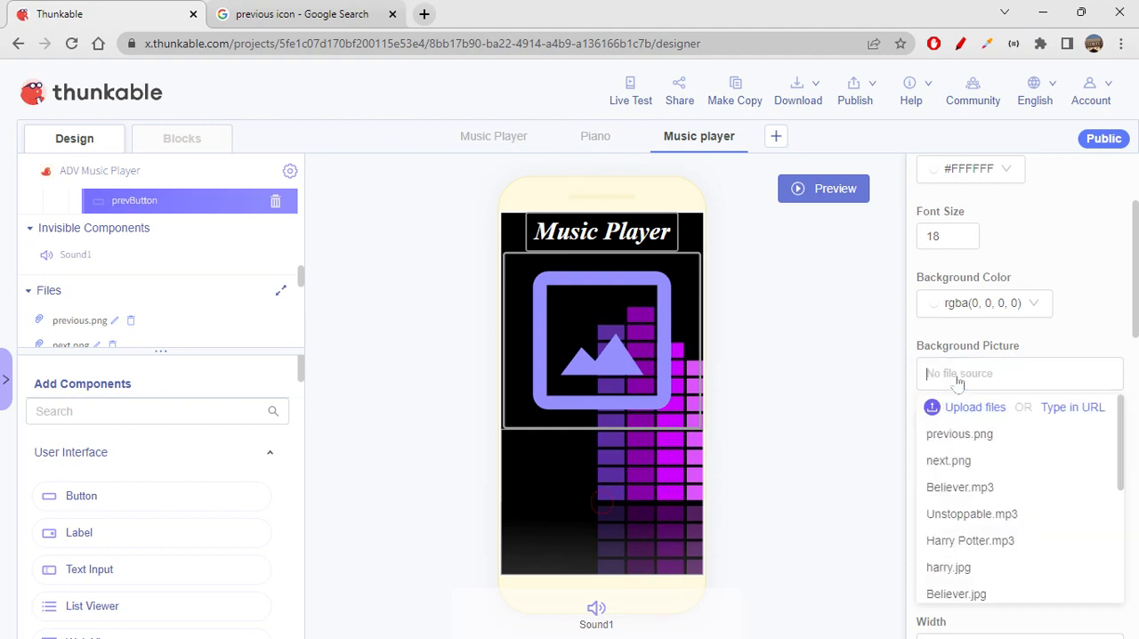
pyautogui.hotkey('ctrl', 'v')
pyautogui.click(817, 447)
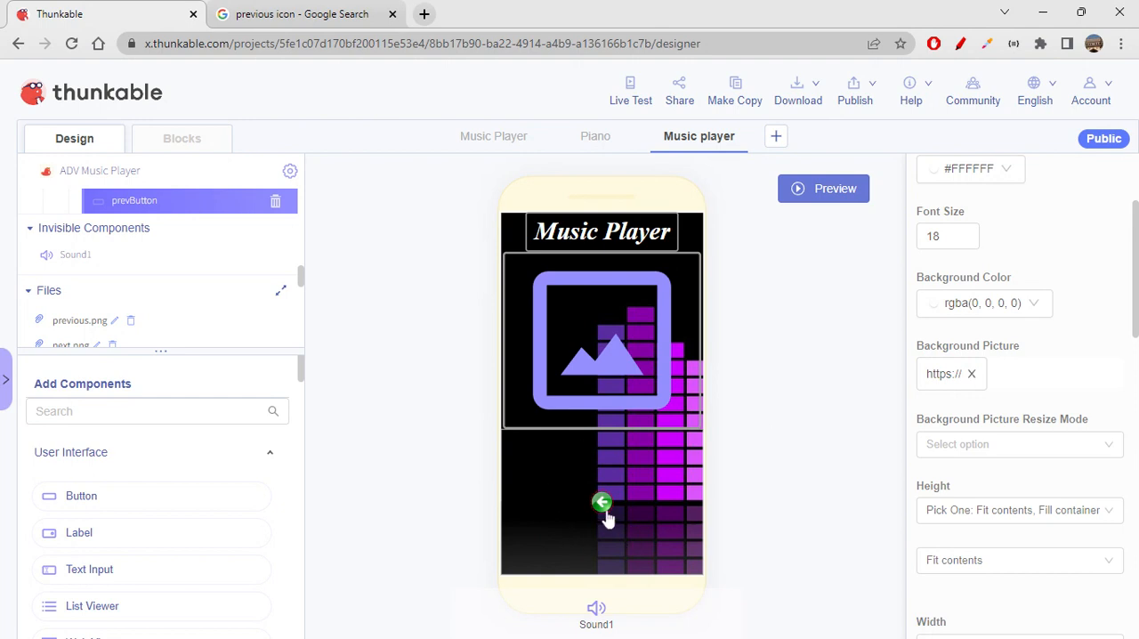
# - Set prevButton's height to an absolute size of 50
pyautogui.scroll(-4, 1073, 480)
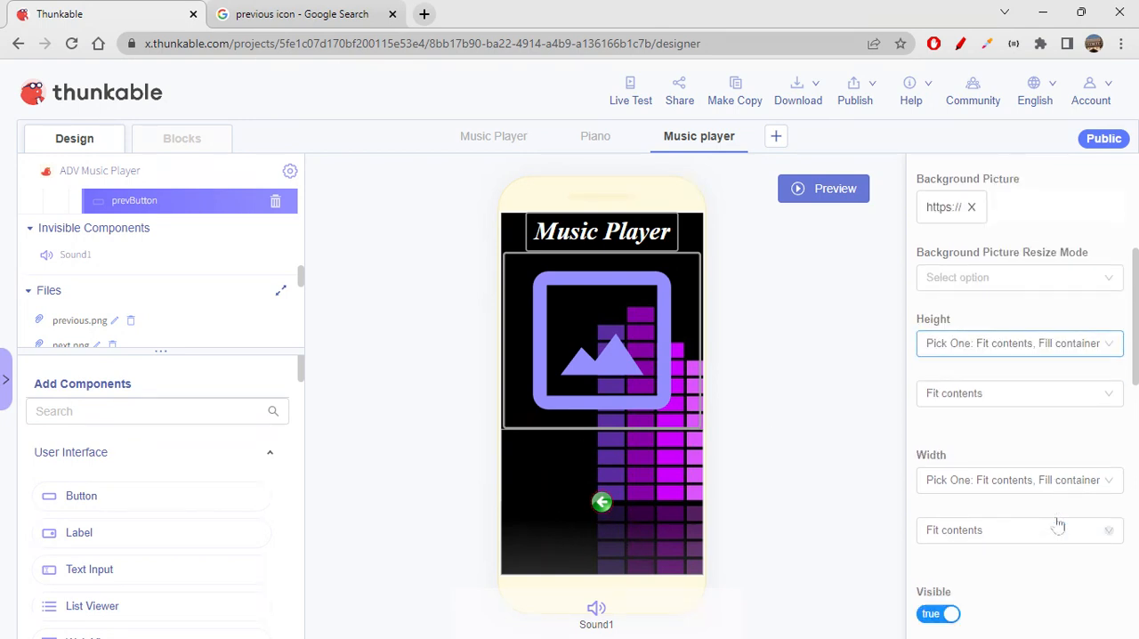
pyautogui.scroll(1, 1059, 526)
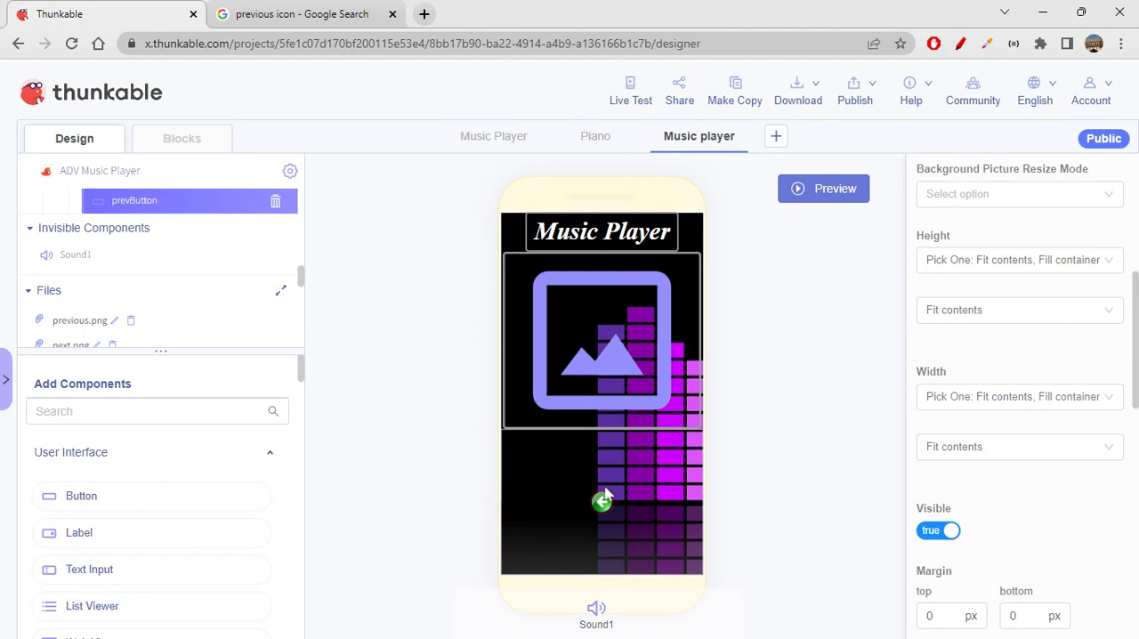
pyautogui.click(1004, 268)
pyautogui.click(980, 347)
pyautogui.click(943, 310)
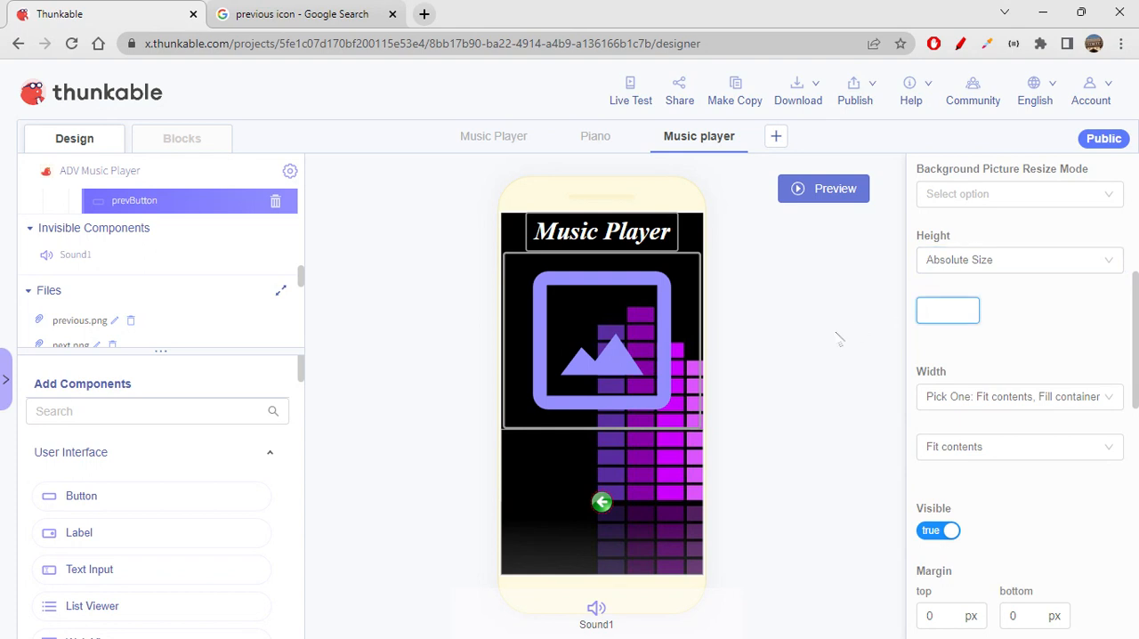
pyautogui.write('50')
# - Set prevButton's width to an absolute size of 50
pyautogui.click(968, 400)
pyautogui.click(988, 481)
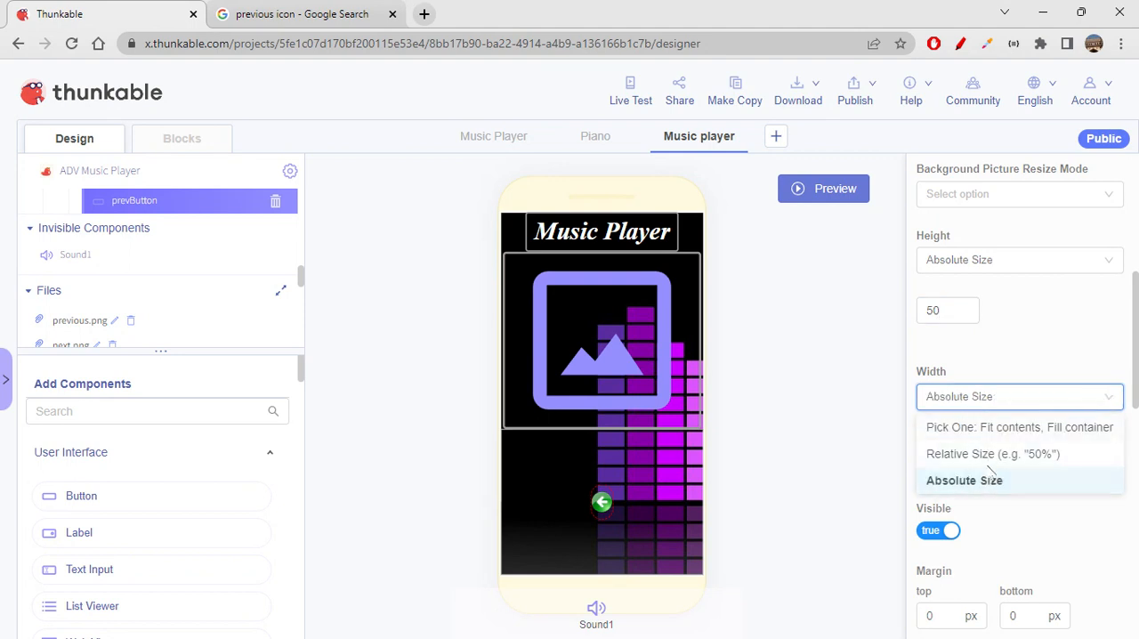
pyautogui.click(948, 447)
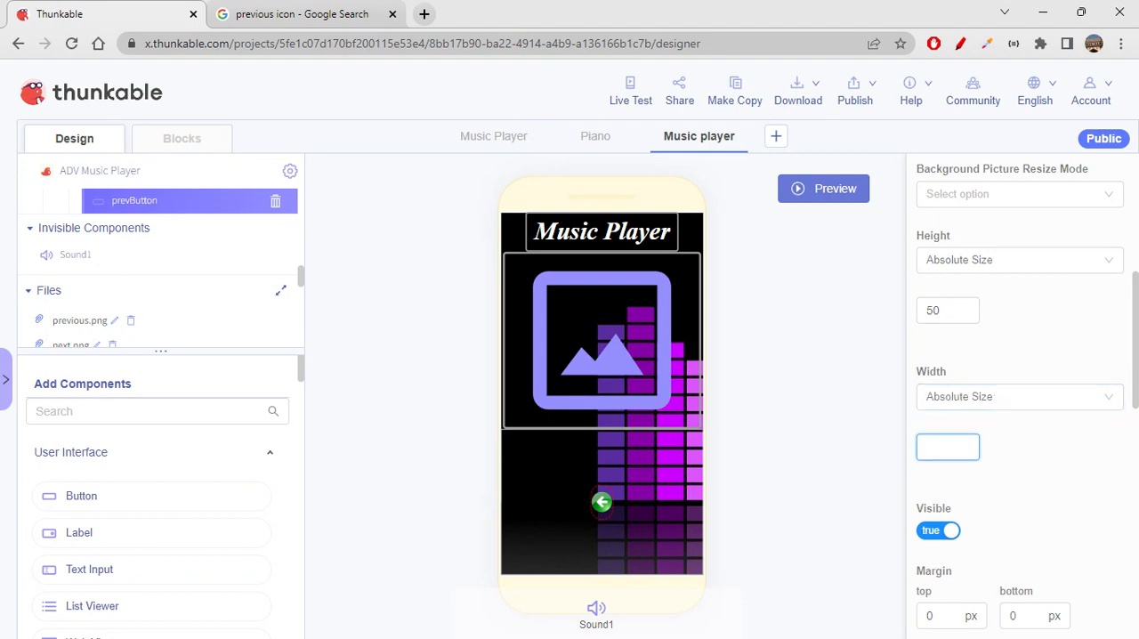
pyautogui.write('50')
pyautogui.click(1066, 495)
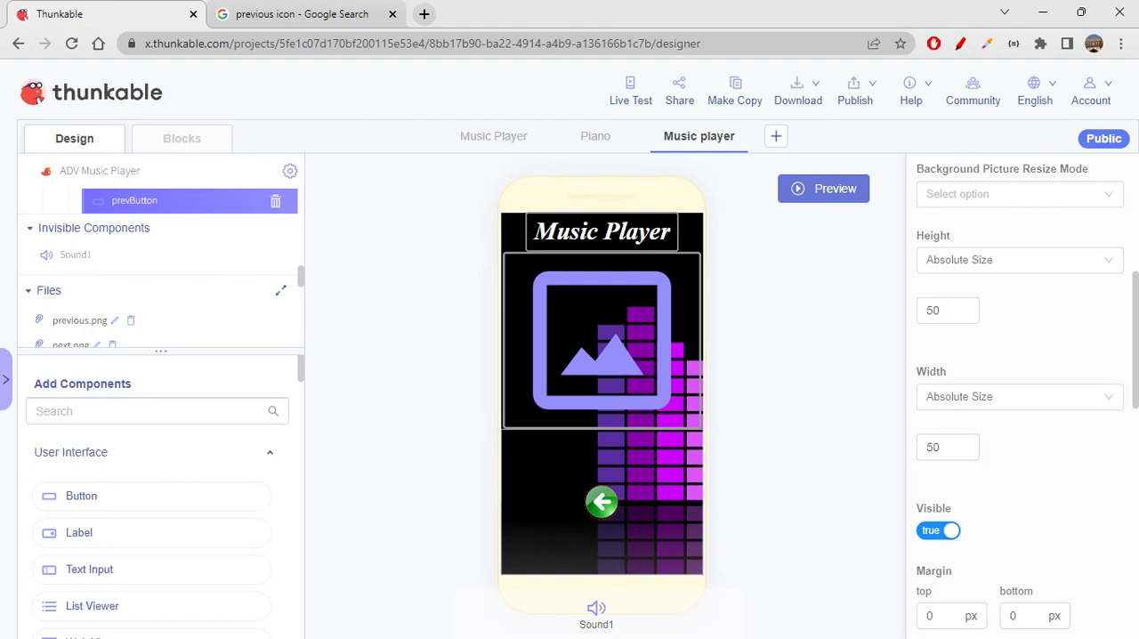
# - Duplicate prevButton within Row1 and confirm the duplication
pyautogui.scroll(3, 148, 276)
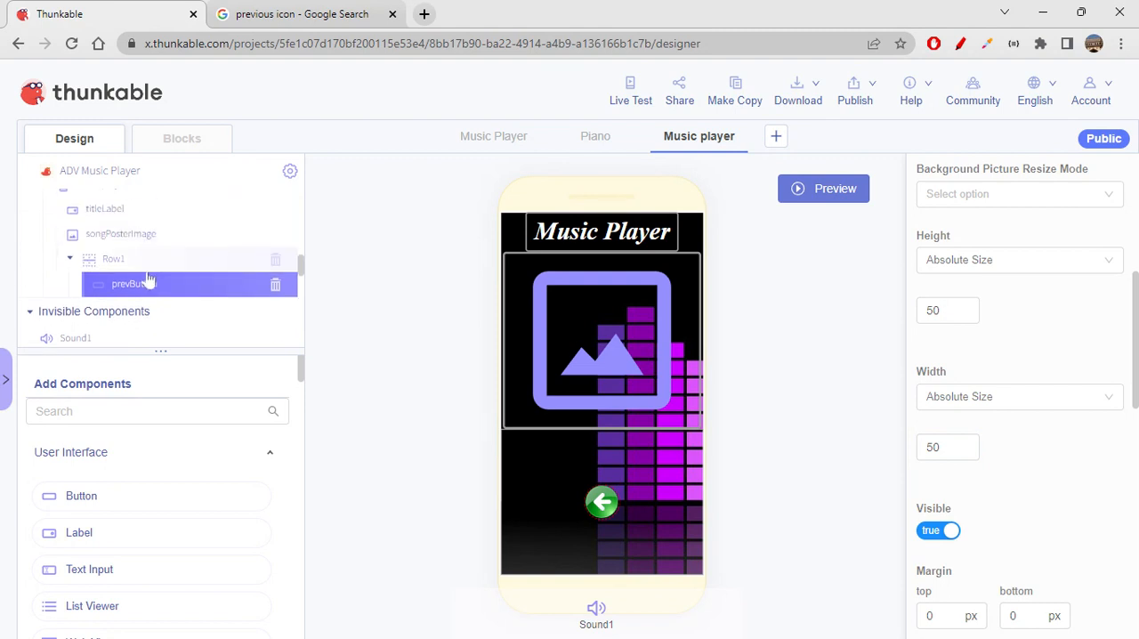
pyautogui.scroll(5, 1043, 356)
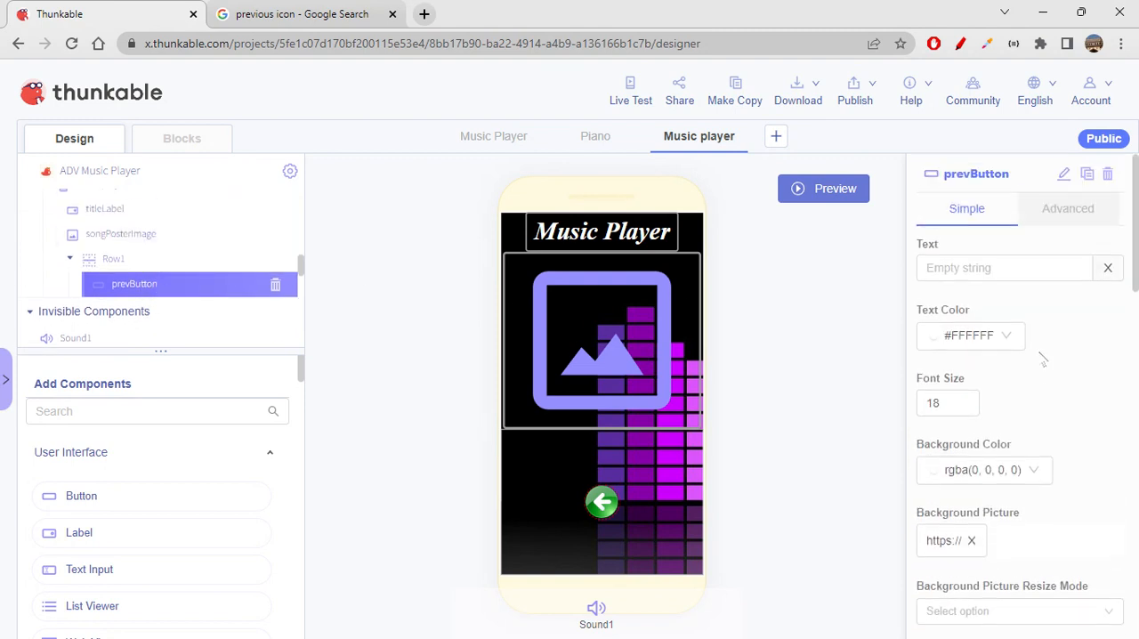
pyautogui.click(1087, 175)
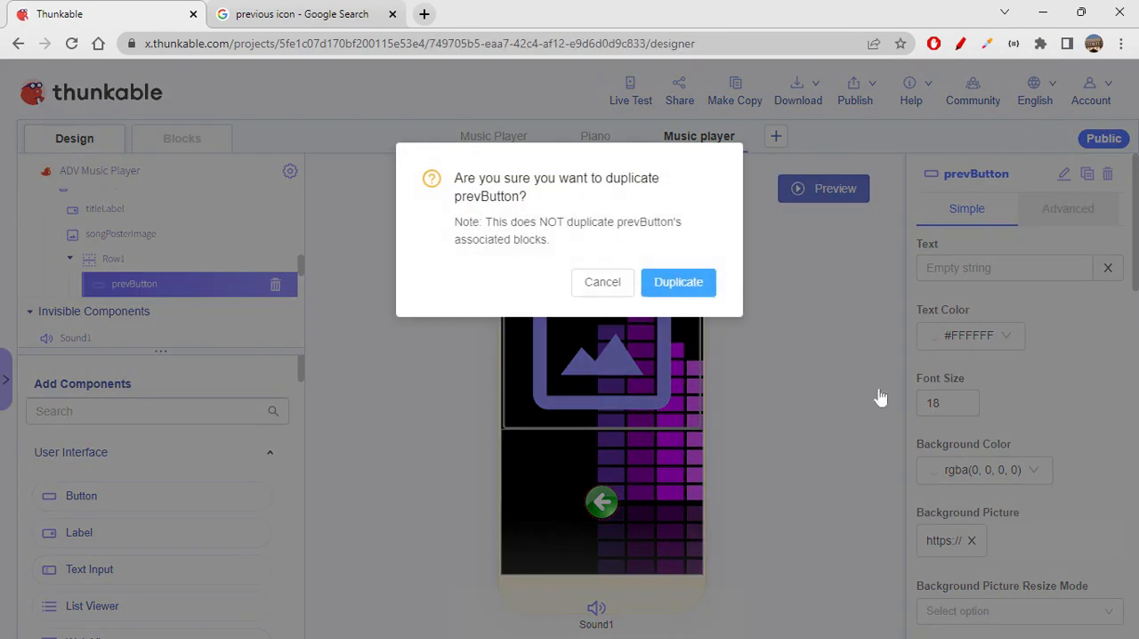
pyautogui.press('Return')
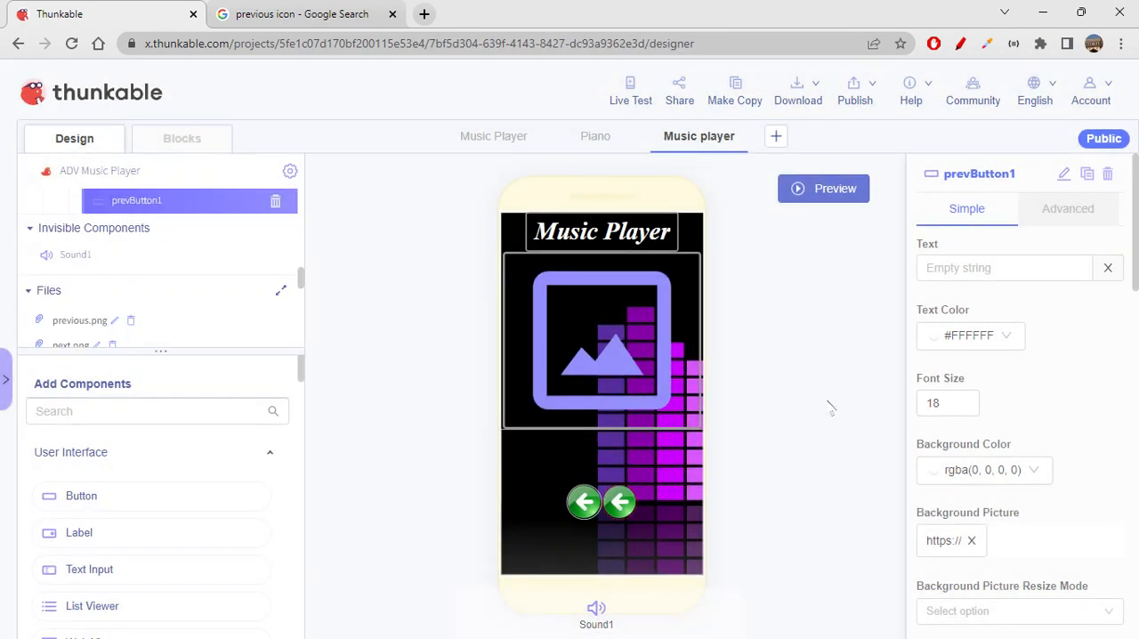
# - Rename the duplicated button to nextButton
pyautogui.click(1064, 174)
pyautogui.press('Left')
pyautogui.press('Left')
pyautogui.press('Left')
pyautogui.press('BackSpace')
pyautogui.press('BackSpace')
pyautogui.press('BackSpace')
pyautogui.press('BackSpace')
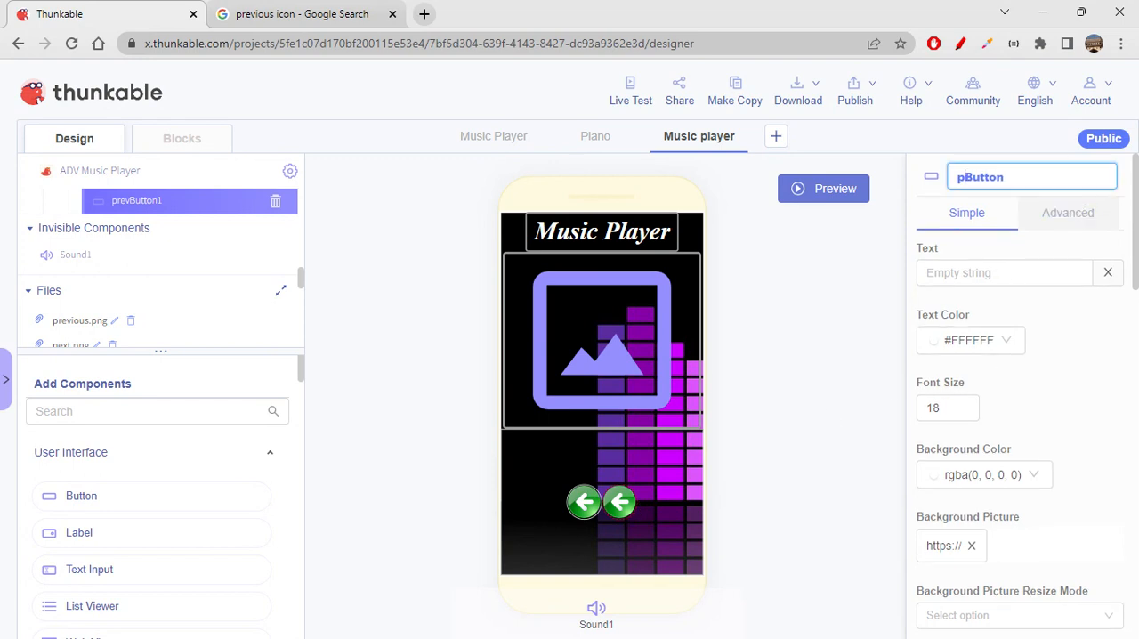
pyautogui.write('next')
pyautogui.click(857, 374)
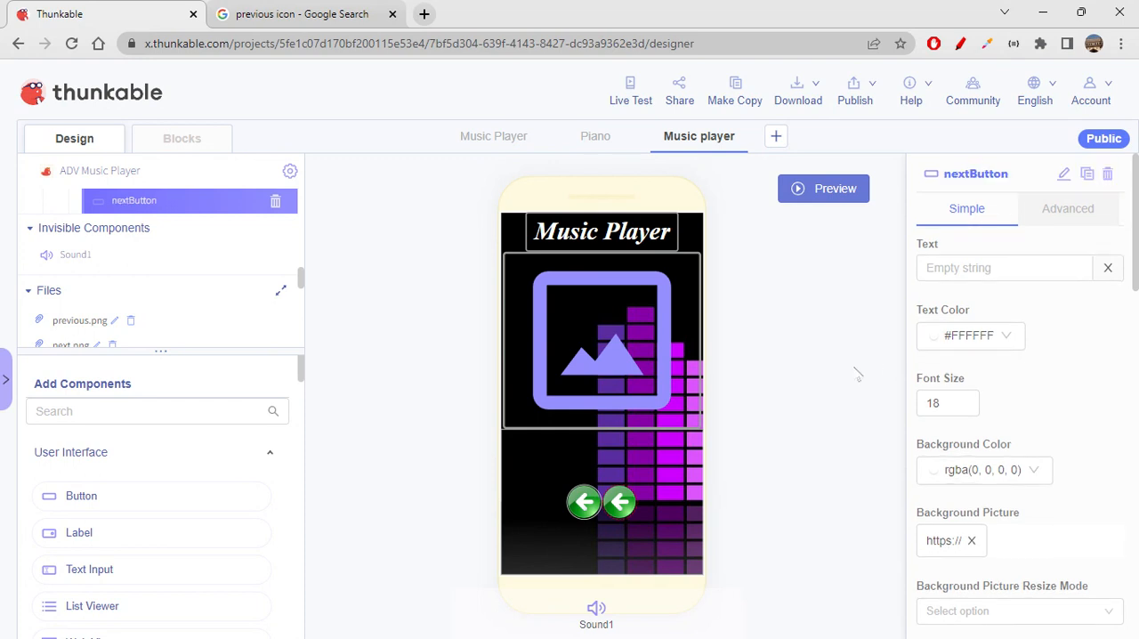
# - Switch to Google Images, search for "next icon" and filter the results to transparent images
pyautogui.click(361, 16)
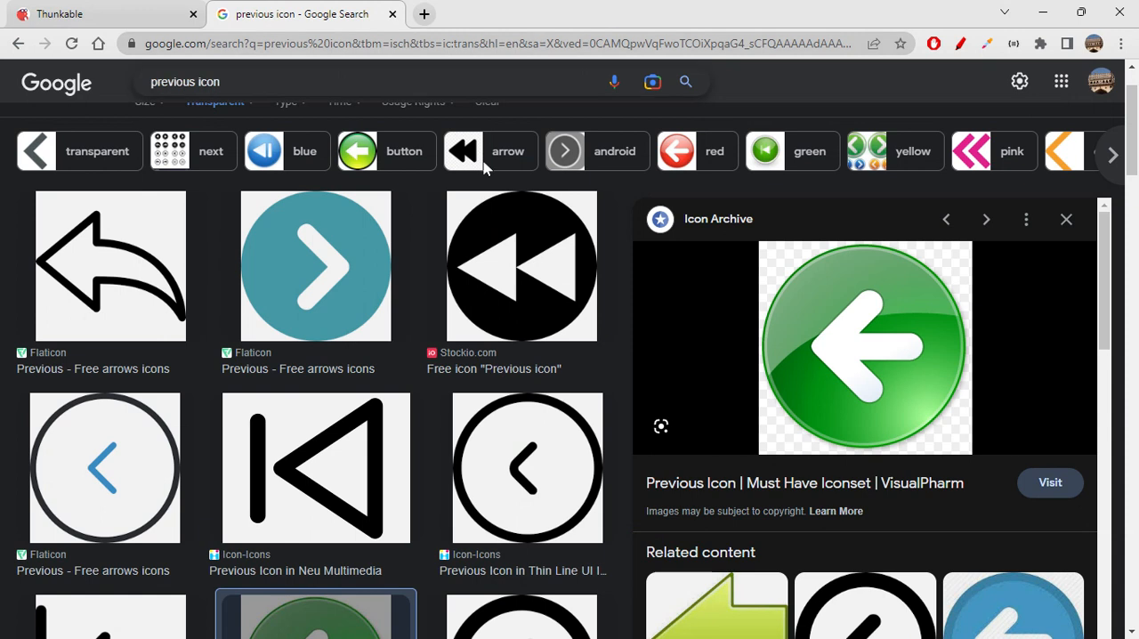
pyautogui.moveTo(191, 82); pyautogui.dragTo(147, 82)
pyautogui.press('BackSpace')
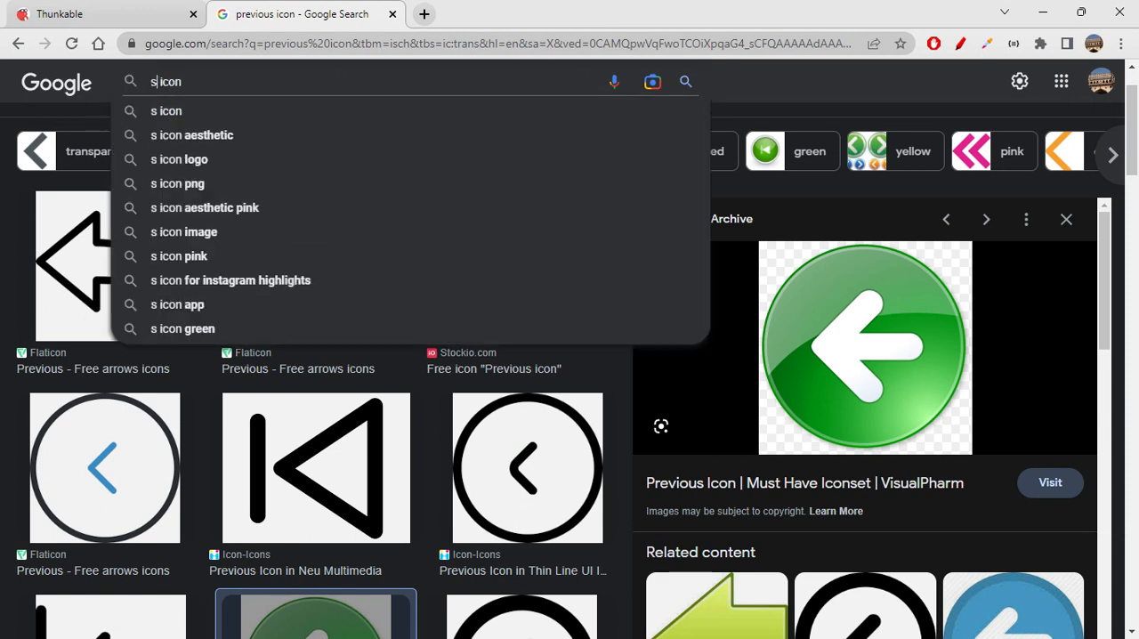
pyautogui.press('BackSpace')
pyautogui.write('next')
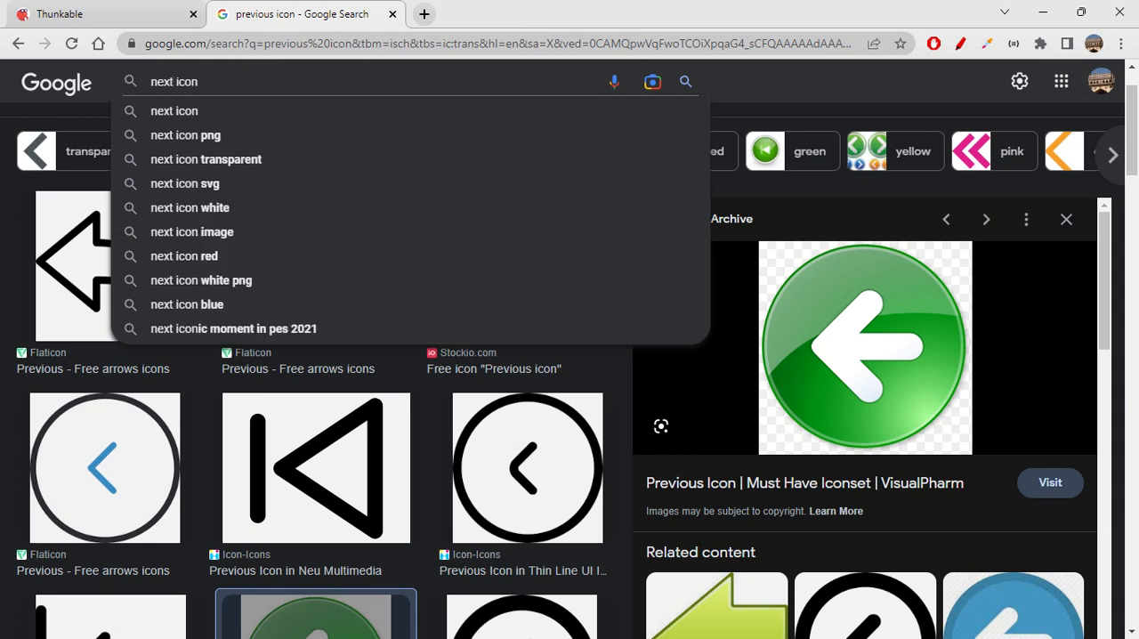
pyautogui.press('Return')
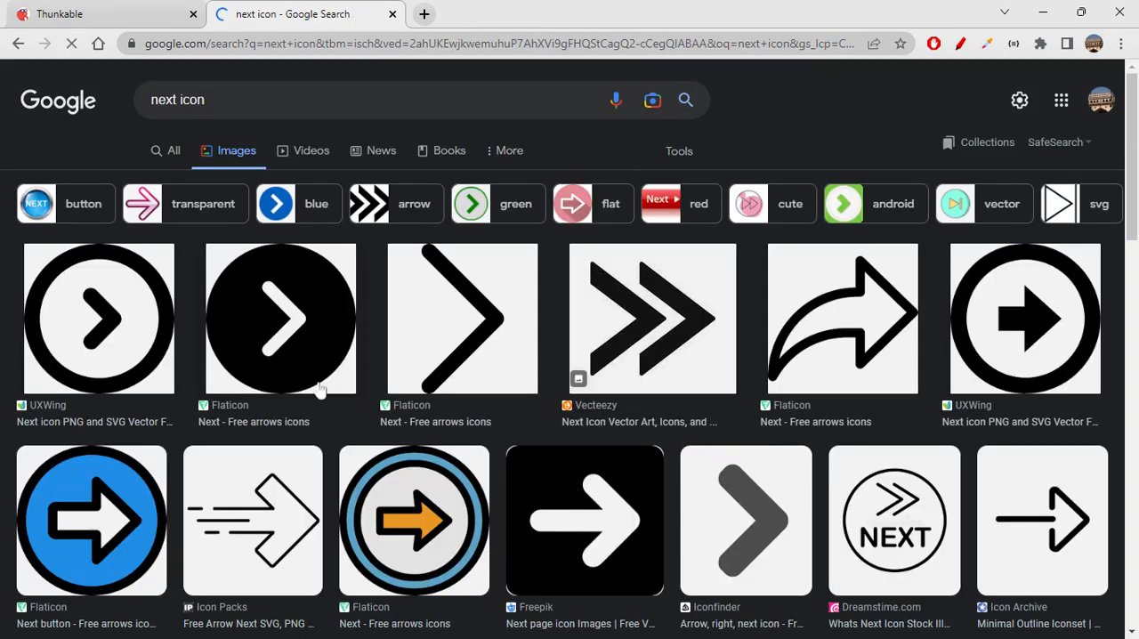
pyautogui.click(641, 163)
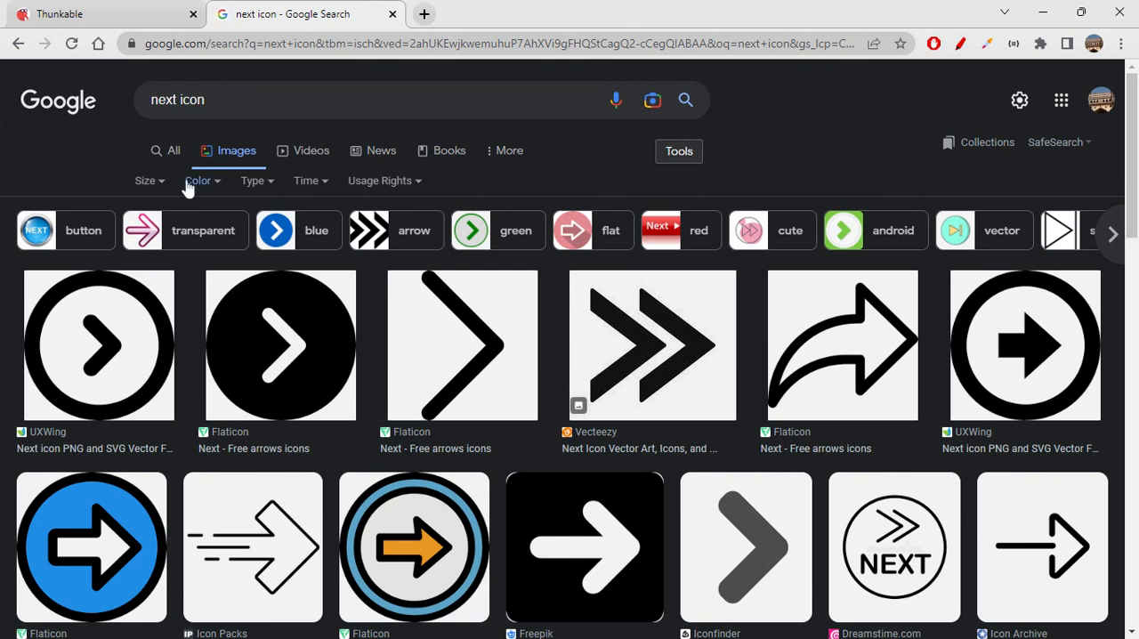
pyautogui.click(189, 182)
pyautogui.click(205, 257)
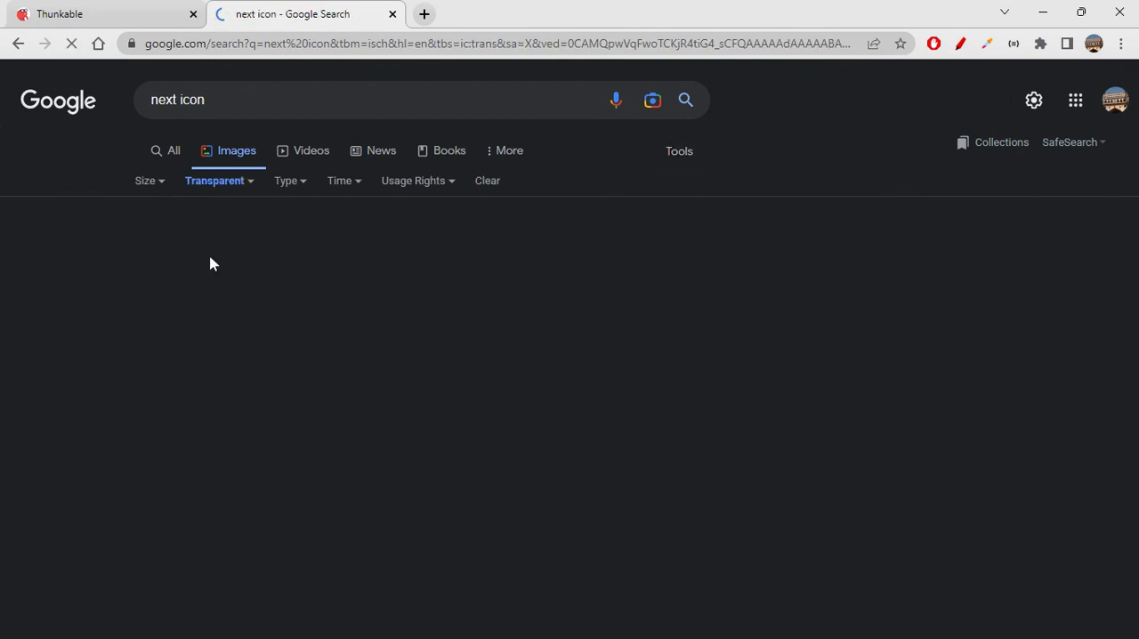
# - Examine the transparent "next icon" image results for an icon that suits the player's next button
pyautogui.scroll(-4, 663, 458)
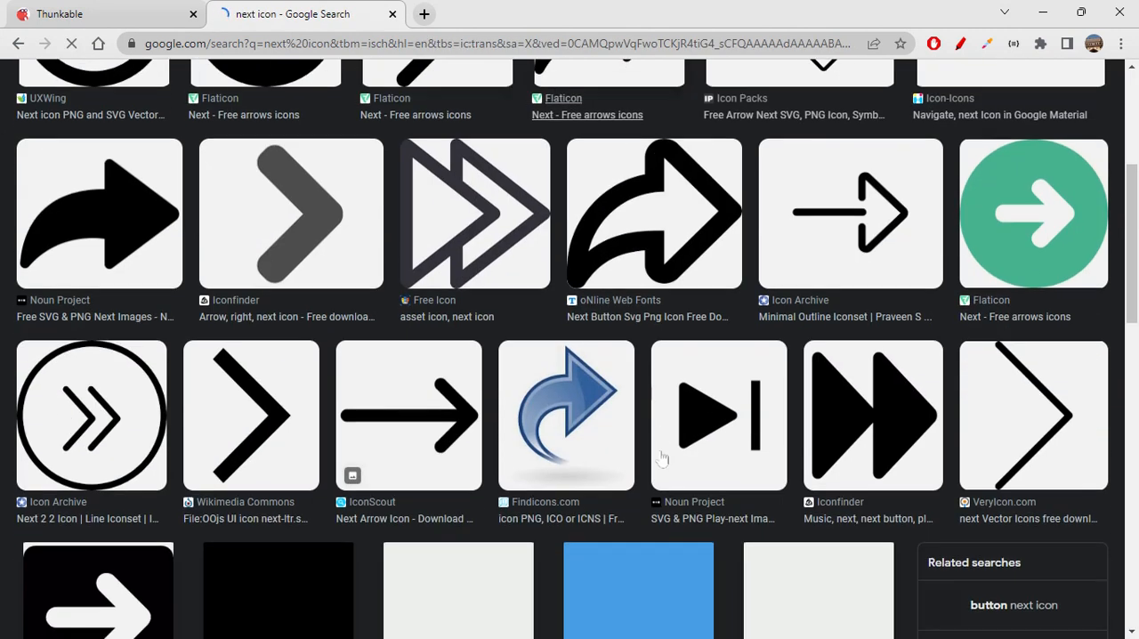
pyautogui.scroll(-7, 662, 458)
pyautogui.scroll(4, 662, 458)
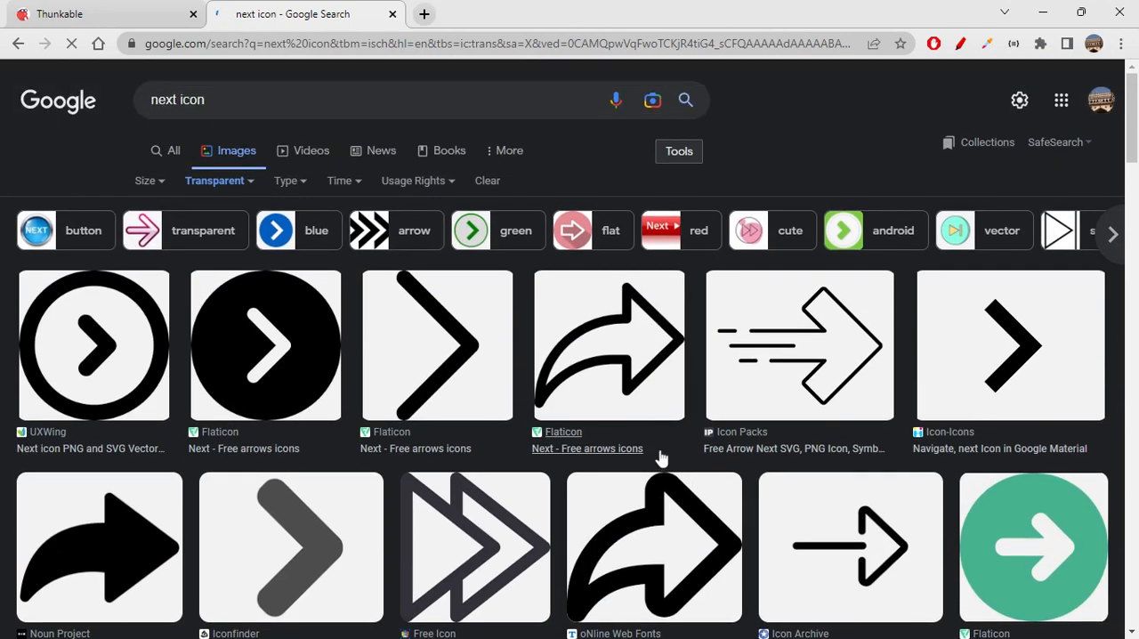
pyautogui.scroll(-8, 662, 458)
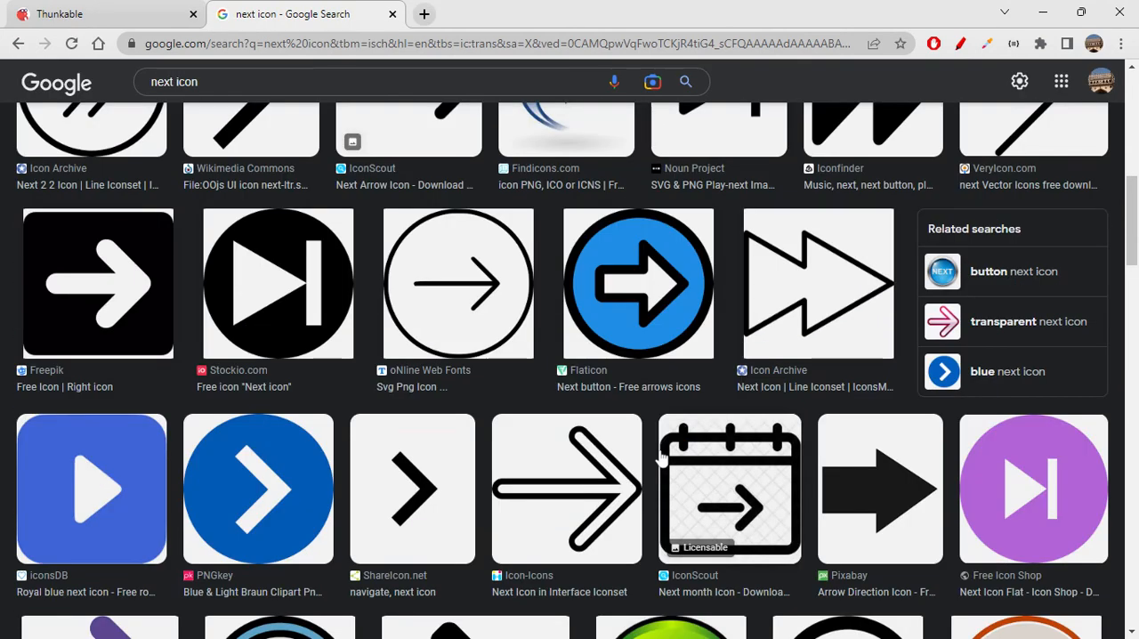
pyautogui.scroll(-4, 662, 458)
pyautogui.scroll(-4, 662, 458)
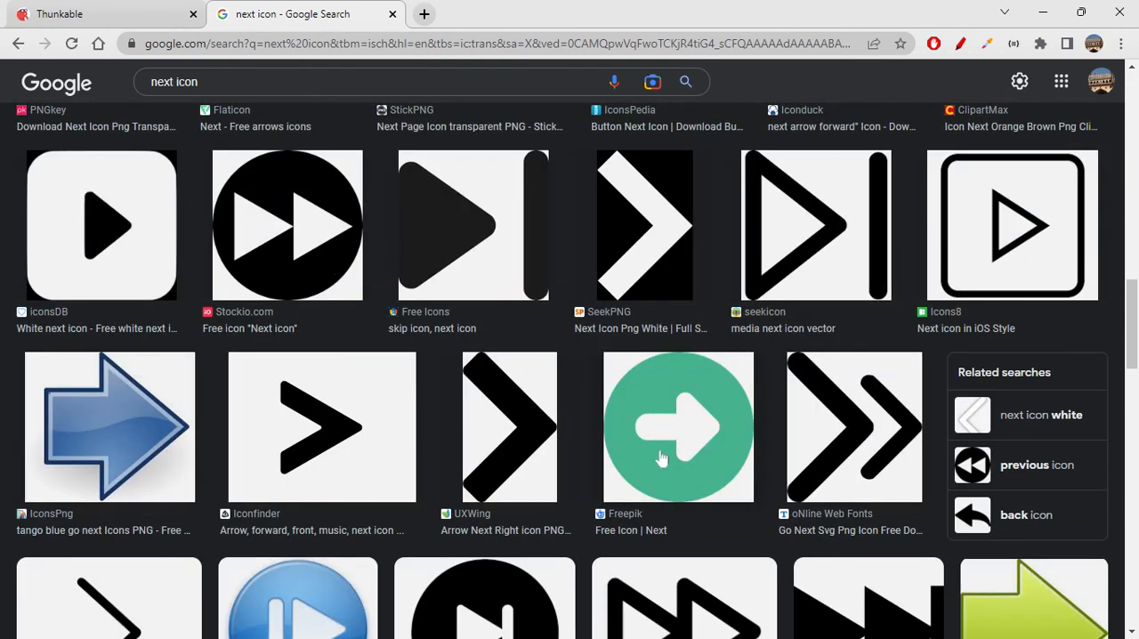
pyautogui.scroll(-10, 662, 458)
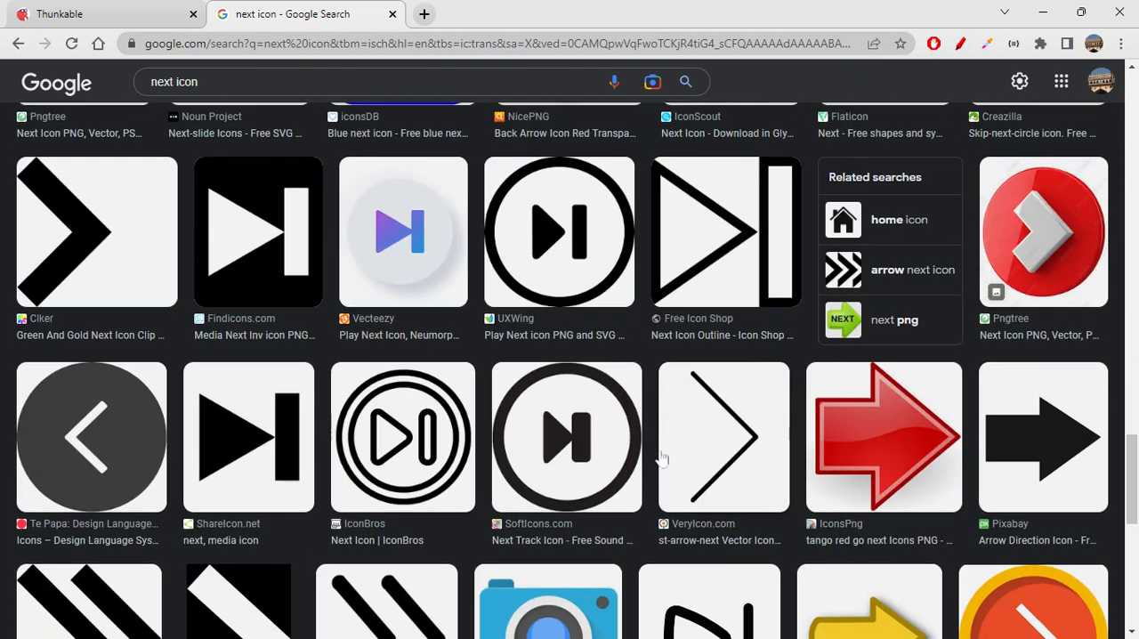
pyautogui.scroll(-4, 662, 459)
pyautogui.scroll(-4, 663, 458)
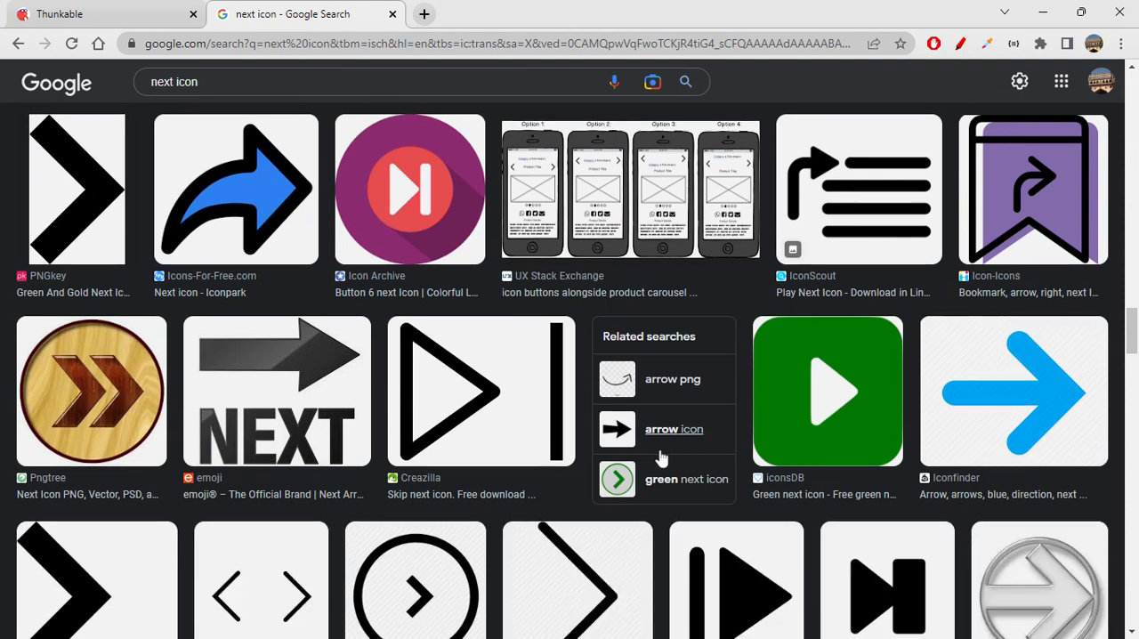
pyautogui.scroll(-10, 662, 458)
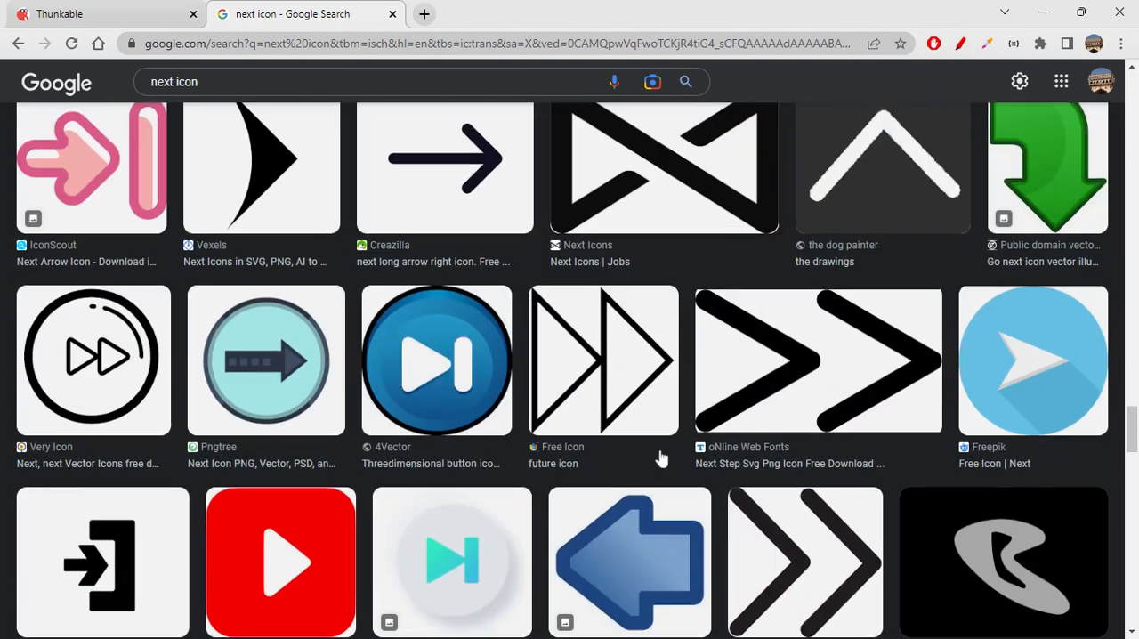
pyautogui.scroll(-4, 662, 458)
pyautogui.scroll(-10, 662, 458)
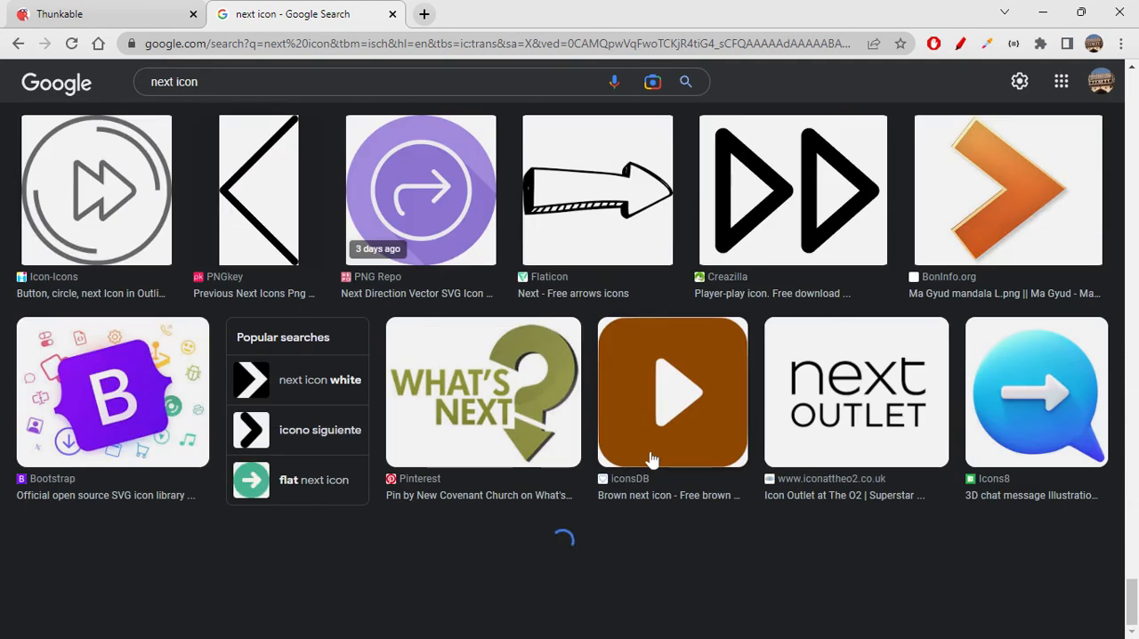
pyautogui.scroll(-10, 650, 458)
pyautogui.scroll(20, 650, 458)
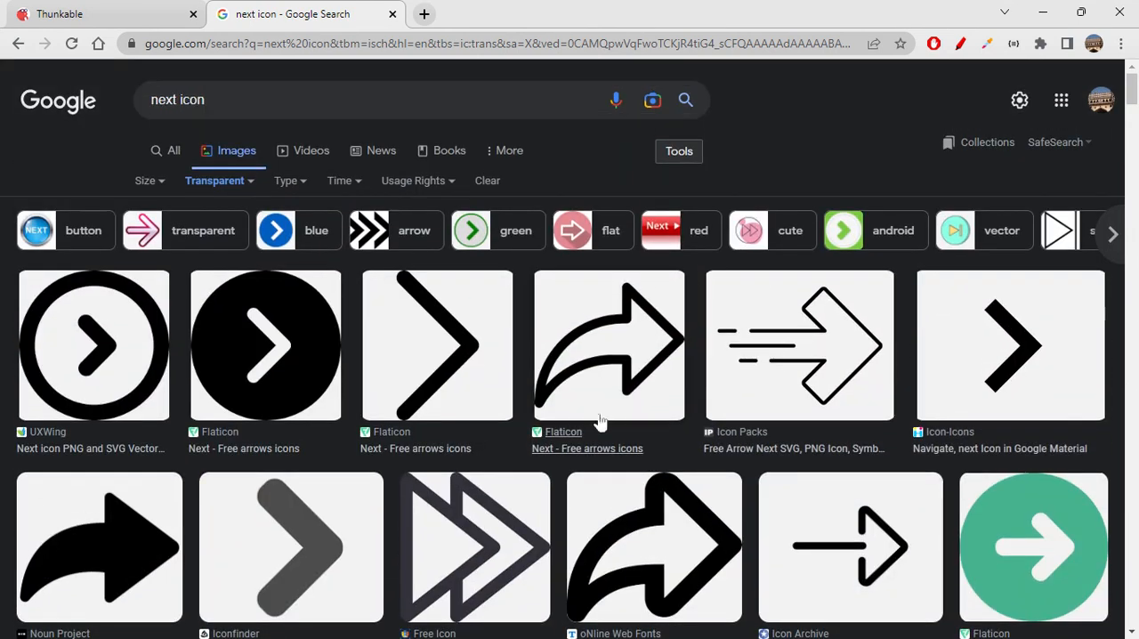
# - Narrow the next icon results to green ones and compare them with the previous-button icon in Thunkable
pyautogui.click(516, 226)
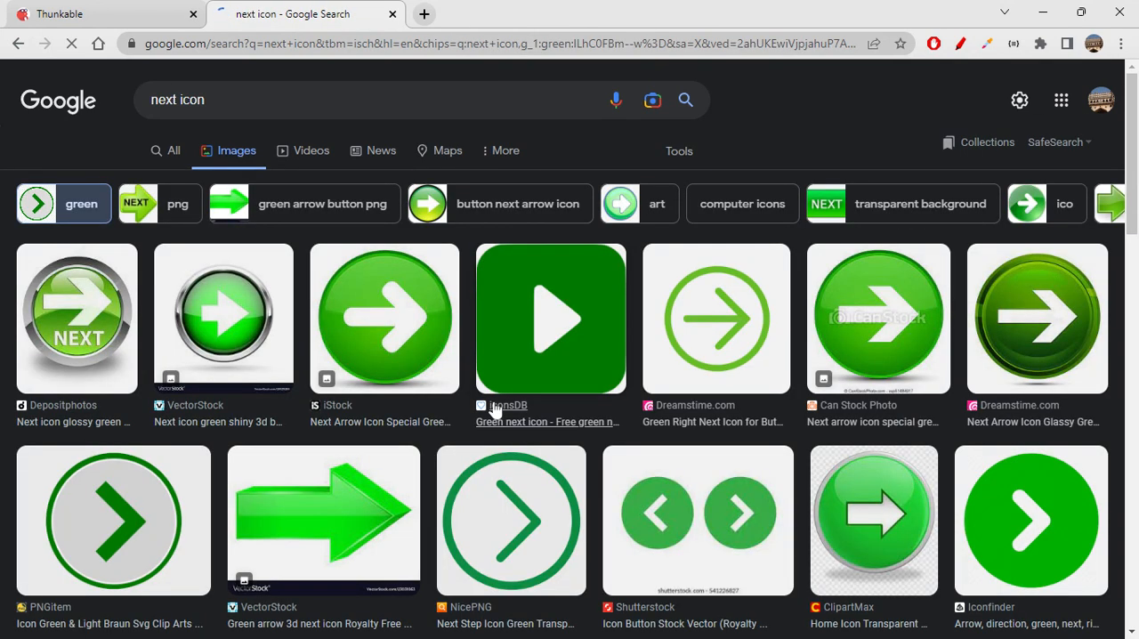
pyautogui.click(91, 8)
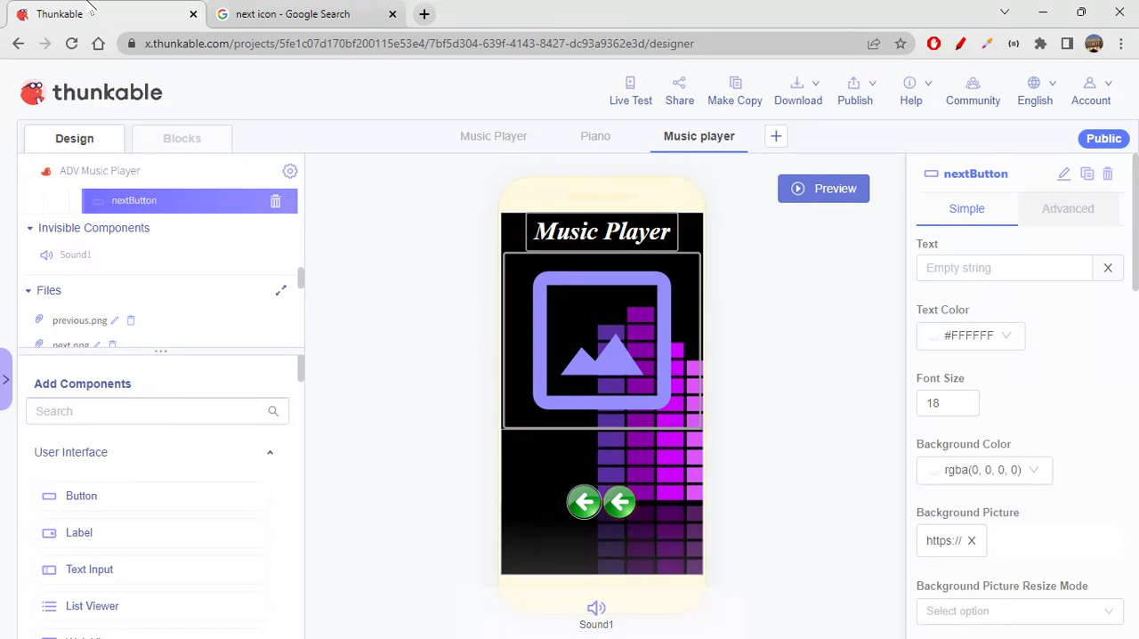
pyautogui.click(300, 11)
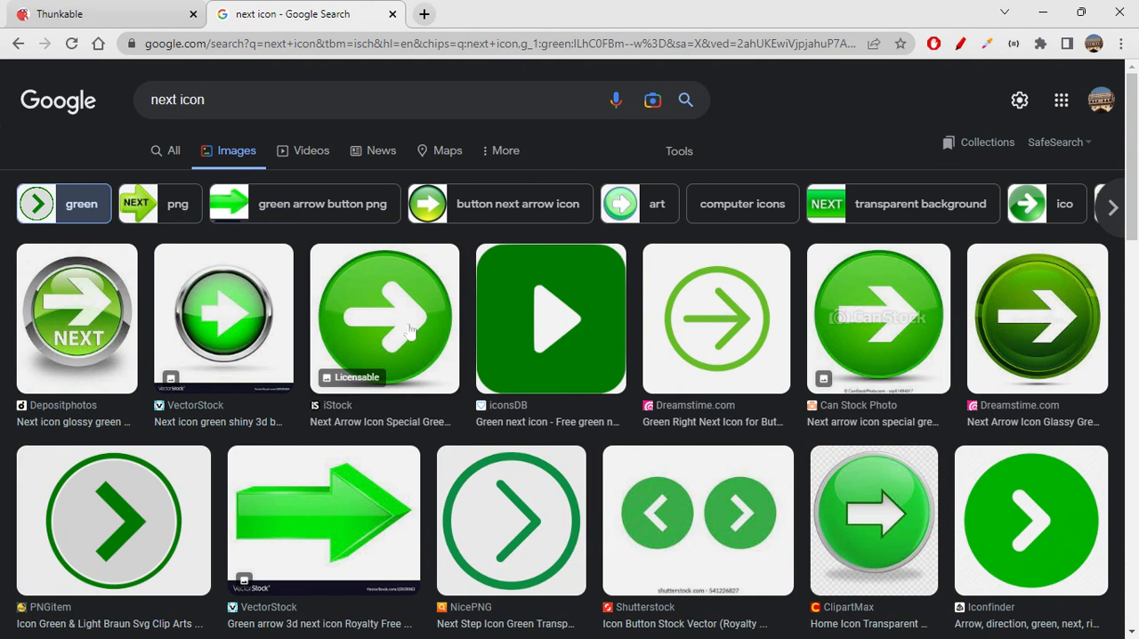
pyautogui.scroll(-5, 410, 329)
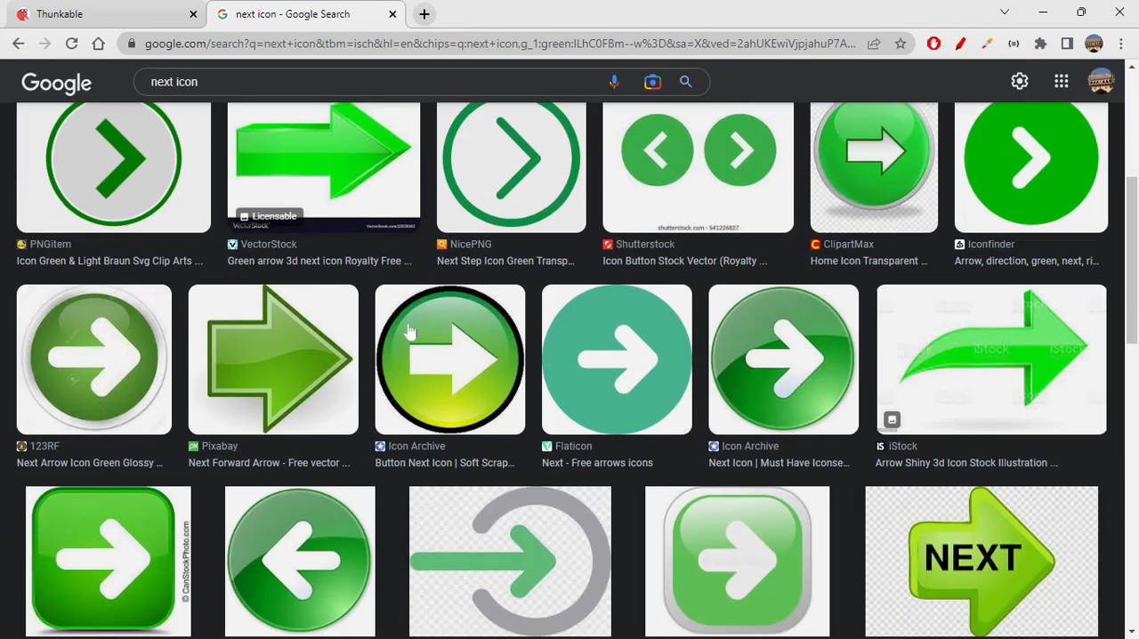
pyautogui.scroll(-2, 409, 331)
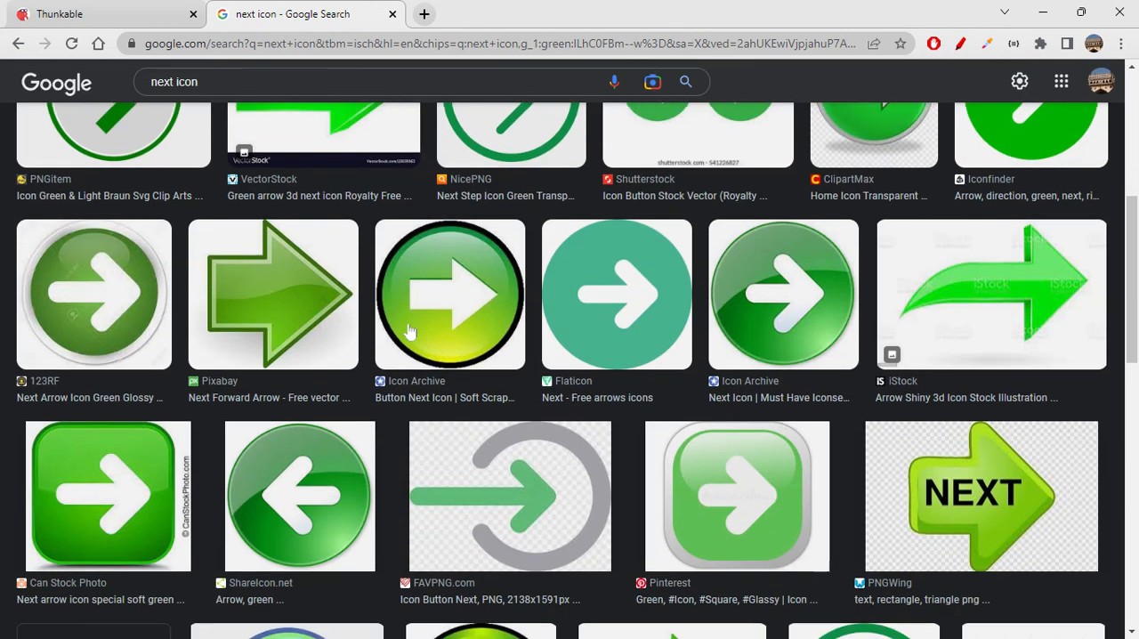
pyautogui.scroll(7, 409, 331)
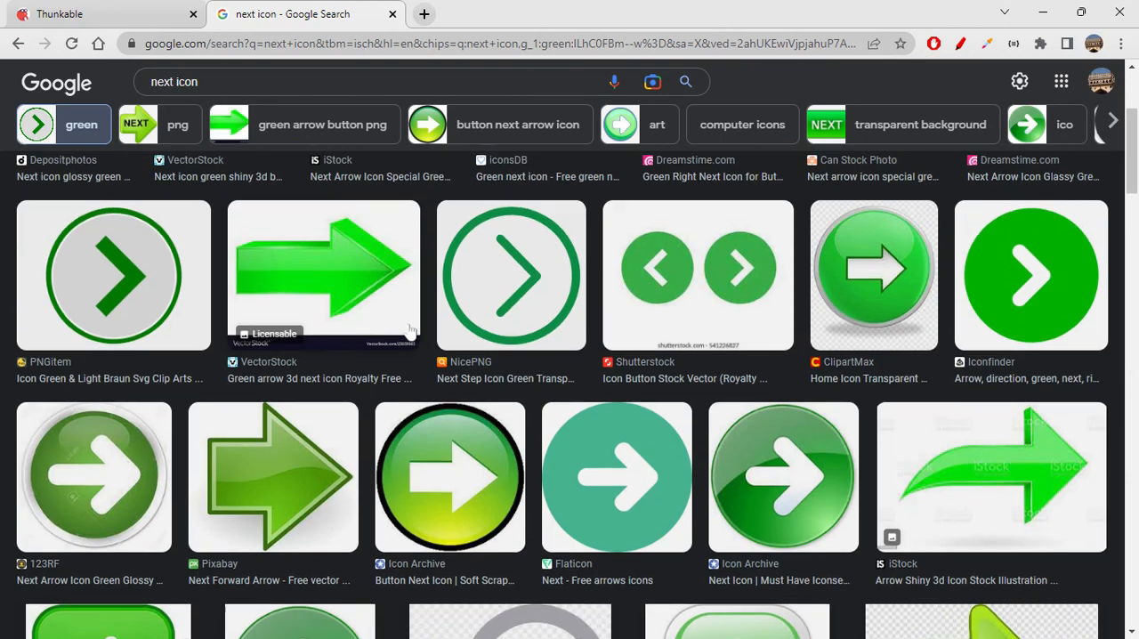
# - Preview green round arrow icons and choose Icon Archive's Next Icon from the Must Have Iconset, copying its image address
pyautogui.click(376, 320)
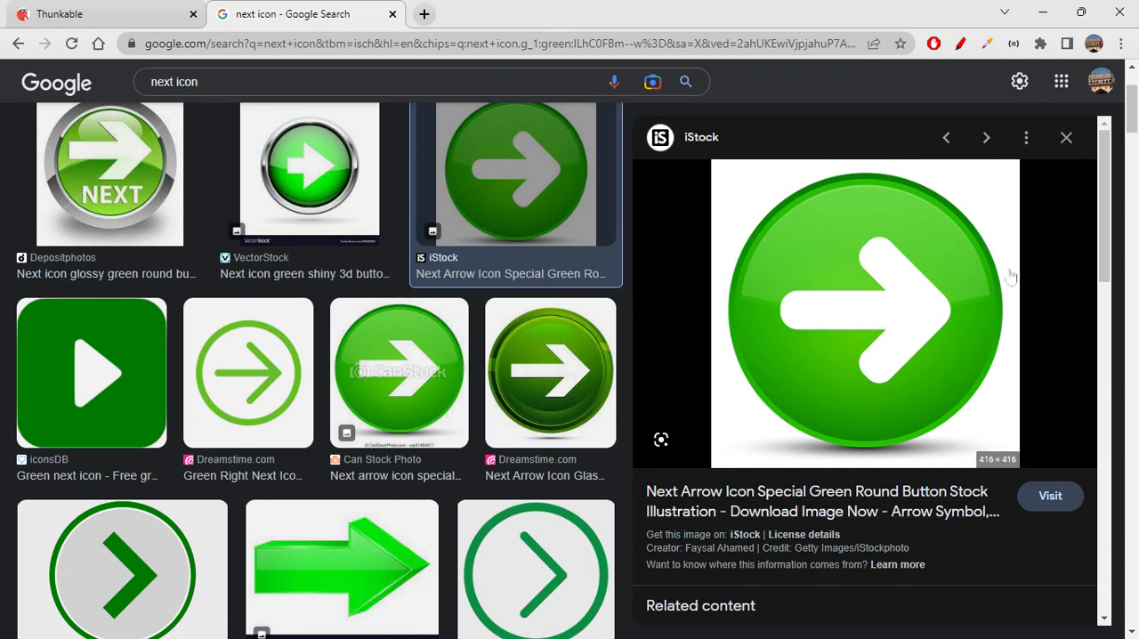
pyautogui.click(423, 394)
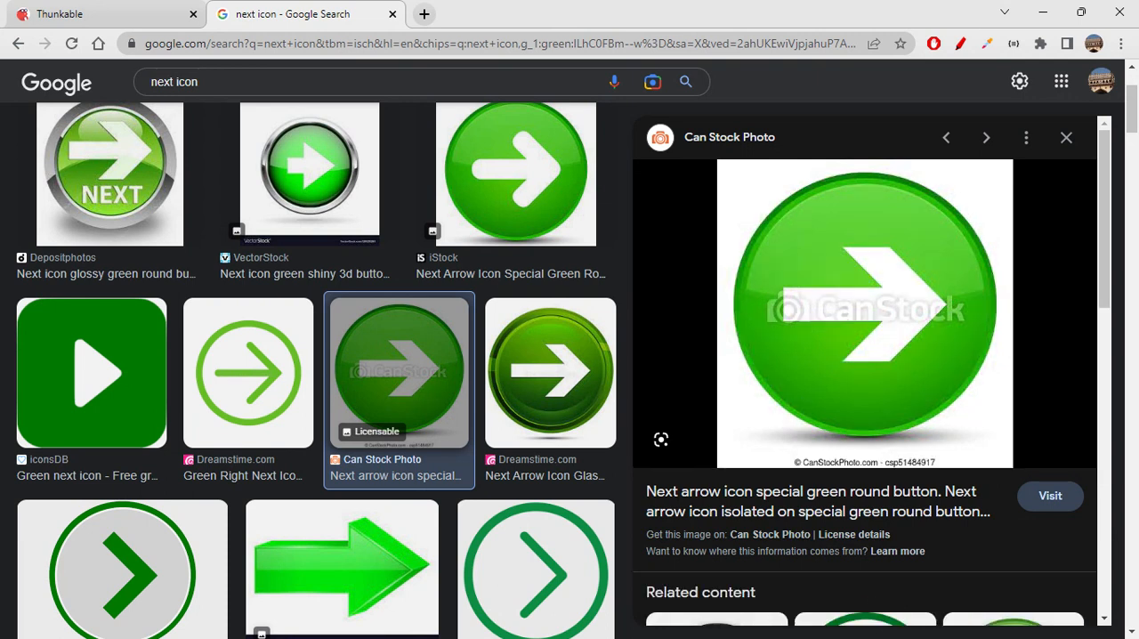
pyautogui.scroll(-4, 422, 395)
pyautogui.scroll(-1, 422, 395)
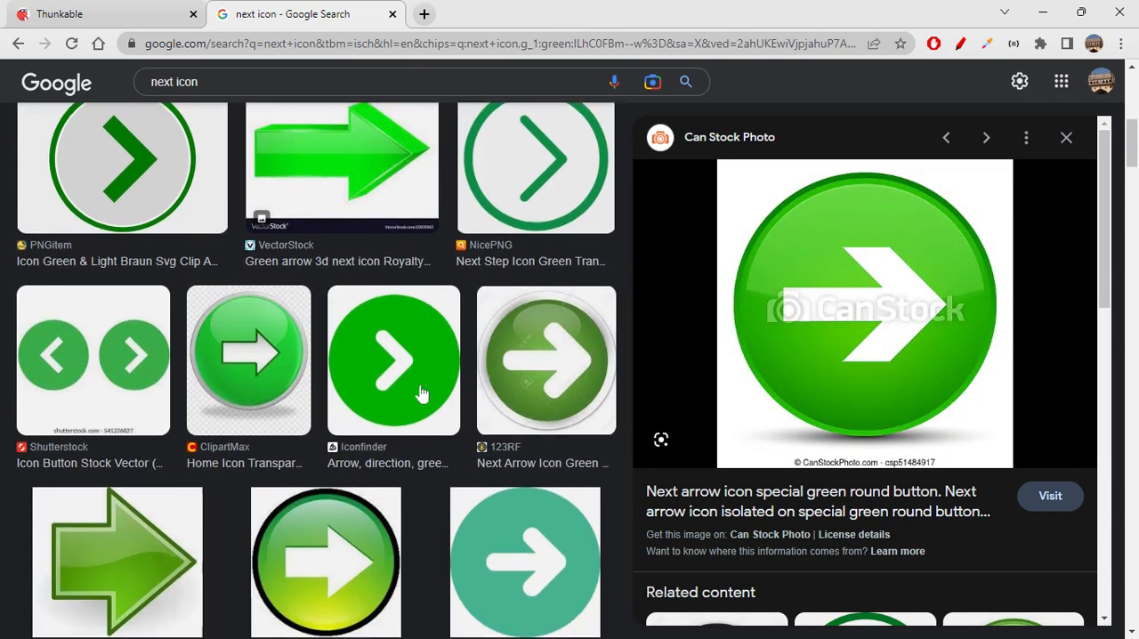
pyautogui.scroll(-4, 422, 394)
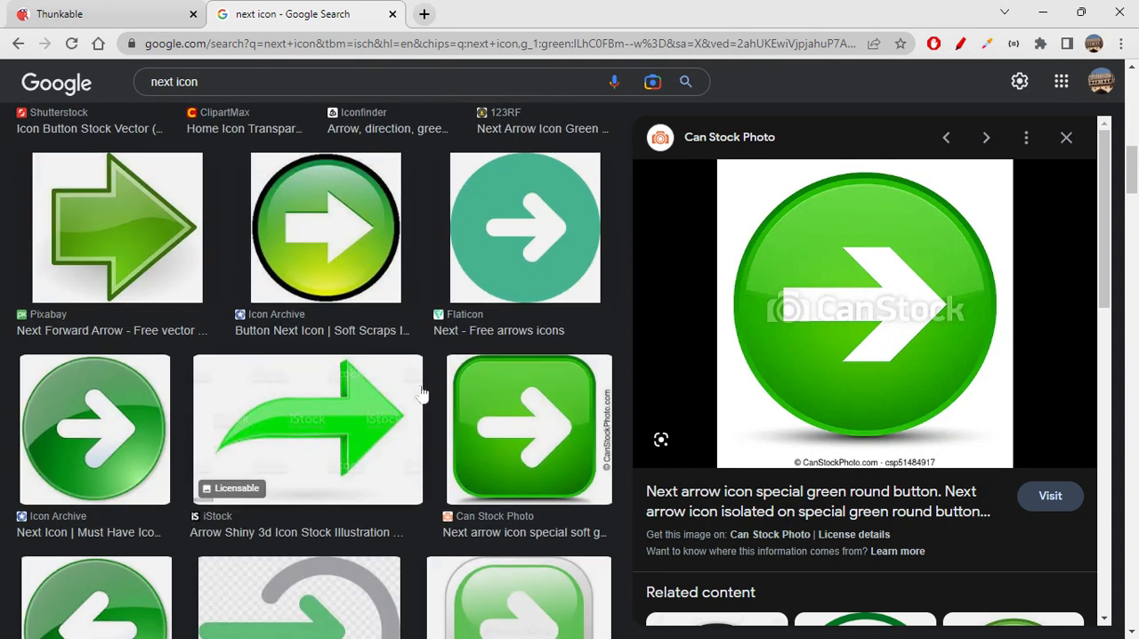
pyautogui.scroll(-3, 422, 395)
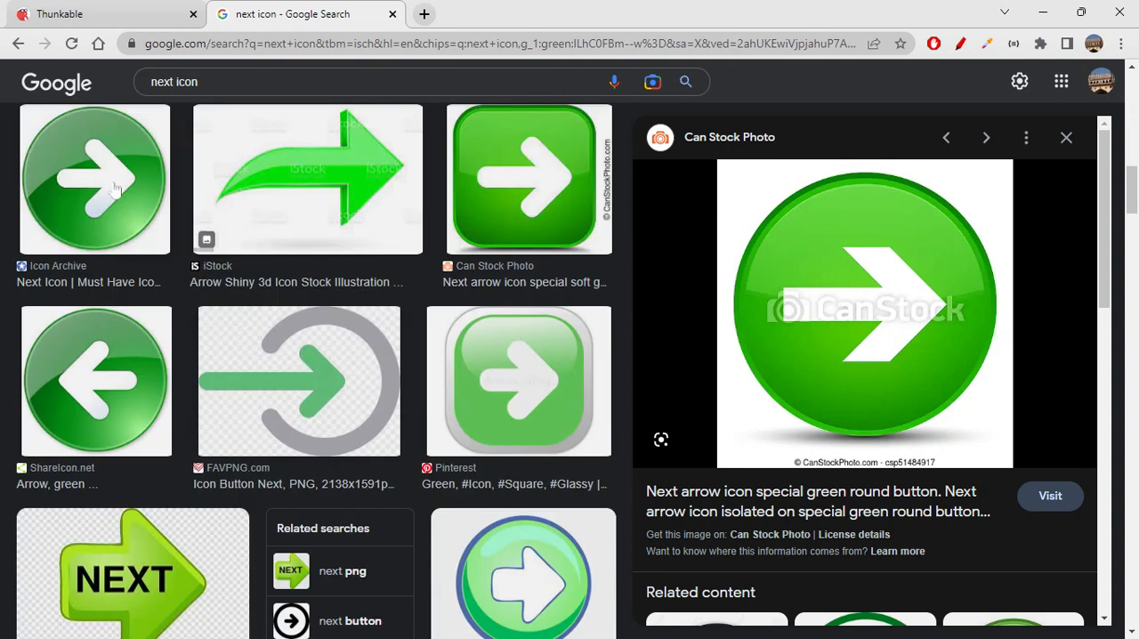
pyautogui.click(114, 190)
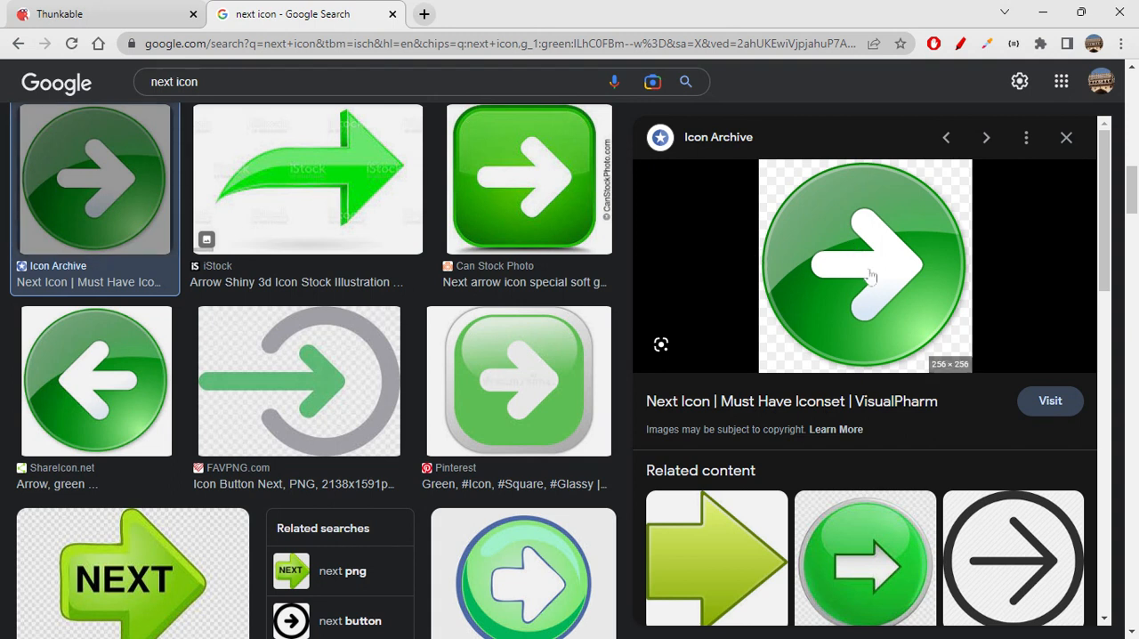
# - Switch to Thunkable and replace nextButton's background picture with the copied next icon address
pyautogui.click(166, 18)
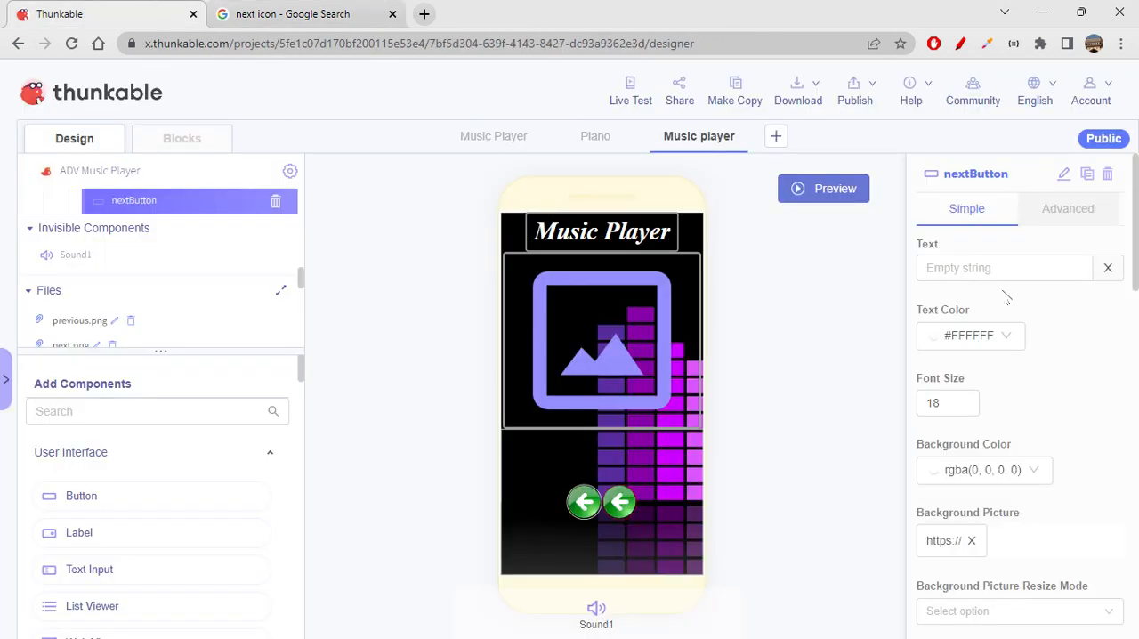
pyautogui.scroll(-3, 977, 471)
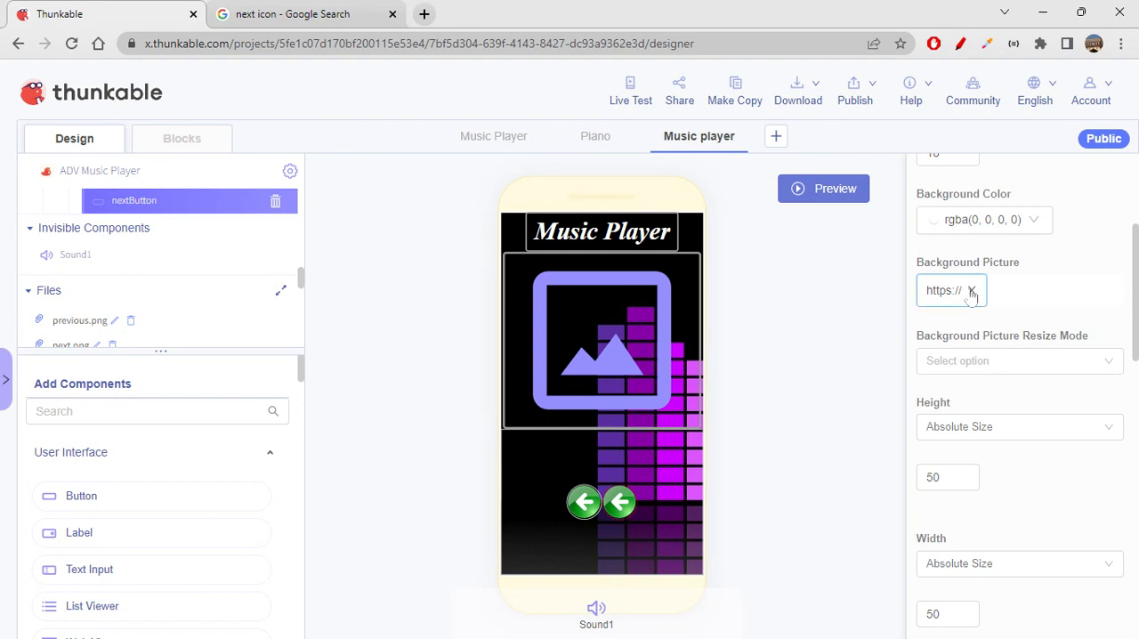
pyautogui.click(972, 293)
pyautogui.hotkey('ctrl', 'v')
pyautogui.click(798, 354)
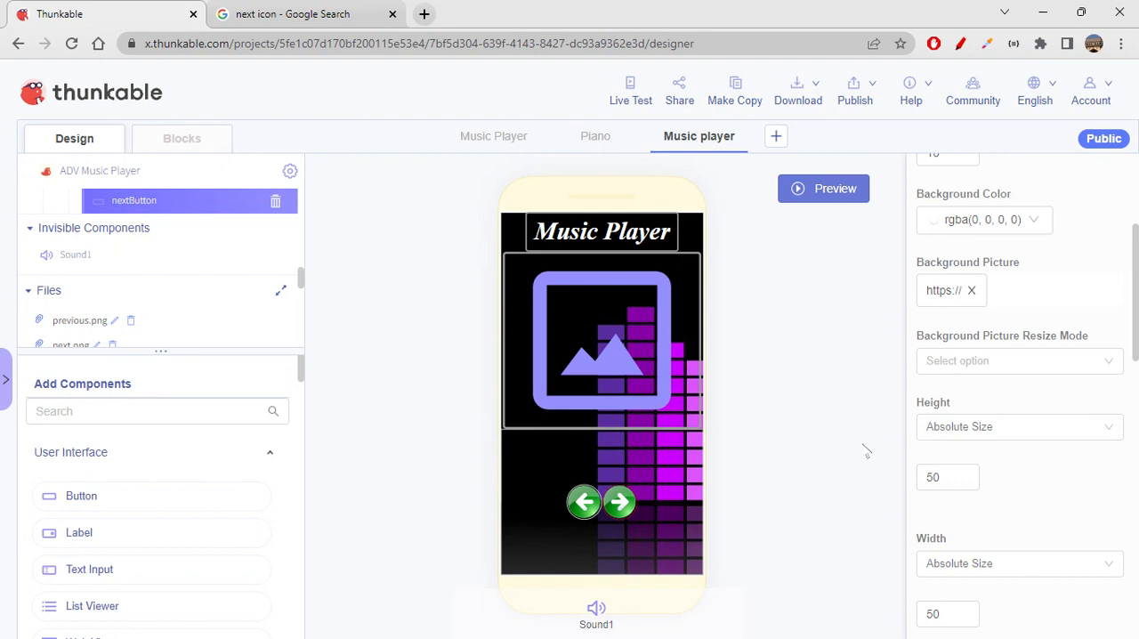
# - Try left margins of 20 px and 30 px on nextButton, and settle on 50 px
pyautogui.scroll(-6, 1042, 478)
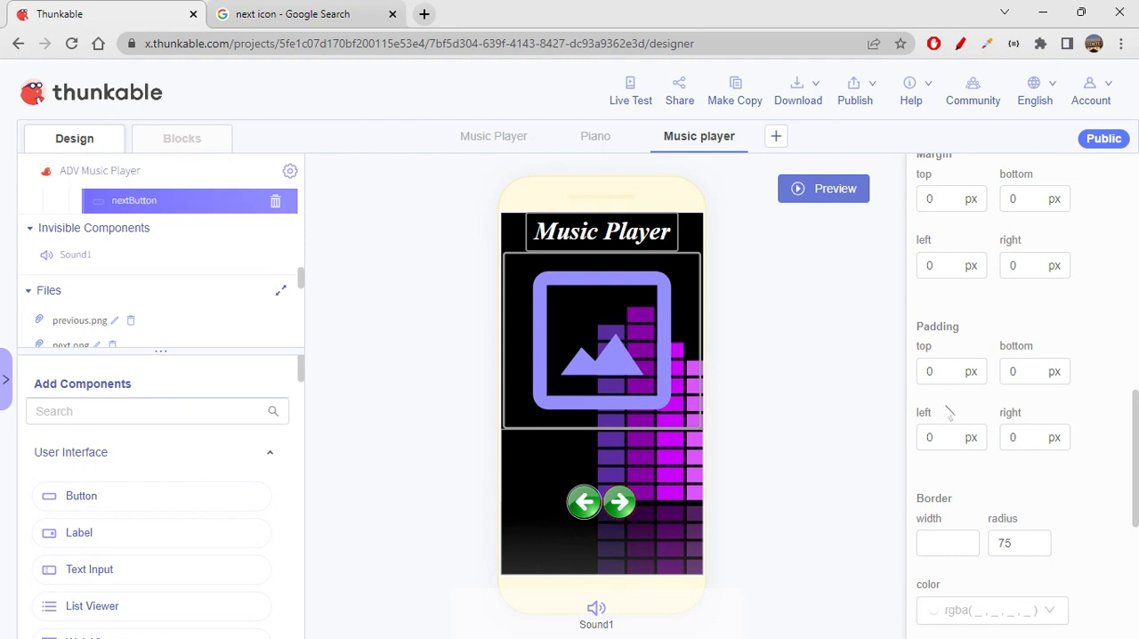
pyautogui.click(939, 436)
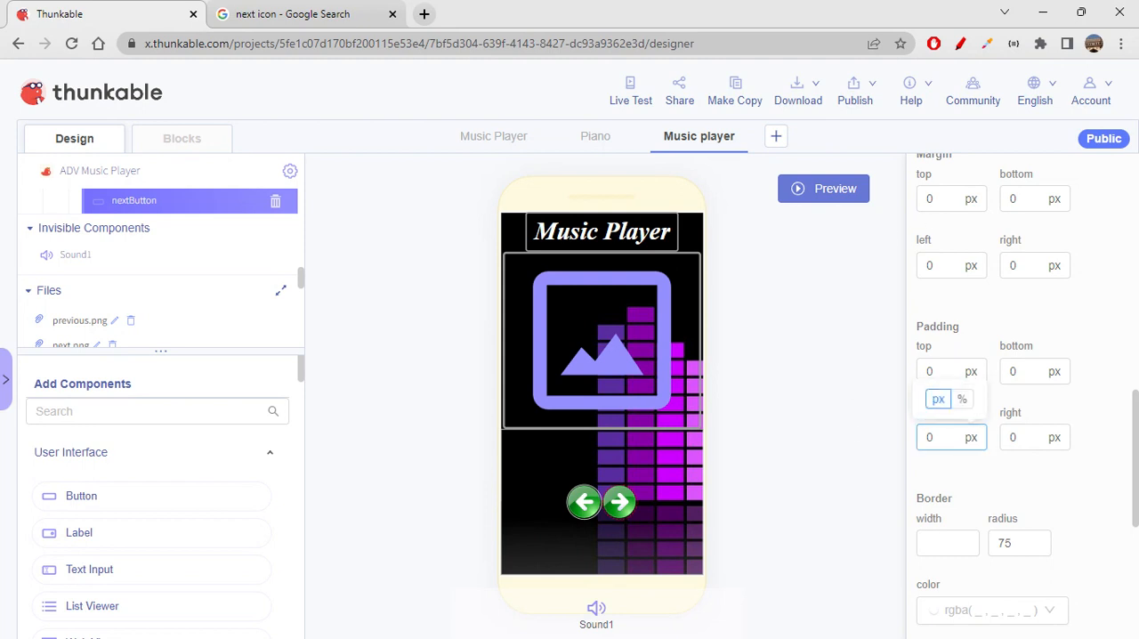
pyautogui.scroll(1, 1012, 408)
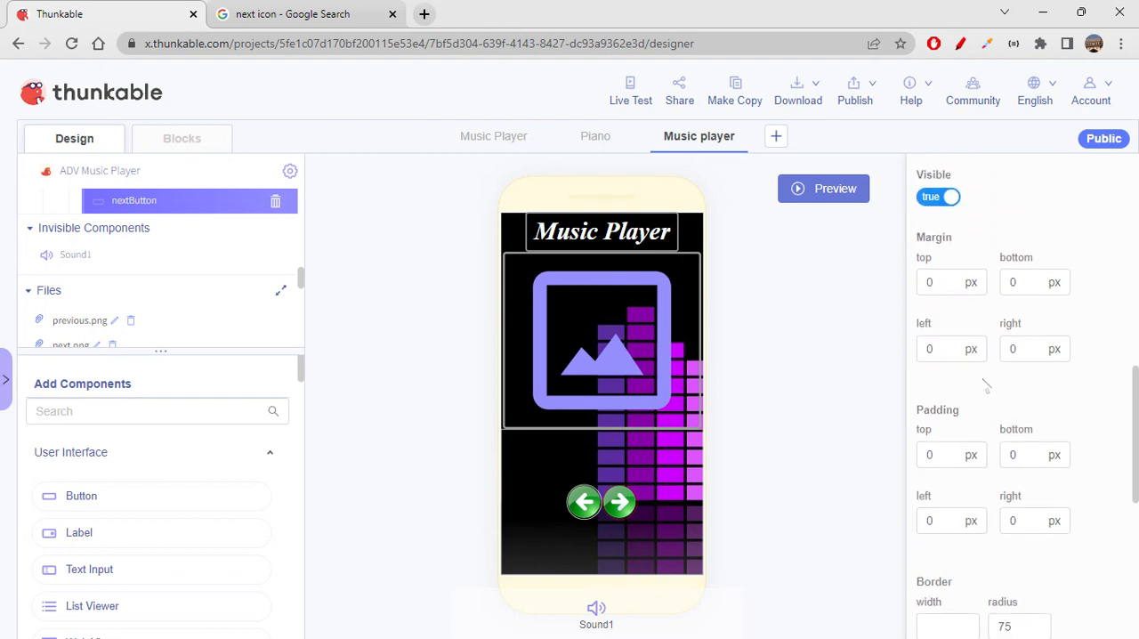
pyautogui.moveTo(970, 349)
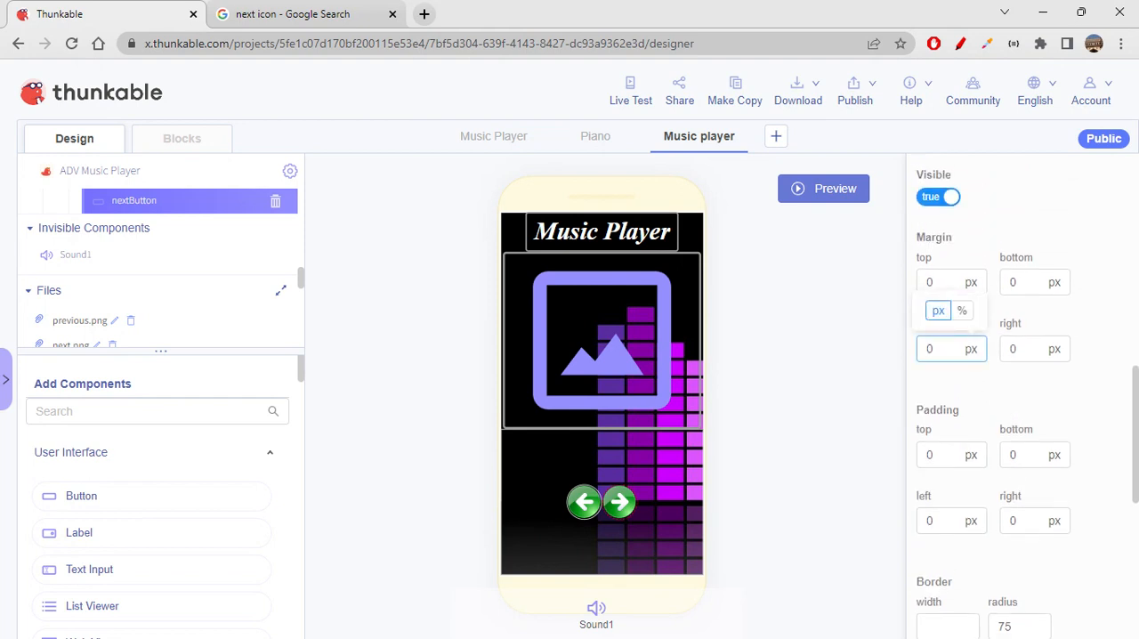
pyautogui.moveTo(725, 458); pyautogui.dragTo(919, 353)
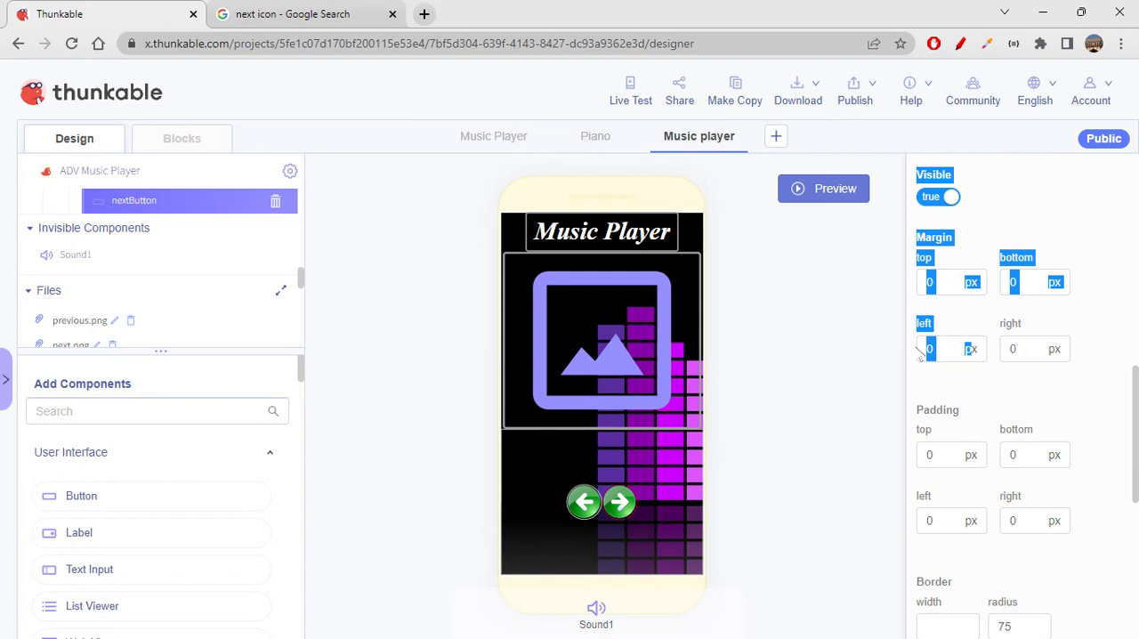
pyautogui.click(925, 349)
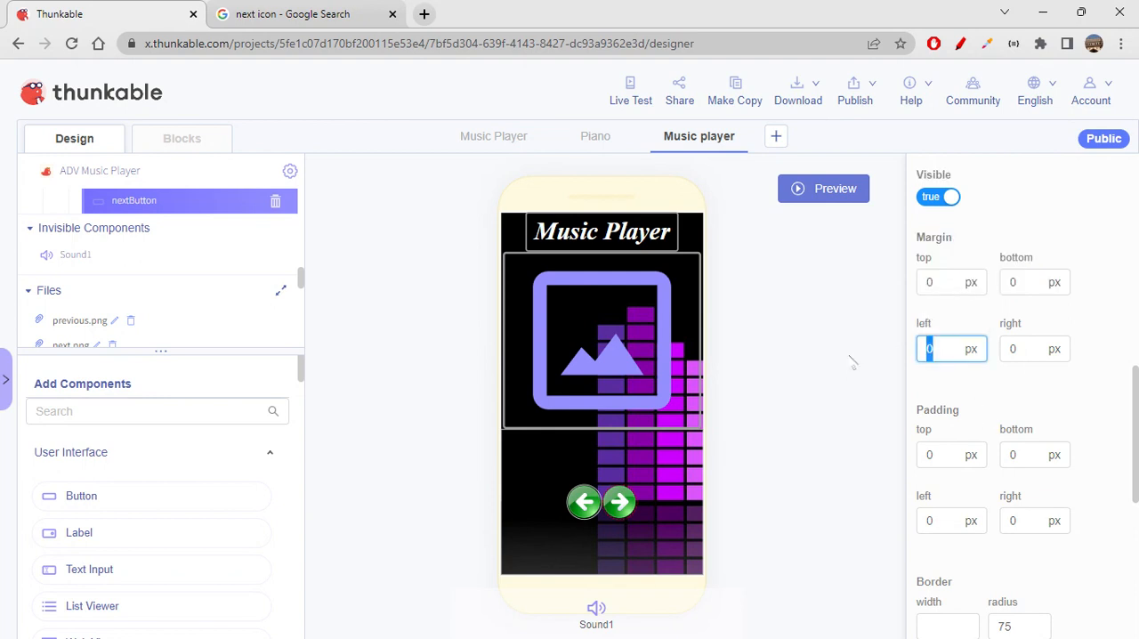
pyautogui.write('20')
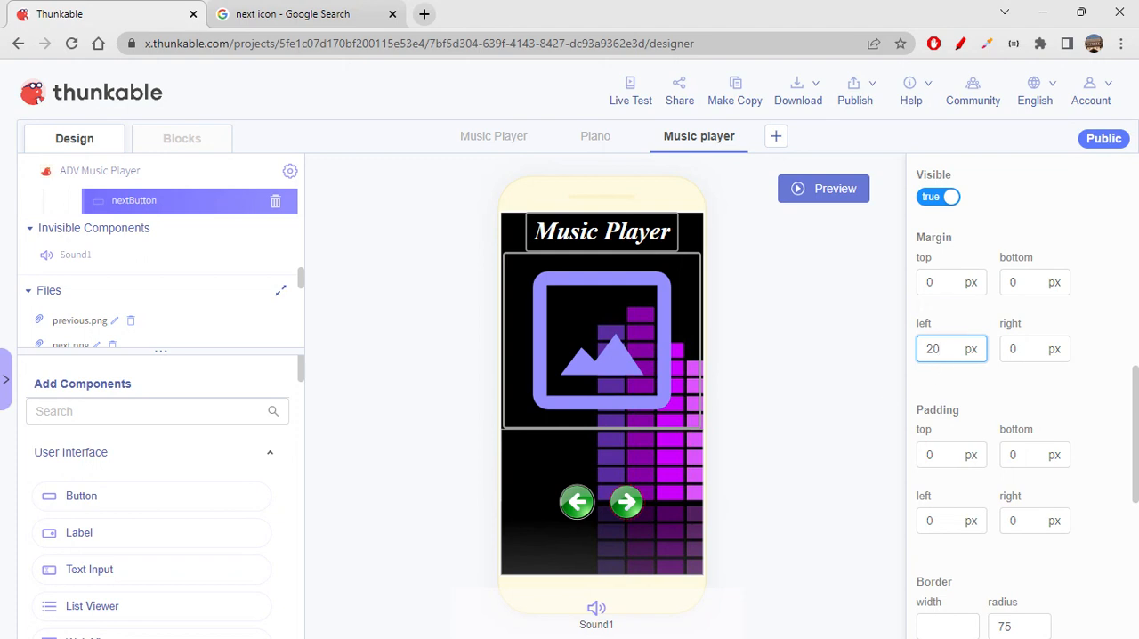
pyautogui.doubleClick(933, 349)
pyautogui.write('30')
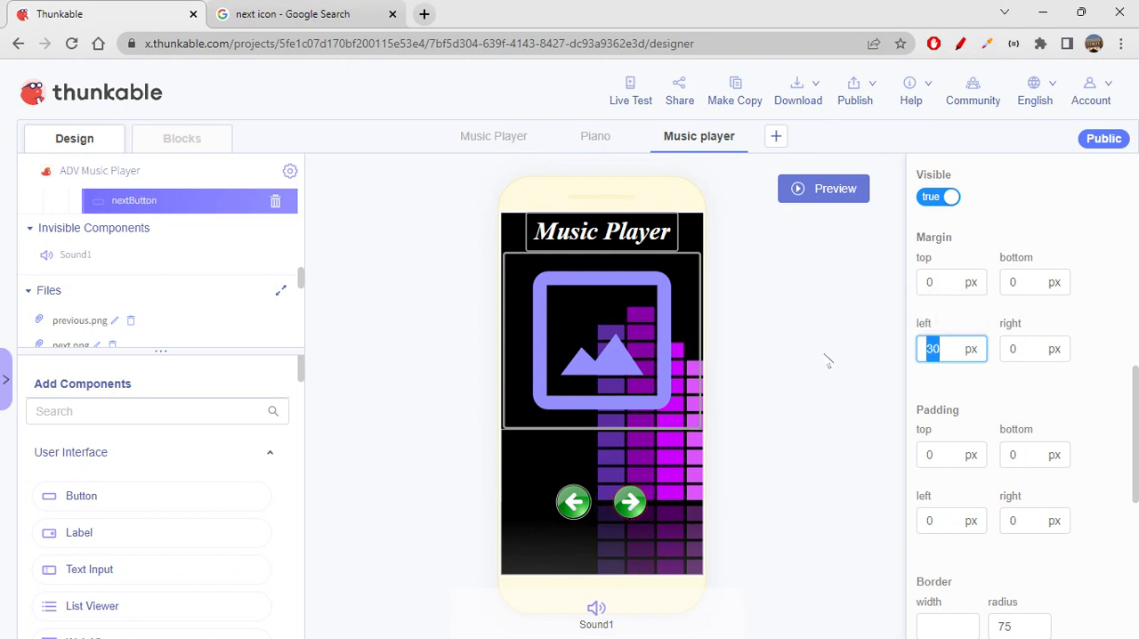
pyautogui.write('50')
pyautogui.click(976, 409)
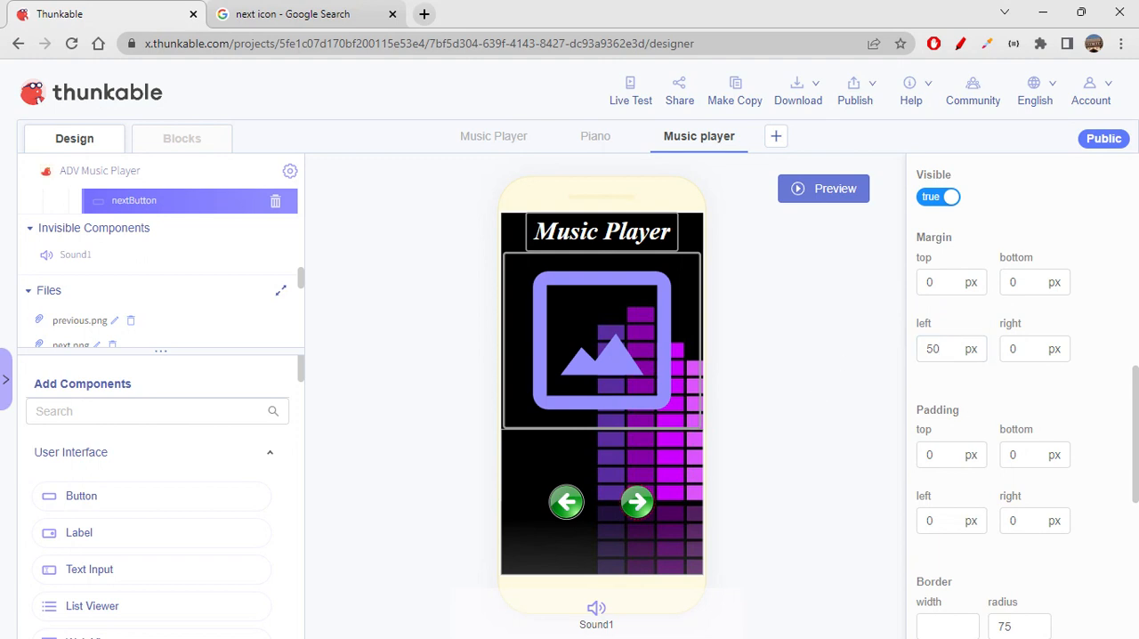
# - Set nextButton's border width to 3
pyautogui.scroll(-5, 1003, 507)
pyautogui.scroll(2, 1003, 507)
pyautogui.click(948, 400)
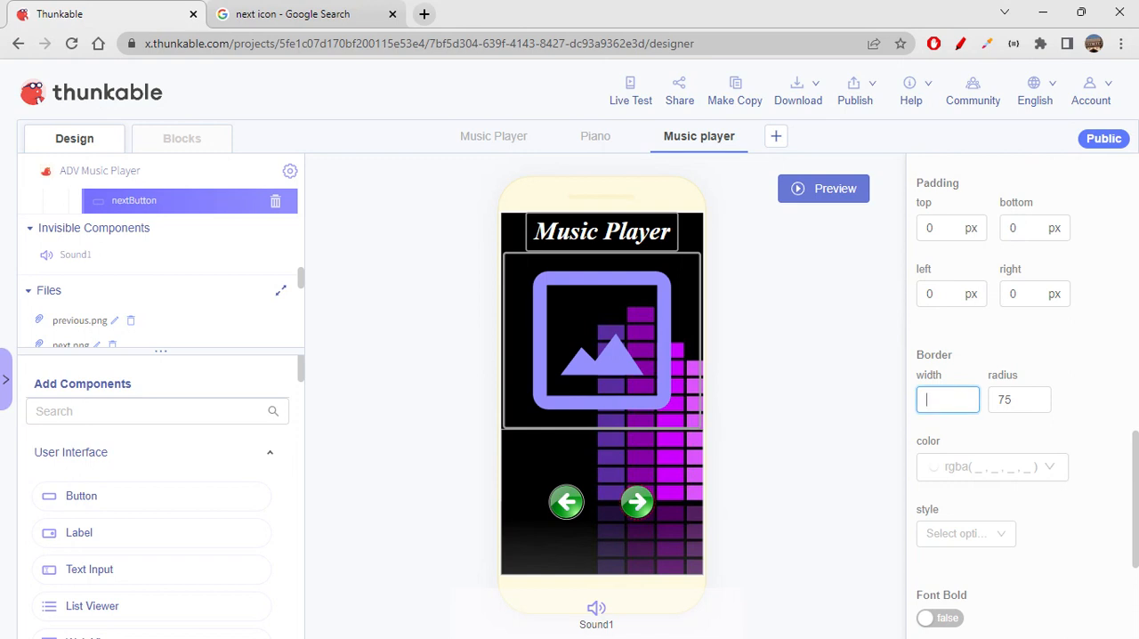
pyautogui.write('3')
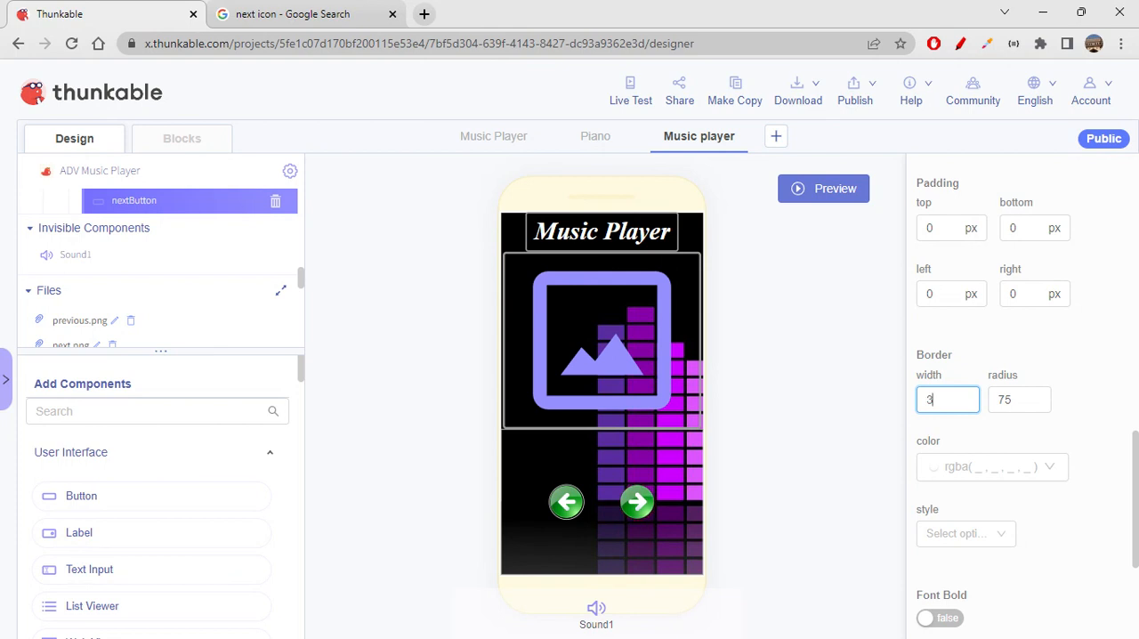
# - Give nextButton's border the color rgba(155, 155, 155, 1) and a solid style, and turn on its Raised option
pyautogui.click(986, 464)
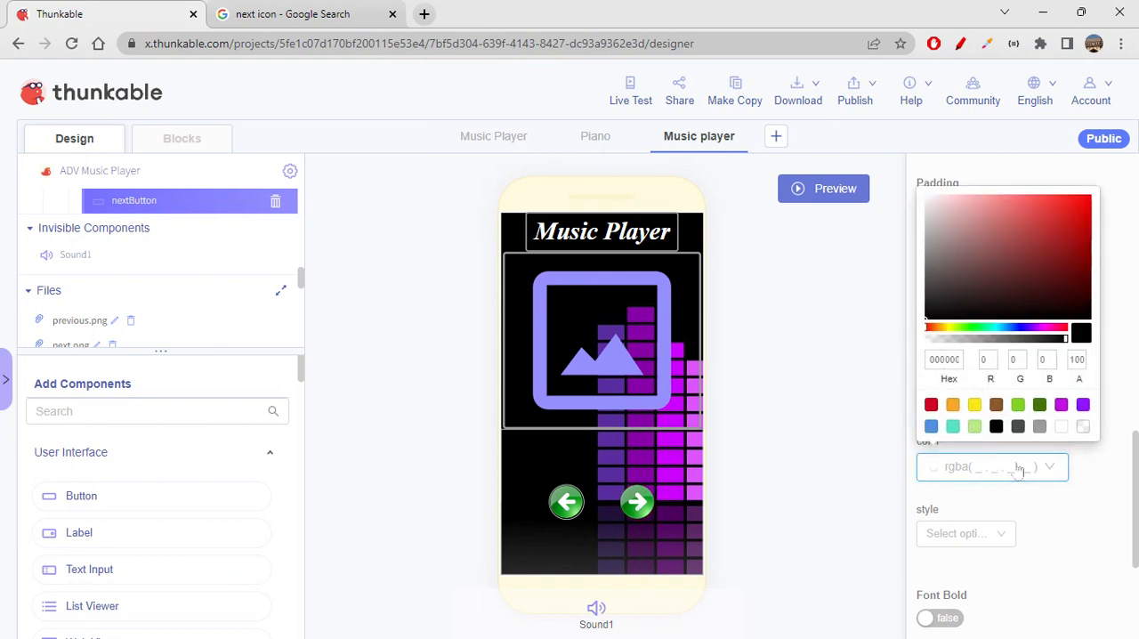
pyautogui.click(1040, 426)
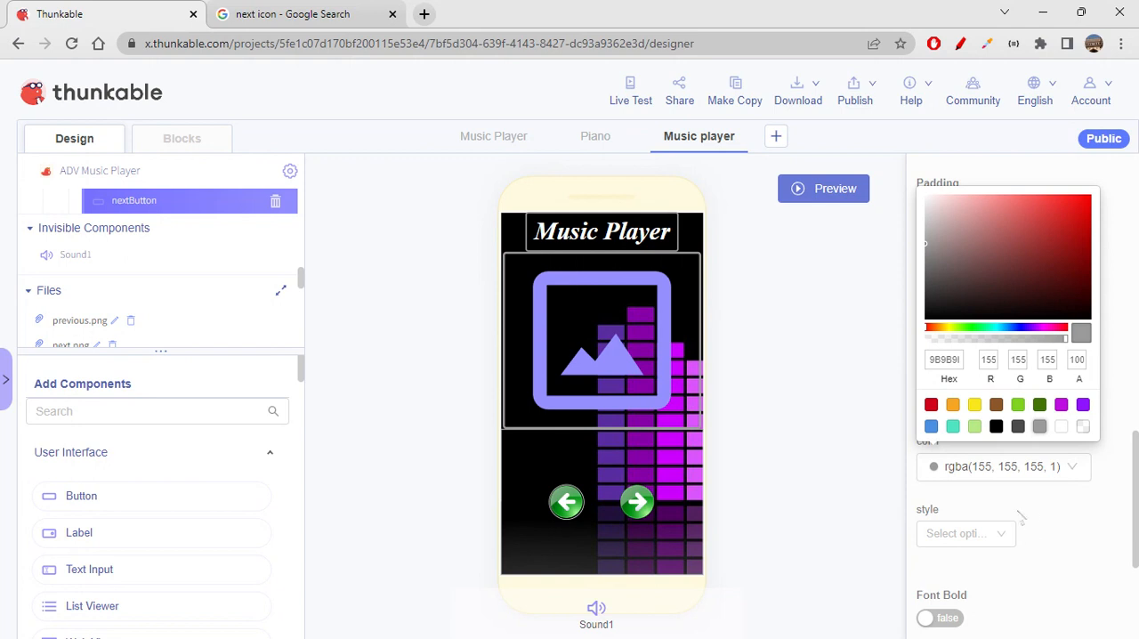
pyautogui.click(1060, 513)
pyautogui.scroll(-2, 1024, 485)
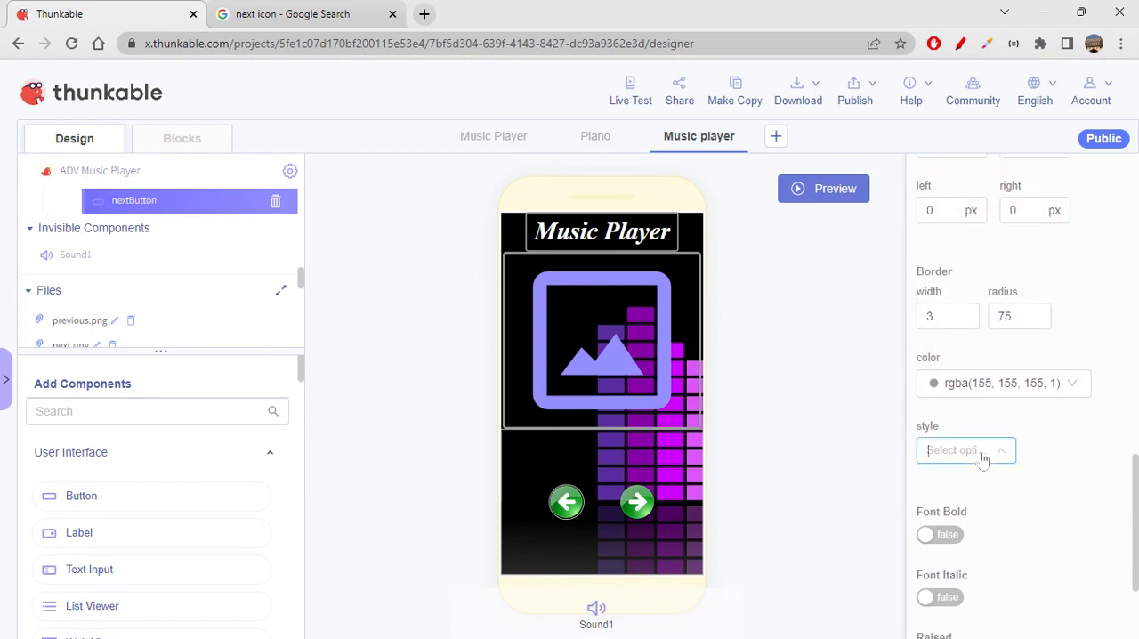
pyautogui.click(983, 452)
pyautogui.click(972, 491)
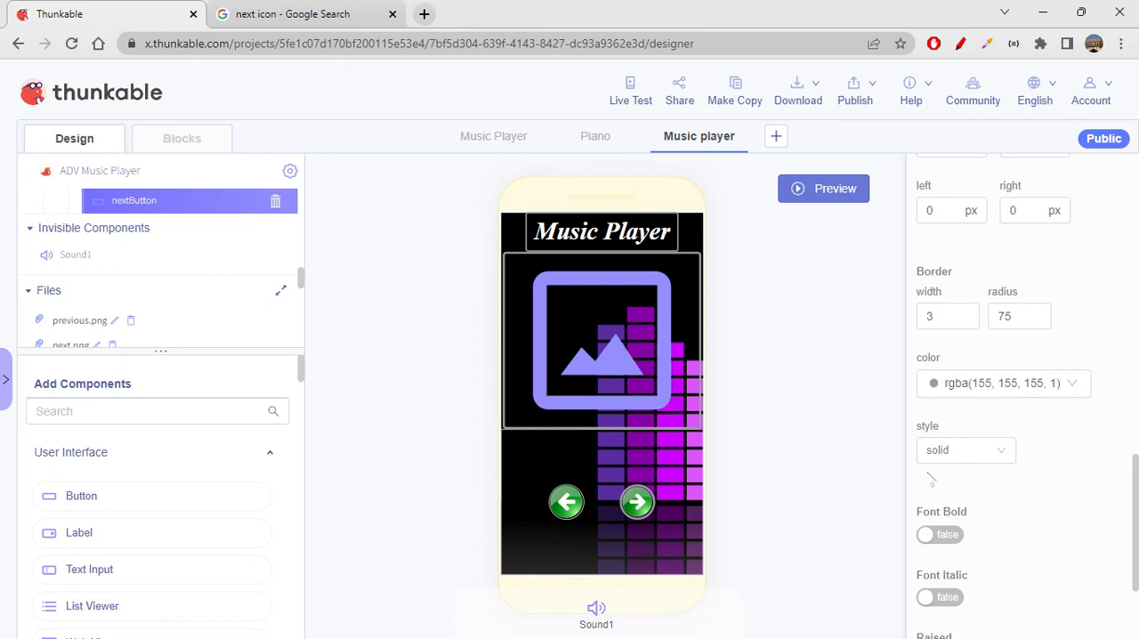
pyautogui.scroll(-2, 995, 454)
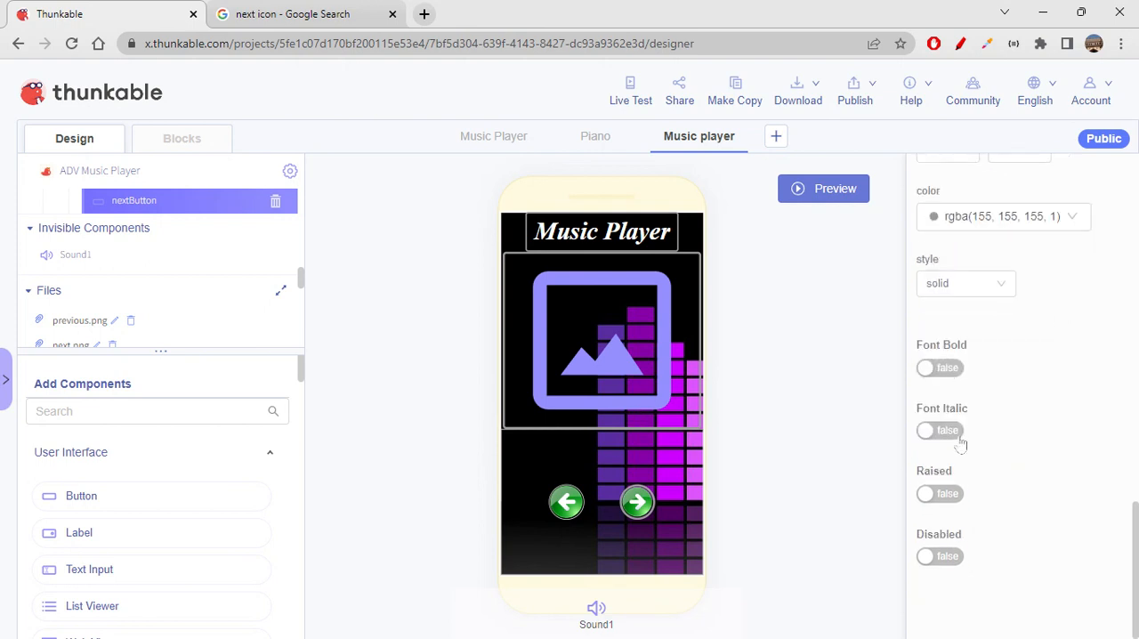
pyautogui.click(955, 501)
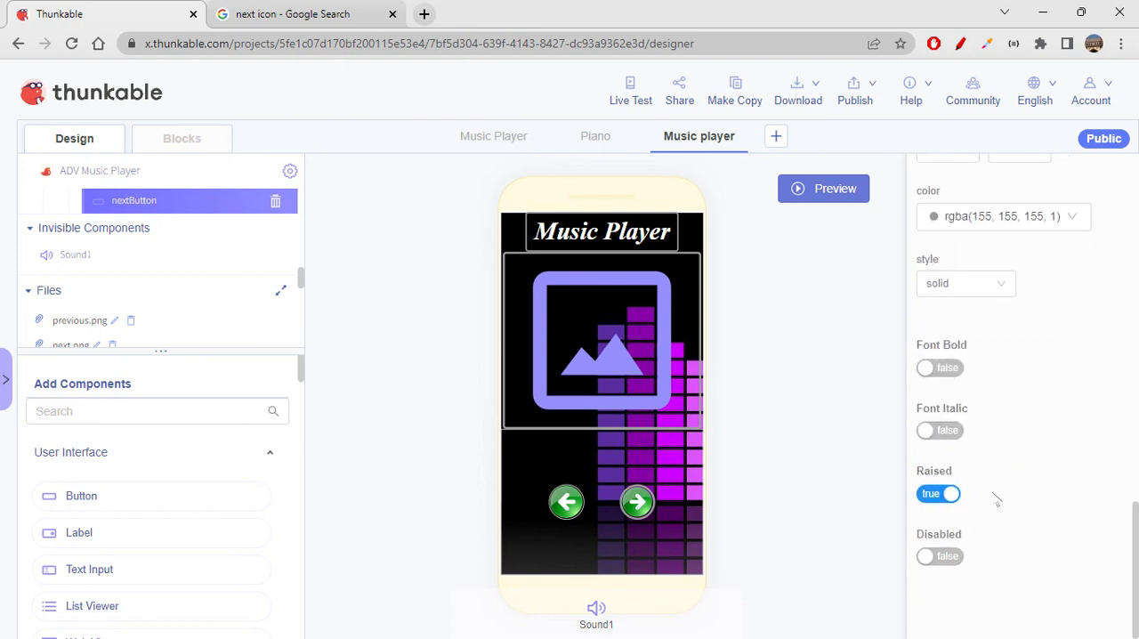
# - Give prevButton a solid border with width 3 and color rgba(155, 155, 155, 1)
pyautogui.click(567, 511)
pyautogui.click(950, 494)
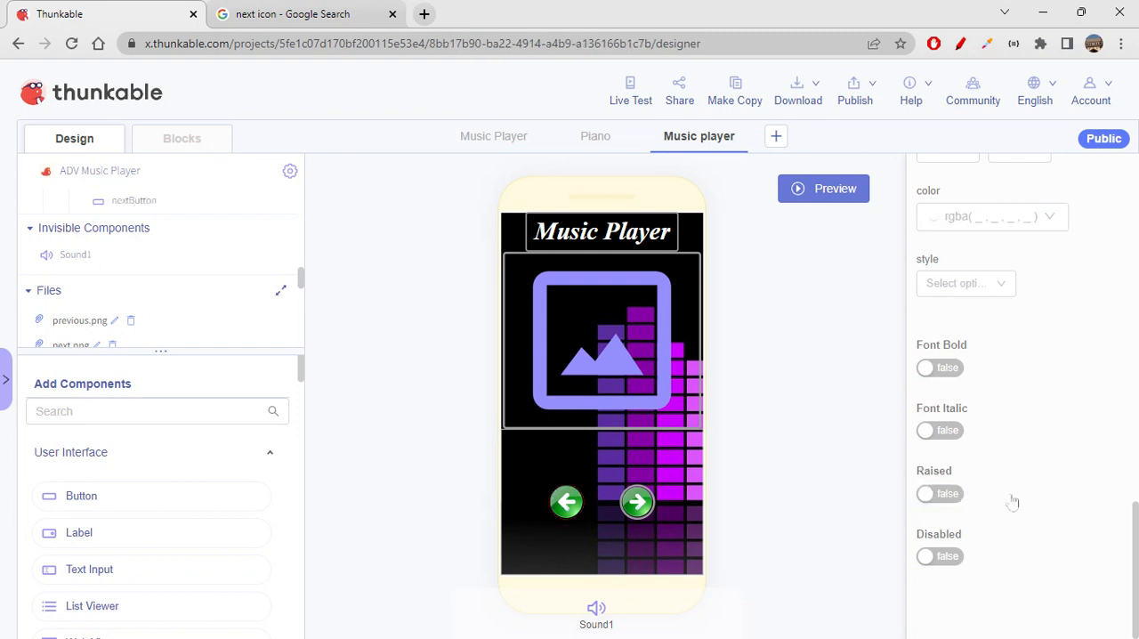
pyautogui.scroll(3, 1012, 501)
pyautogui.click(947, 399)
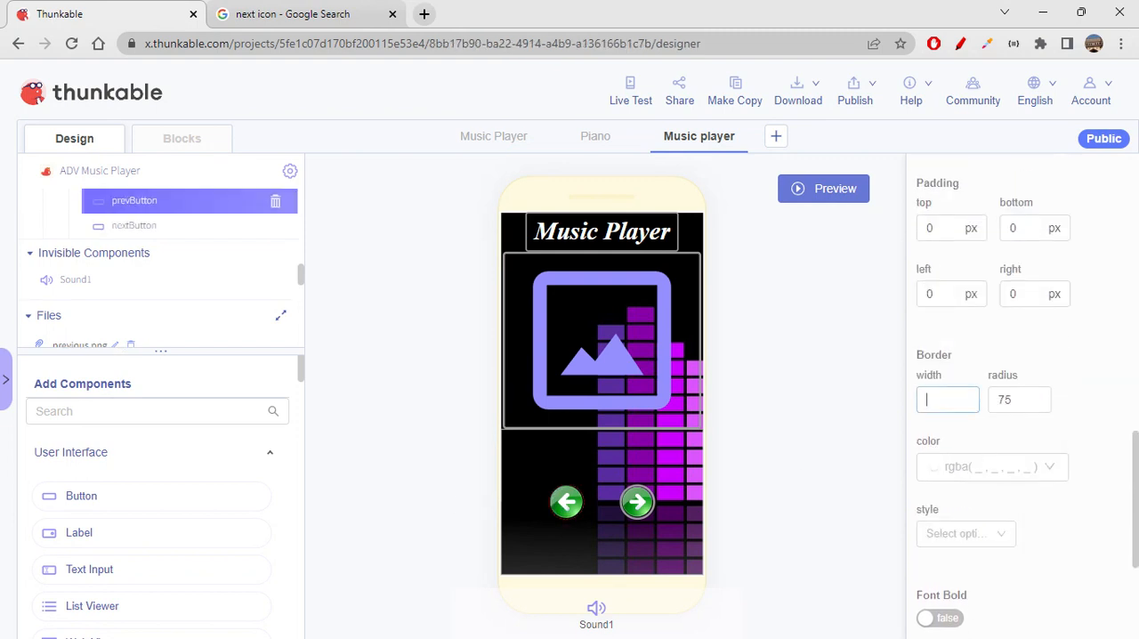
pyautogui.write('3')
pyautogui.click(957, 492)
pyautogui.click(1016, 480)
pyautogui.click(1040, 428)
pyautogui.click(975, 534)
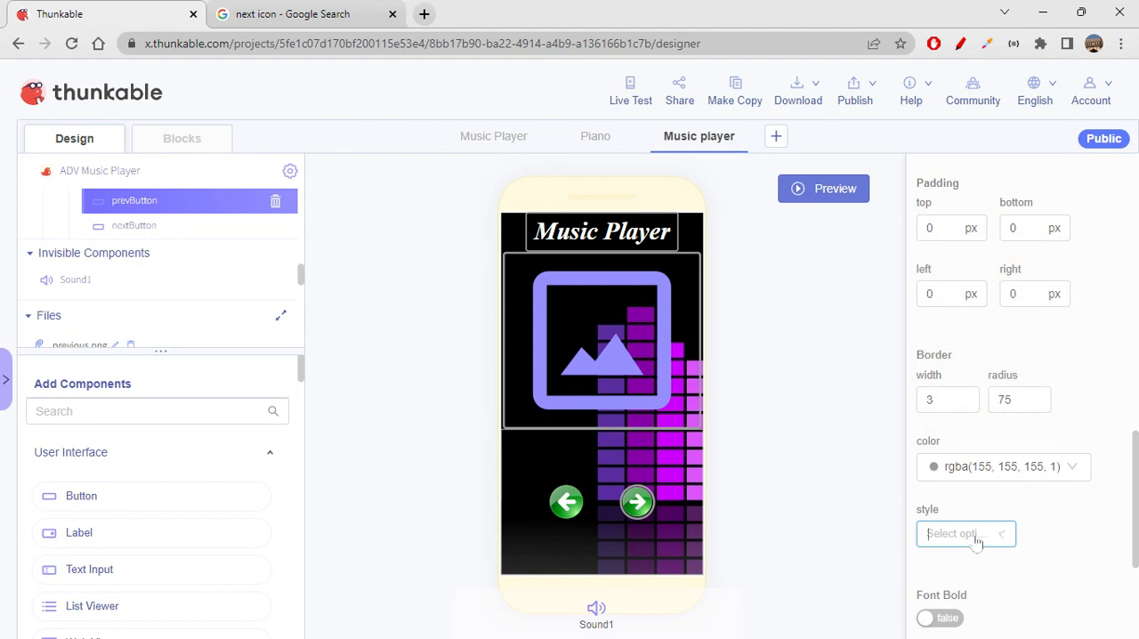
pyautogui.click(976, 534)
pyautogui.click(974, 563)
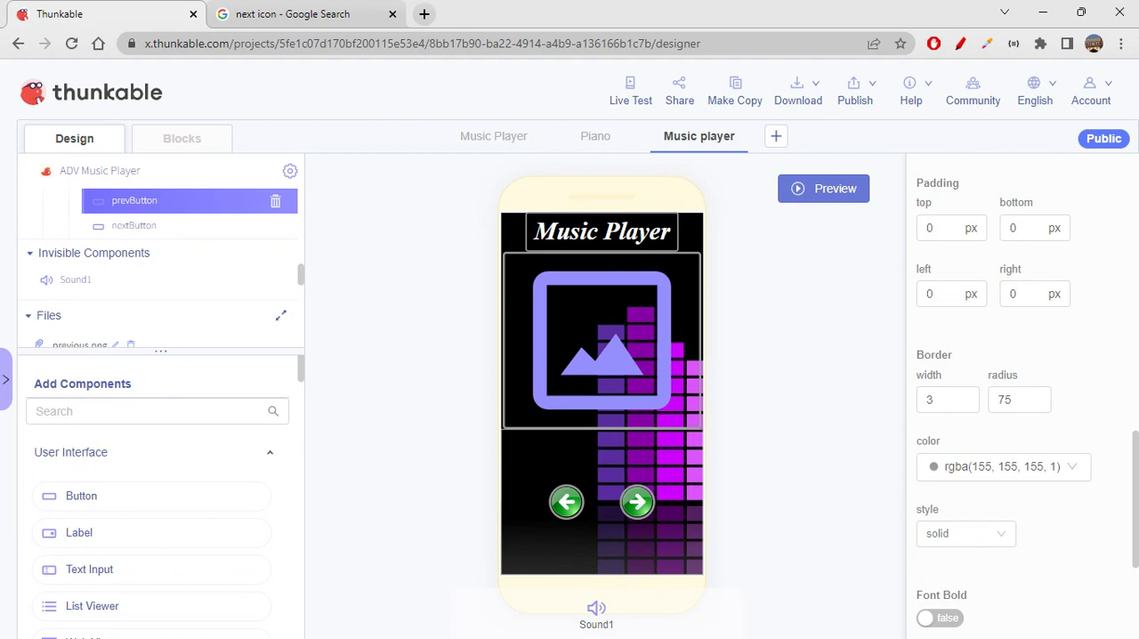
# - Rename Row1, which holds the previous and next buttons, as prevNextRow
pyautogui.scroll(1, 160, 236)
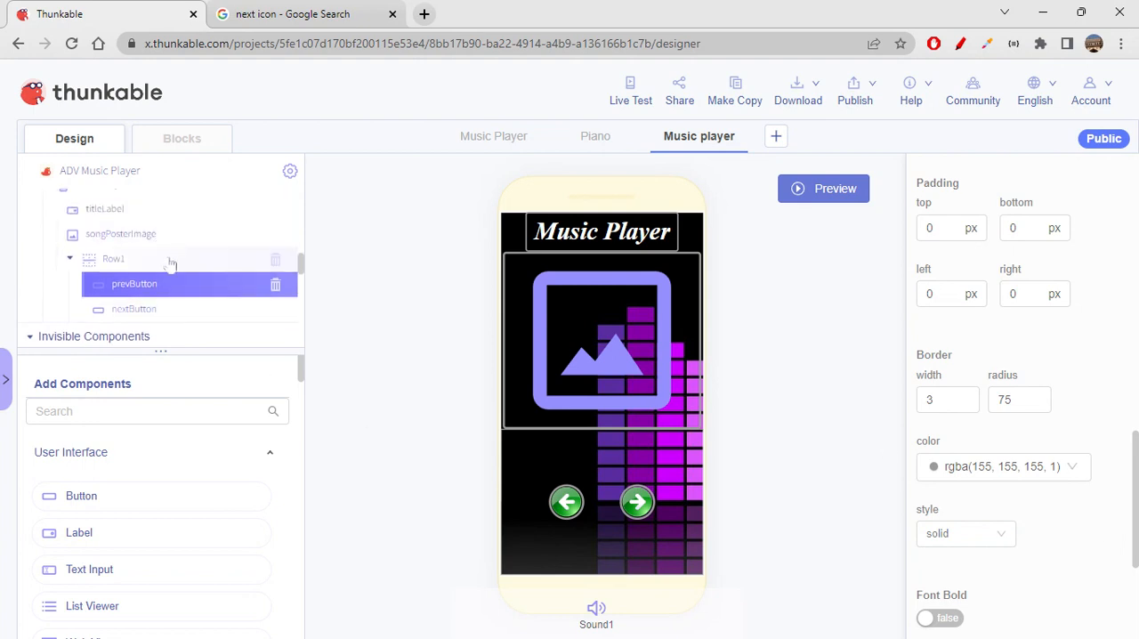
pyautogui.click(185, 259)
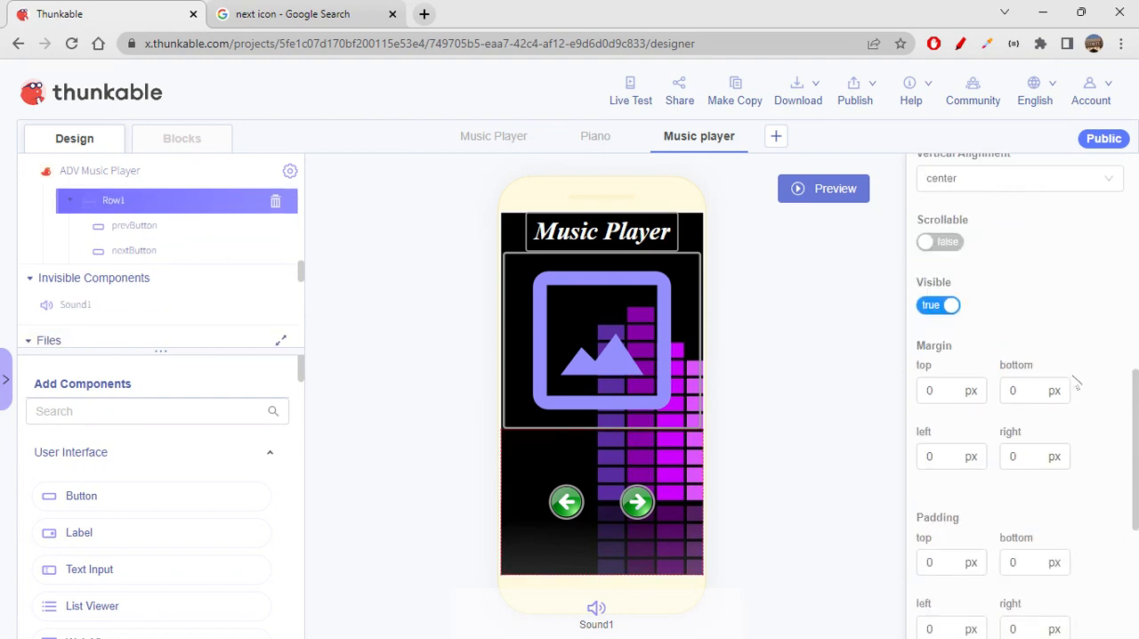
pyautogui.scroll(5, 1068, 375)
pyautogui.scroll(2, 1068, 374)
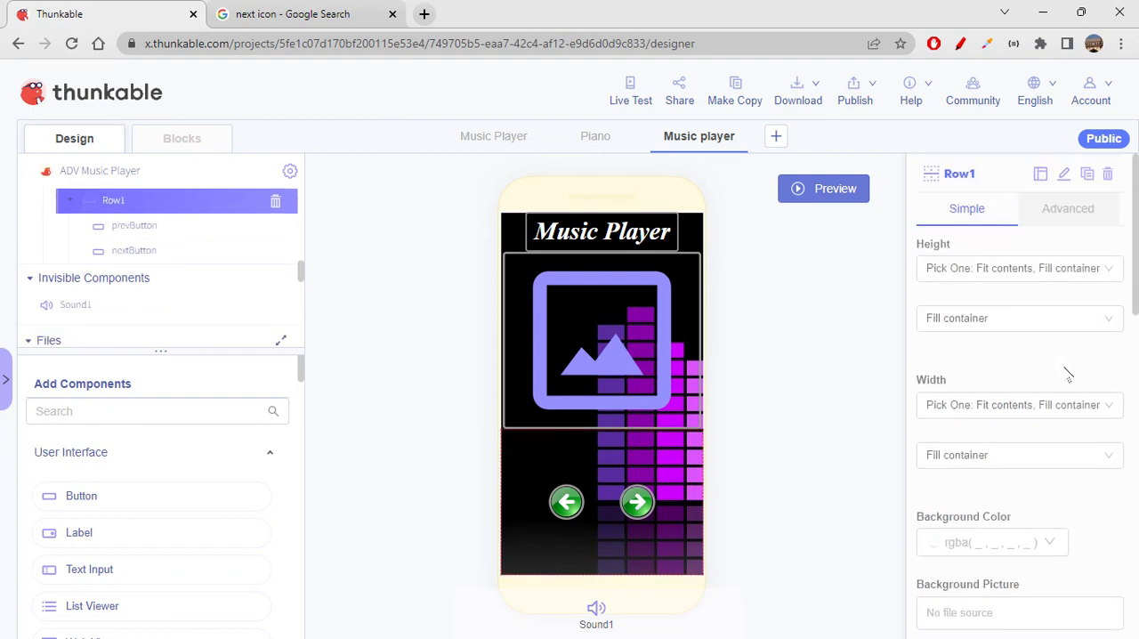
pyautogui.click(1053, 174)
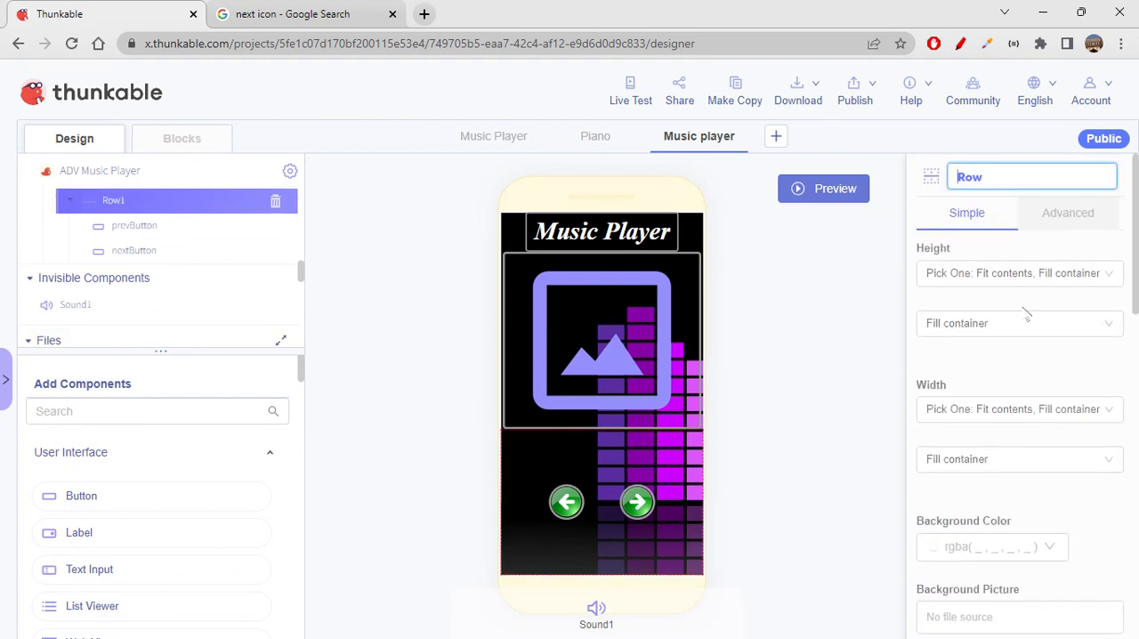
pyautogui.write('prevNext')
pyautogui.press('Return')
# - Duplicate prevNextRow with its two buttons and rename the copied row as playStopRow
pyautogui.click(1088, 175)
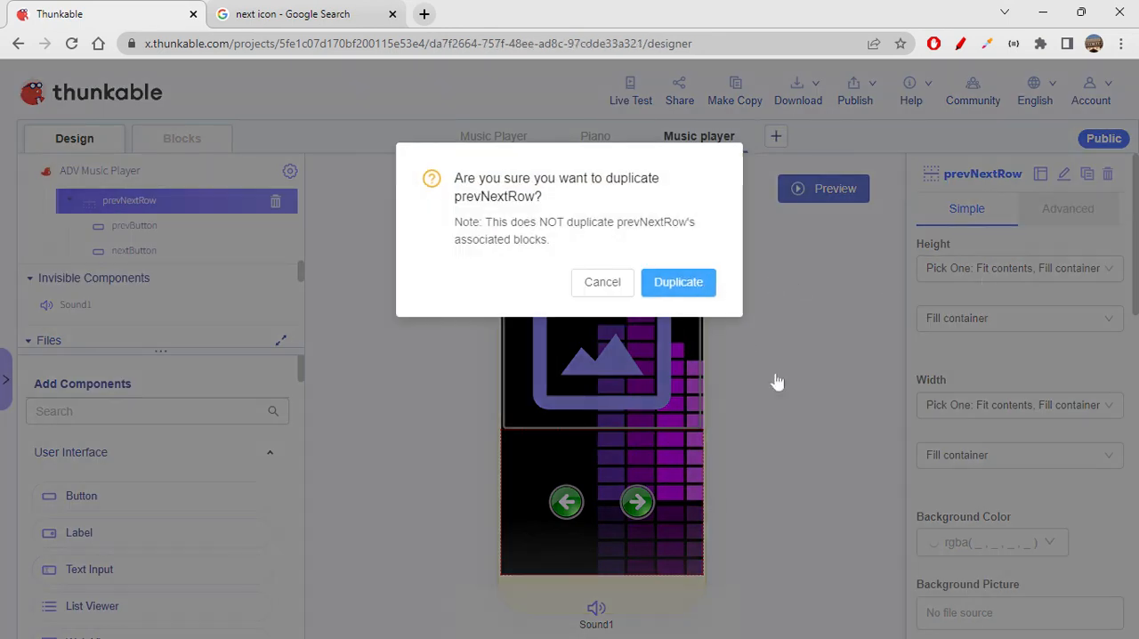
pyautogui.press('Return')
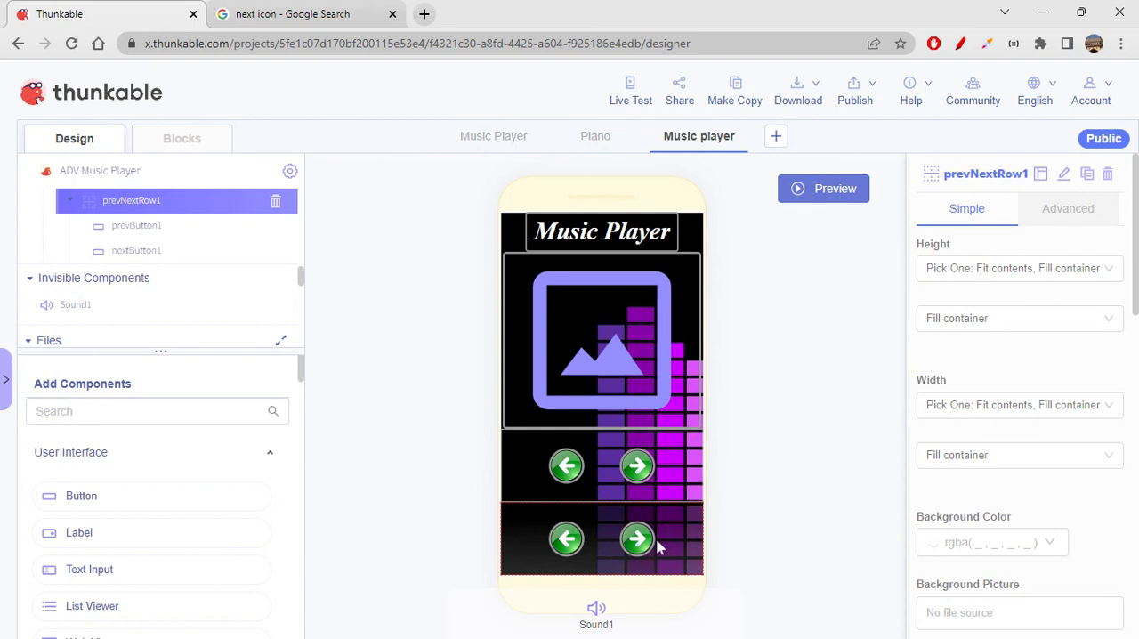
pyautogui.click(1064, 175)
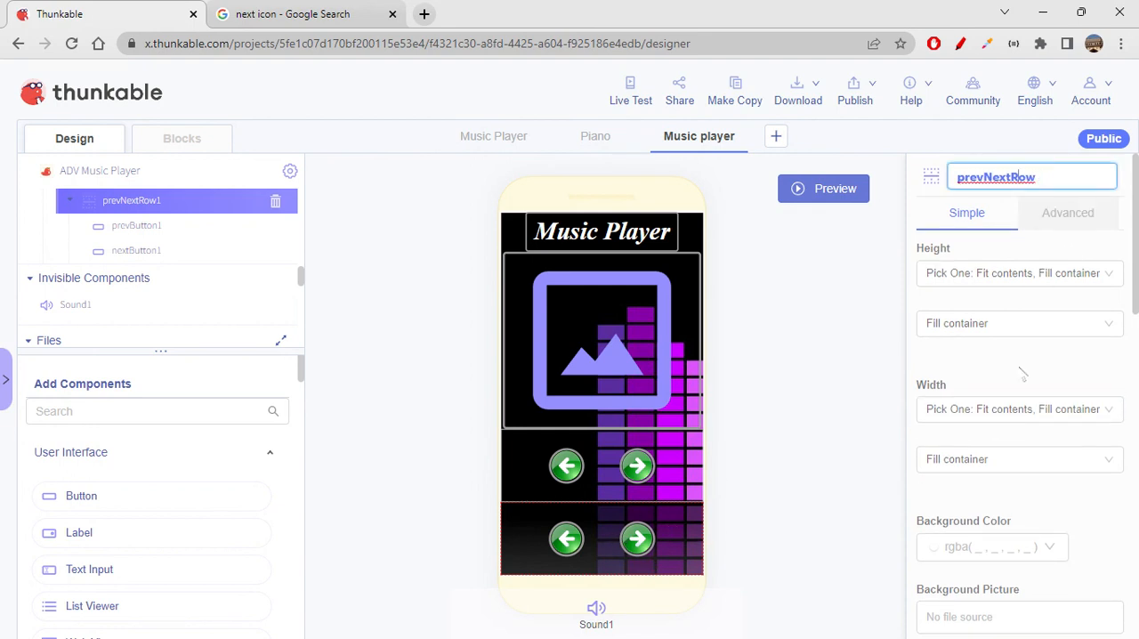
pyautogui.press('BackSpace')
pyautogui.press('BackSpace')
pyautogui.press('BackSpace')
pyautogui.press('BackSpace')
pyautogui.press('BackSpace')
pyautogui.press('BackSpace')
pyautogui.press('BackSpace')
pyautogui.press('BackSpace')
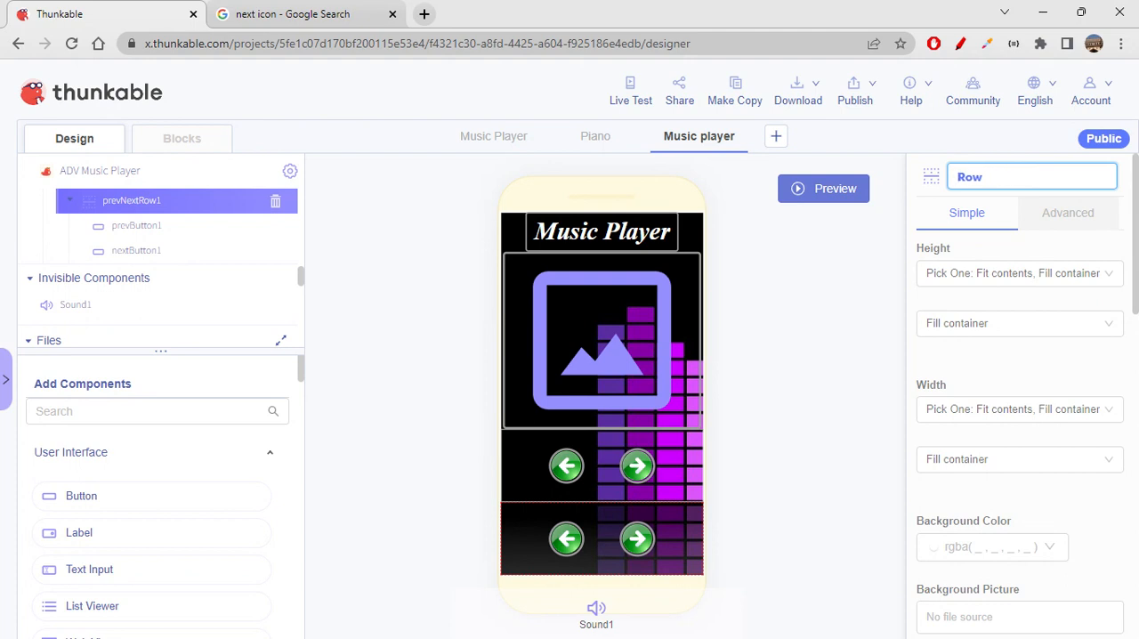
pyautogui.write('playStop')
pyautogui.press('Return')
# - Rename the duplicated row's prevButton1 as playButton
pyautogui.click(566, 538)
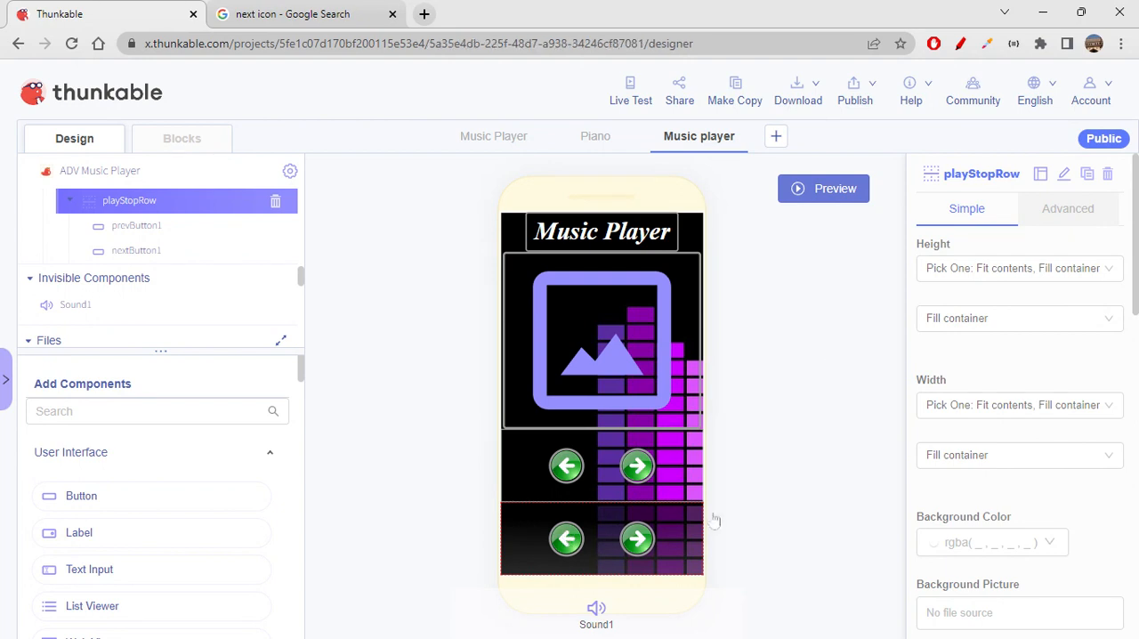
pyautogui.click(1067, 172)
pyautogui.press('Left')
pyautogui.press('Left')
pyautogui.press('BackSpace')
pyautogui.press('BackSpace')
pyautogui.press('BackSpace')
pyautogui.write('lay')
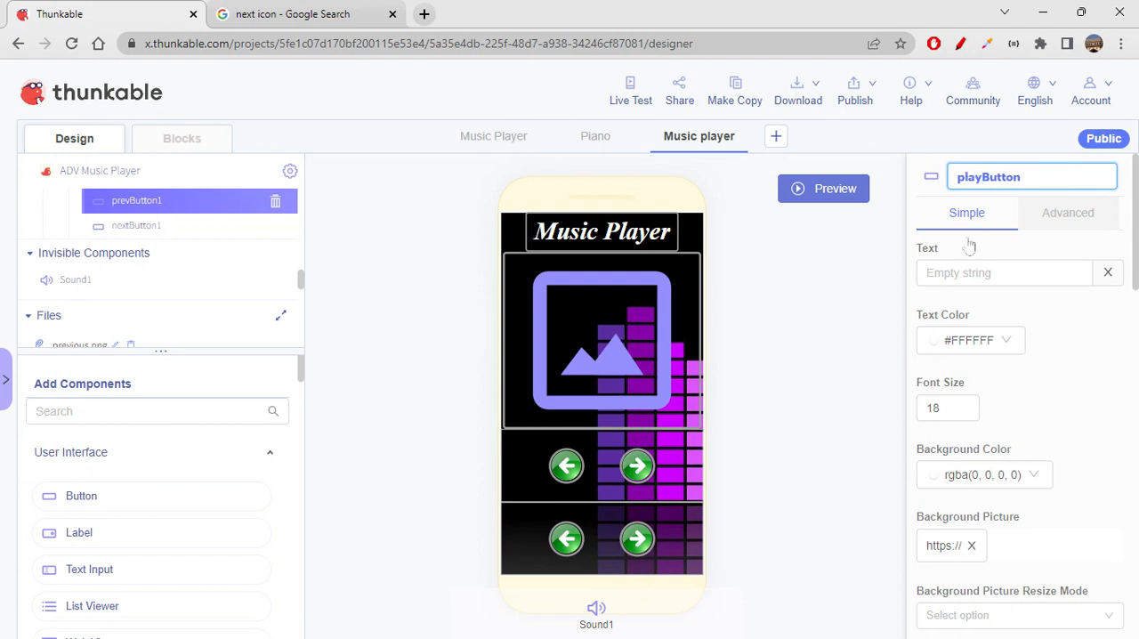
pyautogui.click(867, 305)
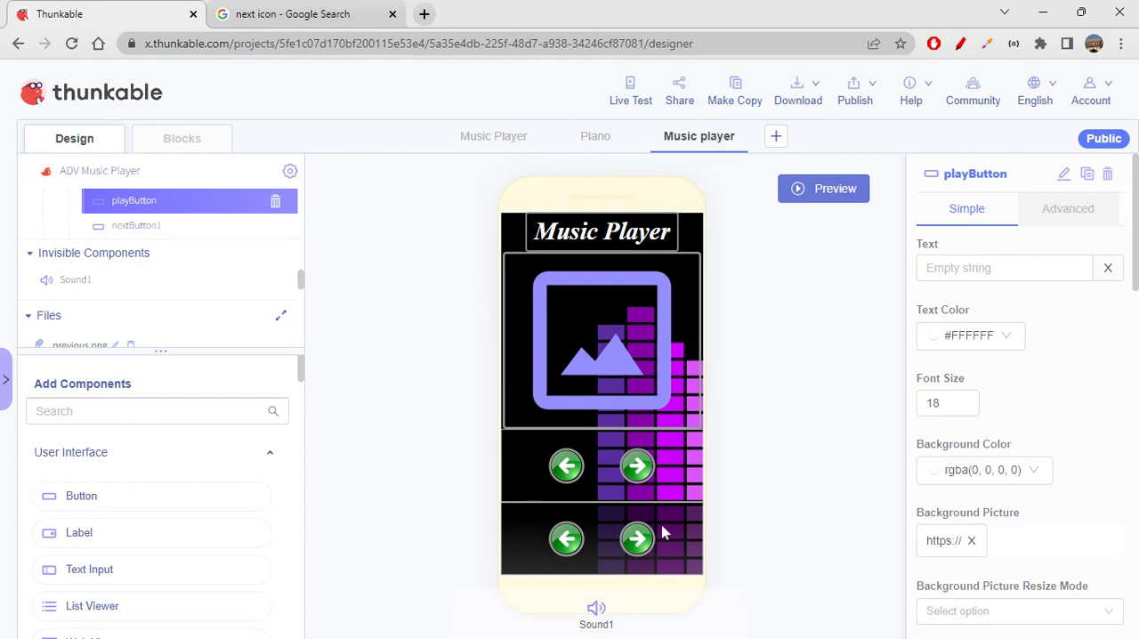
# - Rename the duplicated row's nextButton1 as stopButton
pyautogui.click(638, 541)
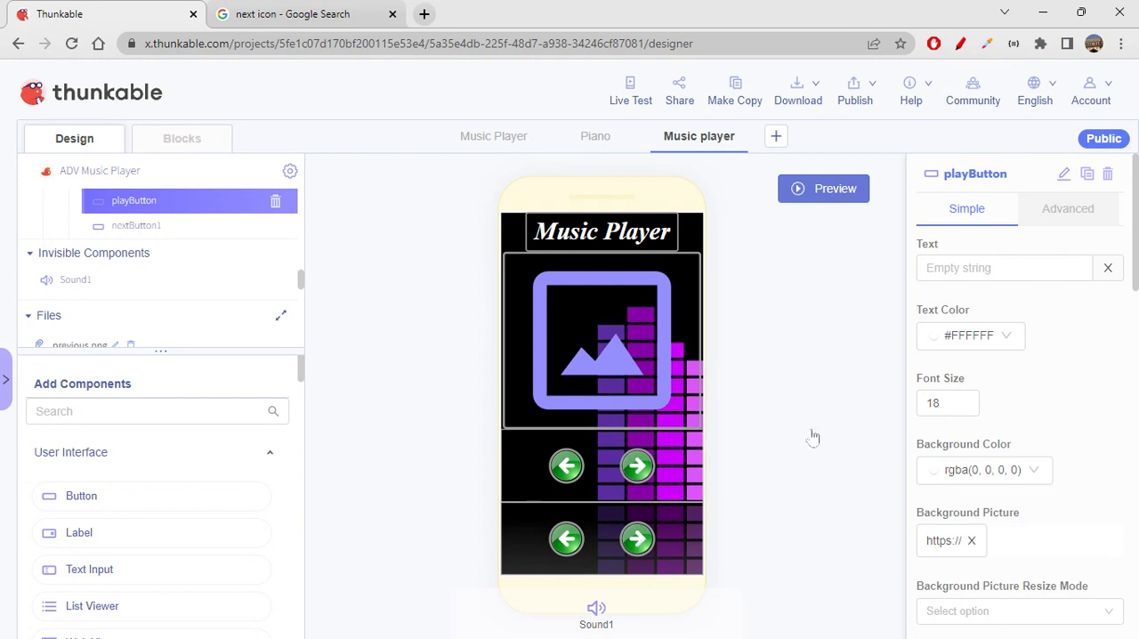
pyautogui.click(1064, 175)
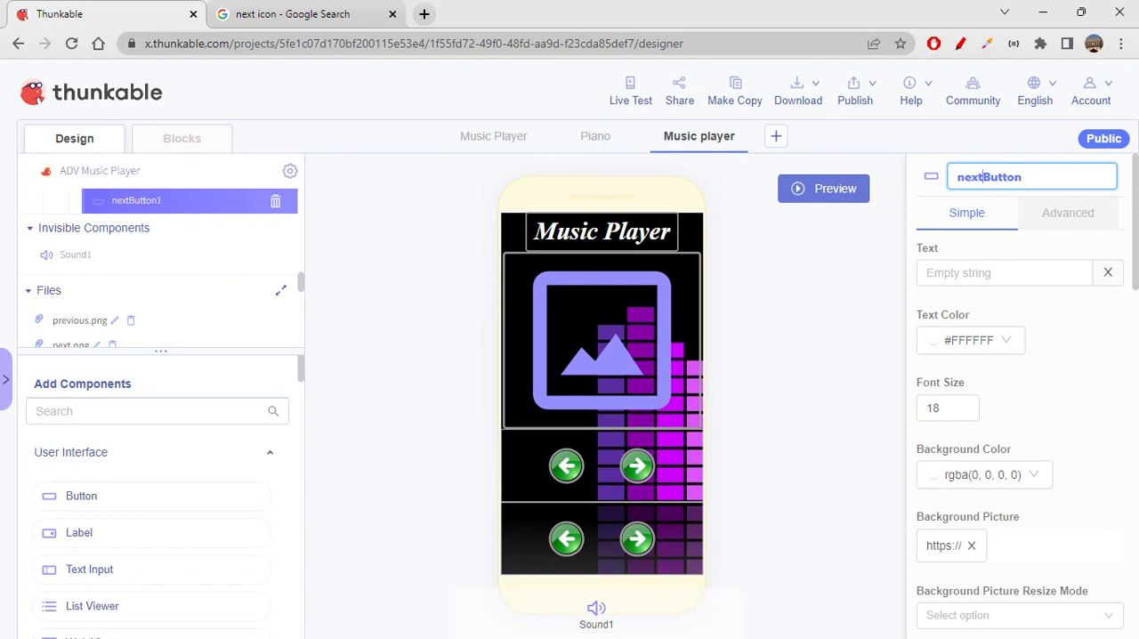
pyautogui.press('BackSpace')
pyautogui.press('BackSpace')
pyautogui.press('BackSpace')
pyautogui.press('BackSpace')
pyautogui.write('stop')
pyautogui.click(847, 347)
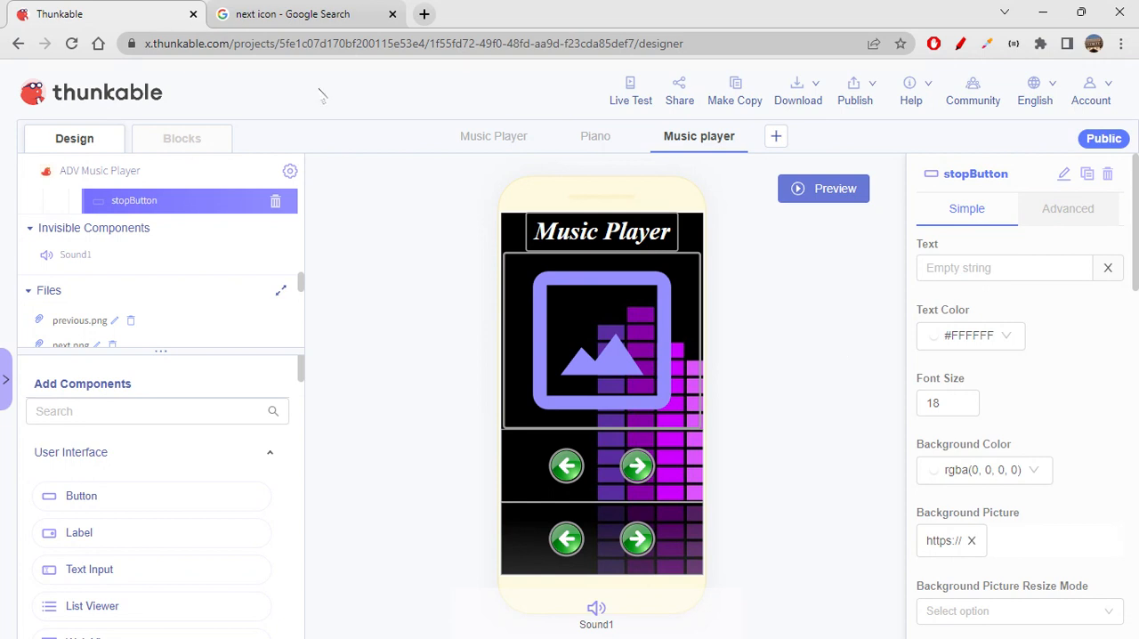
# - Switch to Google Images, search for "play icon" and filter the results by green
pyautogui.click(294, 13)
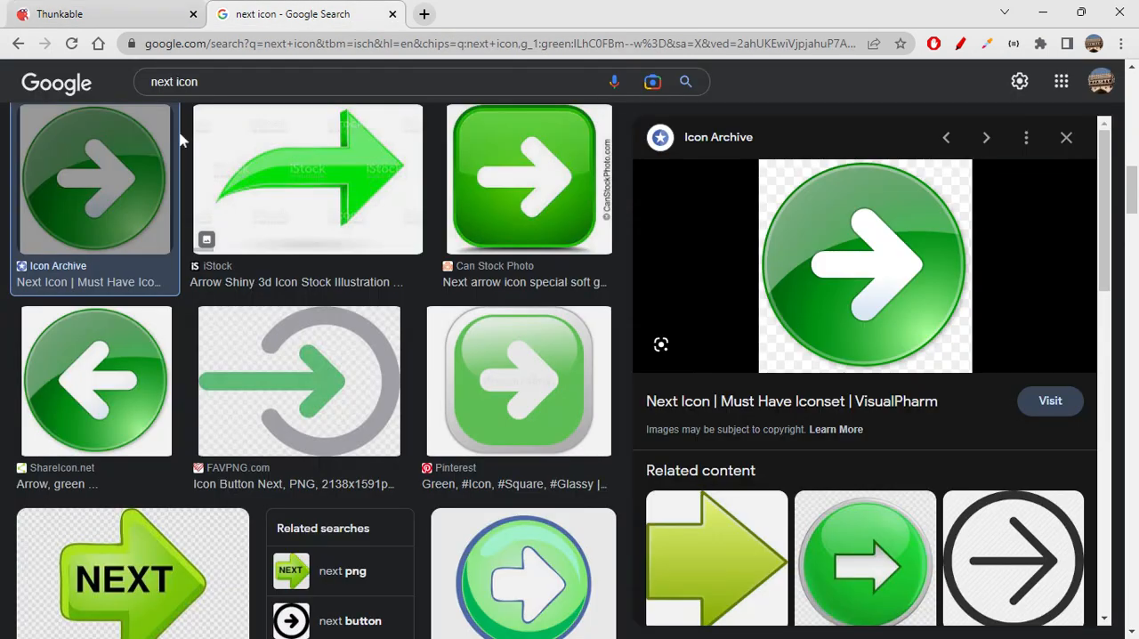
pyautogui.moveTo(199, 82); pyautogui.dragTo(119, 94)
pyautogui.write('play')
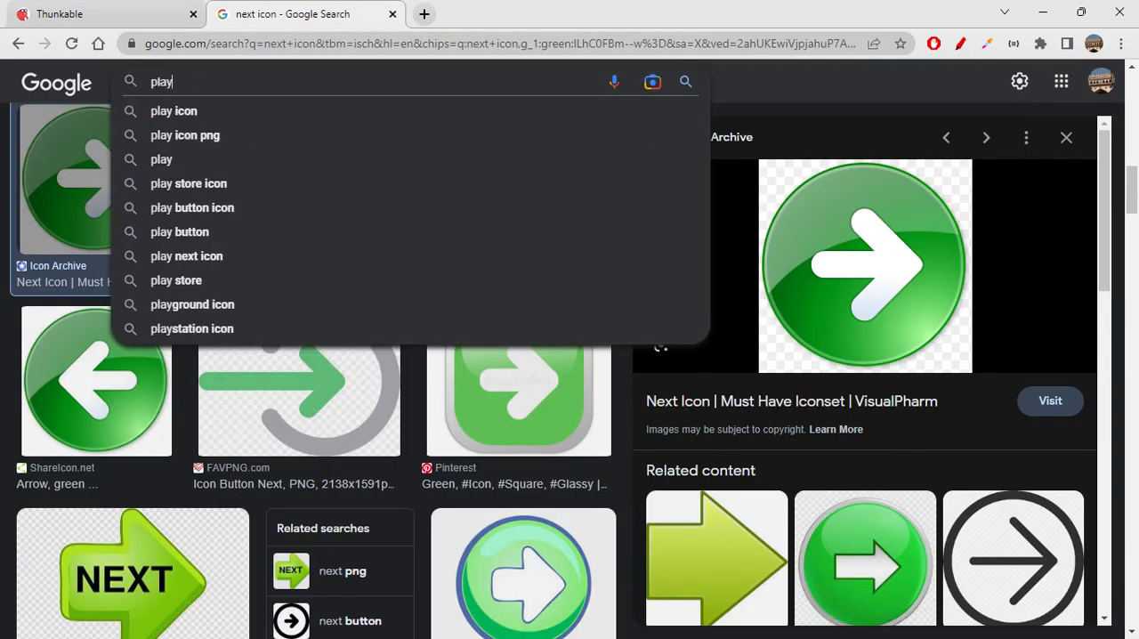
pyautogui.click(154, 111)
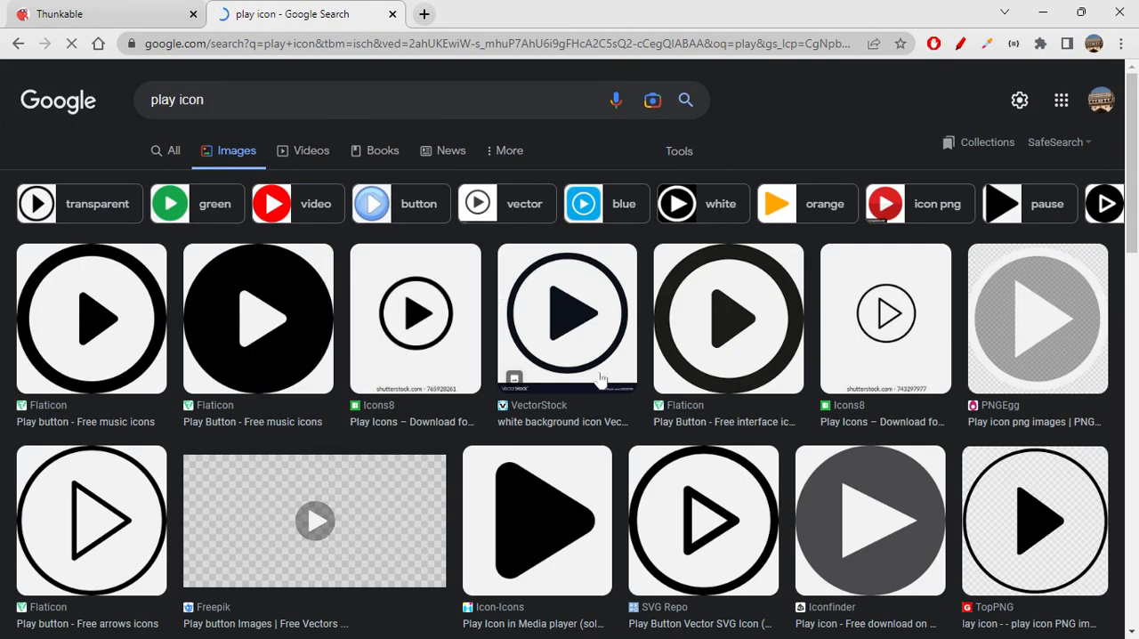
pyautogui.click(206, 205)
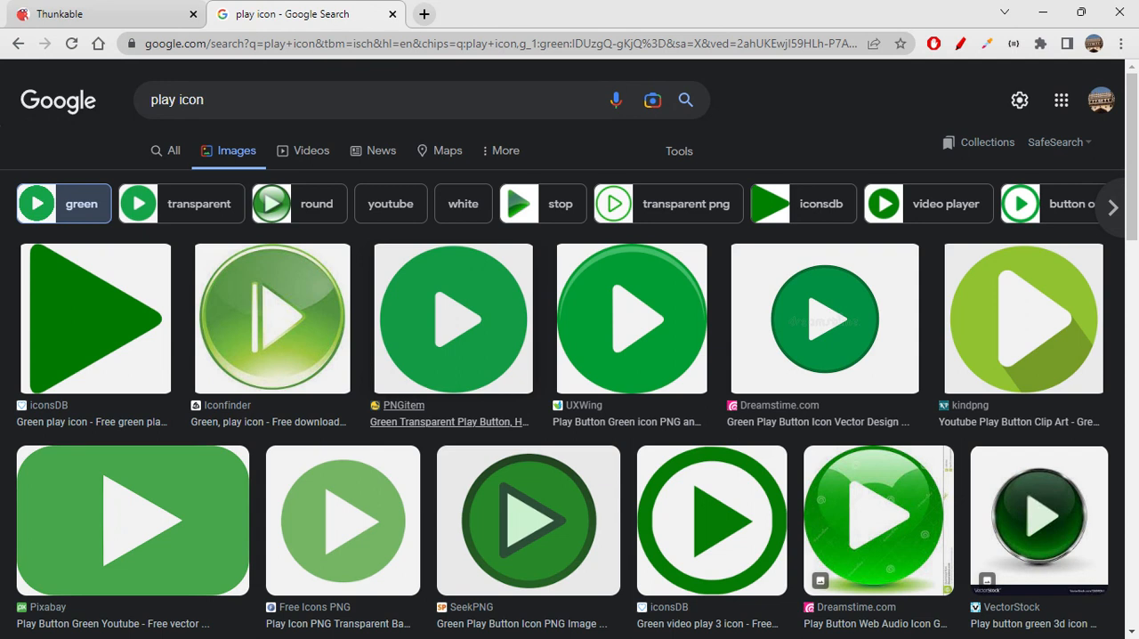
# - Look through the green play icon image results for a suitable button picture
pyautogui.scroll(-3, 424, 434)
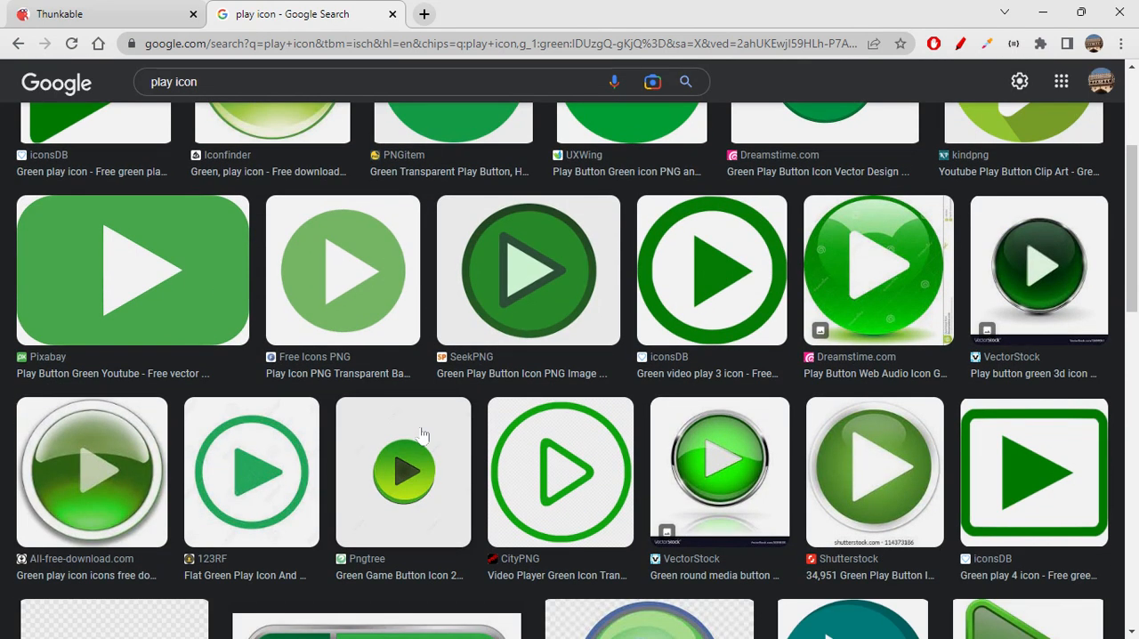
pyautogui.scroll(-3, 423, 434)
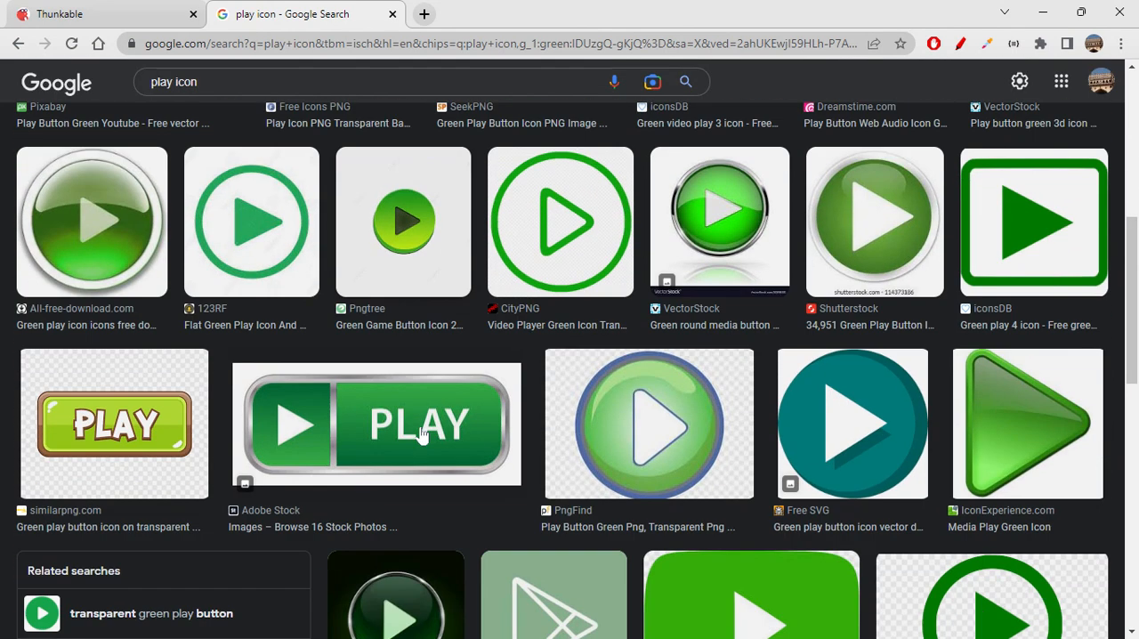
pyautogui.scroll(-3, 424, 434)
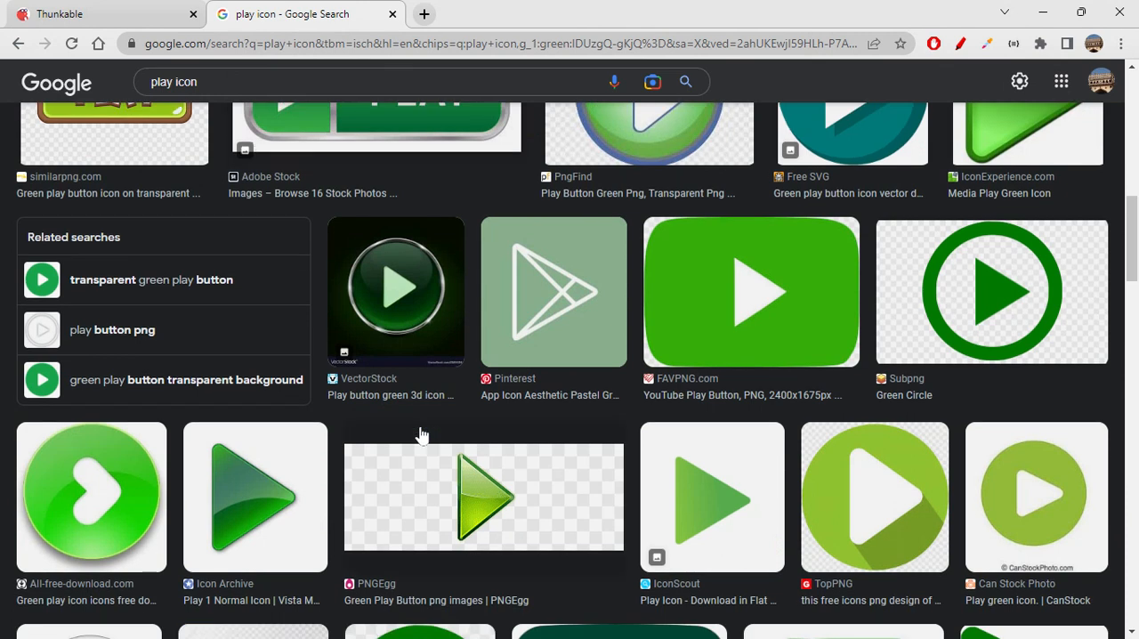
pyautogui.scroll(-3, 423, 435)
pyautogui.scroll(-3, 424, 434)
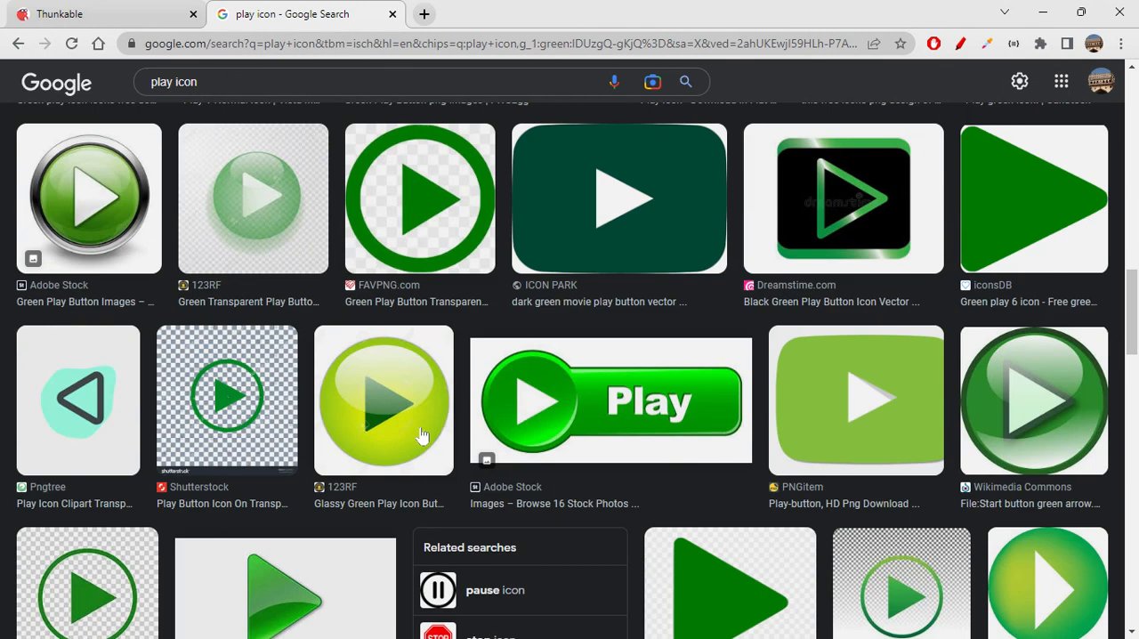
pyautogui.scroll(-3, 424, 434)
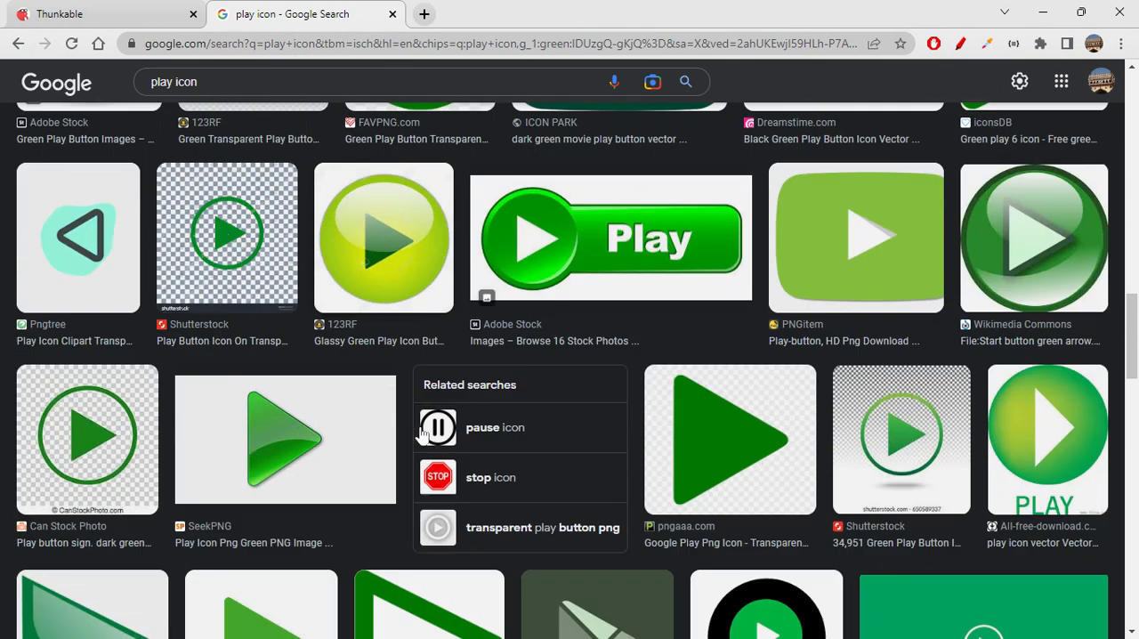
pyautogui.scroll(-4, 423, 434)
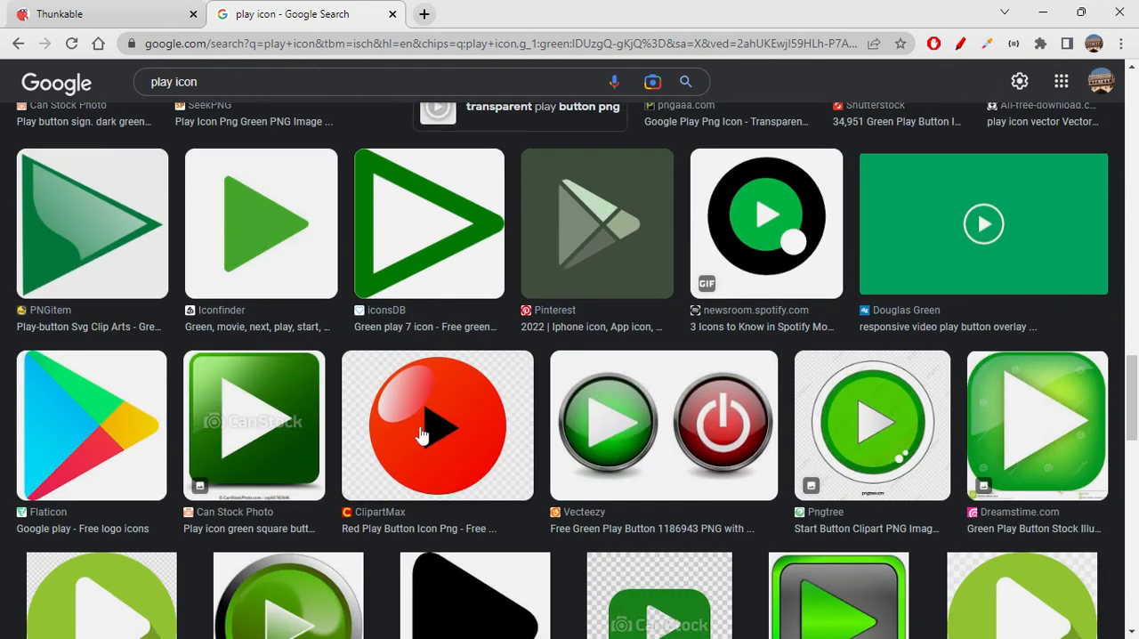
pyautogui.scroll(-4, 423, 435)
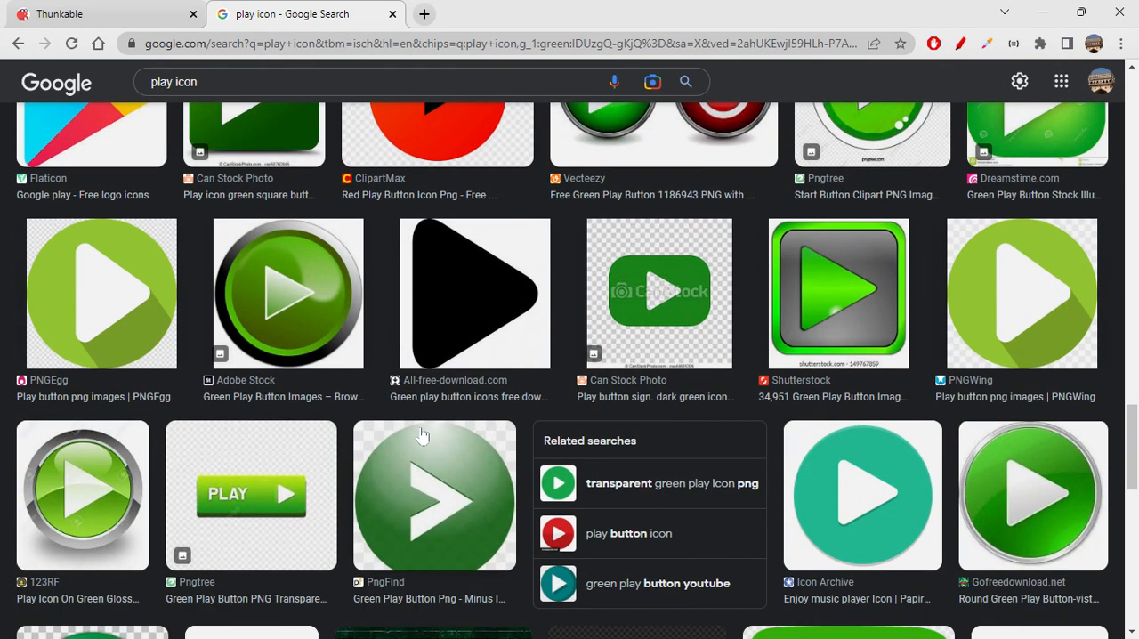
pyautogui.scroll(-5, 423, 435)
pyautogui.scroll(-3, 424, 435)
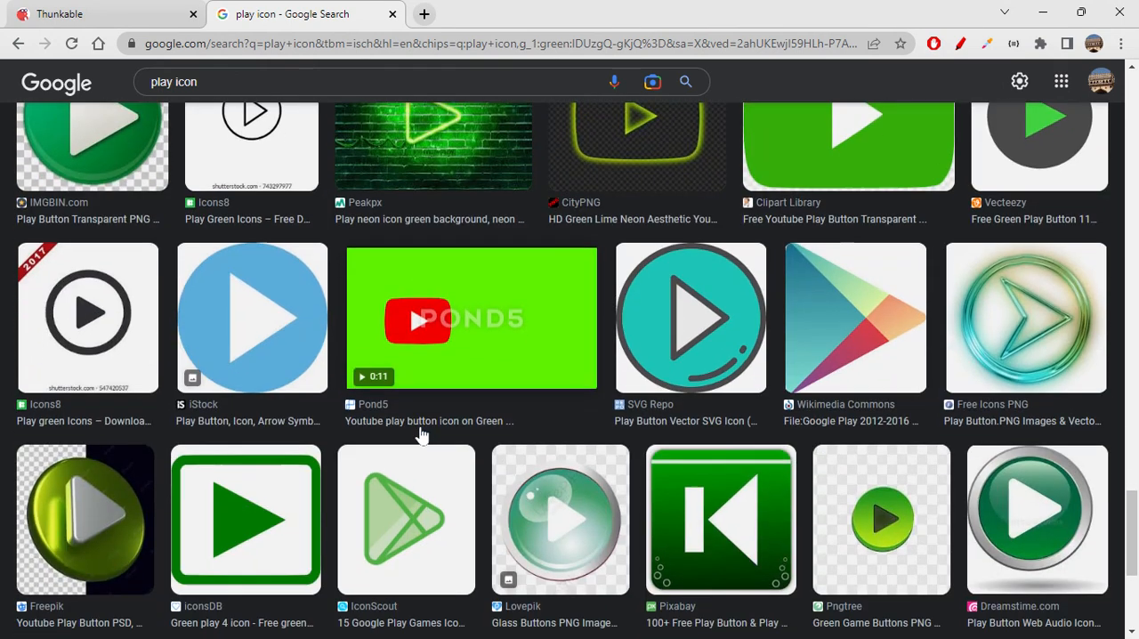
pyautogui.scroll(-3, 423, 434)
pyautogui.scroll(2, 423, 434)
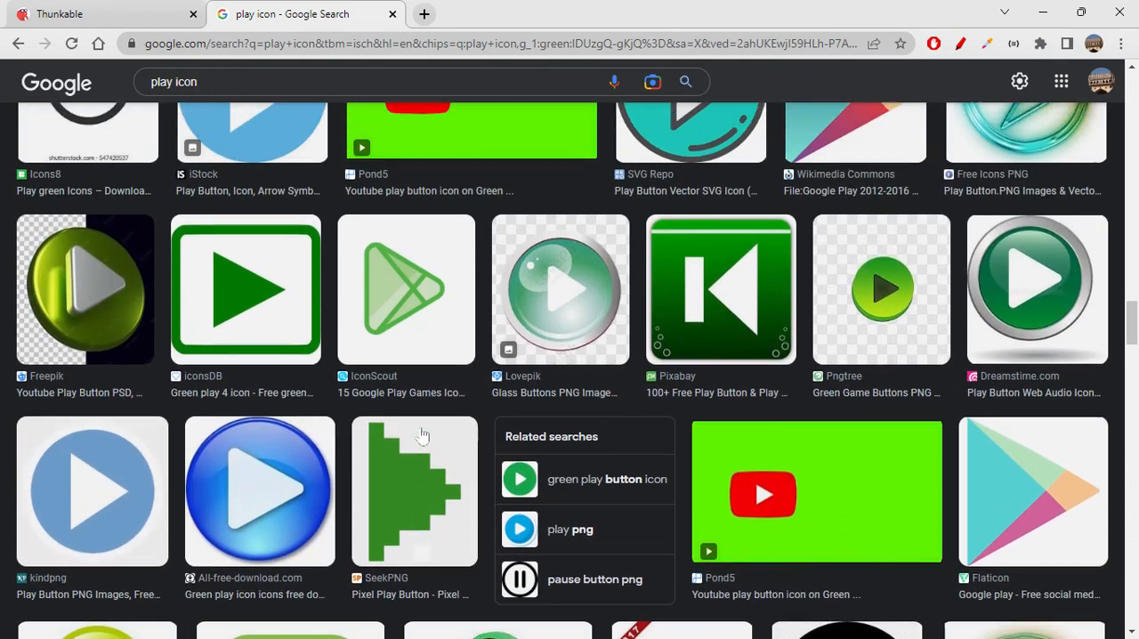
pyautogui.scroll(-7, 726, 450)
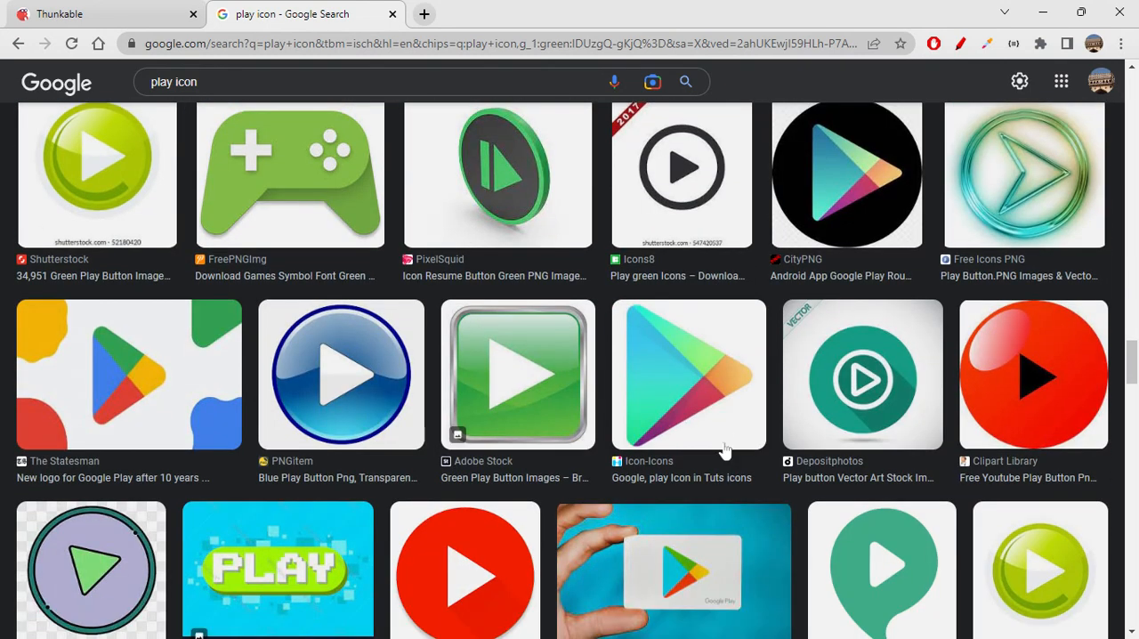
pyautogui.scroll(-4, 725, 450)
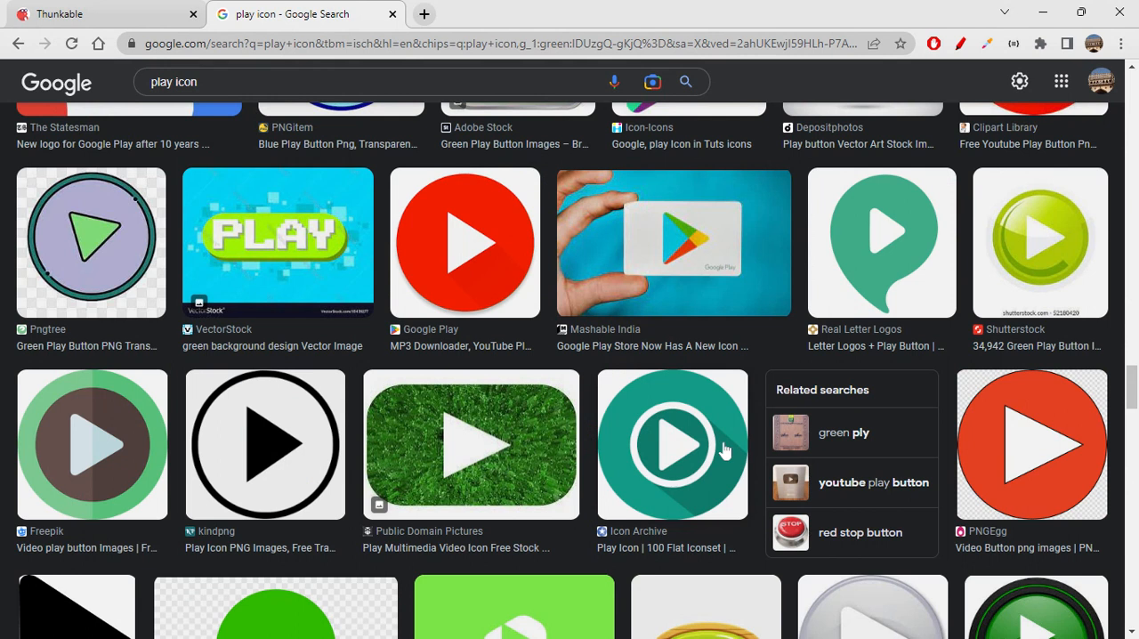
pyautogui.scroll(-2, 725, 450)
pyautogui.scroll(-3, 725, 451)
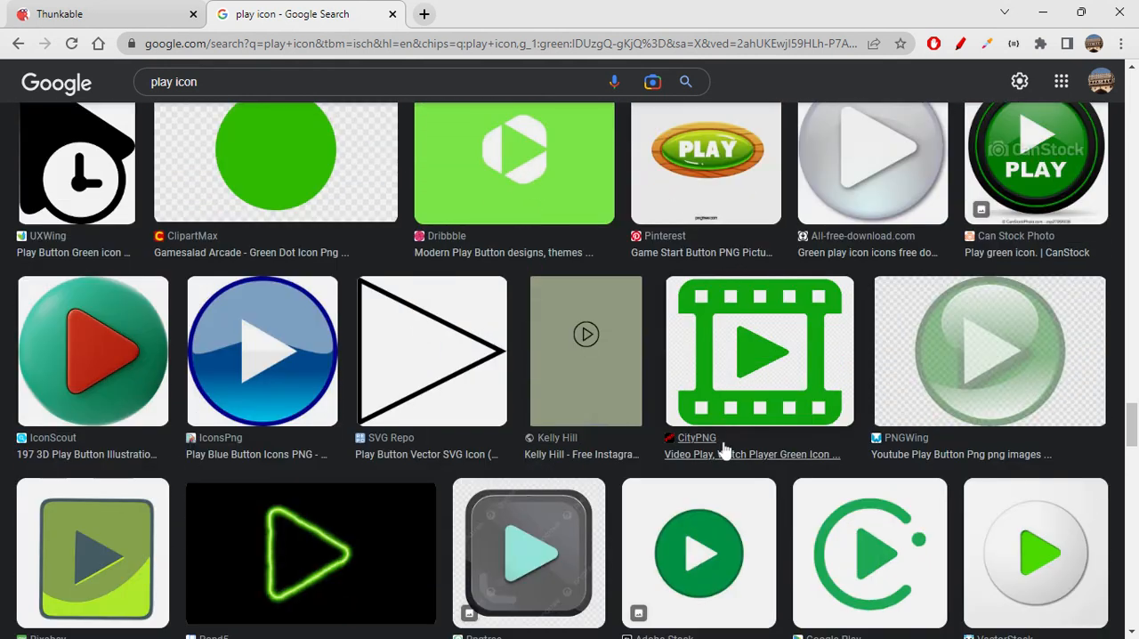
pyautogui.scroll(1, 725, 451)
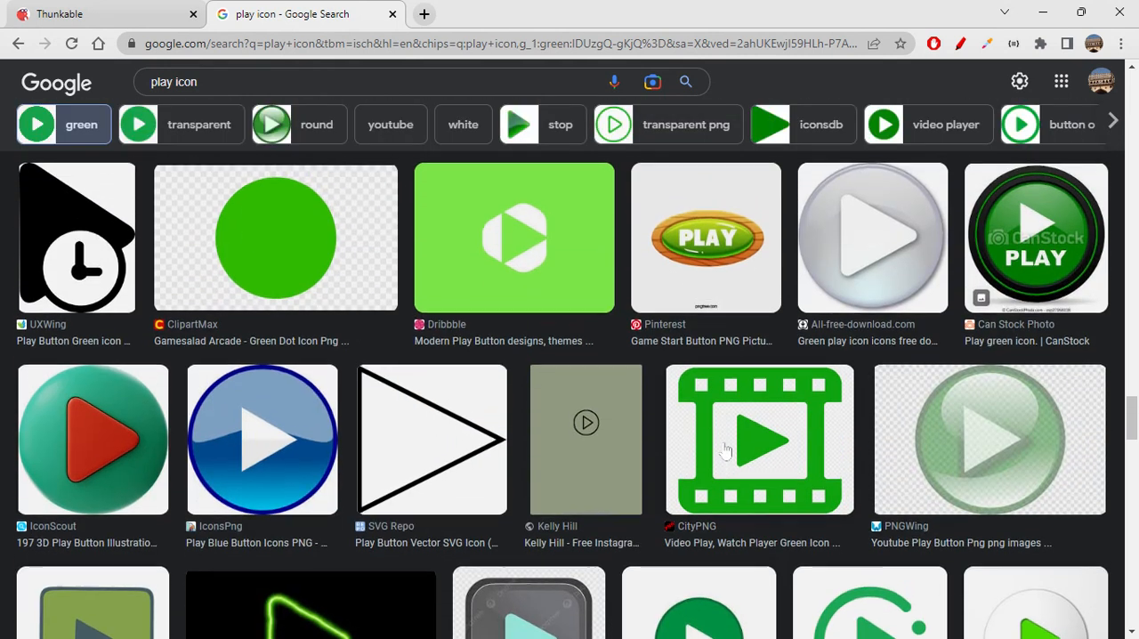
pyautogui.scroll(1, 725, 451)
pyautogui.scroll(-5, 725, 451)
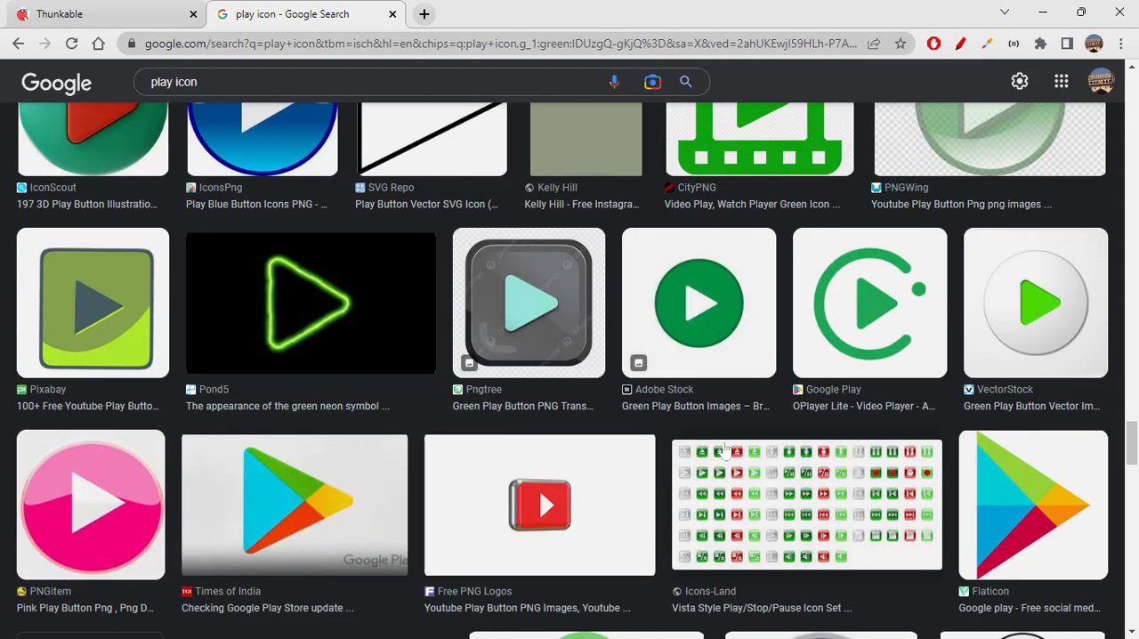
pyautogui.scroll(12, 726, 451)
pyautogui.scroll(20, 725, 451)
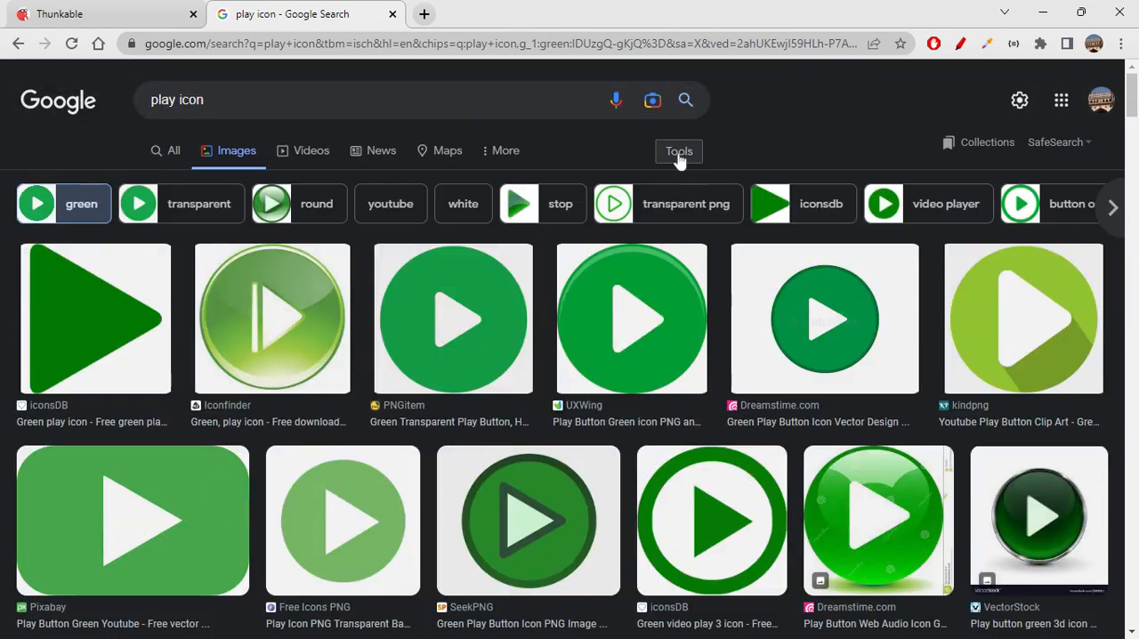
# - Filter the play icon results to transparent images and open Iconfinder's round green play icon to copy its image address
pyautogui.click(679, 152)
pyautogui.click(212, 184)
pyautogui.click(234, 257)
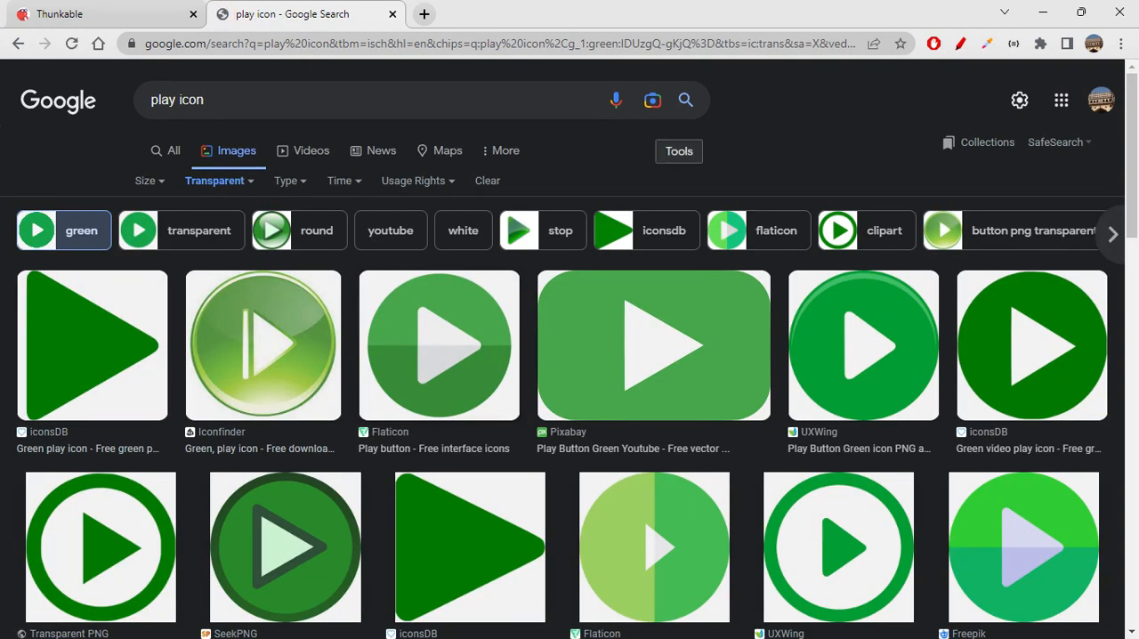
pyautogui.click(239, 366)
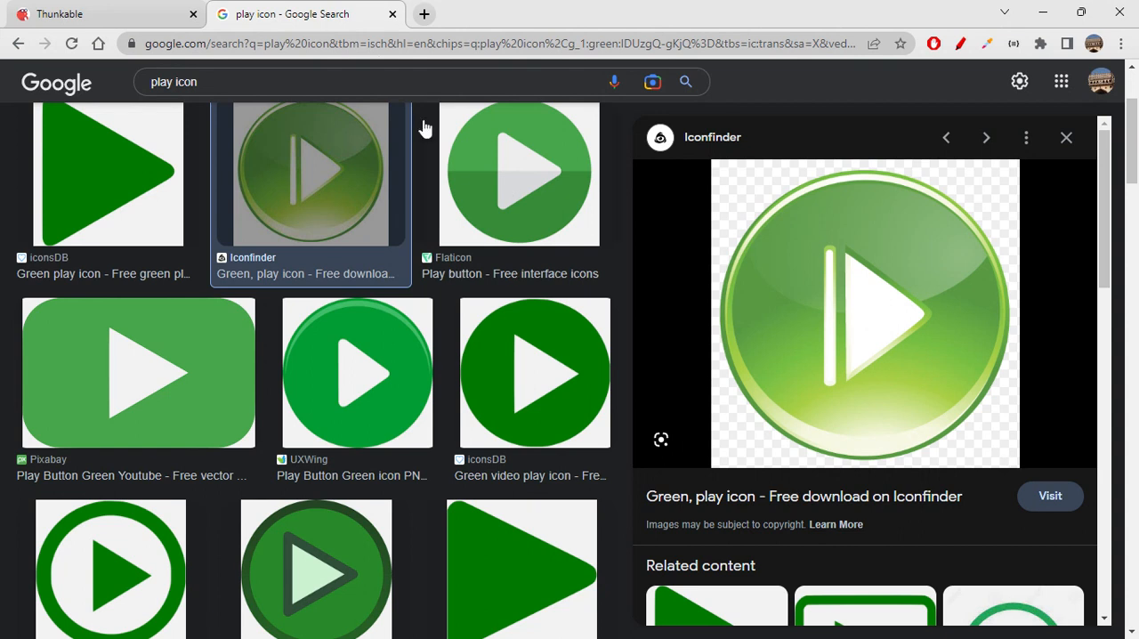
# - Switch to Thunkable and replace playButton's background picture with the copied play icon address
pyautogui.click(107, 13)
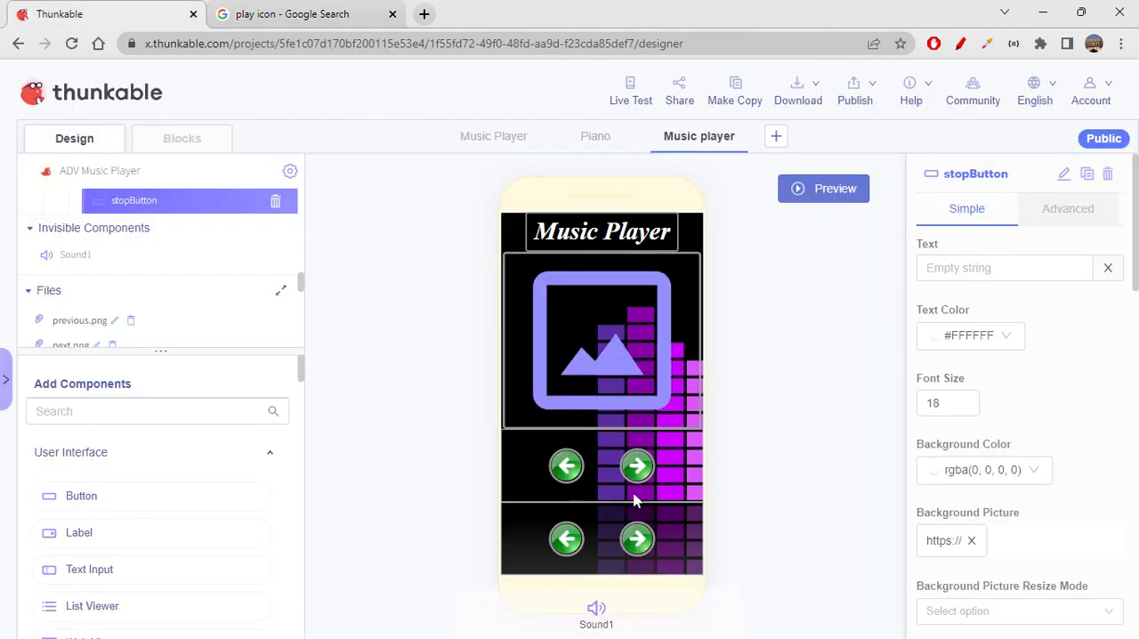
pyautogui.click(566, 545)
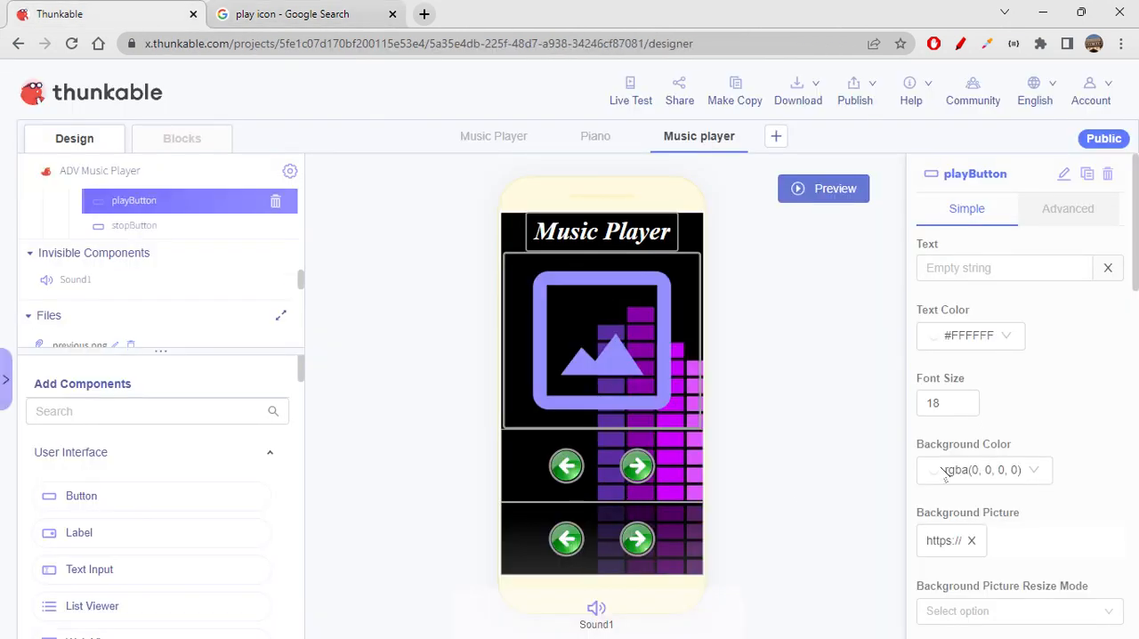
pyautogui.scroll(-2, 946, 605)
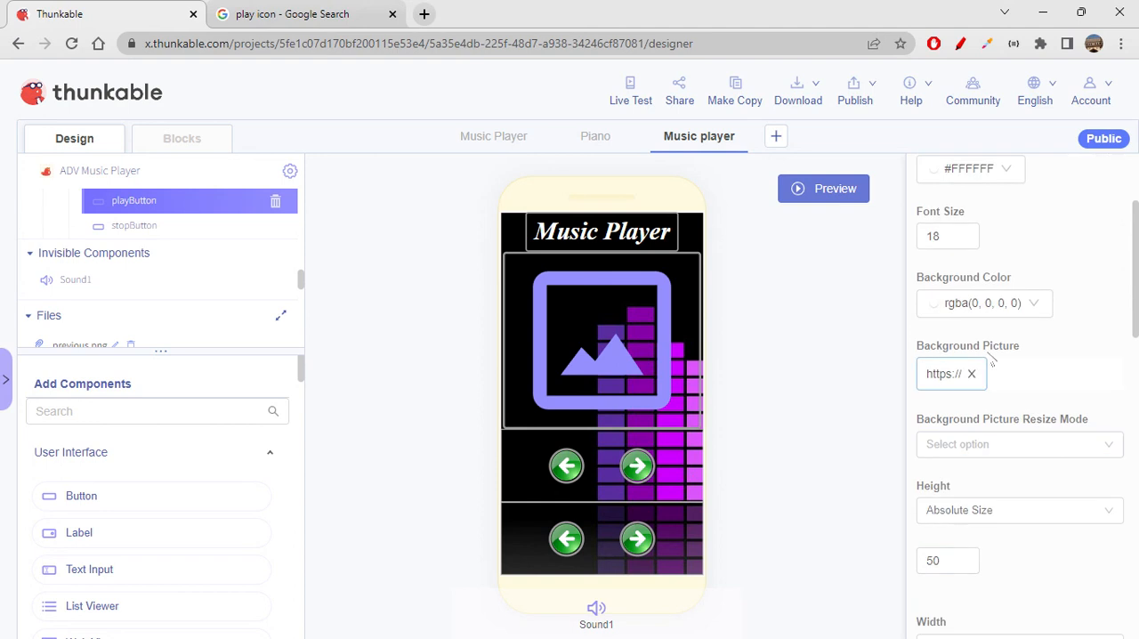
pyautogui.click(973, 380)
pyautogui.click(1045, 374)
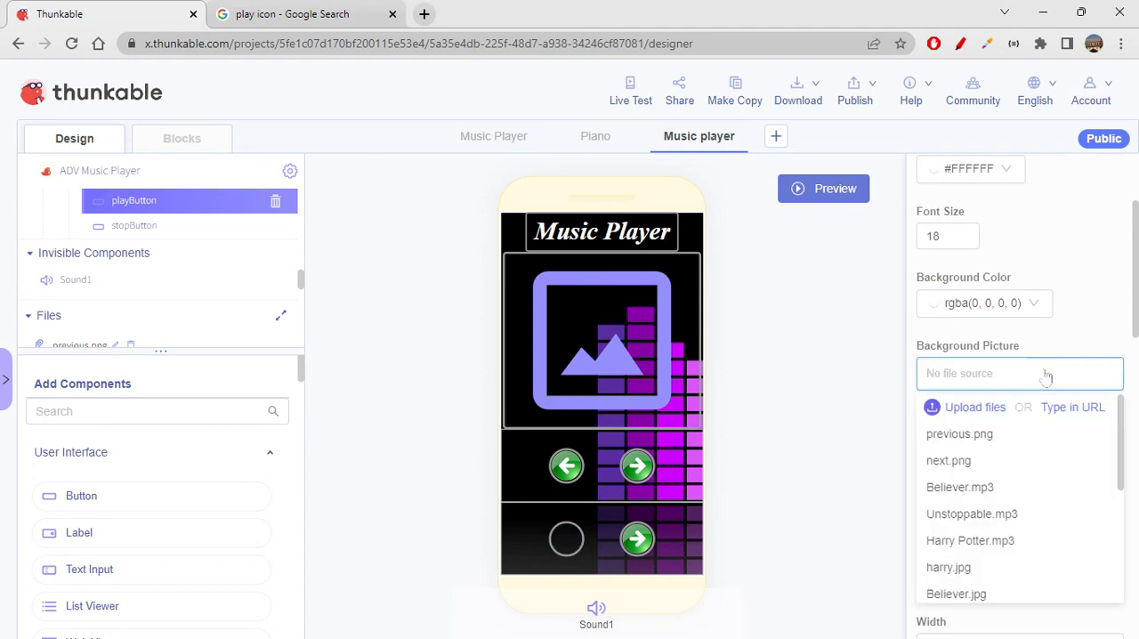
pyautogui.hotkey('ctrl', 'v')
pyautogui.click(819, 415)
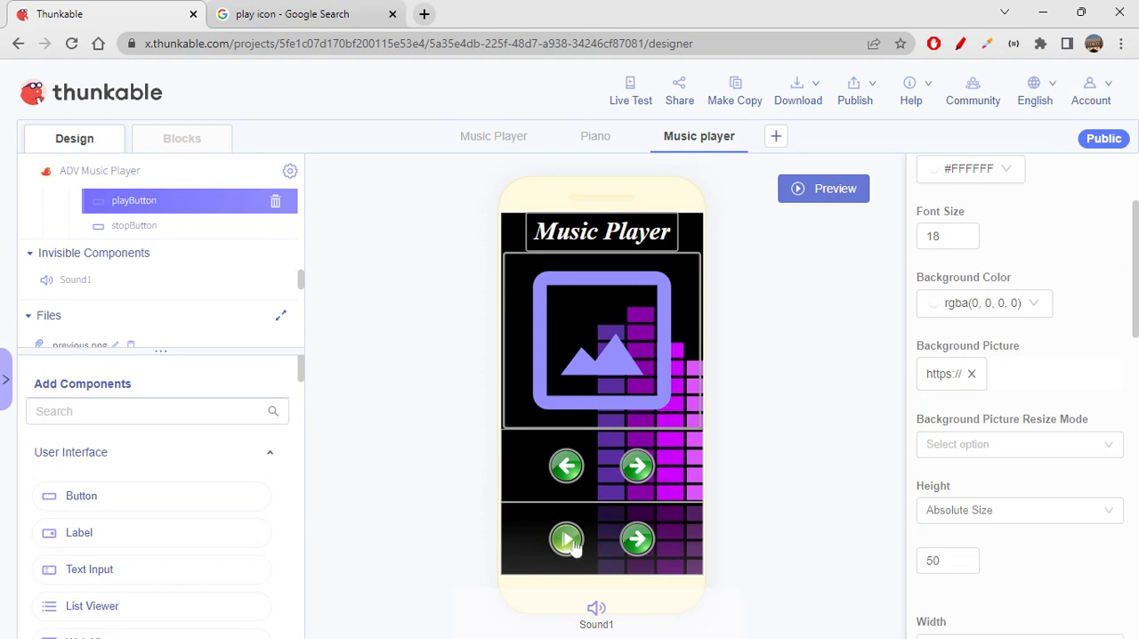
# - Switch to Google Images, search for "stop icon" and filter the results to transparent images
pyautogui.click(301, 13)
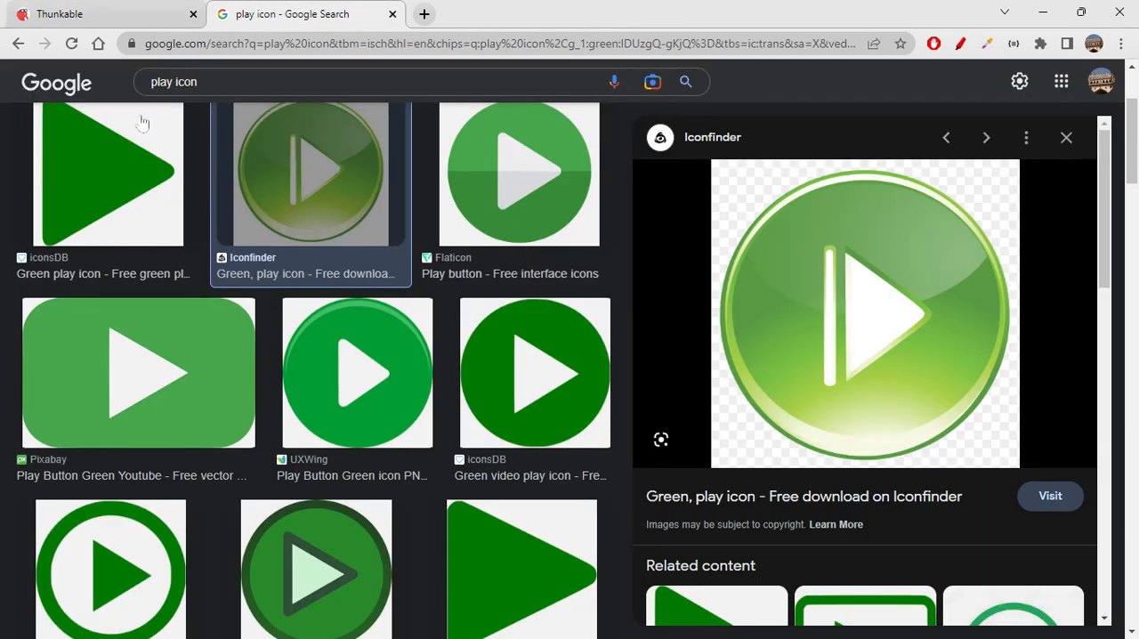
pyautogui.doubleClick(162, 81)
pyautogui.write('stop')
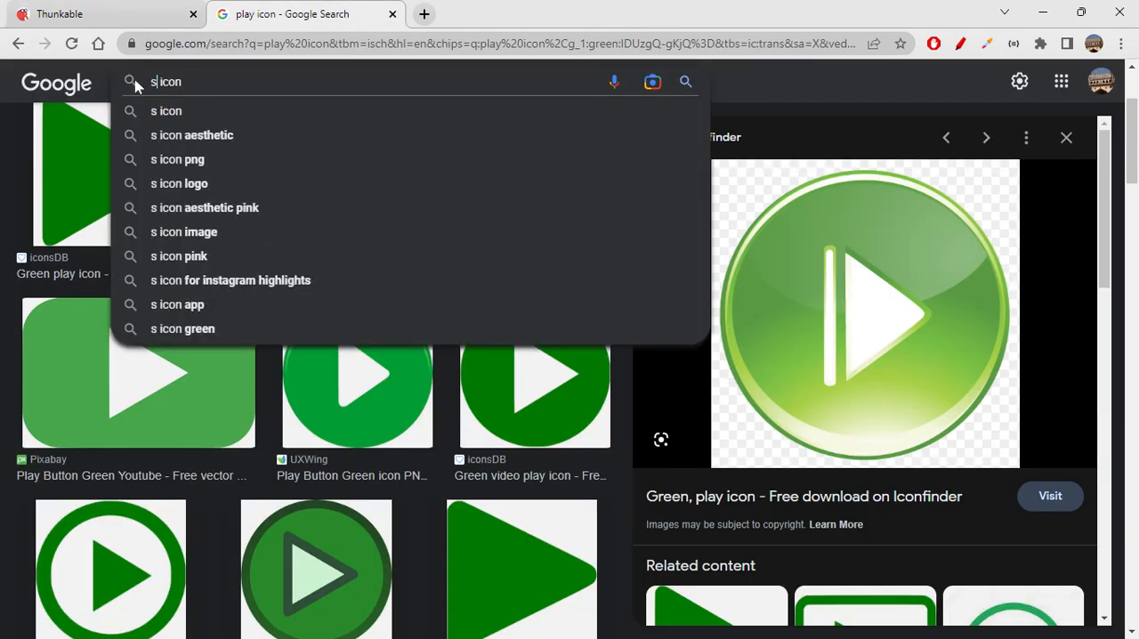
pyautogui.press('Return')
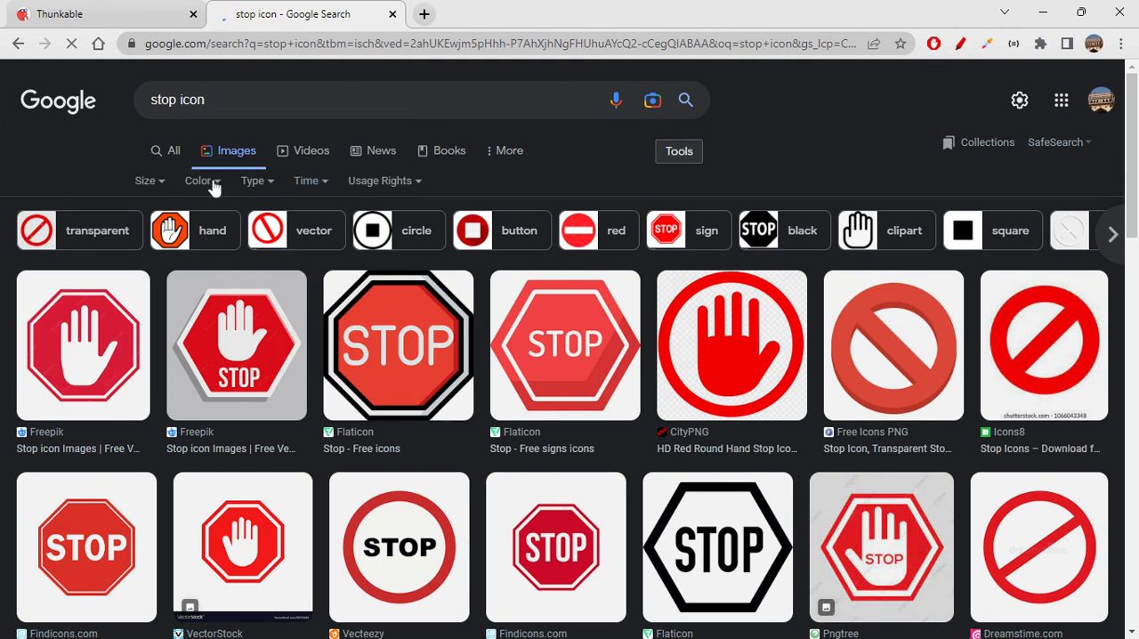
pyautogui.click(205, 182)
pyautogui.click(216, 260)
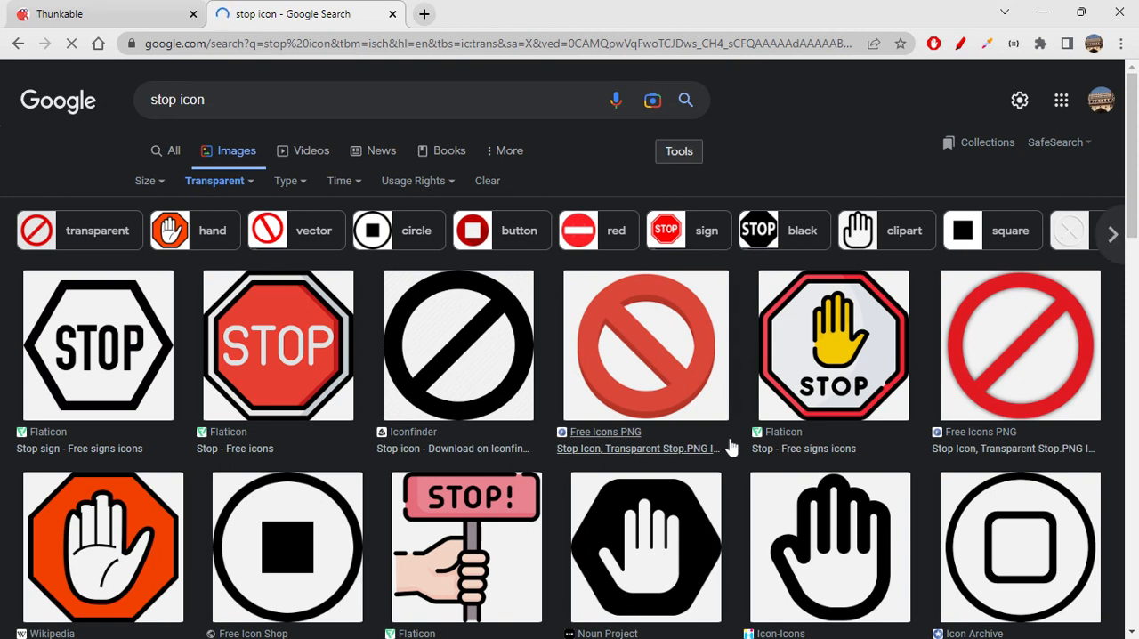
# - Find and open the round red stop icon from Icons - WebToolHub to copy its image address
pyautogui.scroll(-2, 730, 447)
pyautogui.scroll(-2, 730, 446)
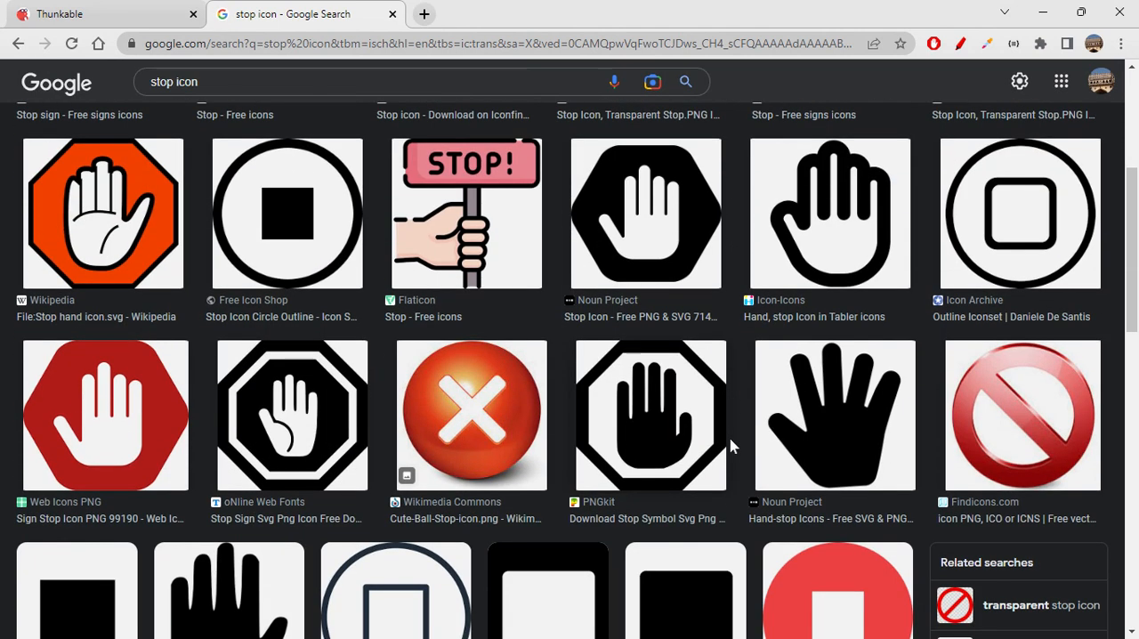
pyautogui.scroll(-4, 730, 446)
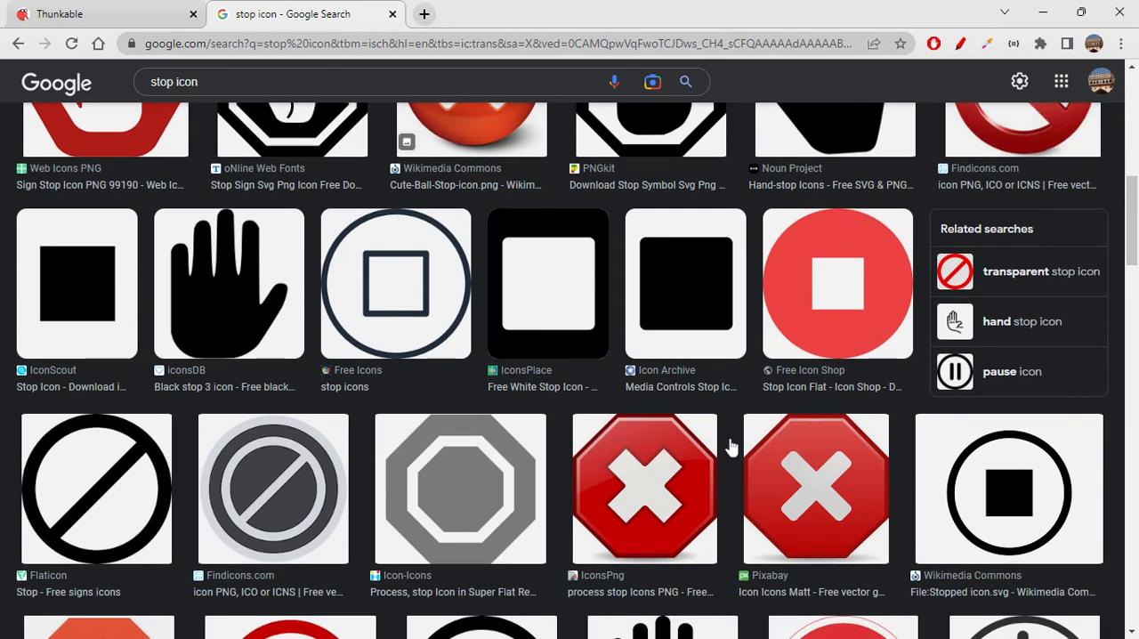
pyautogui.scroll(4, 729, 447)
pyautogui.scroll(-4, 730, 447)
pyautogui.scroll(-1, 730, 446)
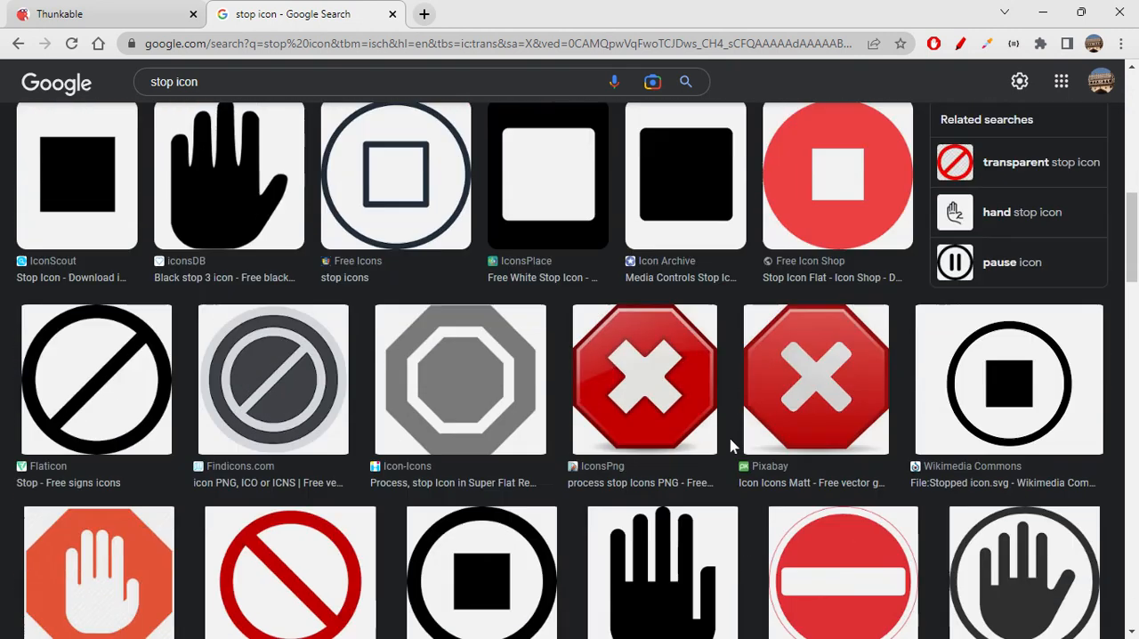
pyautogui.scroll(-3, 729, 446)
pyautogui.scroll(-4, 729, 447)
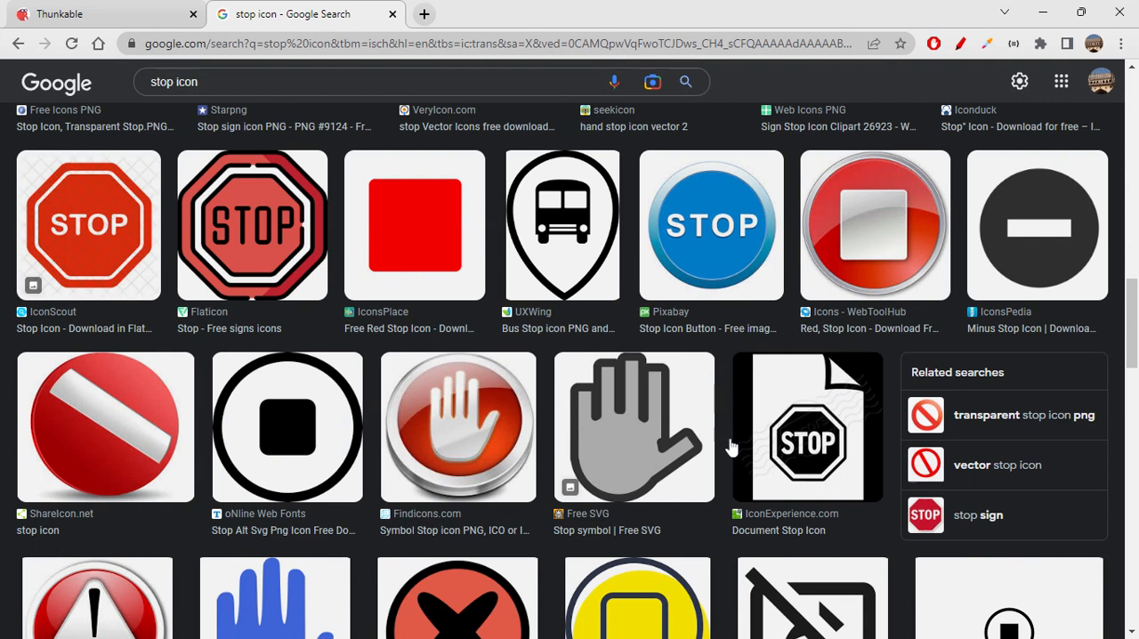
pyautogui.click(880, 250)
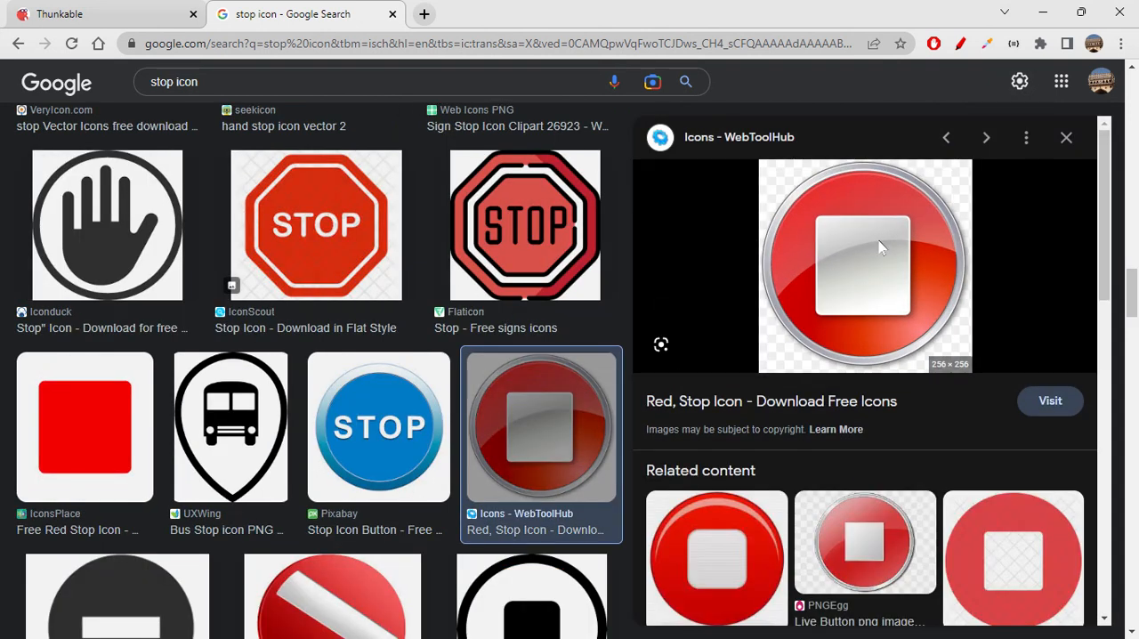
# - Switch to Thunkable and replace stopButton's background picture with the copied stop icon address
pyautogui.click(105, 9)
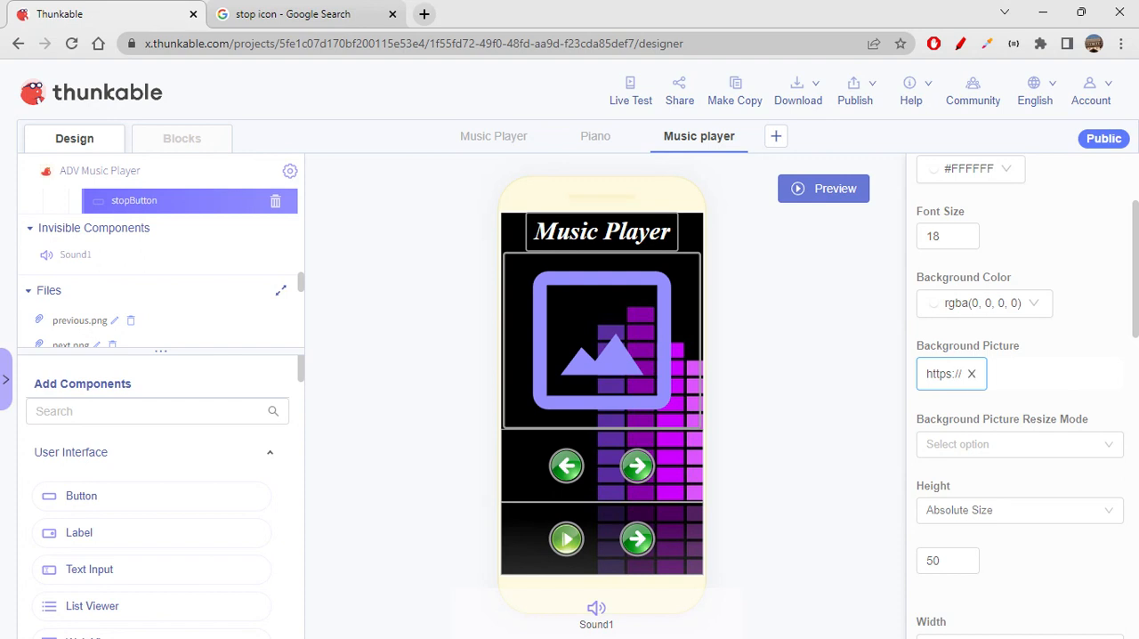
pyautogui.click(972, 374)
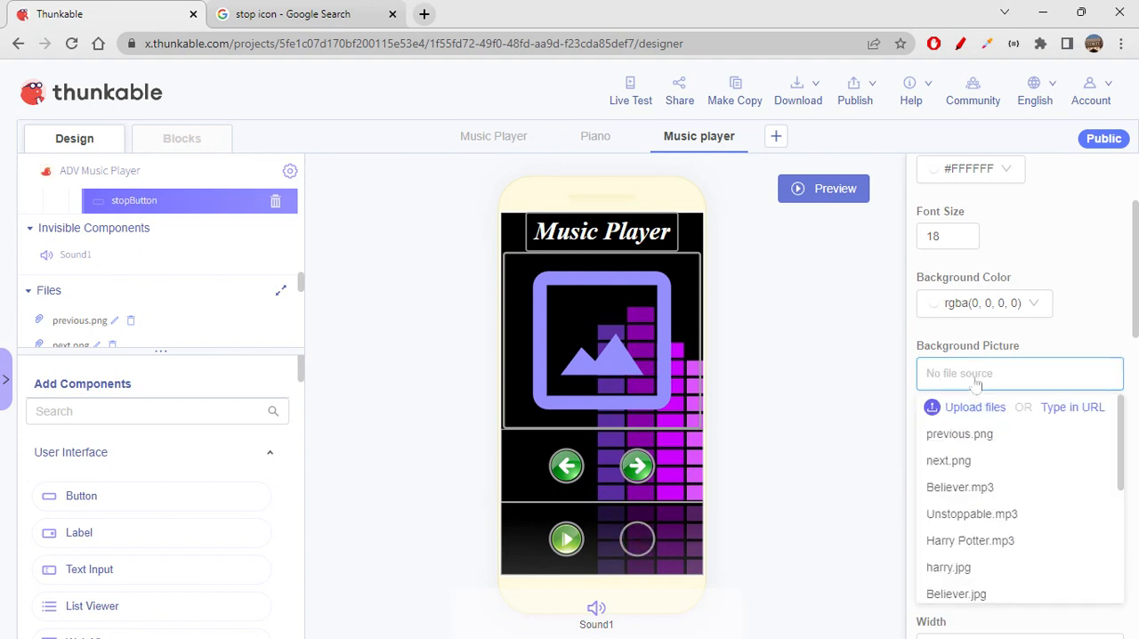
pyautogui.hotkey('ctrl', 'v')
pyautogui.click(1082, 330)
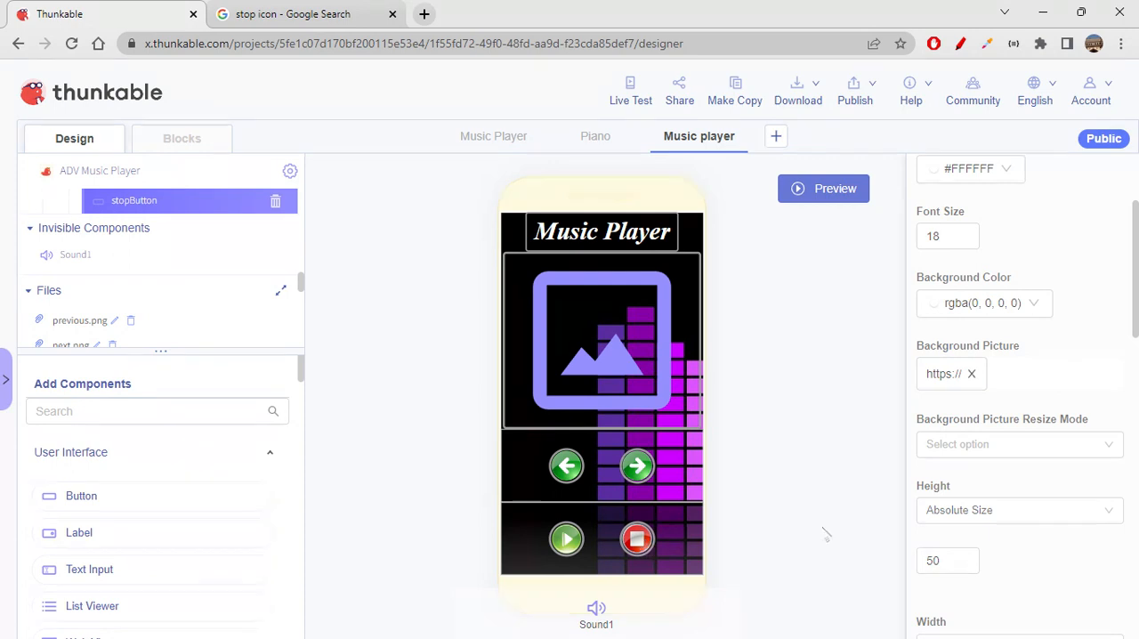
pyautogui.scroll(2, 950, 527)
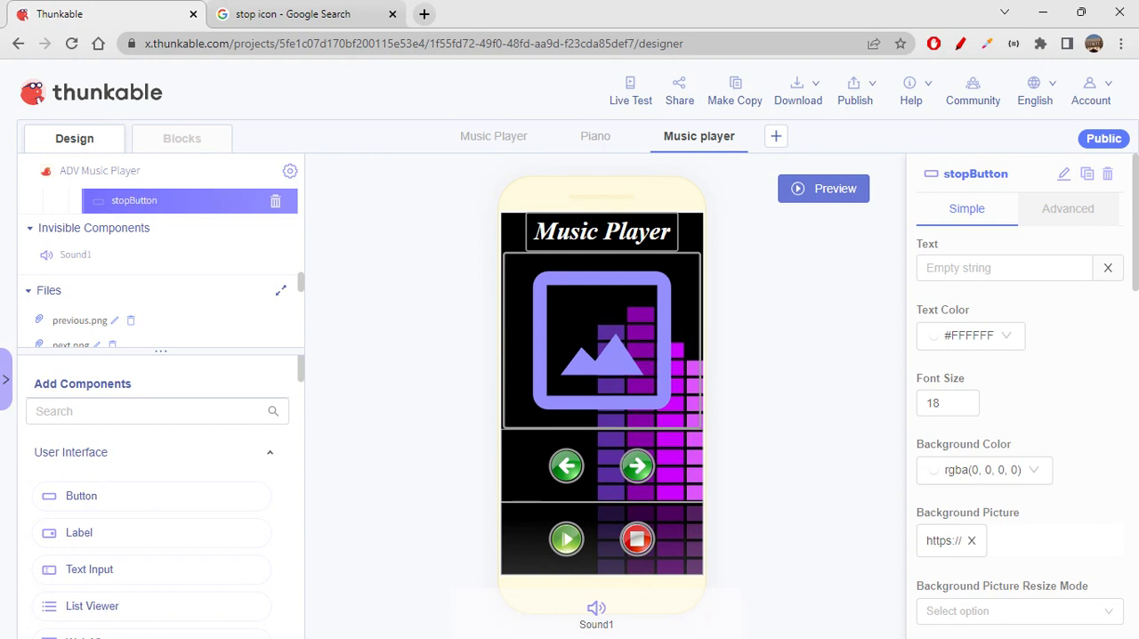
# - Add a Label between songPosterImage and prevNextRow on the Music player screen and name it songTitleLabel
pyautogui.scroll(5, 185, 249)
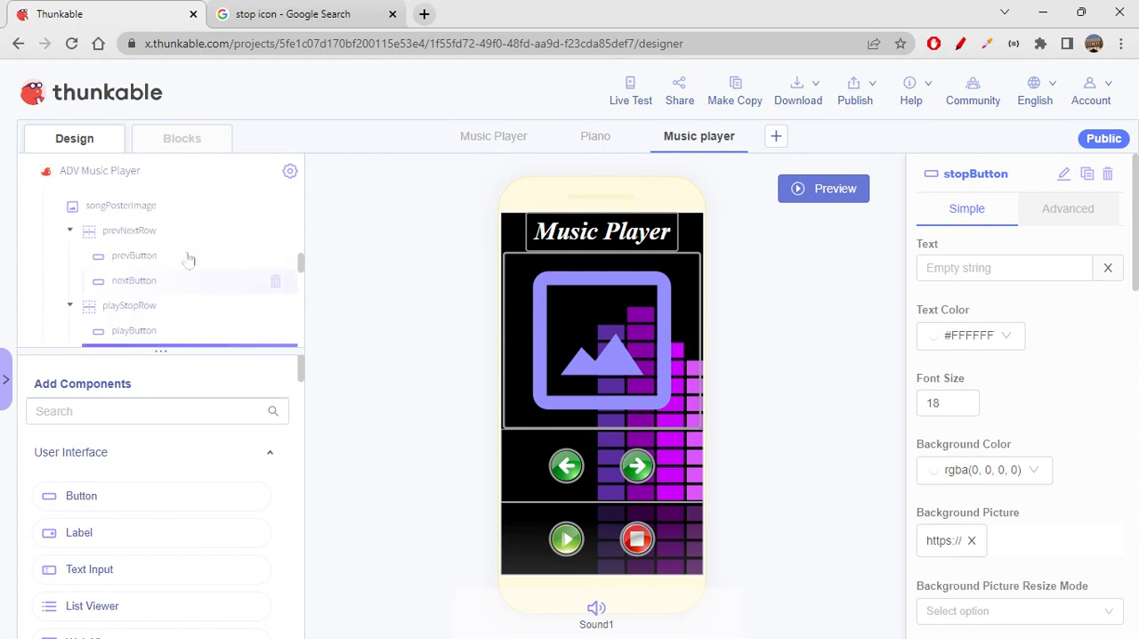
pyautogui.click(69, 241)
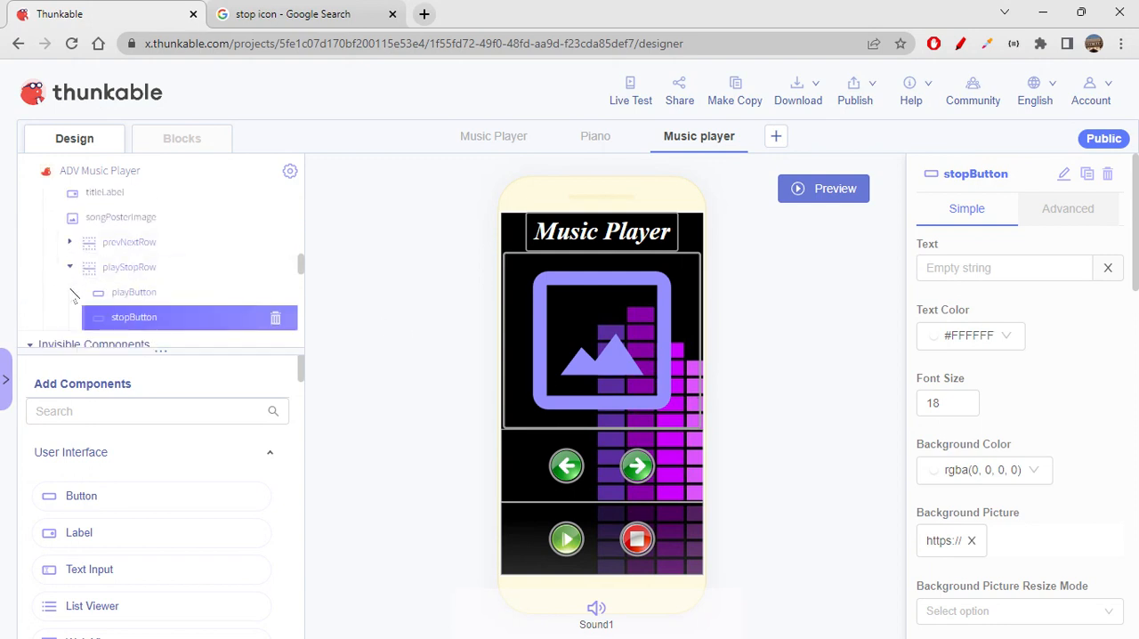
pyautogui.click(69, 266)
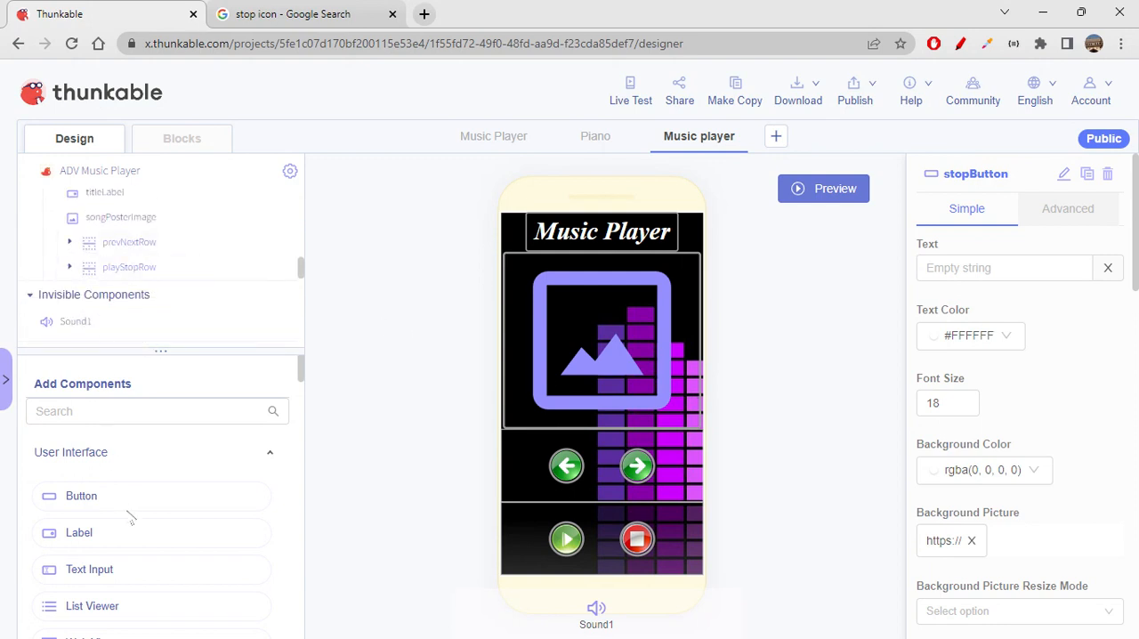
pyautogui.moveTo(115, 534); pyautogui.dragTo(148, 249)
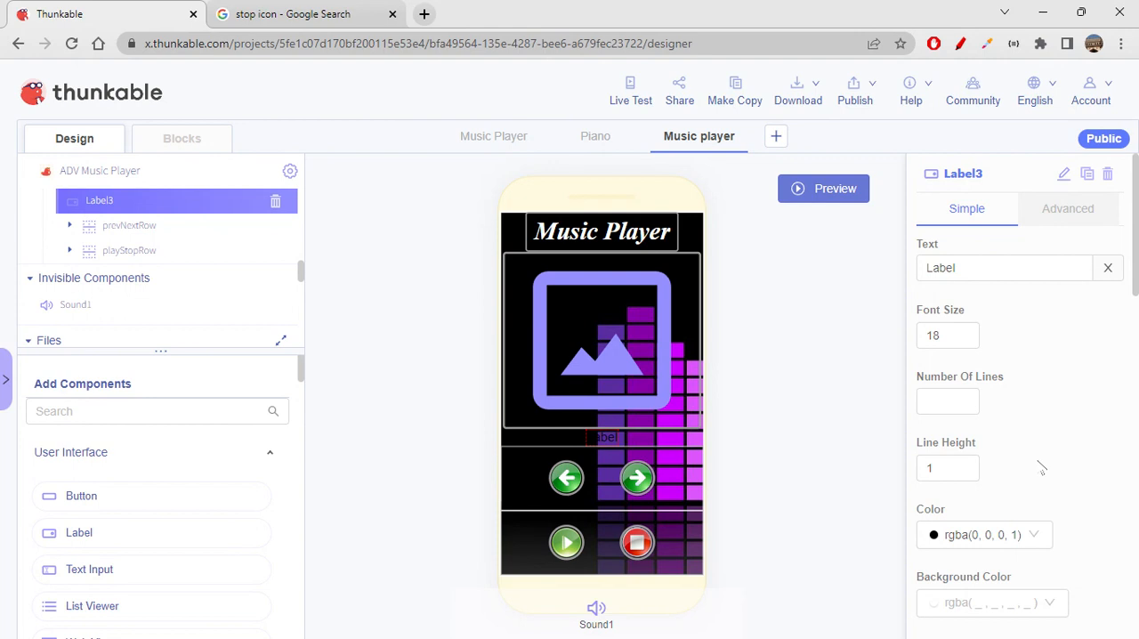
pyautogui.click(1063, 174)
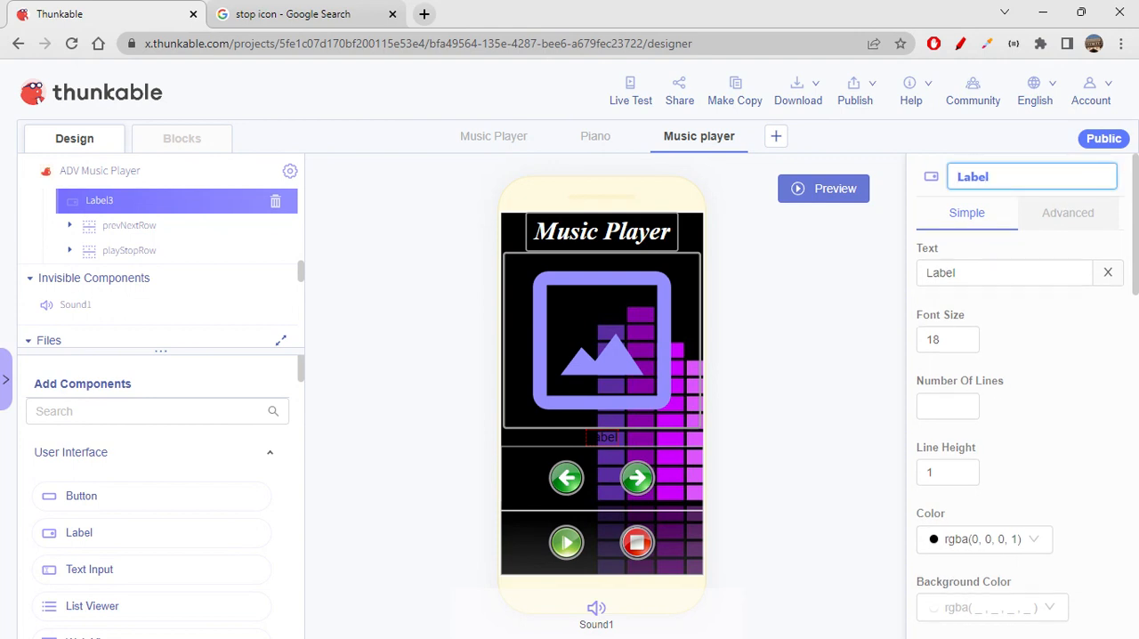
pyautogui.write('songTitle')
pyautogui.press('Tab')
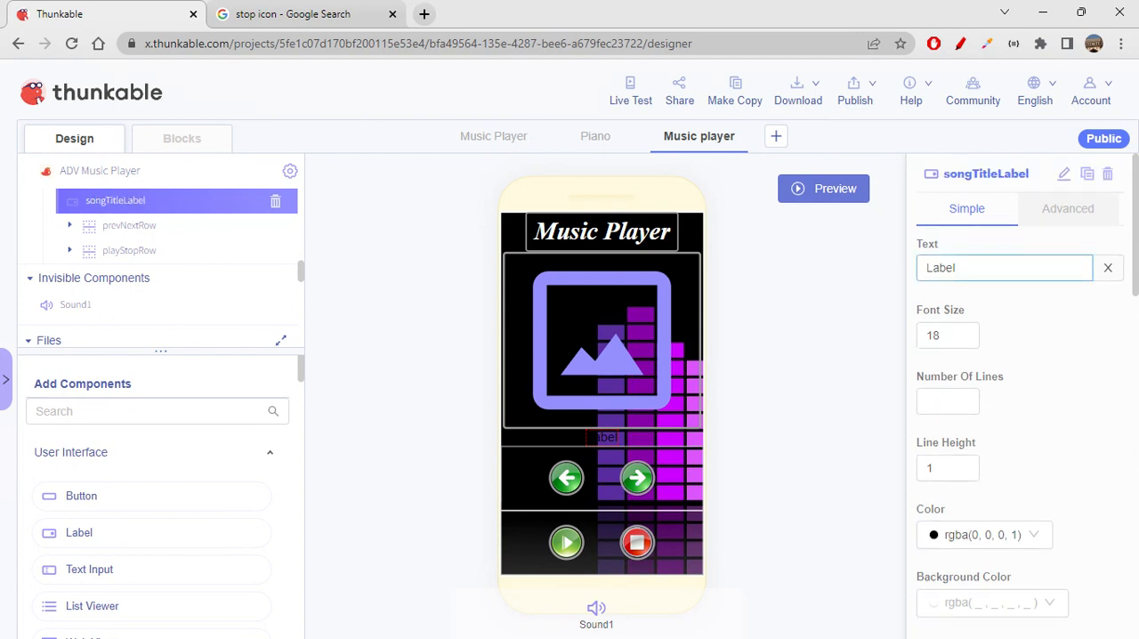
# - Clear songTitleLabel's text and set its font size to 20 and its color to white, rgba(255, 255, 255, 1)
pyautogui.press('BackSpace')
pyautogui.press('Tab')
pyautogui.write('20')
pyautogui.scroll(-2, 988, 458)
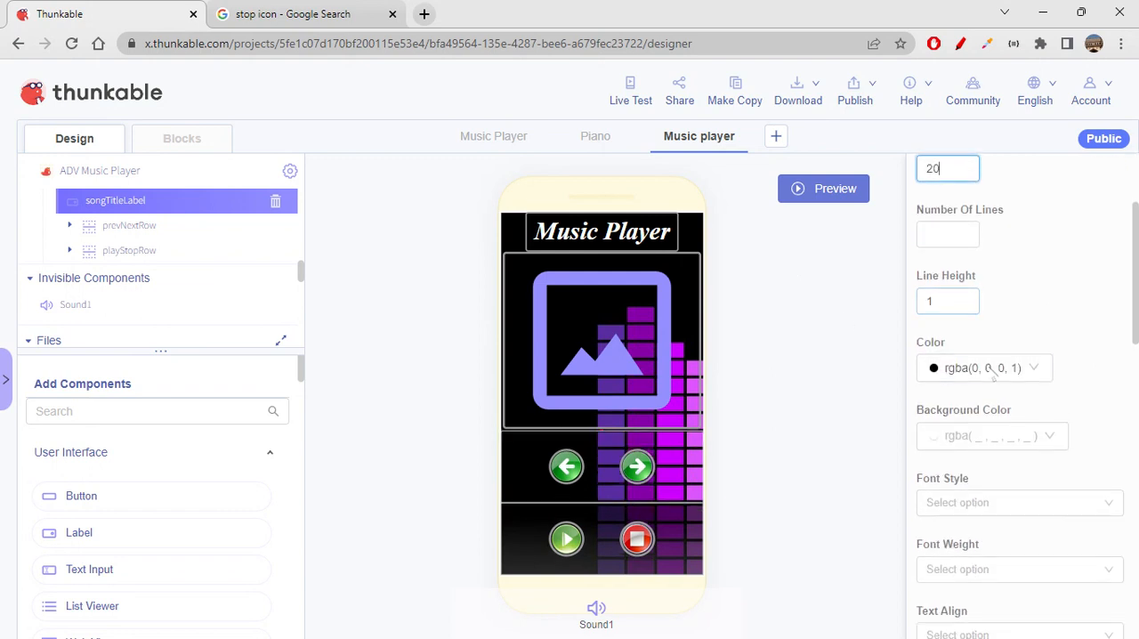
pyautogui.click(994, 375)
pyautogui.click(1059, 330)
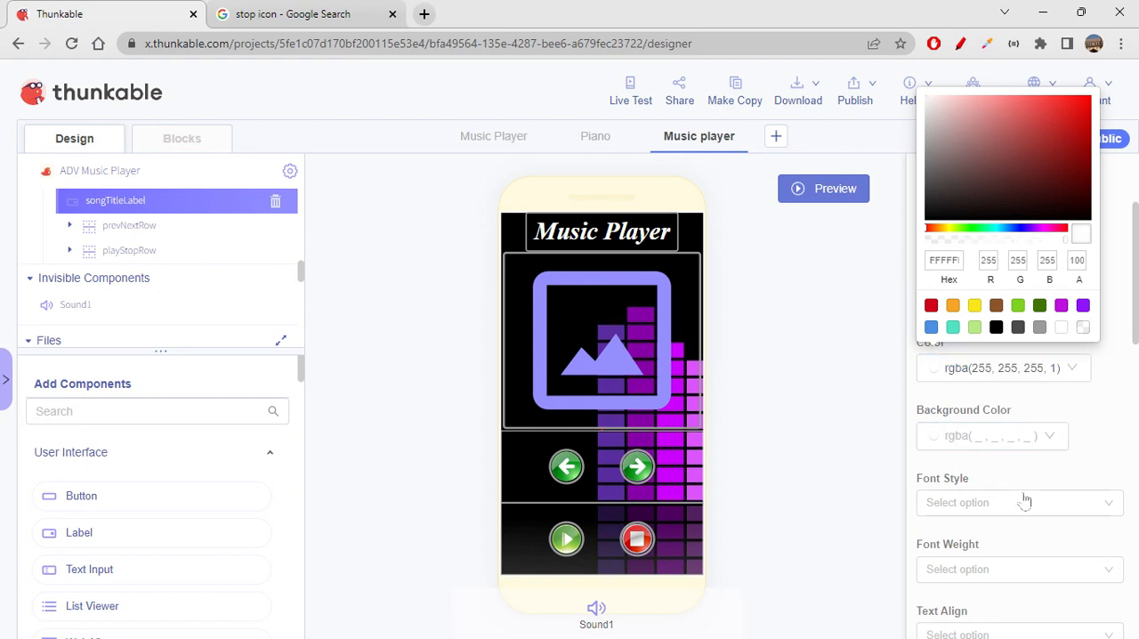
pyautogui.click(1054, 488)
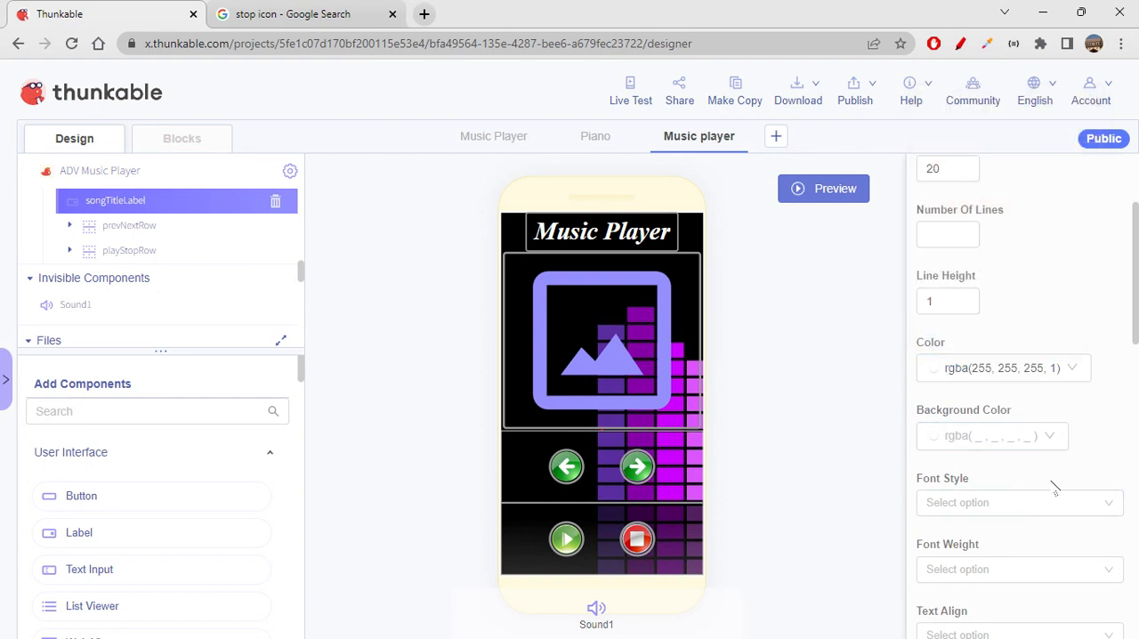
# - Set songTitleLabel's font style to Italic and its font weight to 600
pyautogui.click(1012, 504)
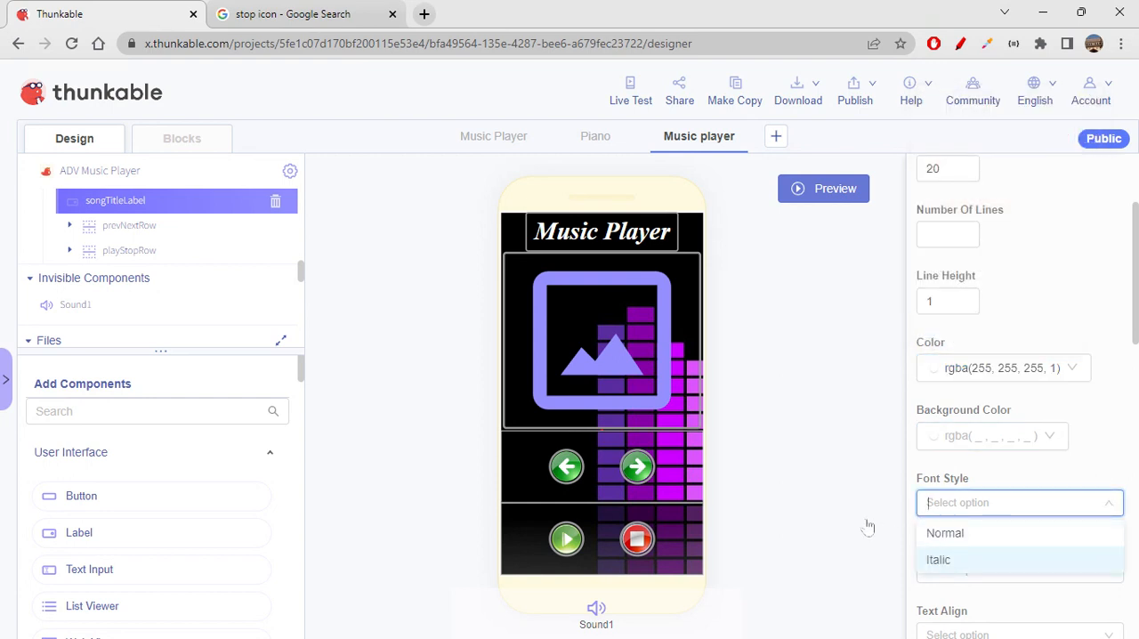
pyautogui.click(945, 559)
pyautogui.scroll(-2, 1001, 445)
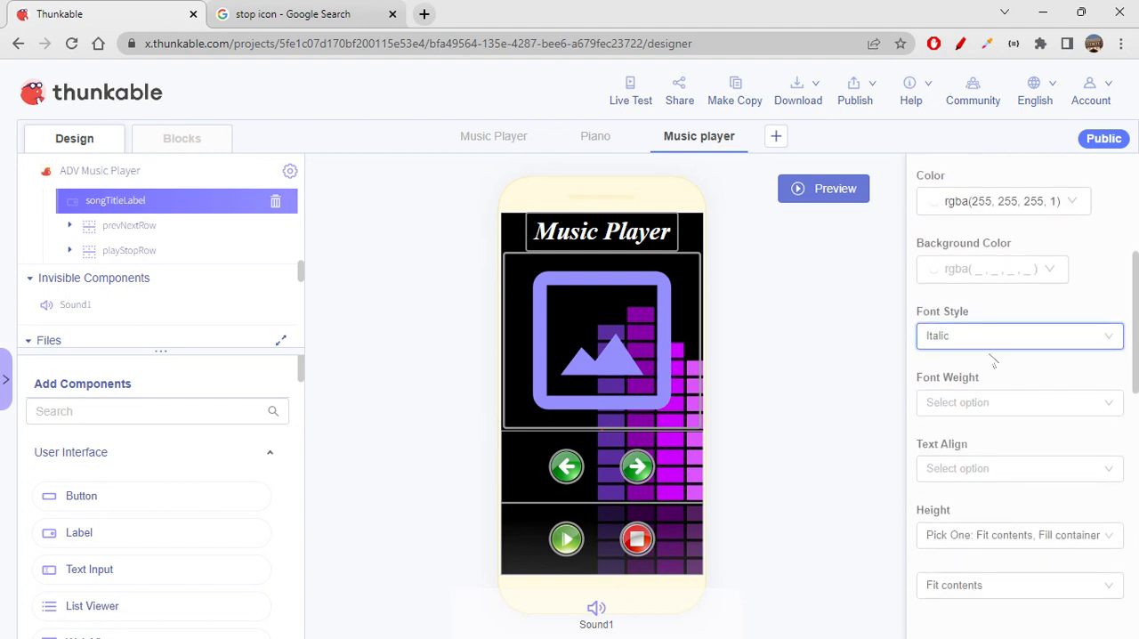
pyautogui.click(992, 405)
pyautogui.scroll(-1, 961, 556)
pyautogui.scroll(-2, 963, 557)
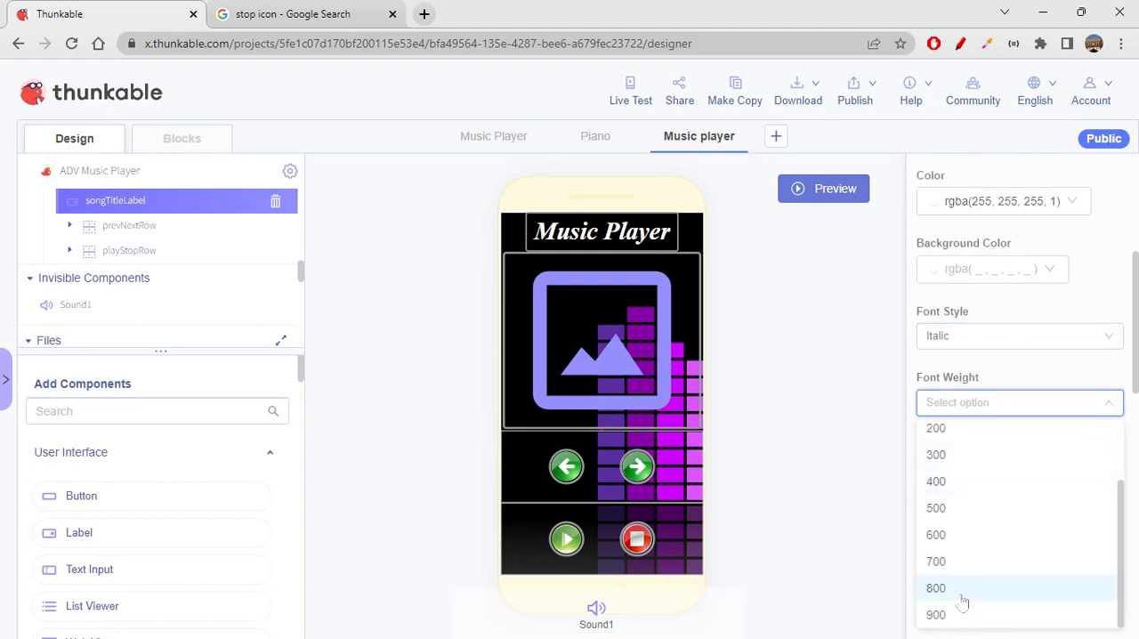
pyautogui.click(947, 536)
pyautogui.click(811, 534)
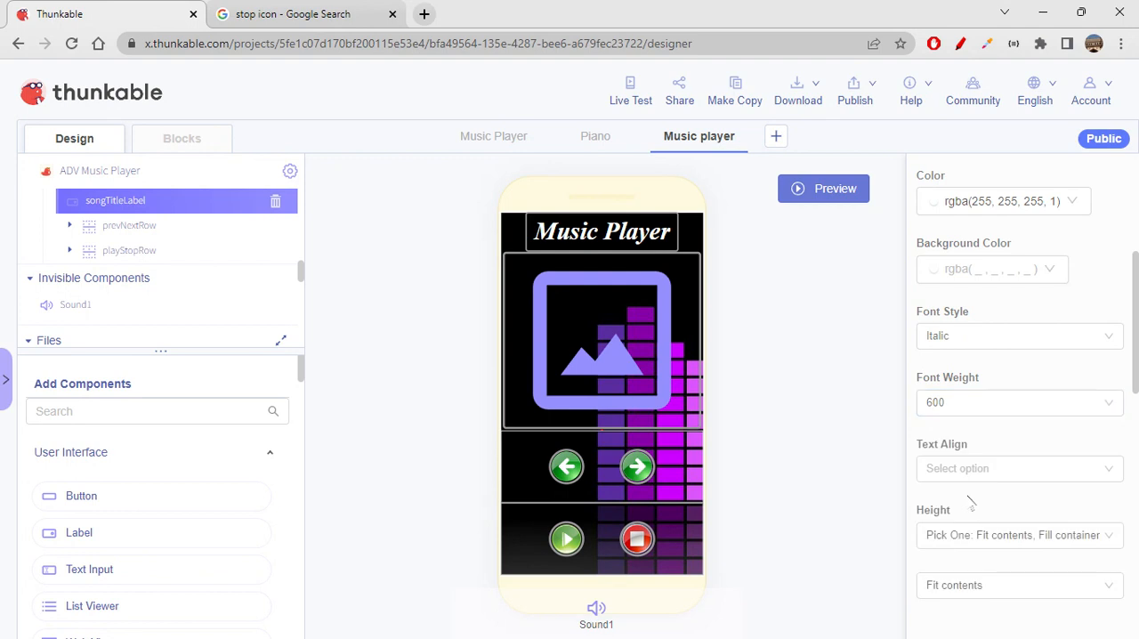
# - Choose a text alignment for songTitleLabel
pyautogui.scroll(-4, 972, 503)
pyautogui.scroll(4, 976, 472)
pyautogui.click(977, 476)
pyautogui.click(952, 580)
pyautogui.click(860, 538)
# - Give songTitleLabel a border with width 3, radius 4 and gray color rgba(155, 155, 155, 1)
pyautogui.scroll(-6, 1006, 525)
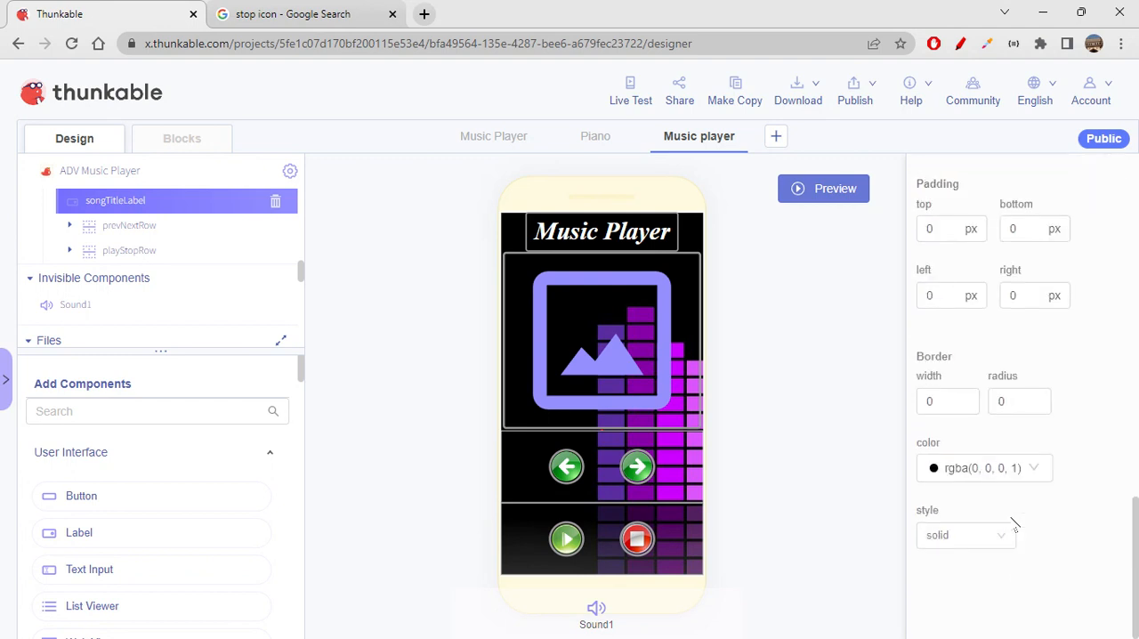
pyautogui.click(947, 402)
pyautogui.doubleClick(929, 402)
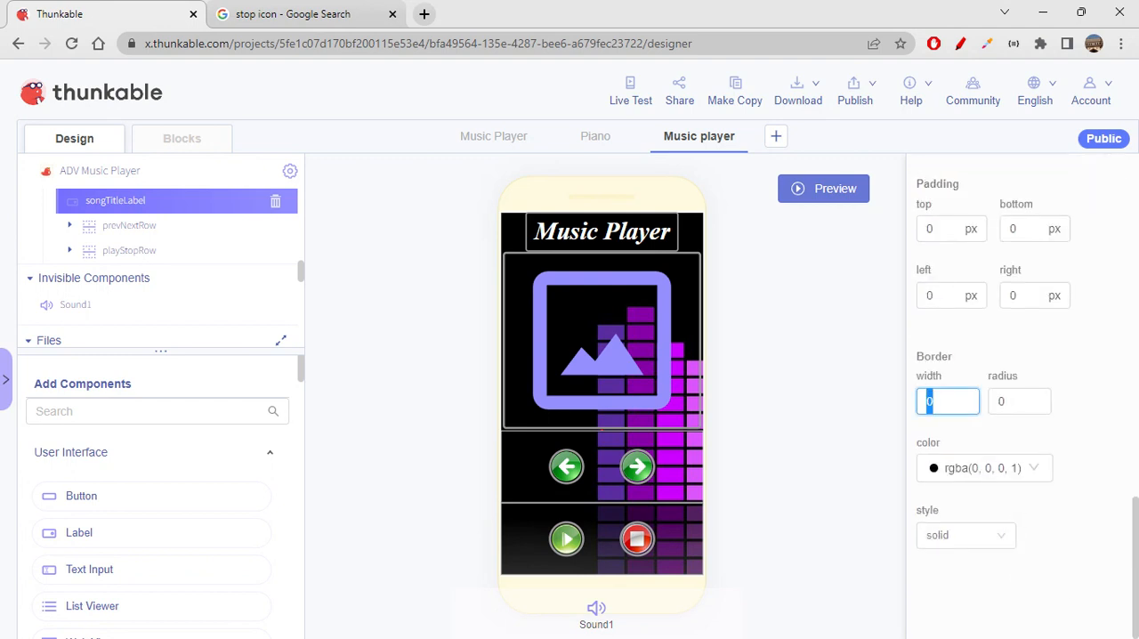
pyautogui.write('2')
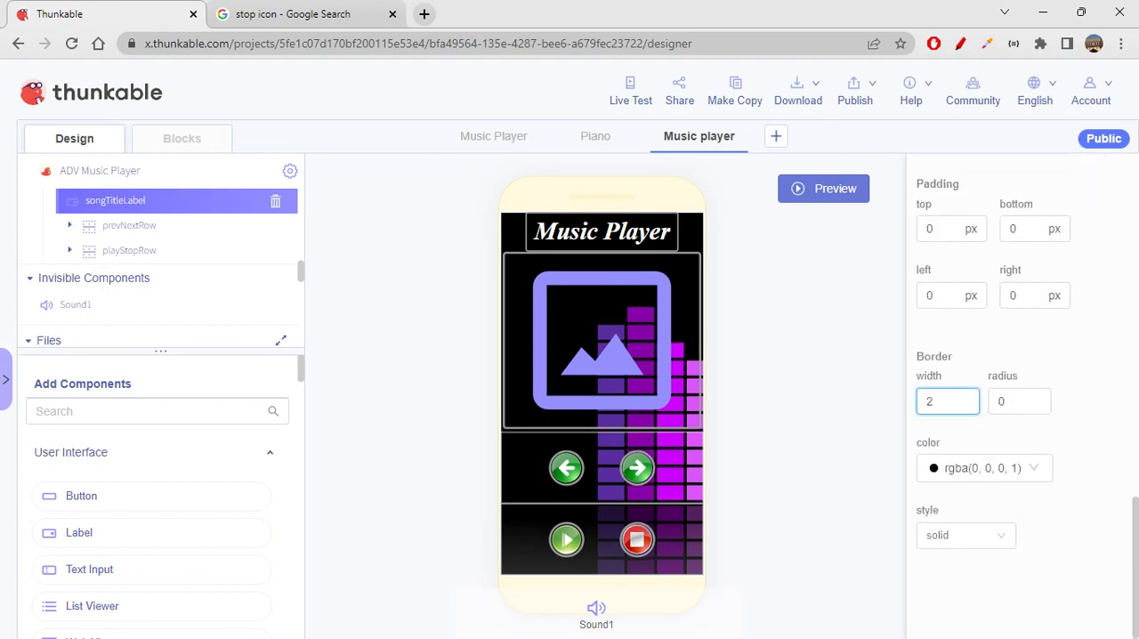
pyautogui.moveTo(938, 401); pyautogui.dragTo(768, 399)
pyautogui.write('3')
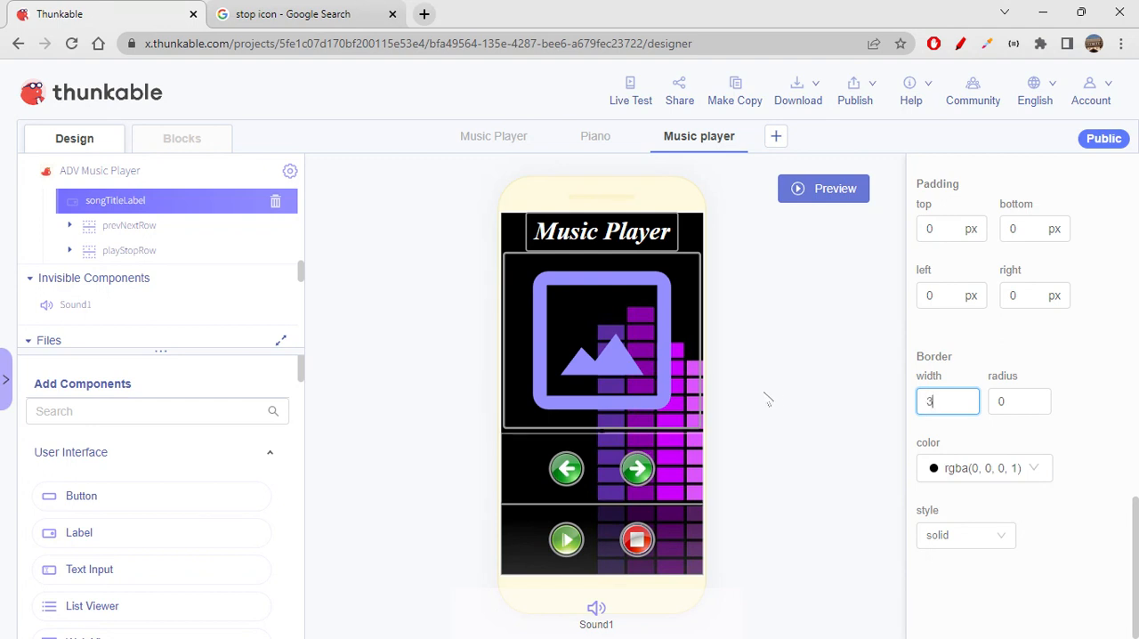
pyautogui.press('Tab')
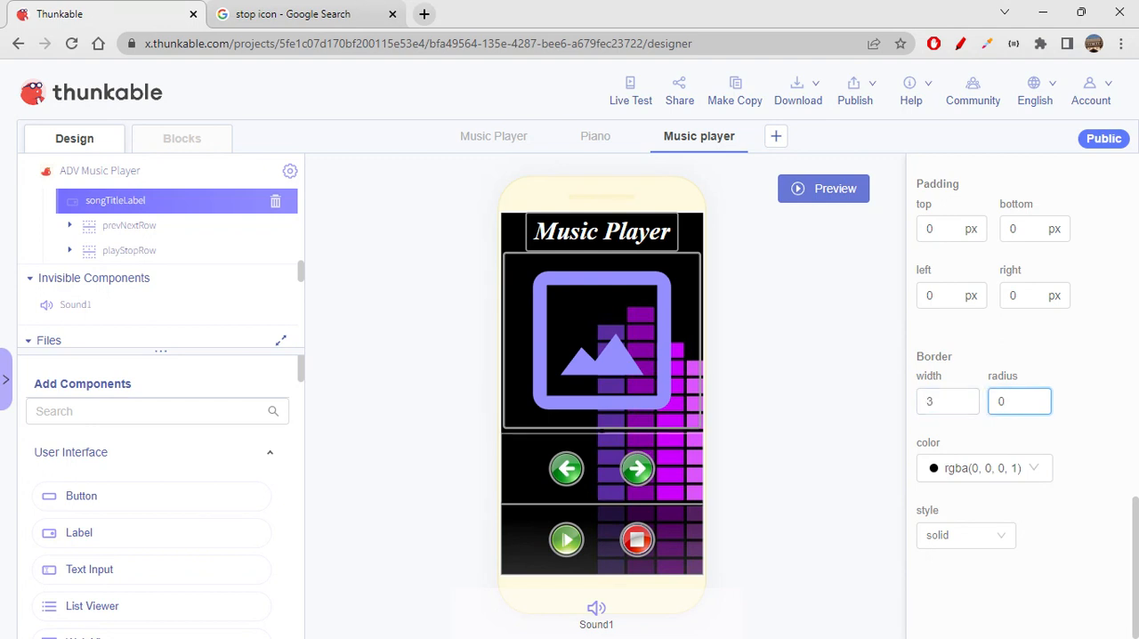
pyautogui.click(1014, 476)
pyautogui.click(1039, 536)
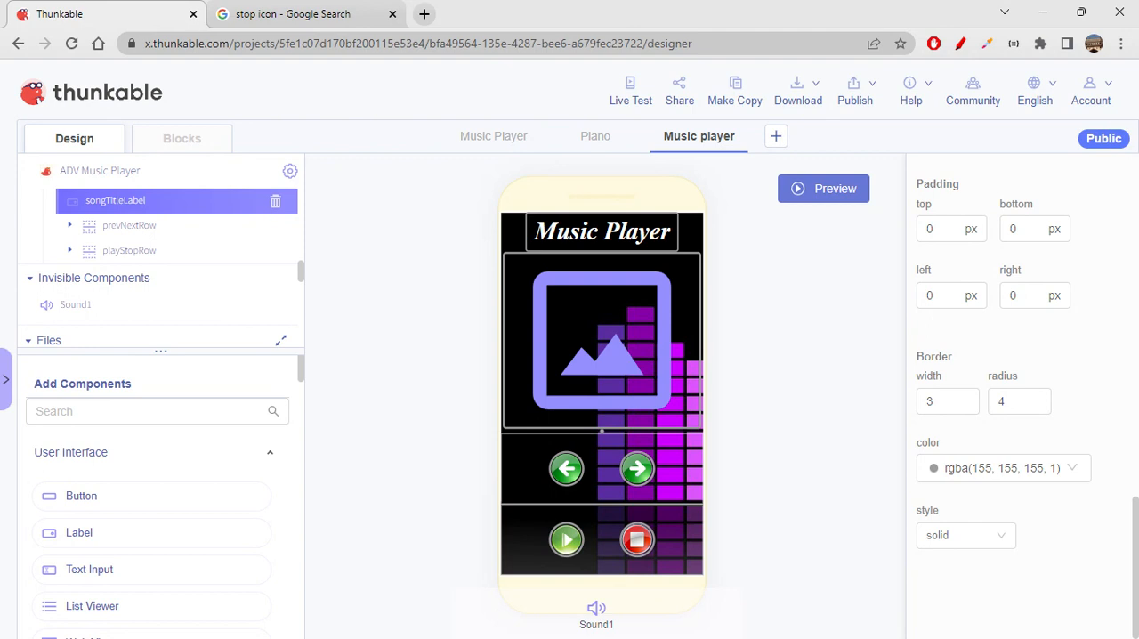
# - Add a Row as the first component of the Music player screen and move titleLabel into it
pyautogui.scroll(5, 148, 267)
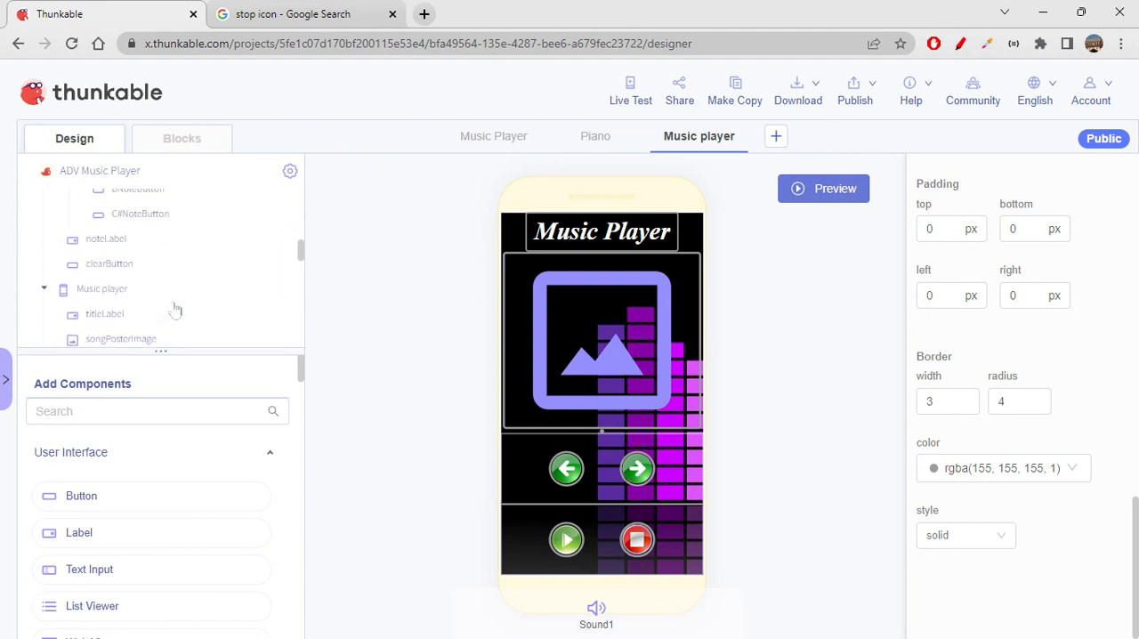
pyautogui.click(114, 413)
pyautogui.write('row')
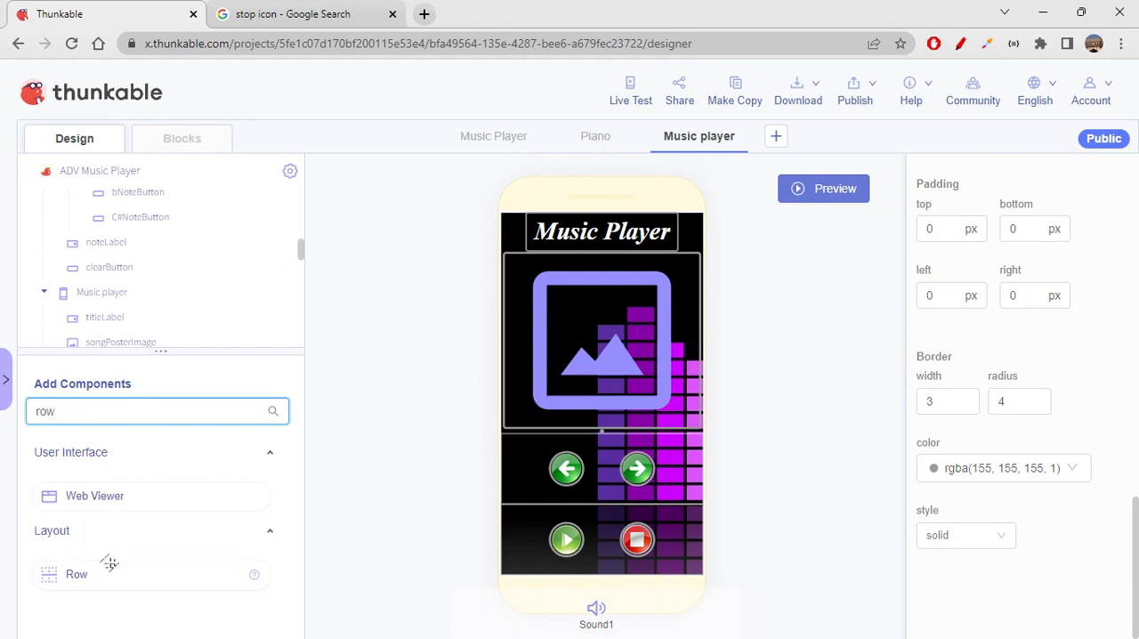
pyautogui.moveTo(112, 575)
pyautogui.mouseDown()
pyautogui.moveTo(127, 466)
pyautogui.moveTo(152, 409)
pyautogui.moveTo(103, 292)
pyautogui.mouseUp()
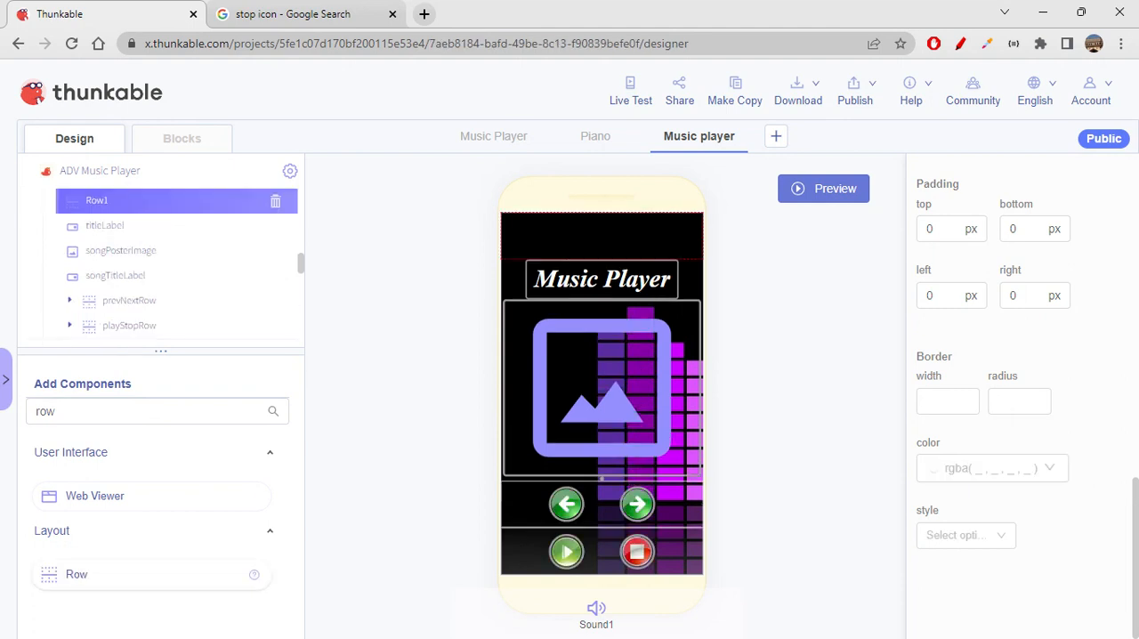
pyautogui.moveTo(114, 228)
pyautogui.mouseDown()
pyautogui.moveTo(132, 209)
pyautogui.moveTo(133, 235)
pyautogui.mouseUp()
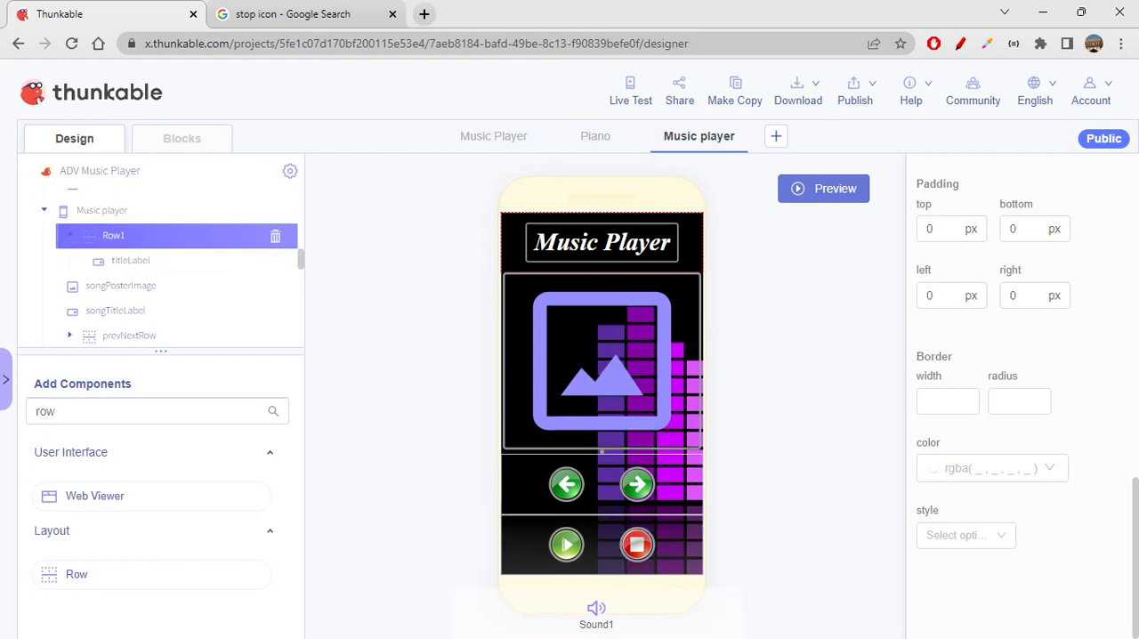
# - Rename the new row containing titleLabel as headerRow
pyautogui.scroll(10, 953, 458)
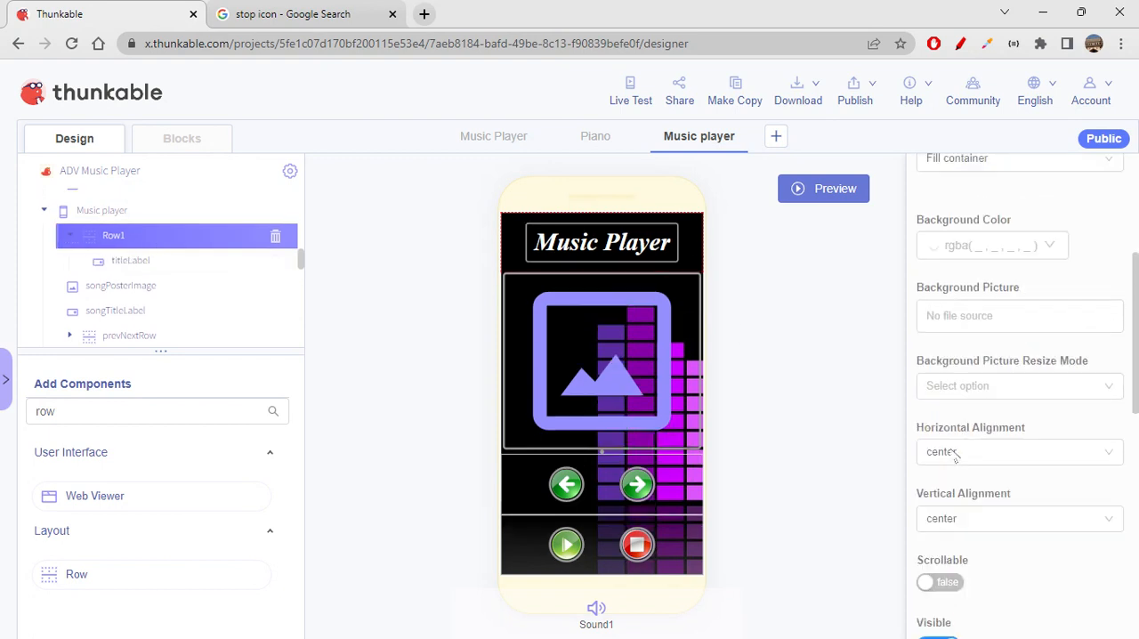
pyautogui.click(1063, 173)
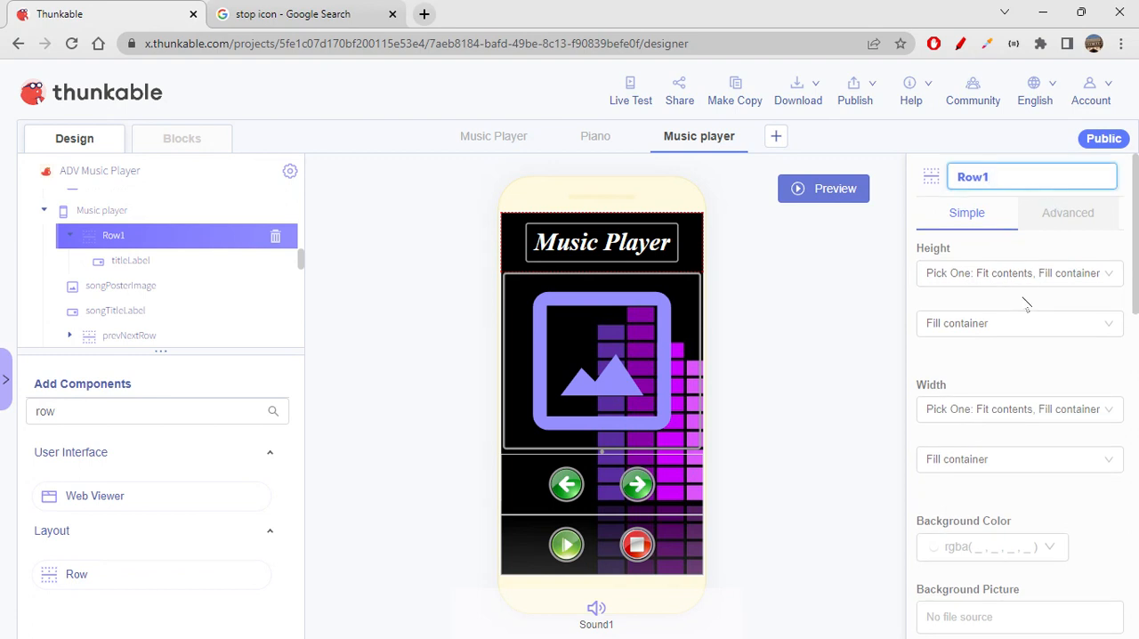
pyautogui.write('header')
pyautogui.click(869, 348)
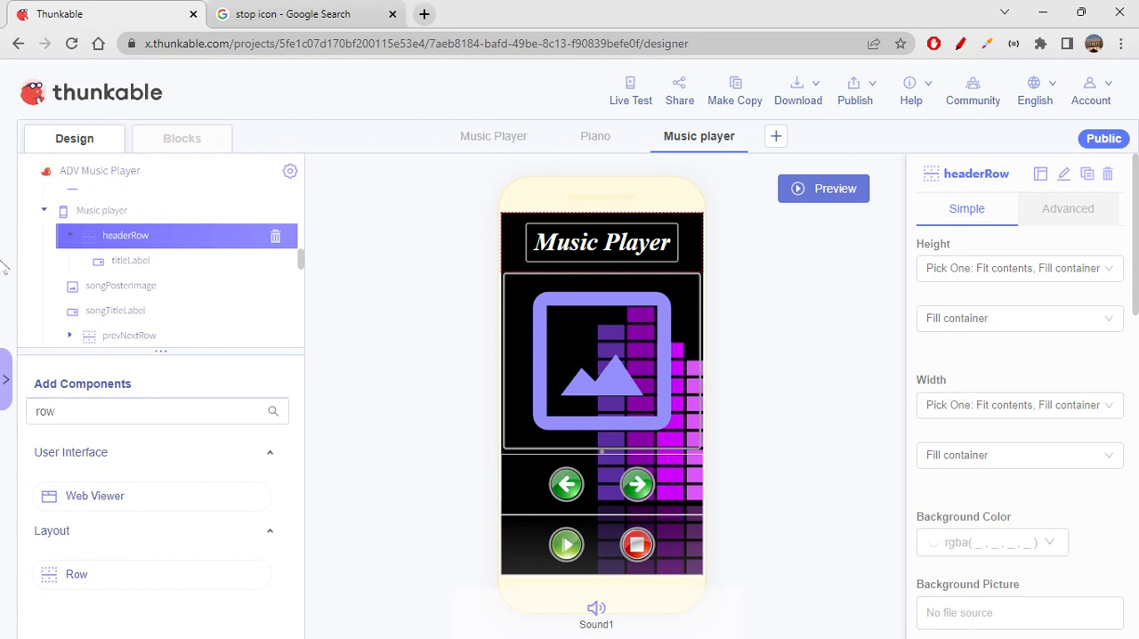
# - Add an Image component to headerRow before titleLabel and name it logoImage
pyautogui.click(99, 413)
pyautogui.moveTo(99, 414); pyautogui.dragTo(6, 415)
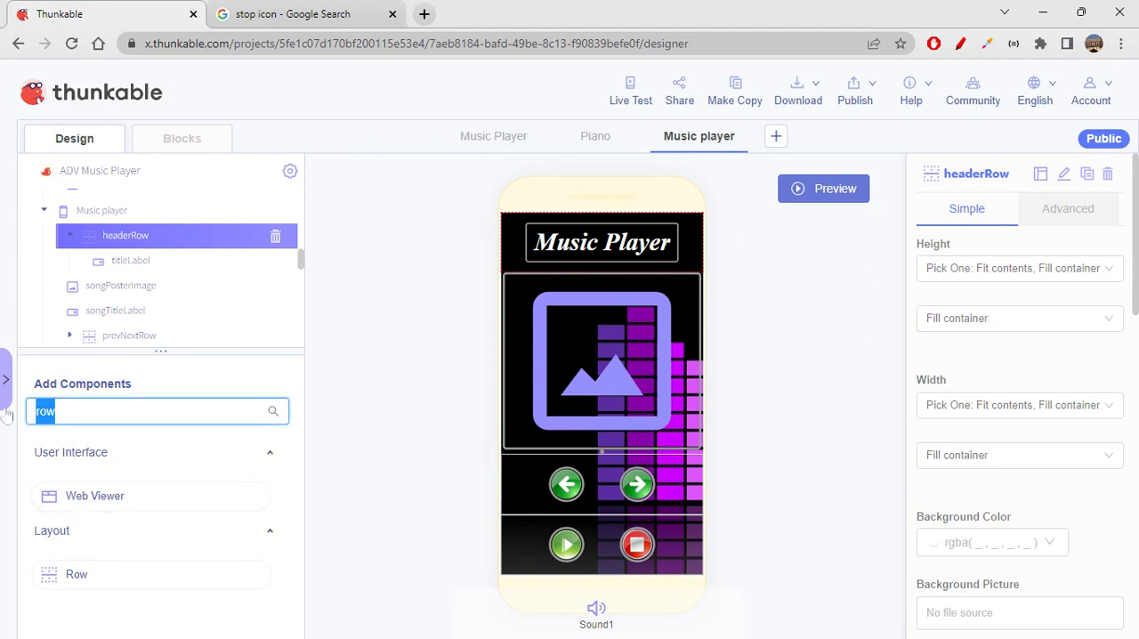
pyautogui.write('imag')
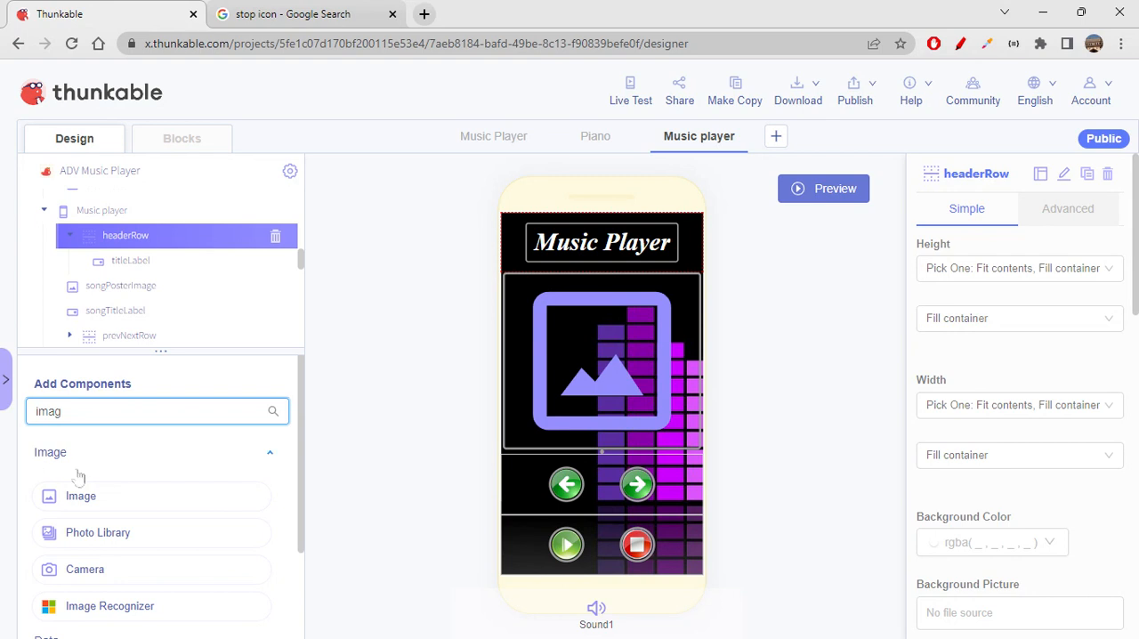
pyautogui.moveTo(113, 504); pyautogui.dragTo(143, 247)
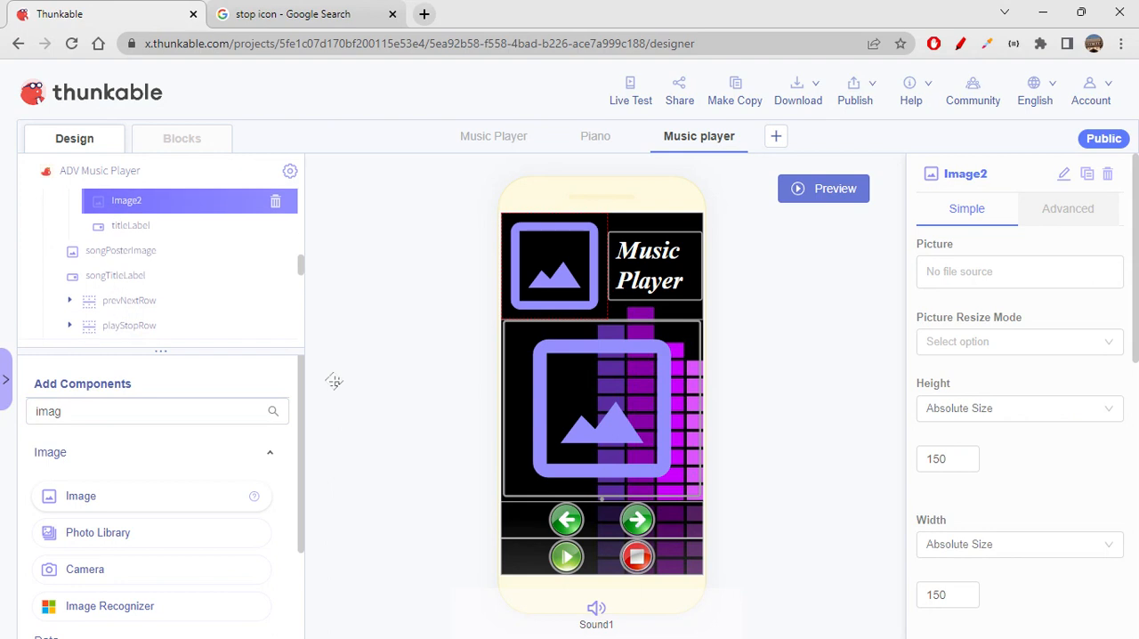
pyautogui.click(1064, 174)
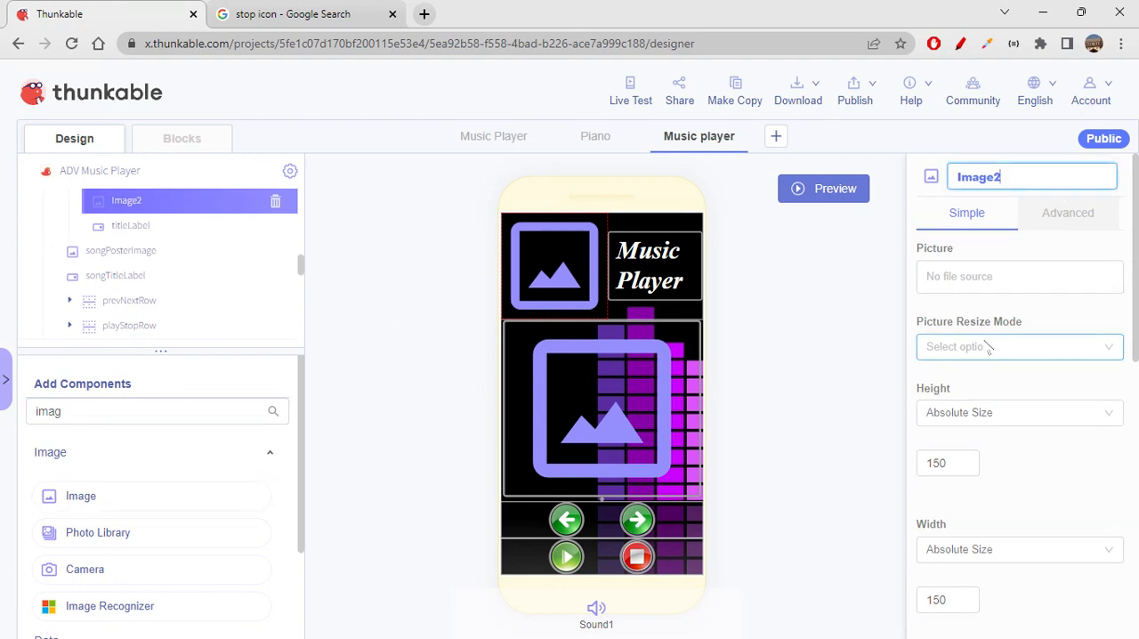
pyautogui.write('logo')
pyautogui.press('Return')
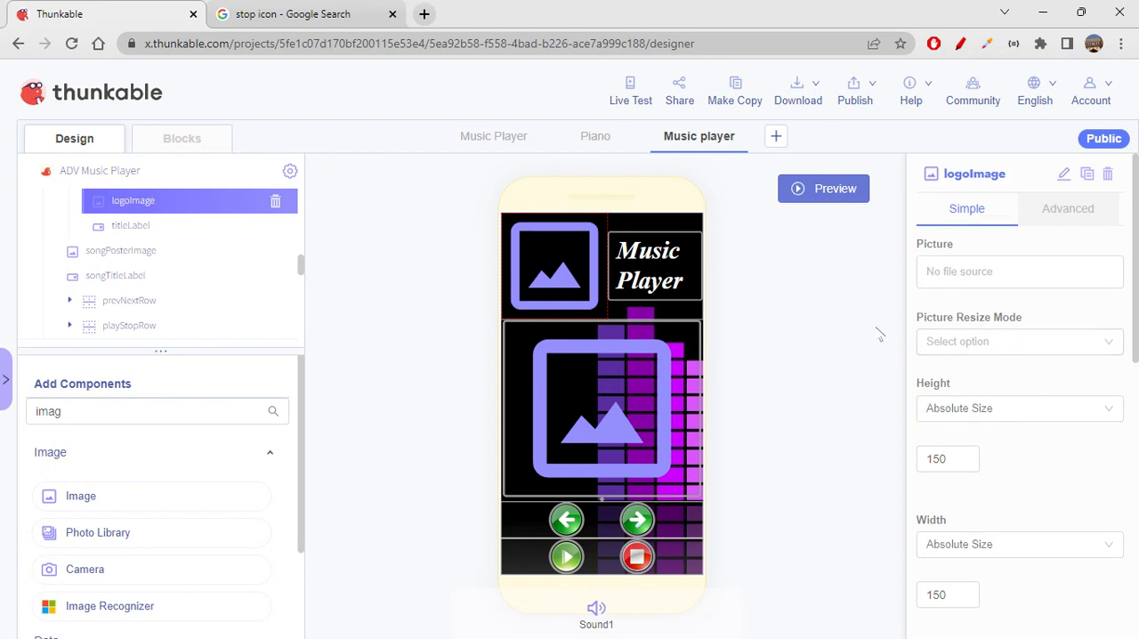
# - Switch to Google Images and search for "music logos"
pyautogui.click(276, 14)
pyautogui.scroll(5, 321, 356)
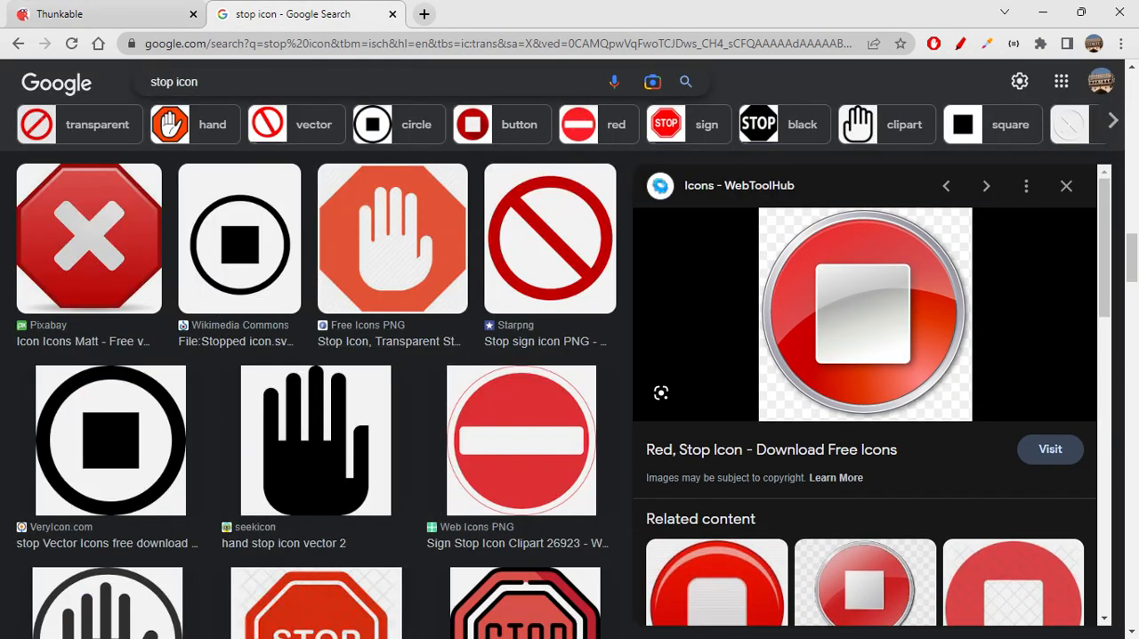
pyautogui.click(116, 84)
pyautogui.write('musi')
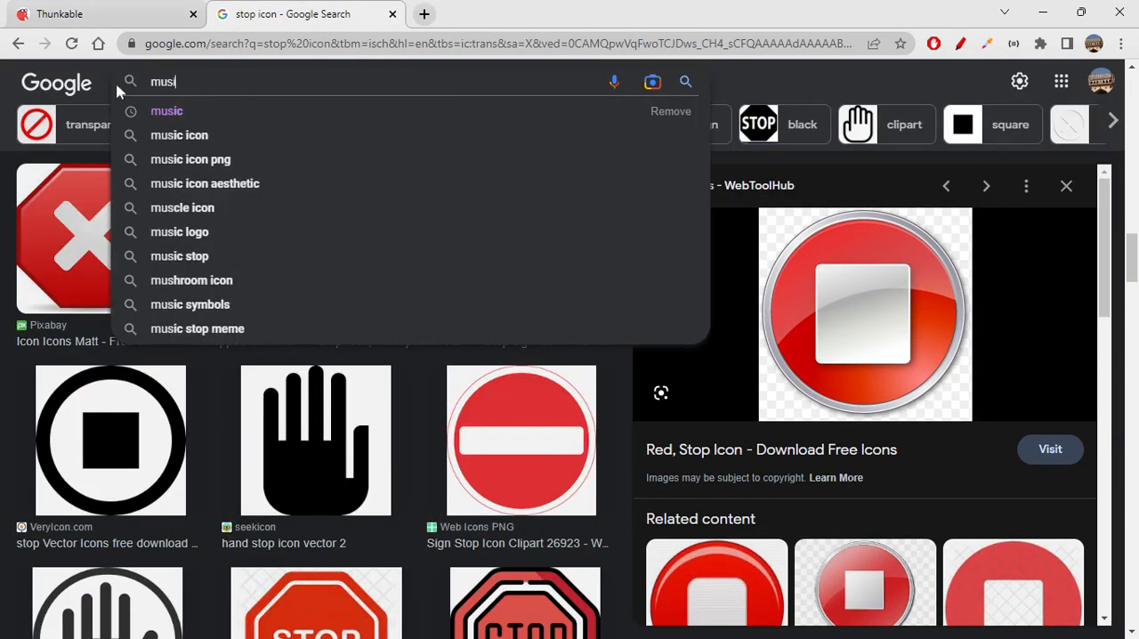
pyautogui.write('c logos')
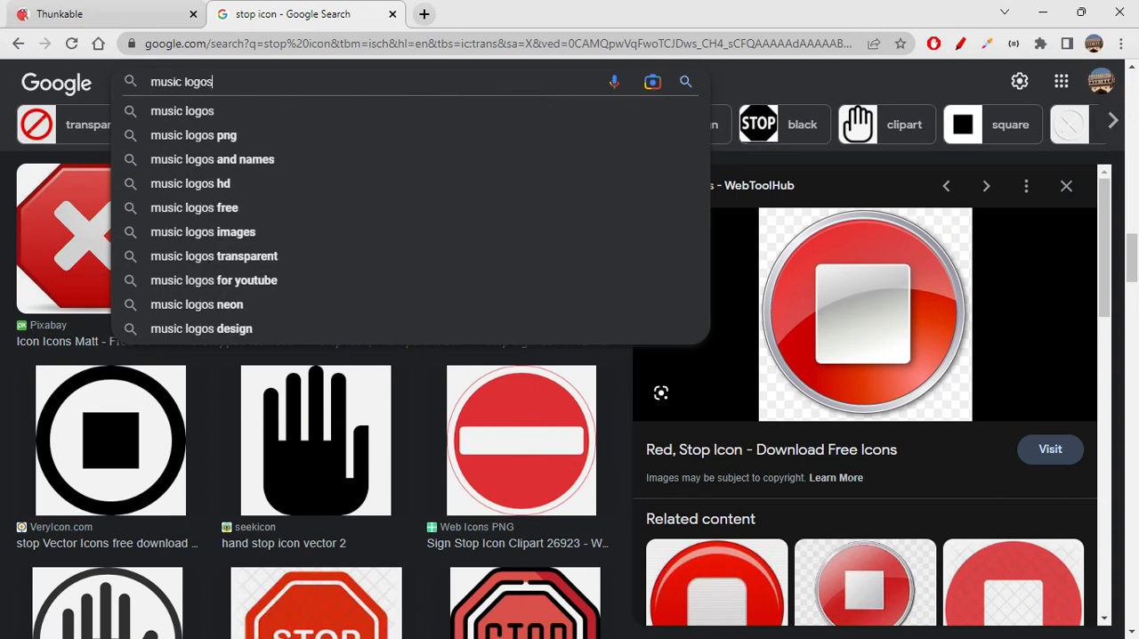
pyautogui.press('Return')
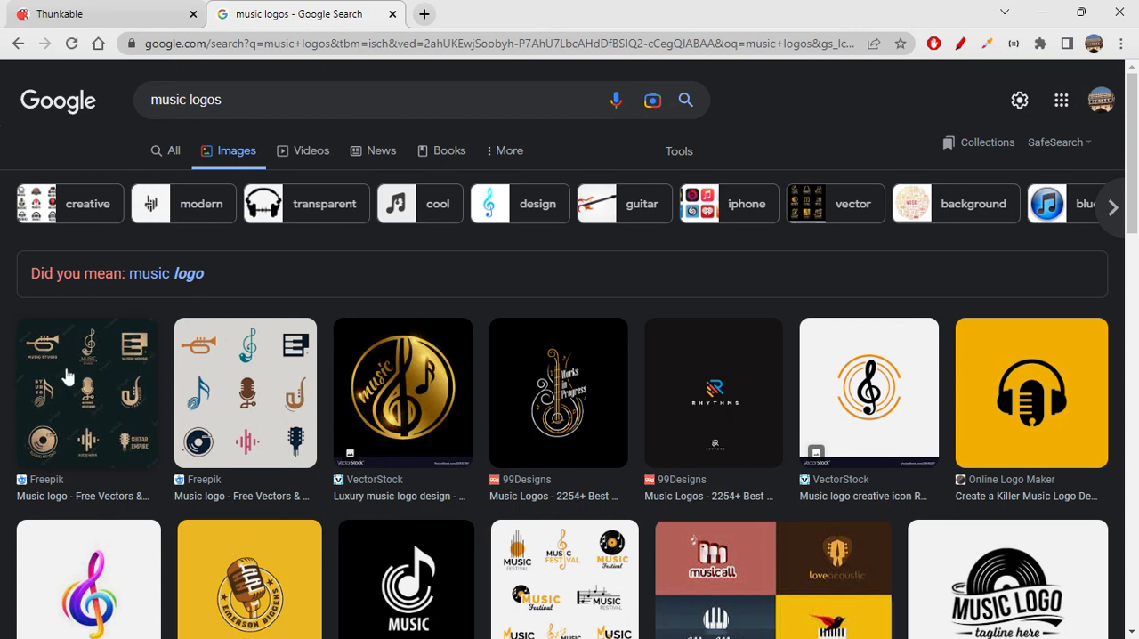
# - Open the multicoloured treble clef result "Premium Vector | Note music logo design" and copy its image address
pyautogui.scroll(-1, 543, 425)
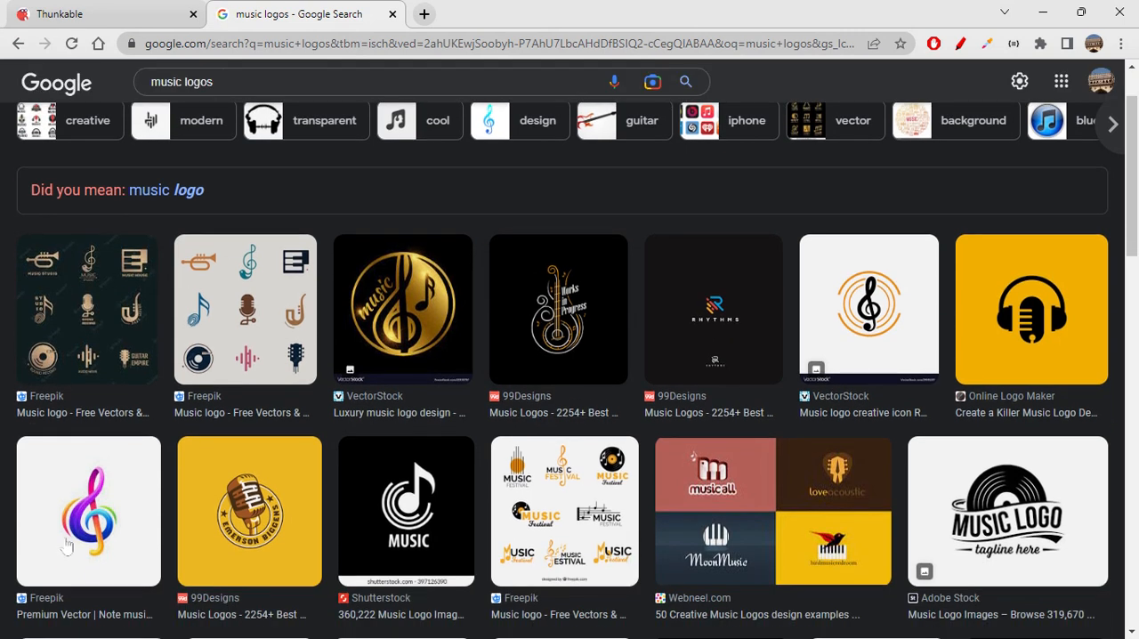
pyautogui.click(93, 534)
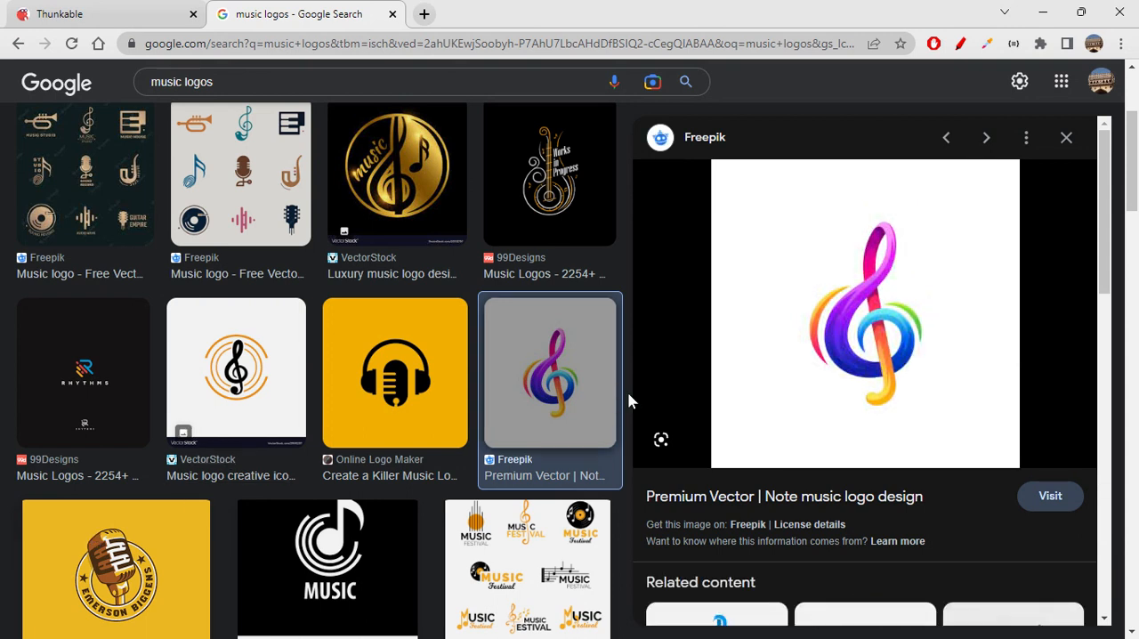
pyautogui.scroll(-3, 908, 415)
pyautogui.scroll(-4, 908, 414)
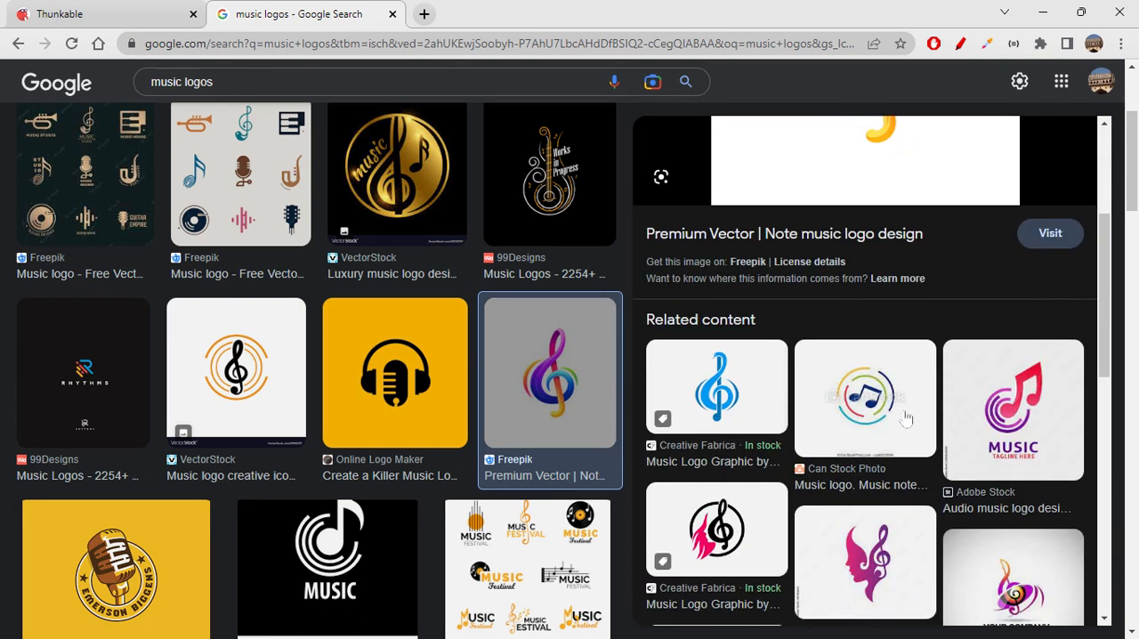
pyautogui.scroll(-2, 906, 418)
pyautogui.scroll(9, 906, 418)
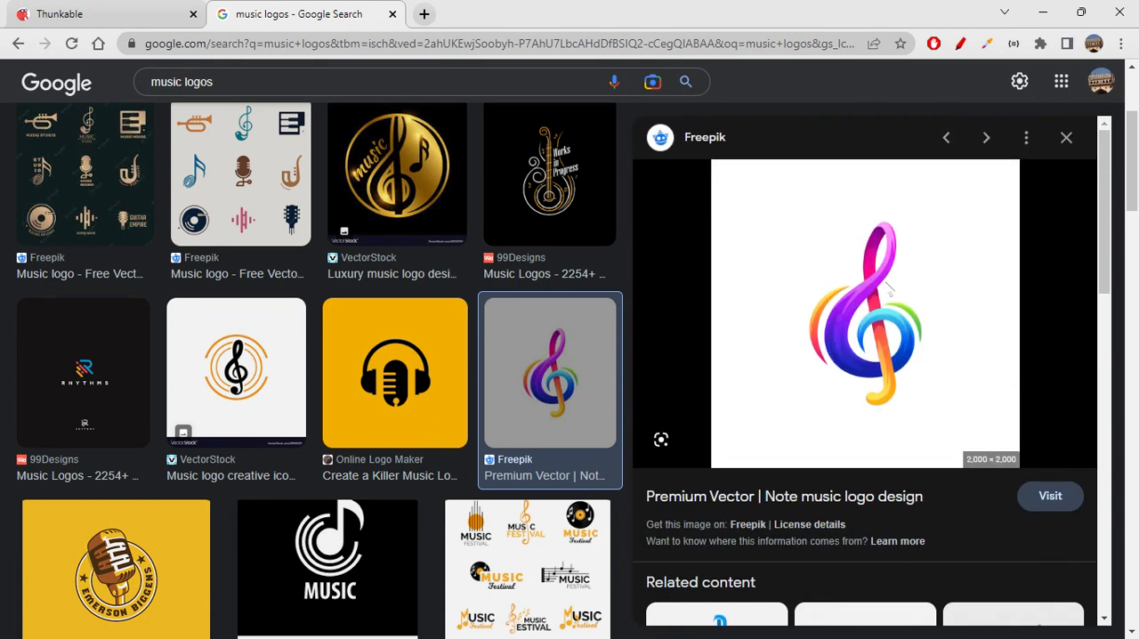
# - Return to Thunkable and paste the copied image URL as logoImage's picture
pyautogui.click(134, 15)
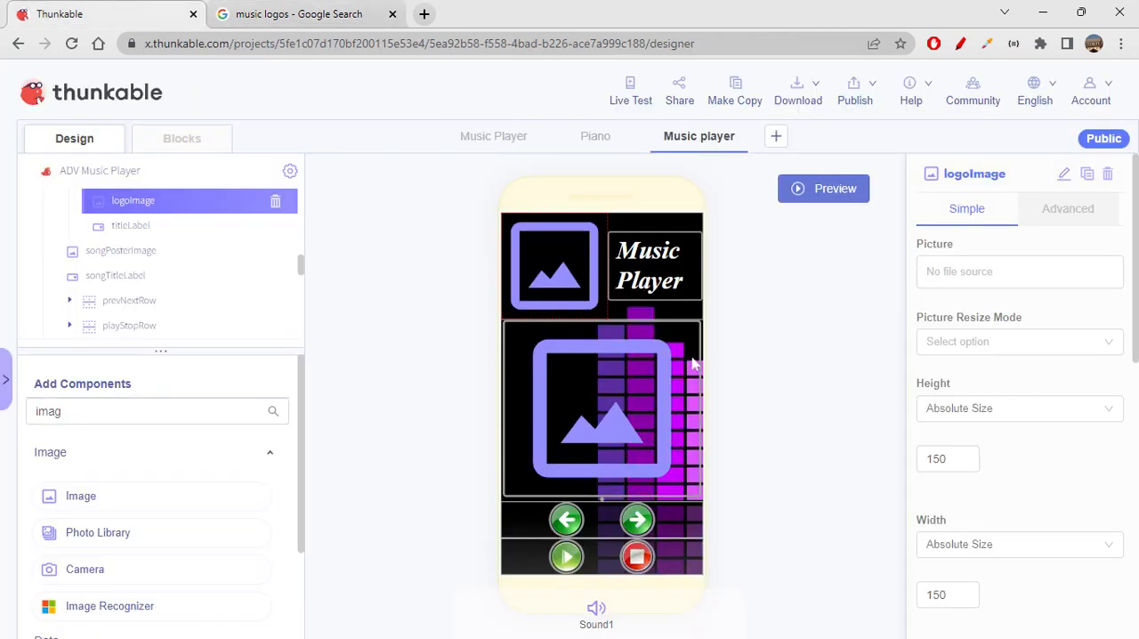
pyautogui.click(979, 271)
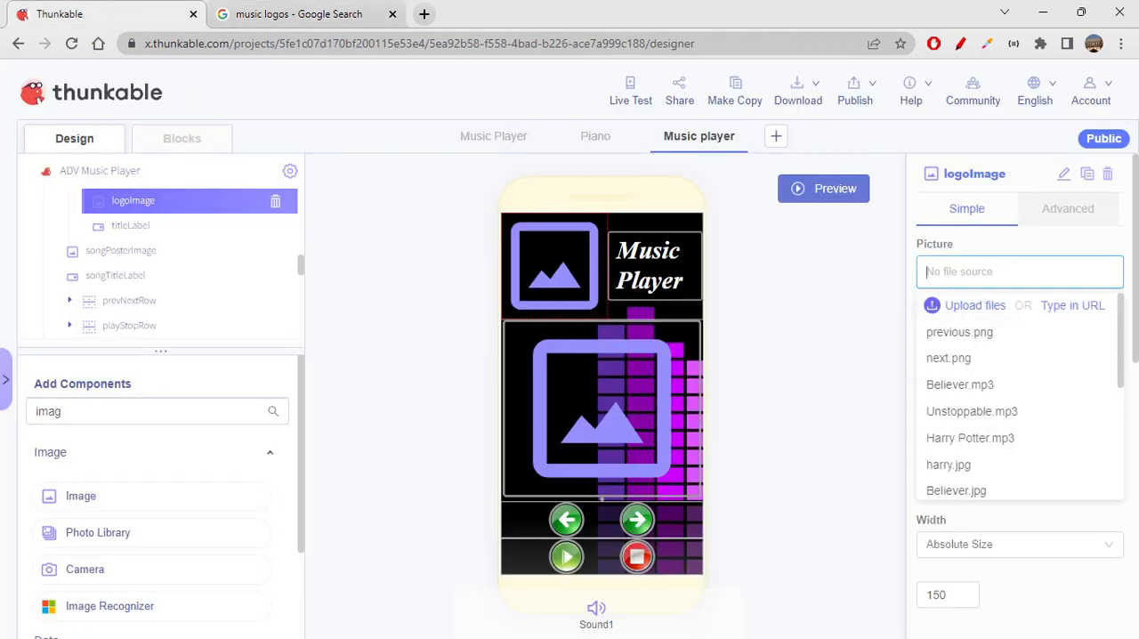
pyautogui.hotkey('ctrl', 'v')
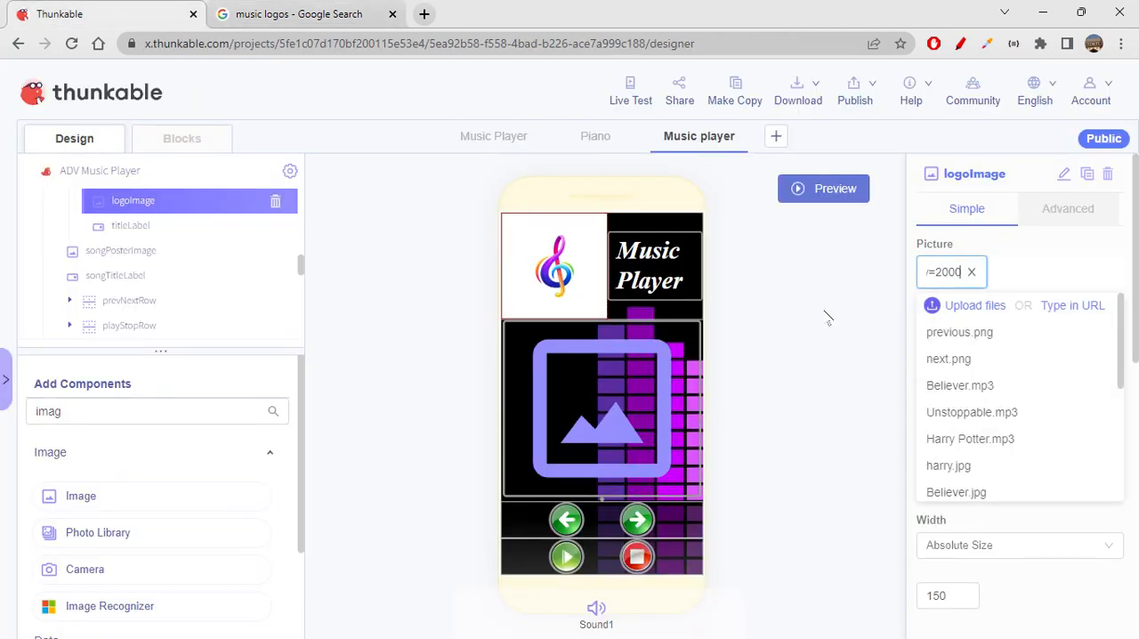
pyautogui.click(827, 318)
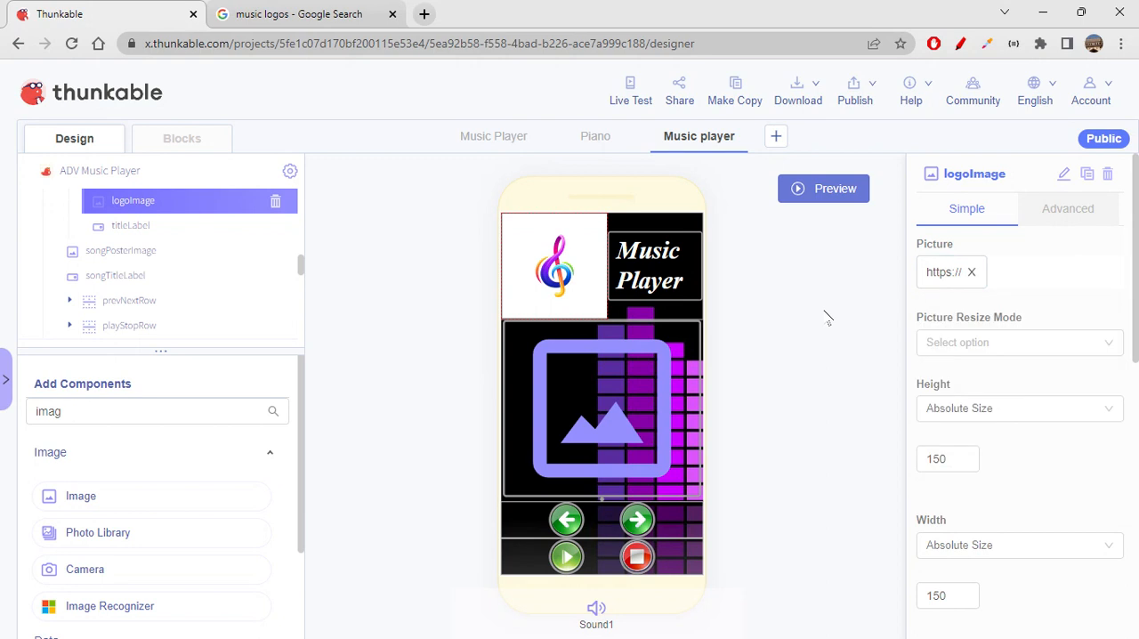
# - Set logoImage's height and width to an absolute size of 80 each
pyautogui.scroll(-1, 1020, 419)
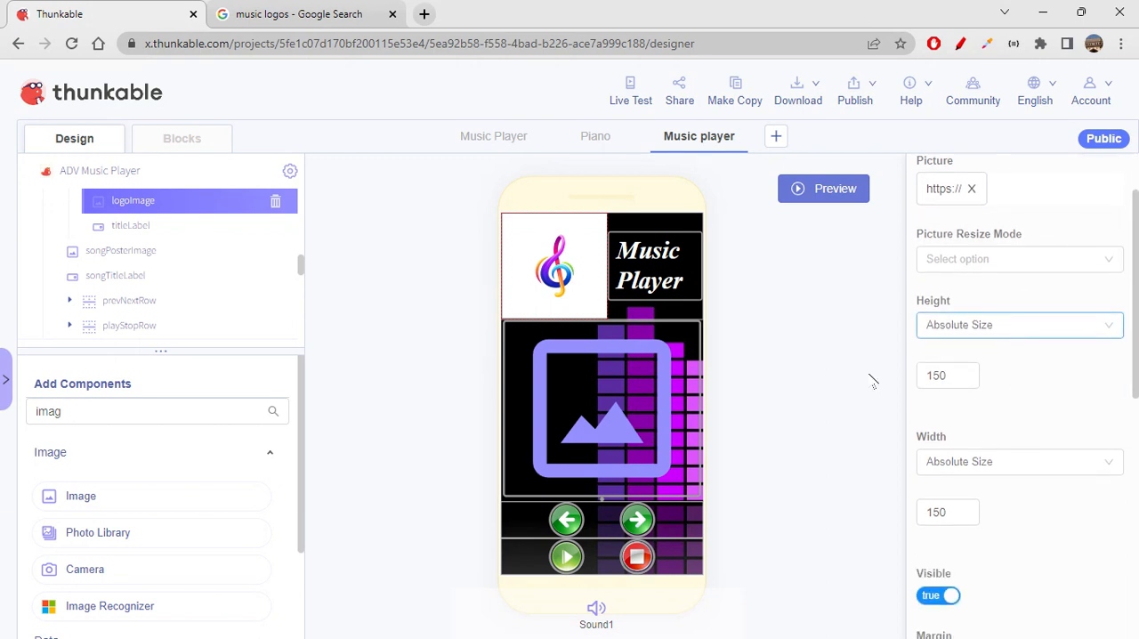
pyautogui.moveTo(951, 374); pyautogui.dragTo(873, 375)
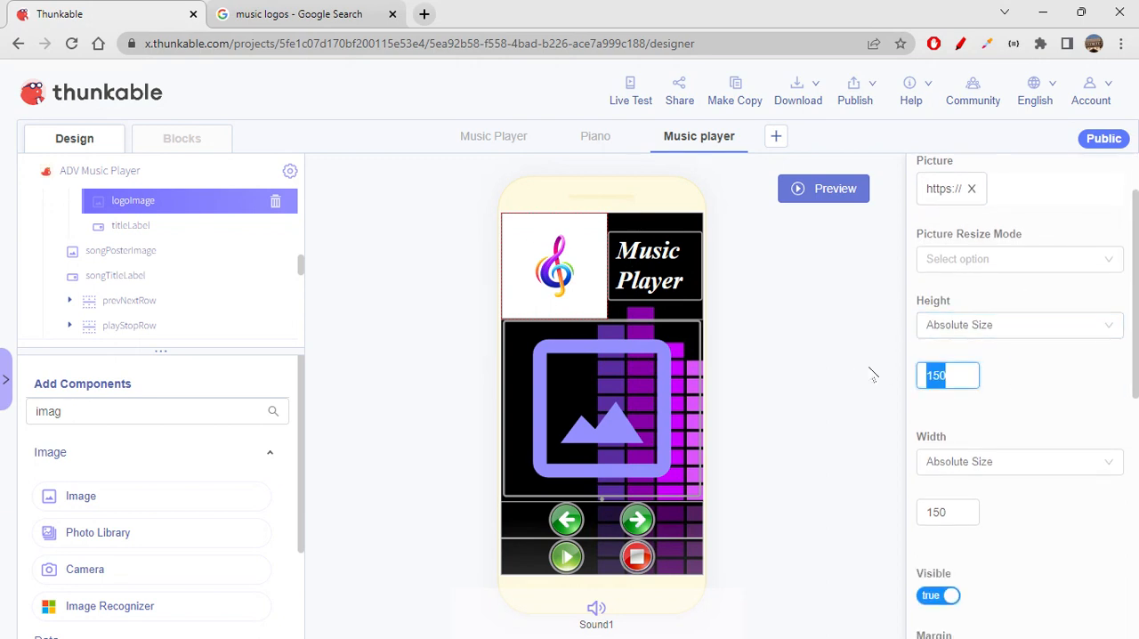
pyautogui.write('80')
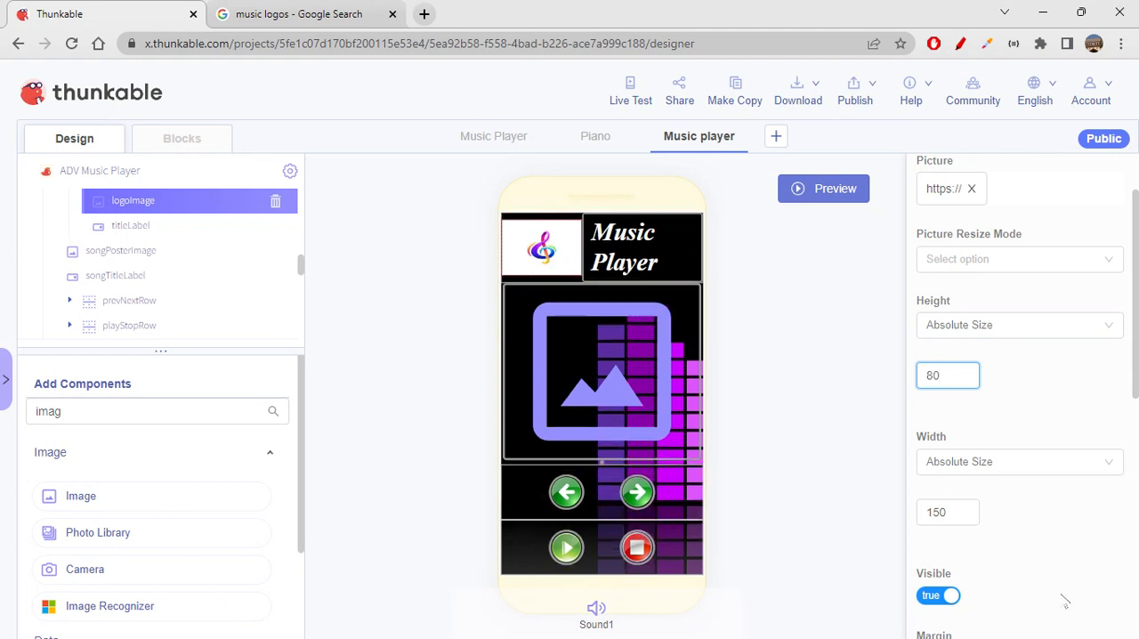
pyautogui.moveTo(974, 514); pyautogui.dragTo(820, 519)
pyautogui.write('80')
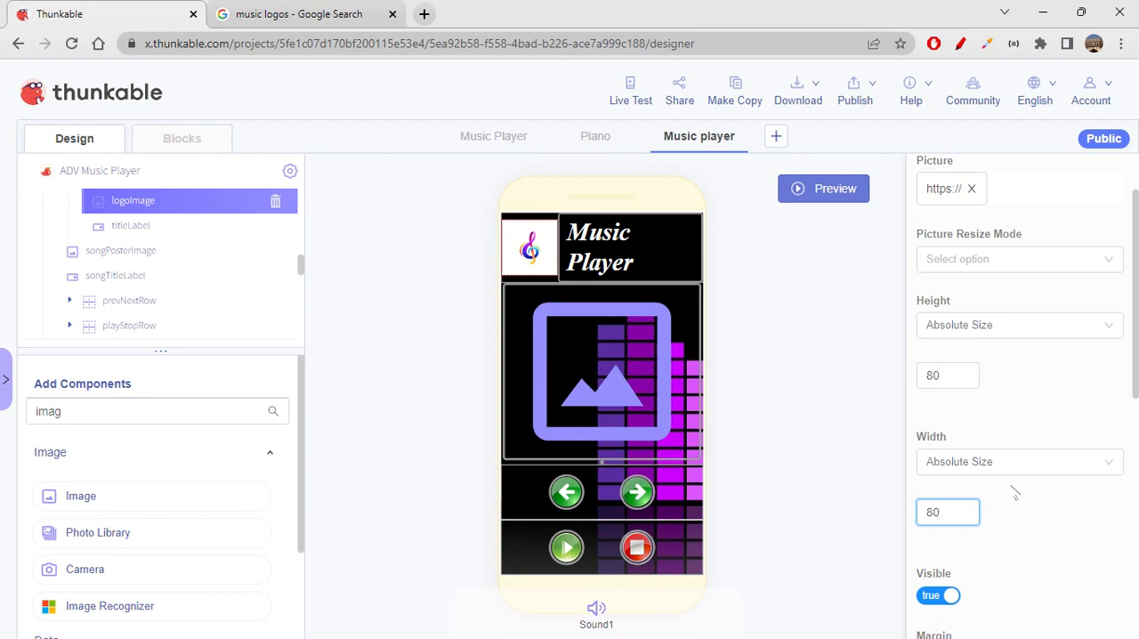
# - Set logoImage's left margin to 10 px
pyautogui.scroll(-5, 1015, 493)
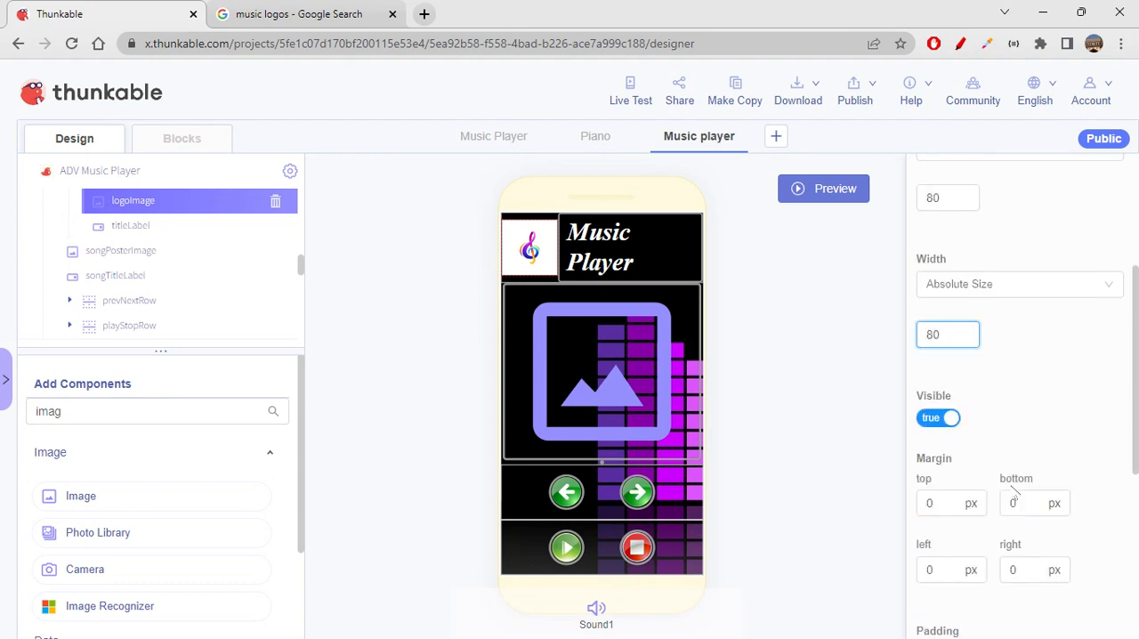
pyautogui.doubleClick(934, 330)
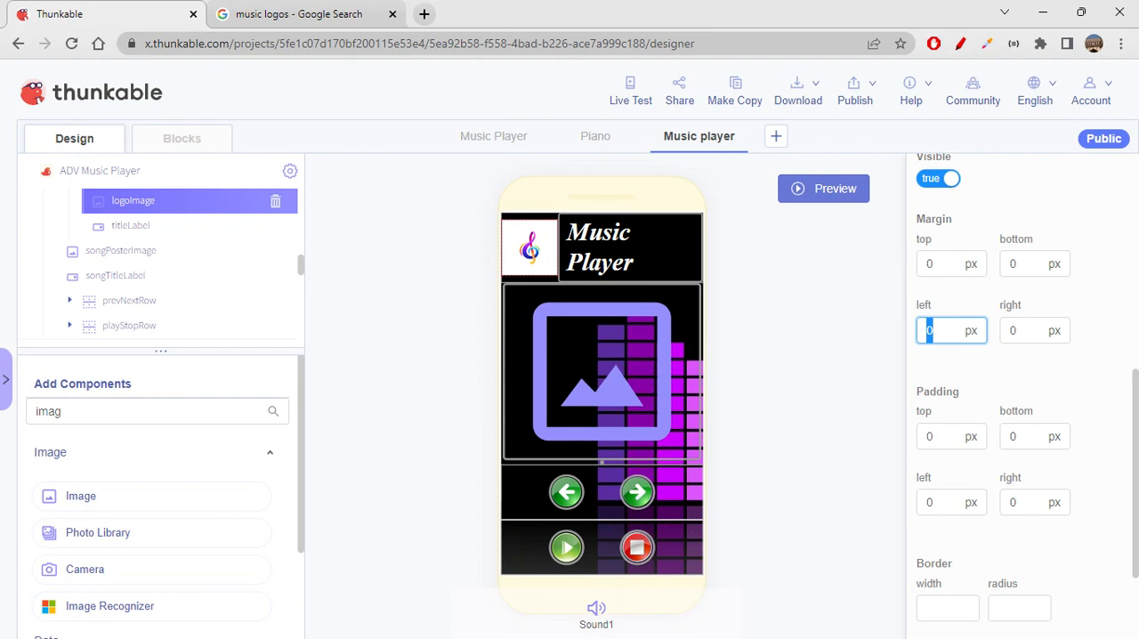
pyautogui.write('10')
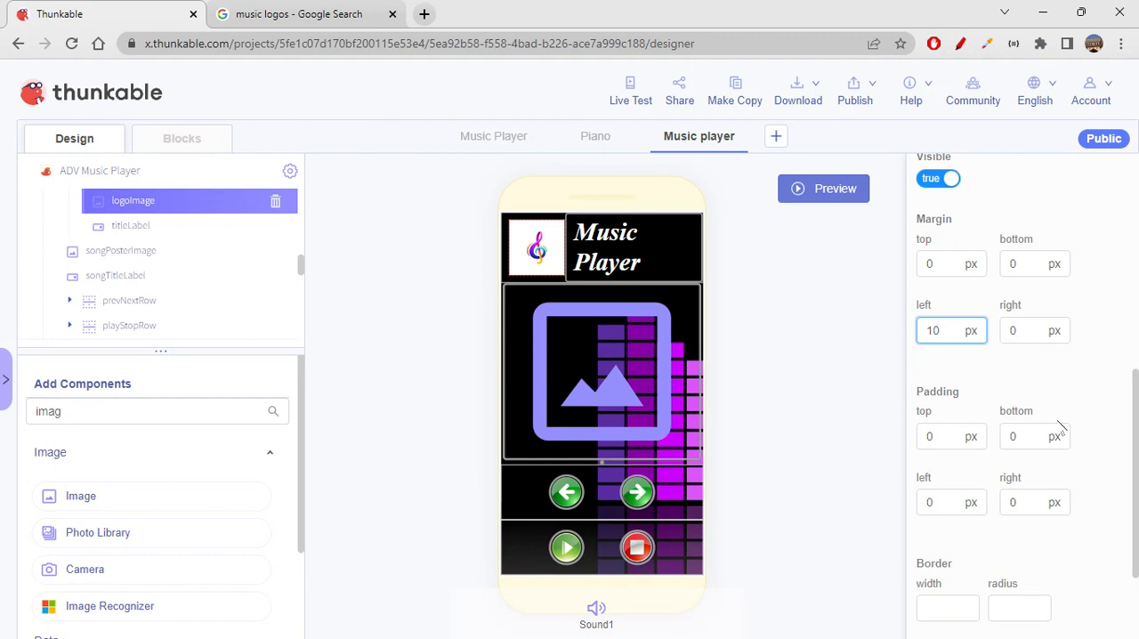
# - Give logoImage a border with width 3, radius 40 and gray color rgba(155, 155, 155, 1)
pyautogui.scroll(-2, 1060, 427)
pyautogui.click(954, 465)
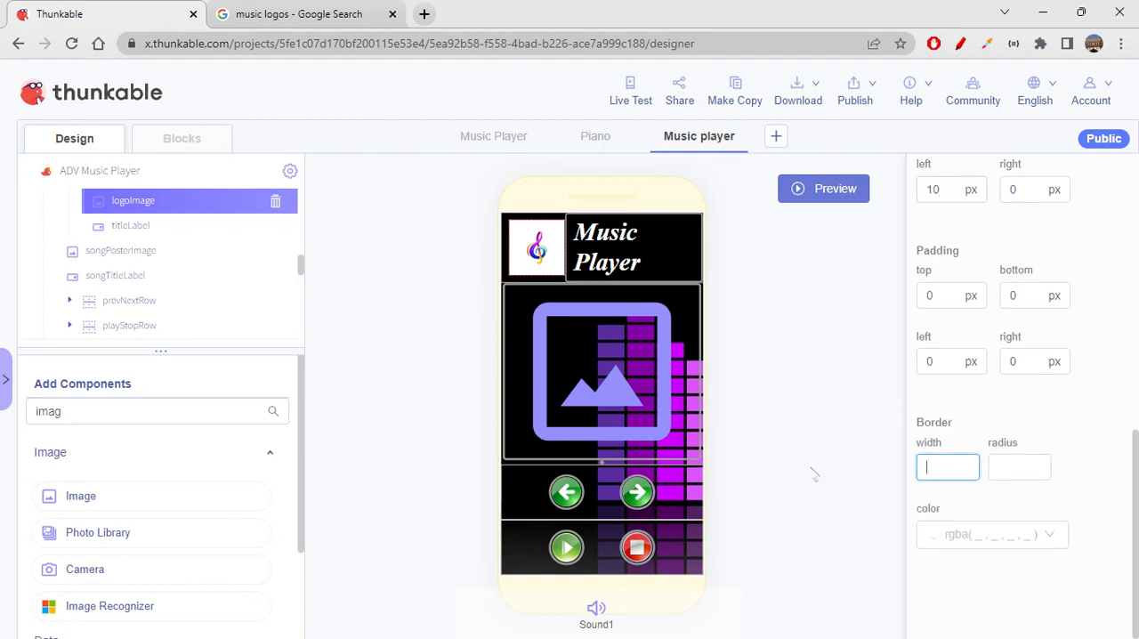
pyautogui.write('3')
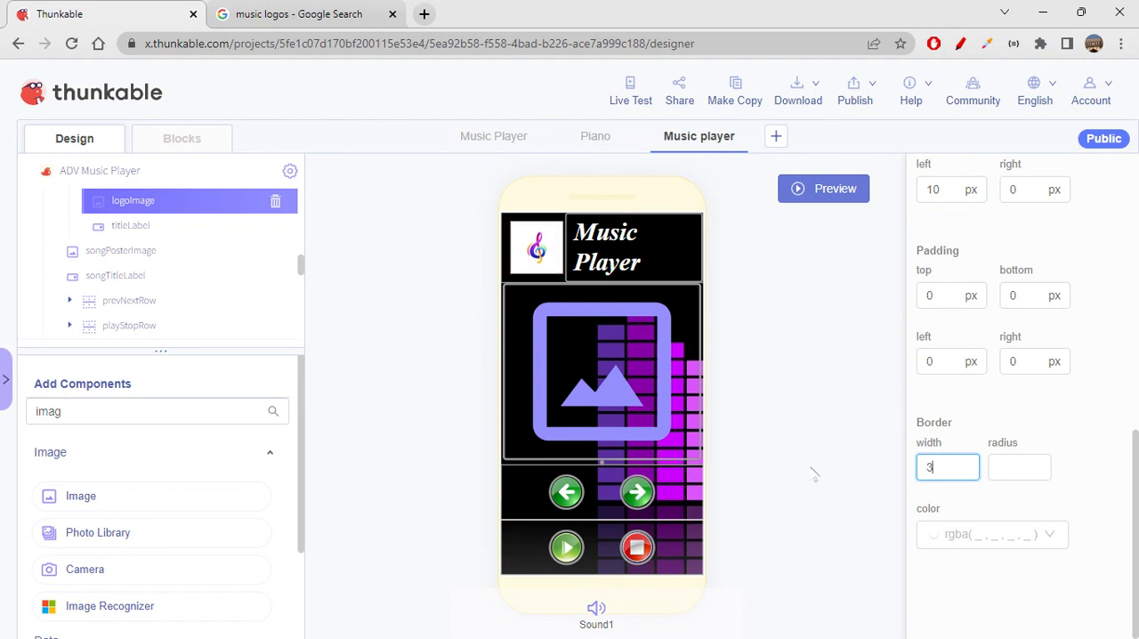
pyautogui.press('Tab')
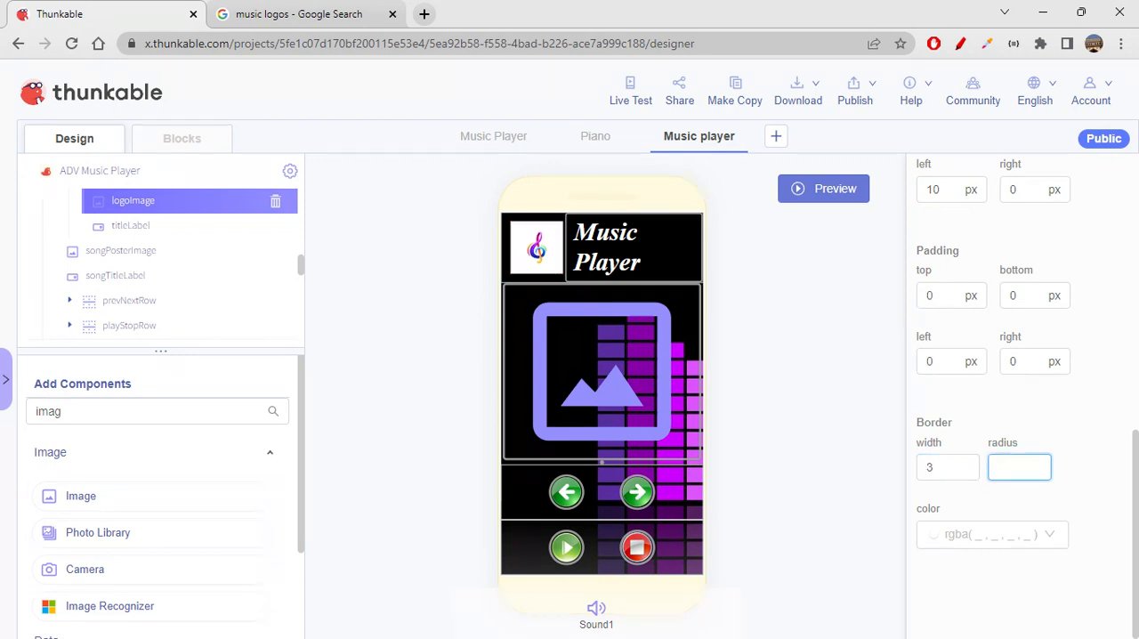
pyautogui.write('40')
pyautogui.click(1084, 463)
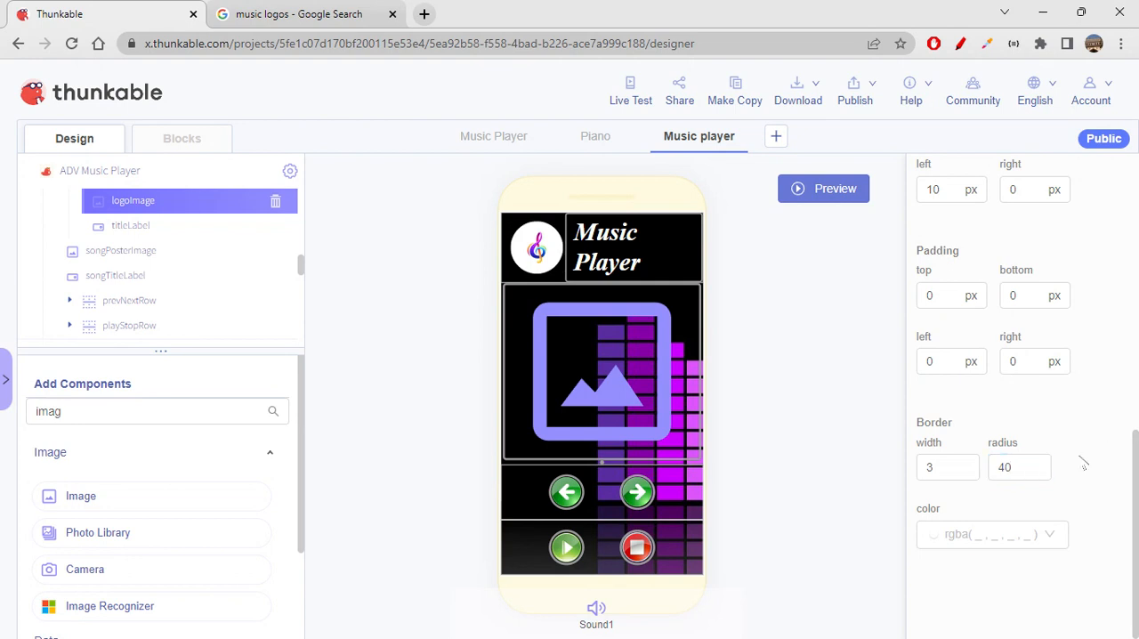
pyautogui.click(991, 536)
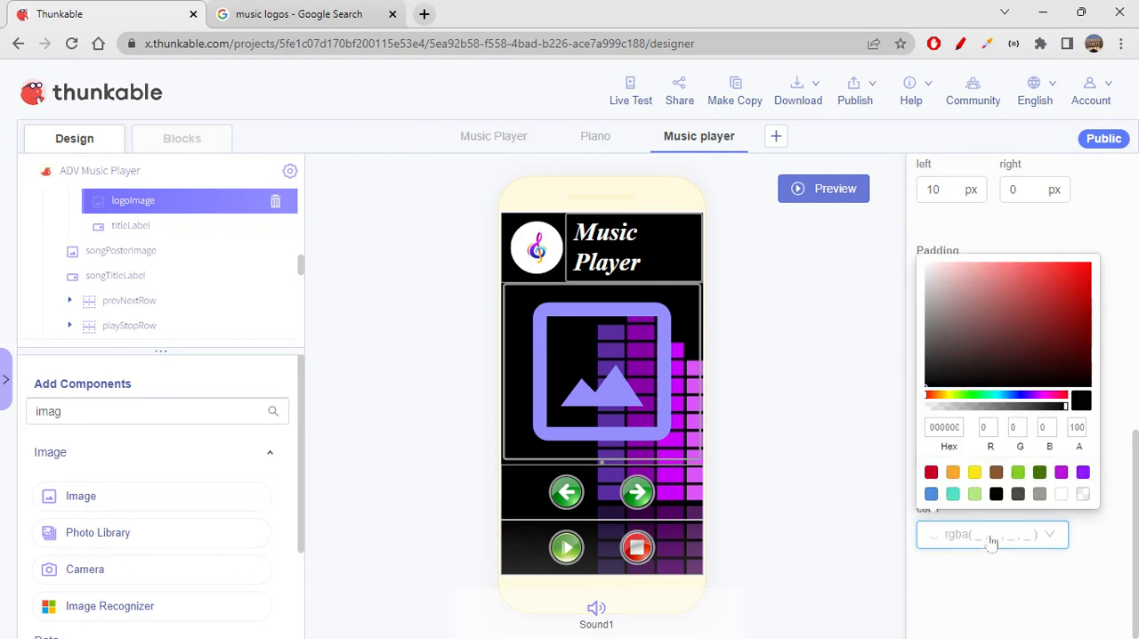
pyautogui.click(1040, 495)
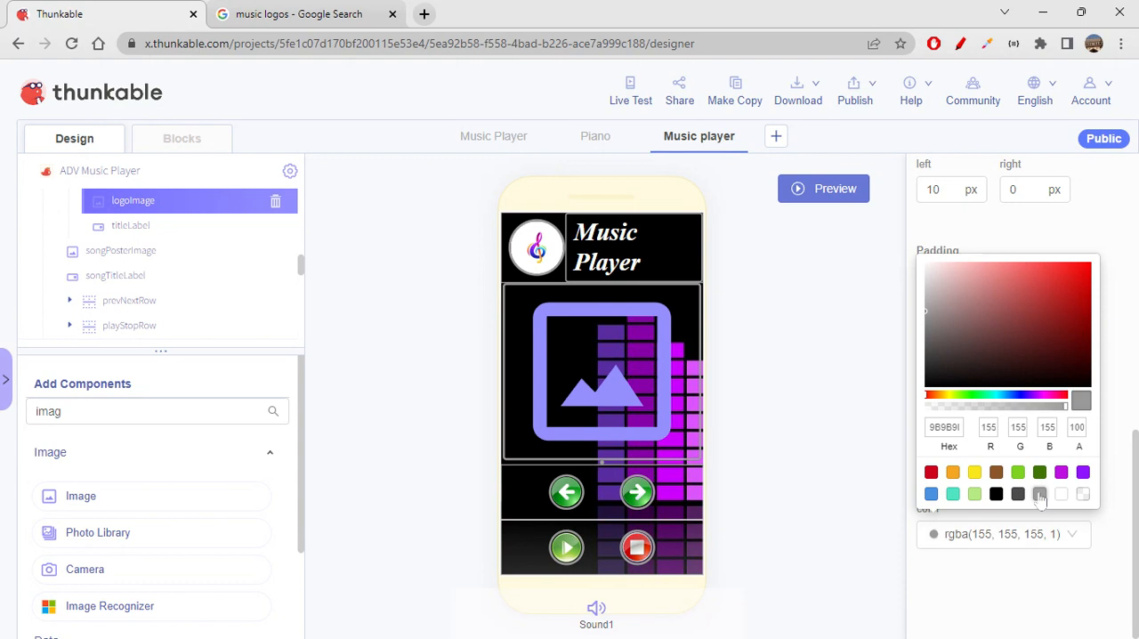
pyautogui.click(1048, 567)
# - Set logoImage's top, bottom, left and right padding to 2 px each
pyautogui.scroll(1, 1030, 539)
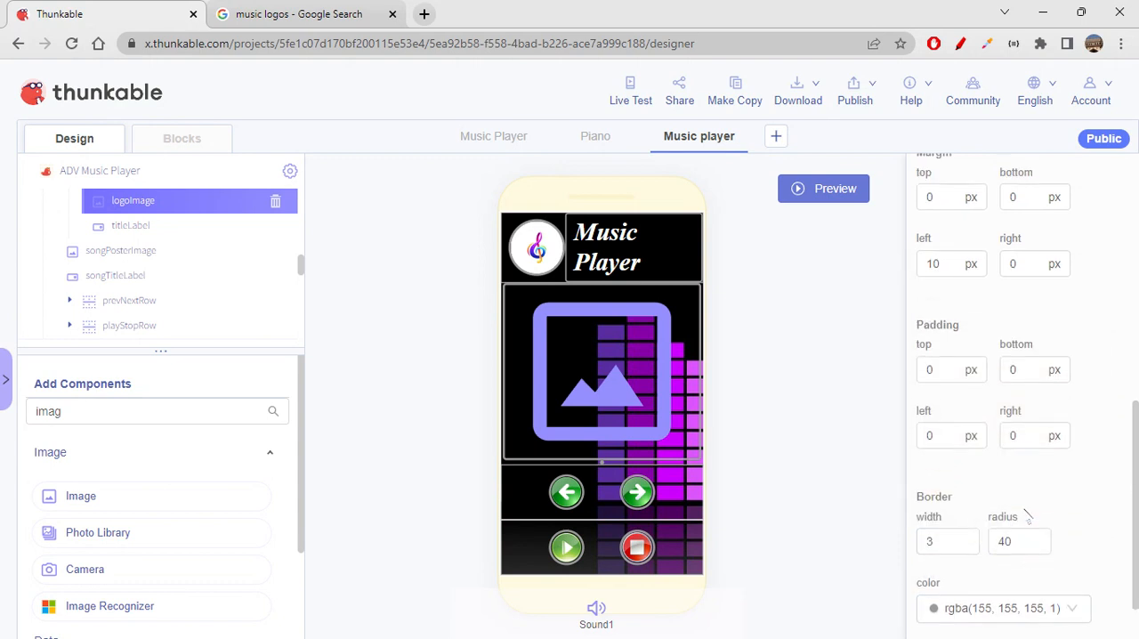
pyautogui.click(939, 369)
pyautogui.write('2')
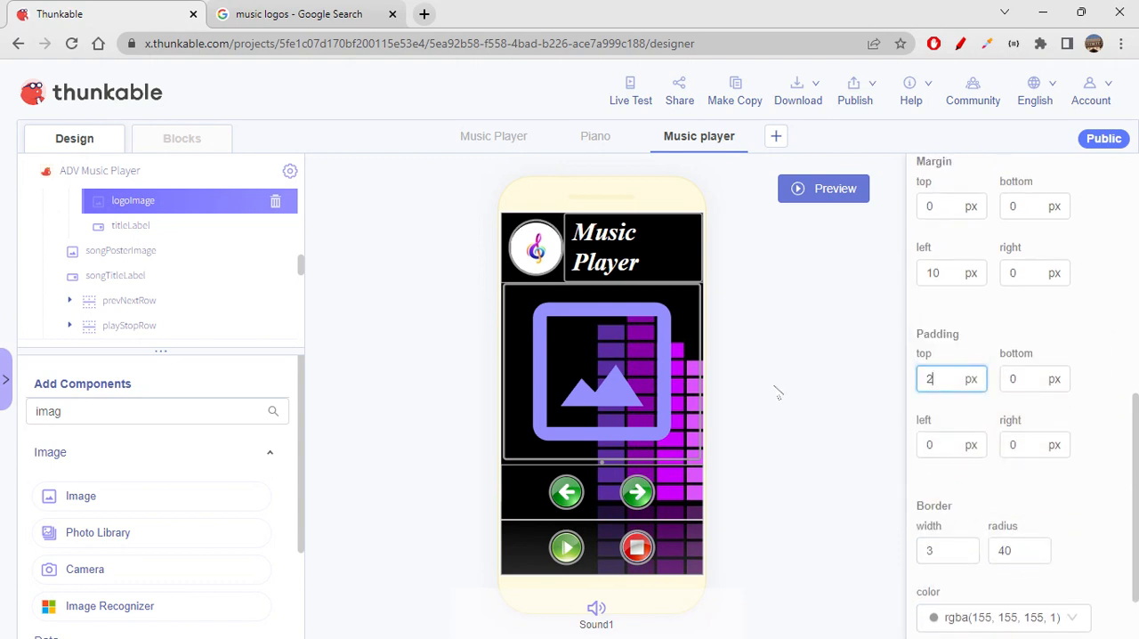
pyautogui.click(1019, 379)
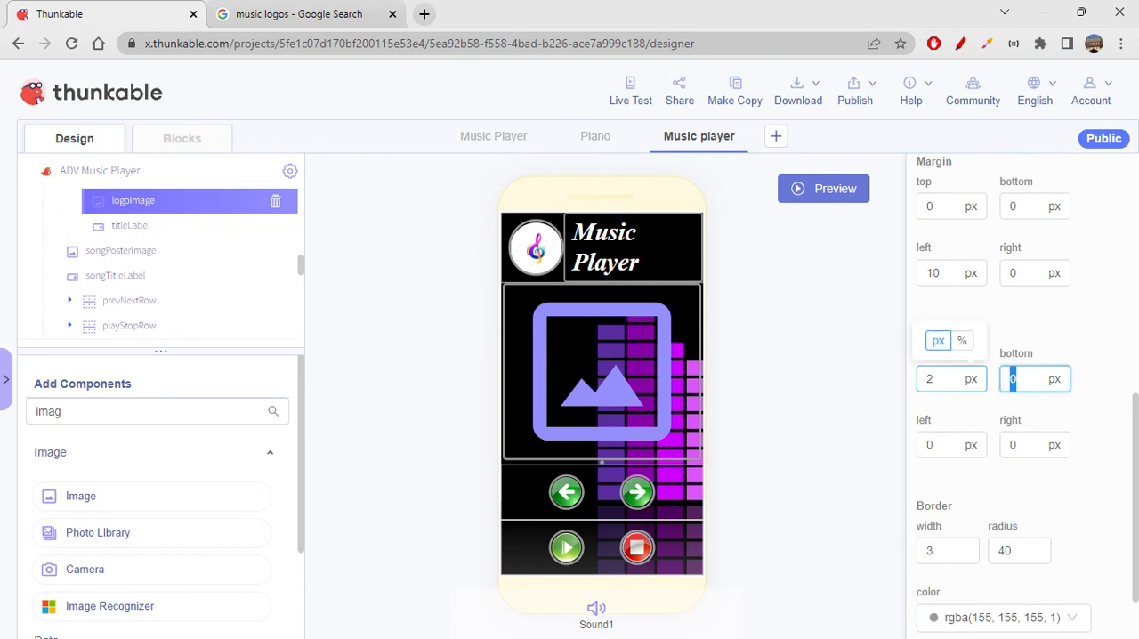
pyautogui.write('2')
pyautogui.press('Tab')
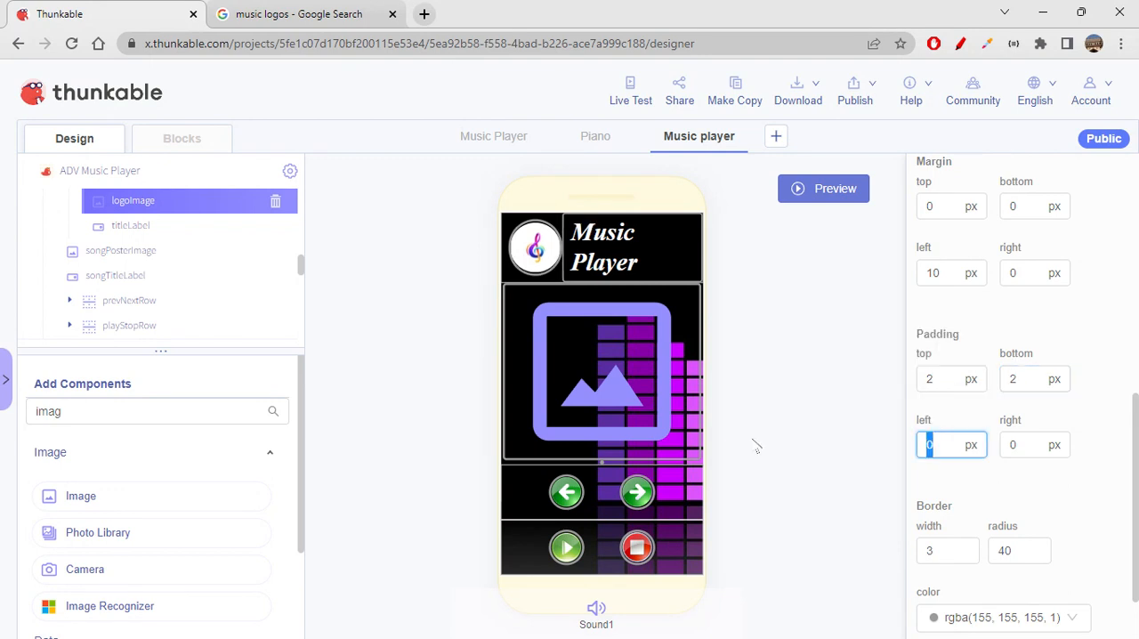
pyautogui.write('2')
pyautogui.click(1023, 445)
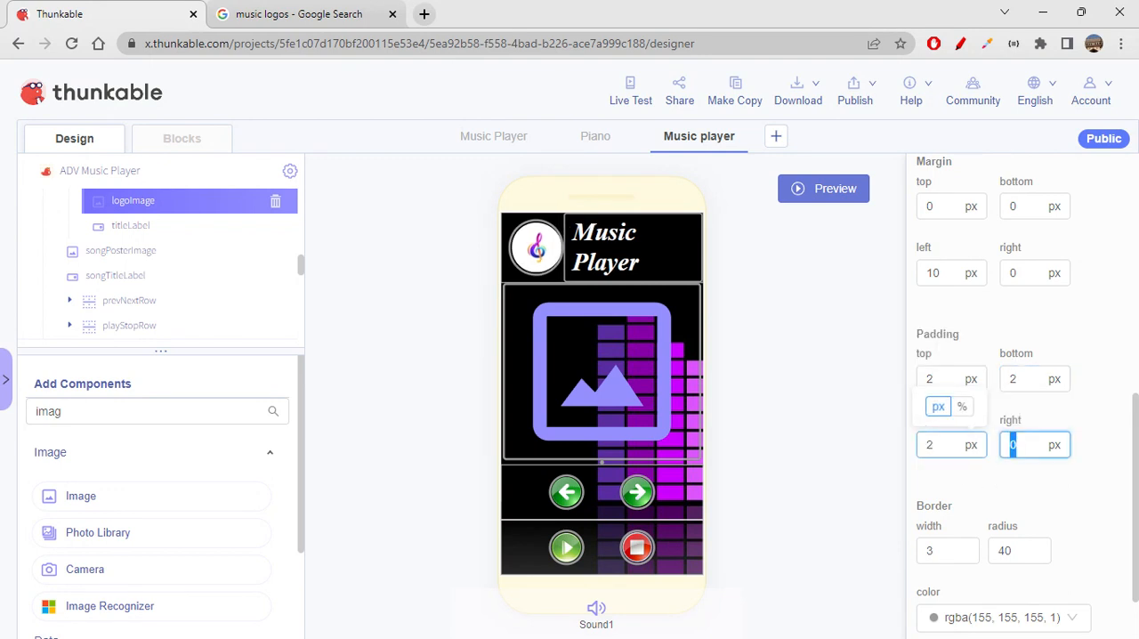
pyautogui.write('2')
pyautogui.click(1064, 489)
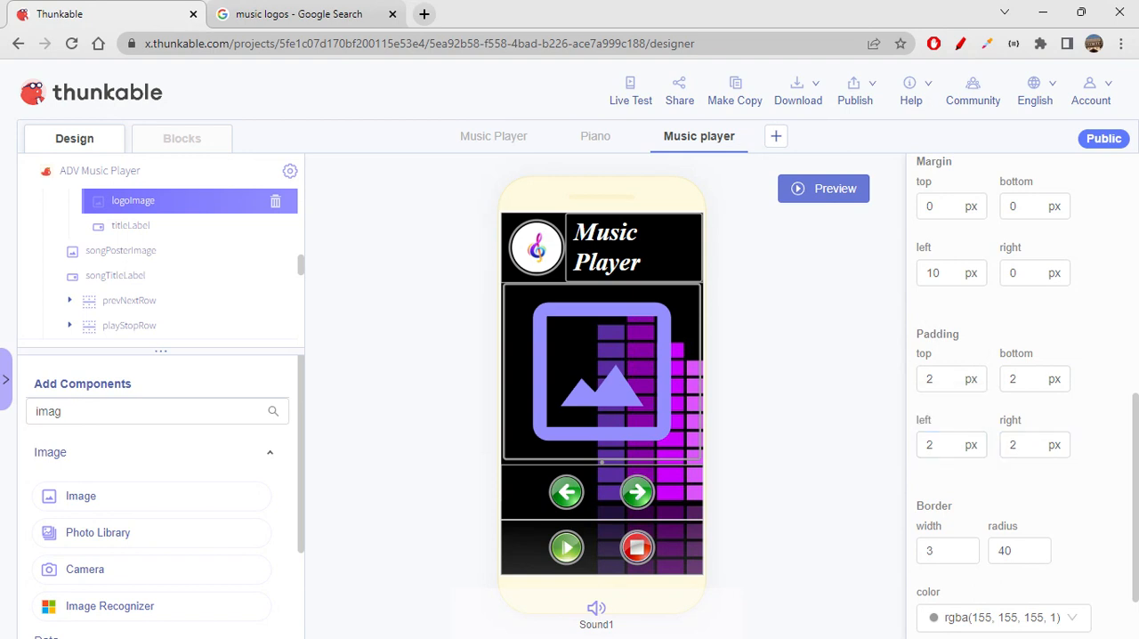
# - Set titleLabel's left margin to 10 px
pyautogui.click(628, 235)
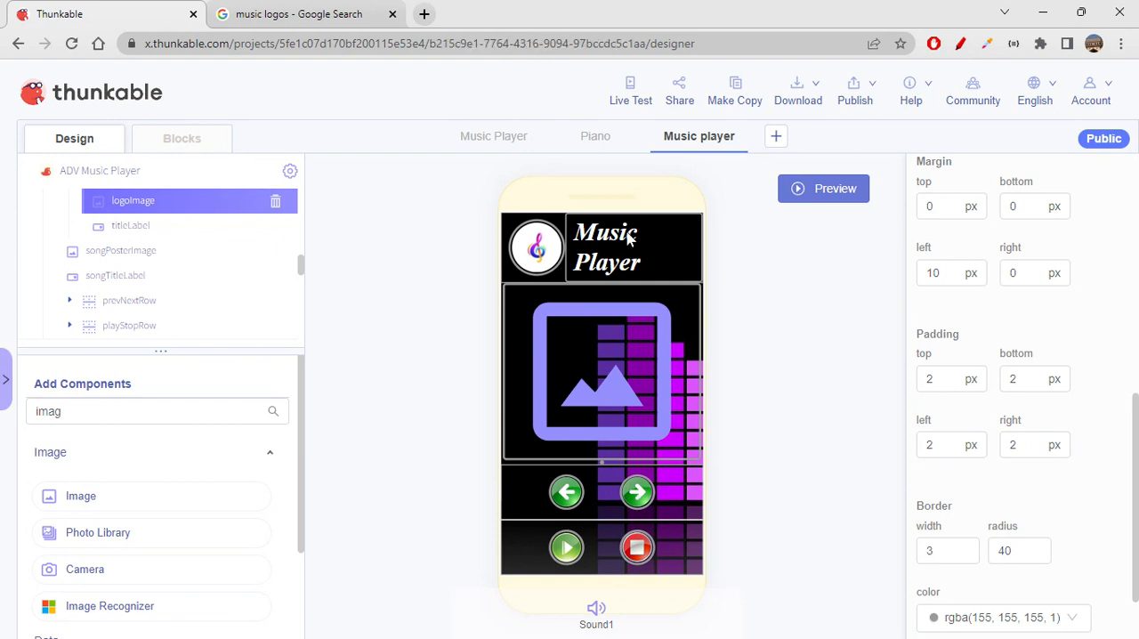
pyautogui.scroll(-5, 986, 555)
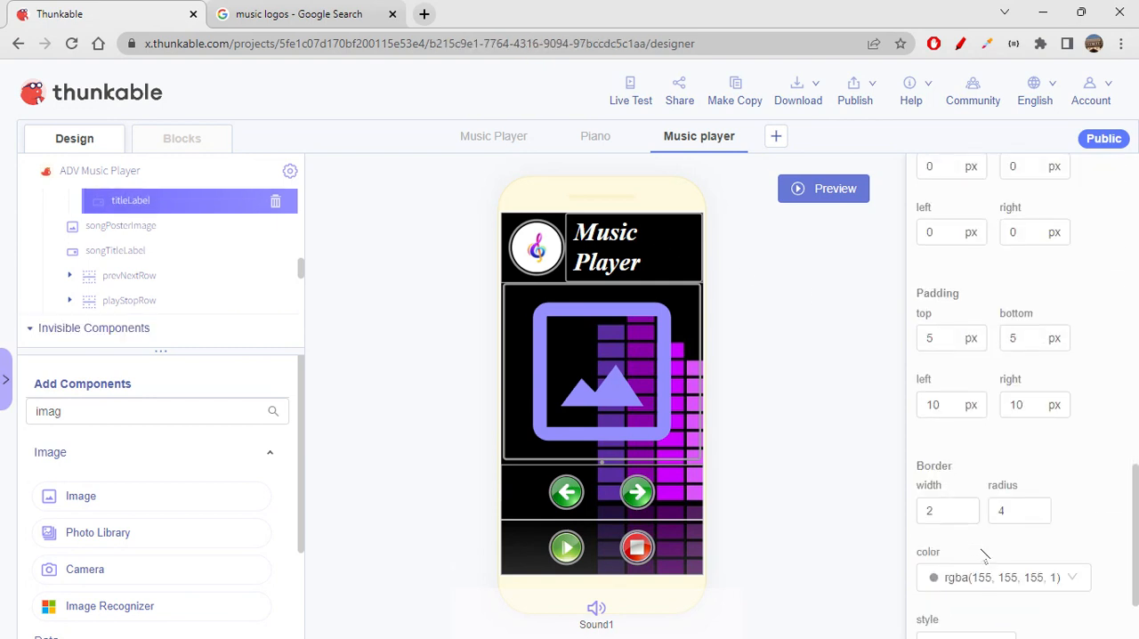
pyautogui.scroll(3, 1009, 498)
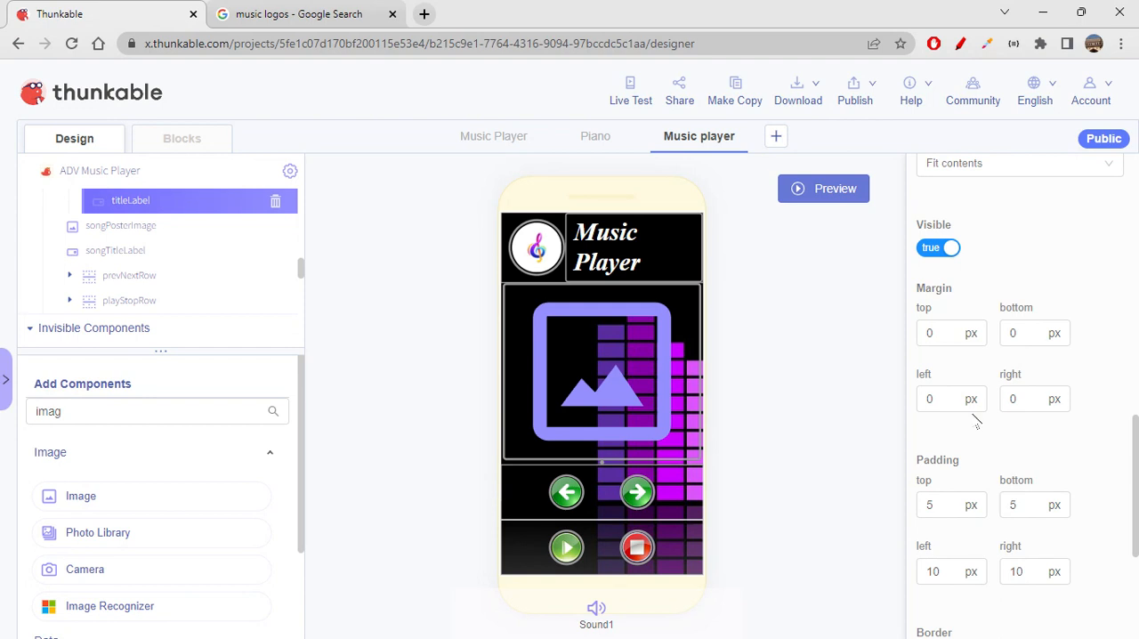
pyautogui.doubleClick(930, 398)
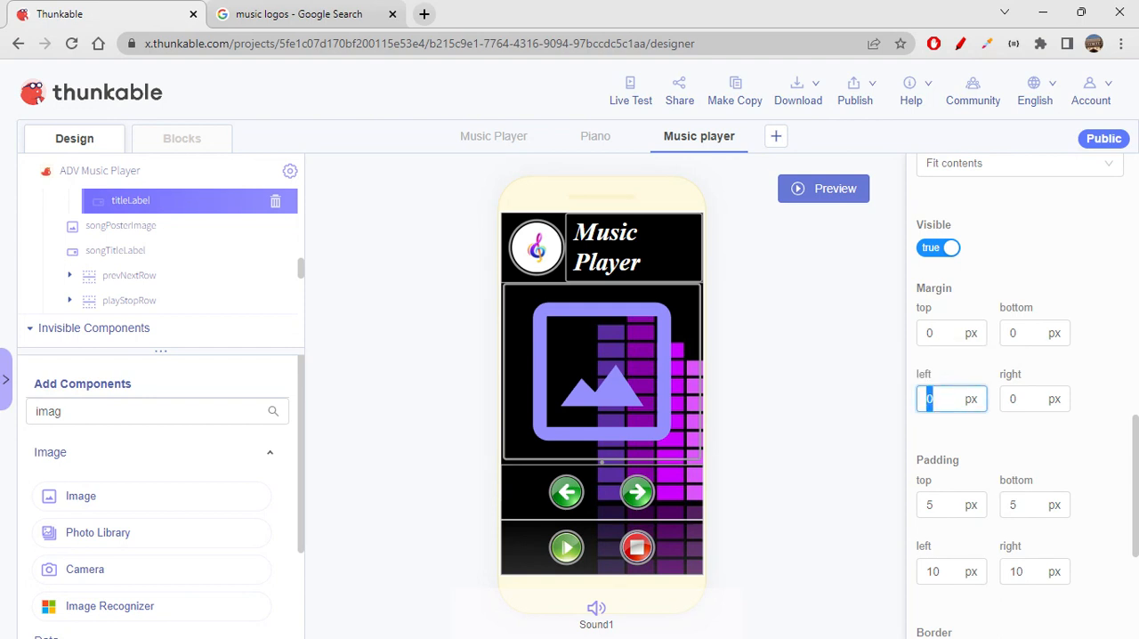
pyautogui.write('10')
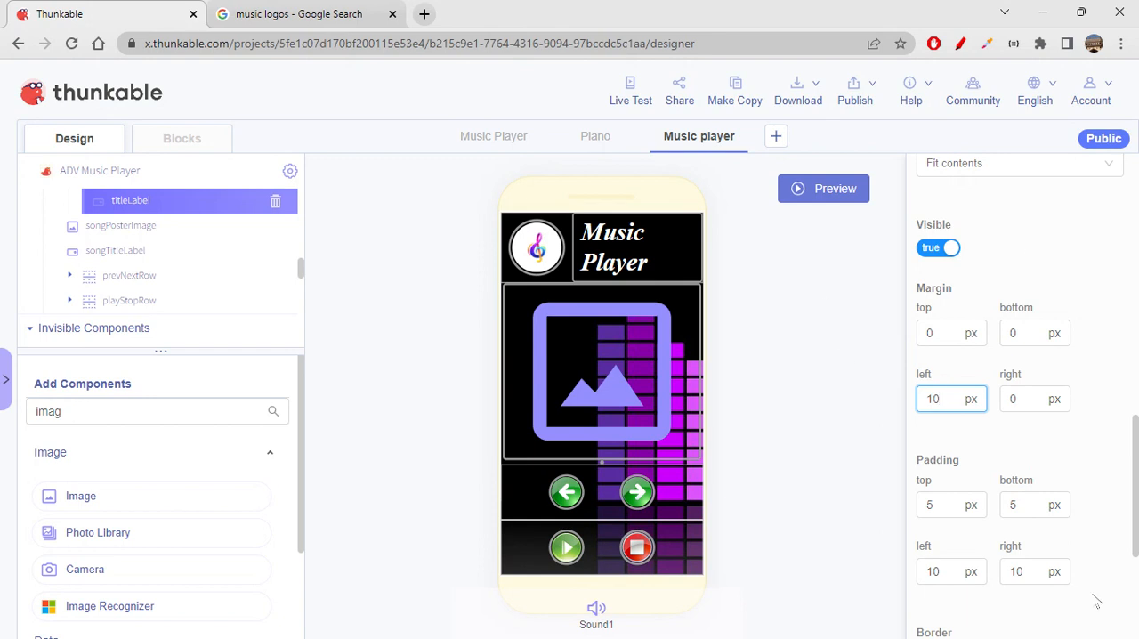
# - Review the vertical alignment options of the Music player screen
pyautogui.scroll(10, 1066, 479)
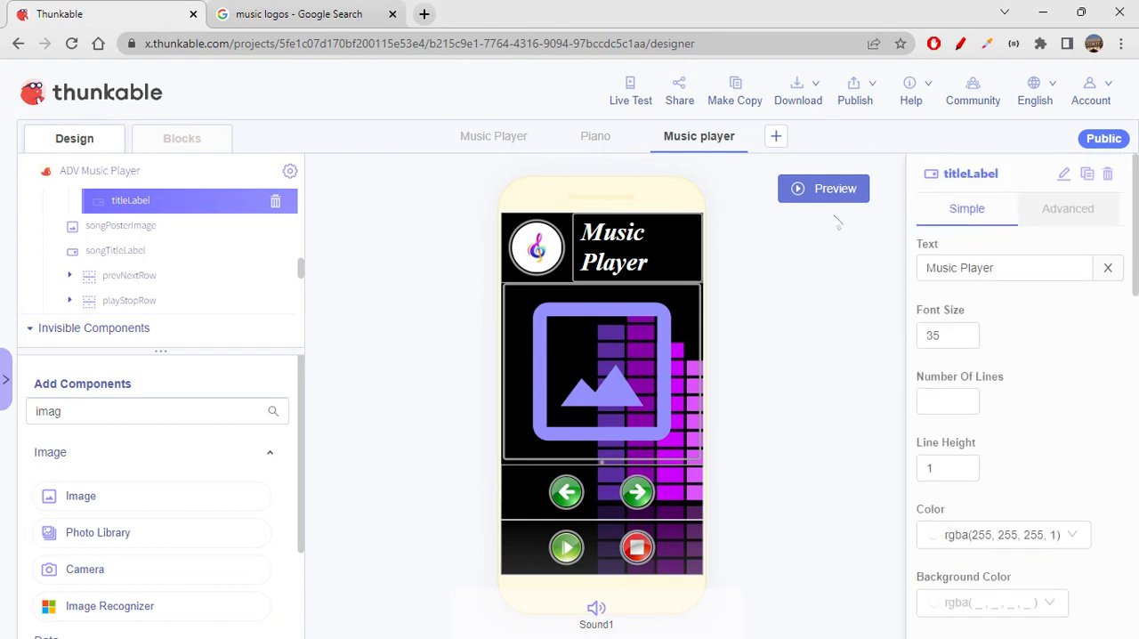
pyautogui.click(815, 190)
pyautogui.scroll(1, 214, 324)
pyautogui.scroll(1, 214, 324)
pyautogui.click(131, 210)
pyautogui.scroll(-3, 1023, 516)
pyautogui.click(977, 312)
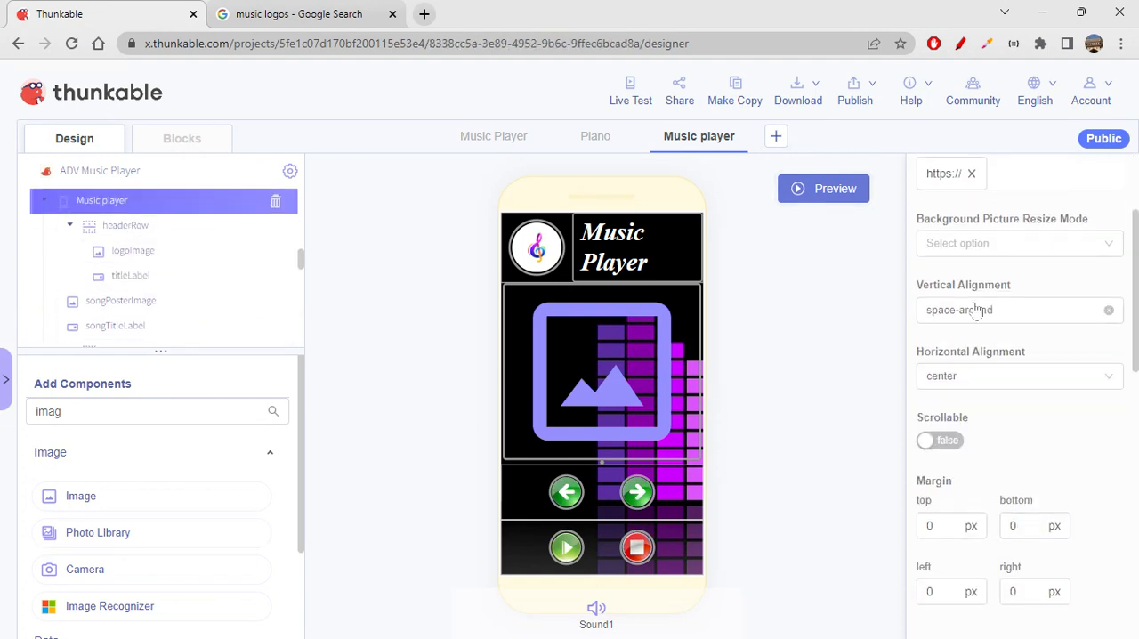
pyautogui.click(814, 394)
# - Run a live test of the app and inspect the Music player screen's header, poster area and button rows
pyautogui.click(628, 104)
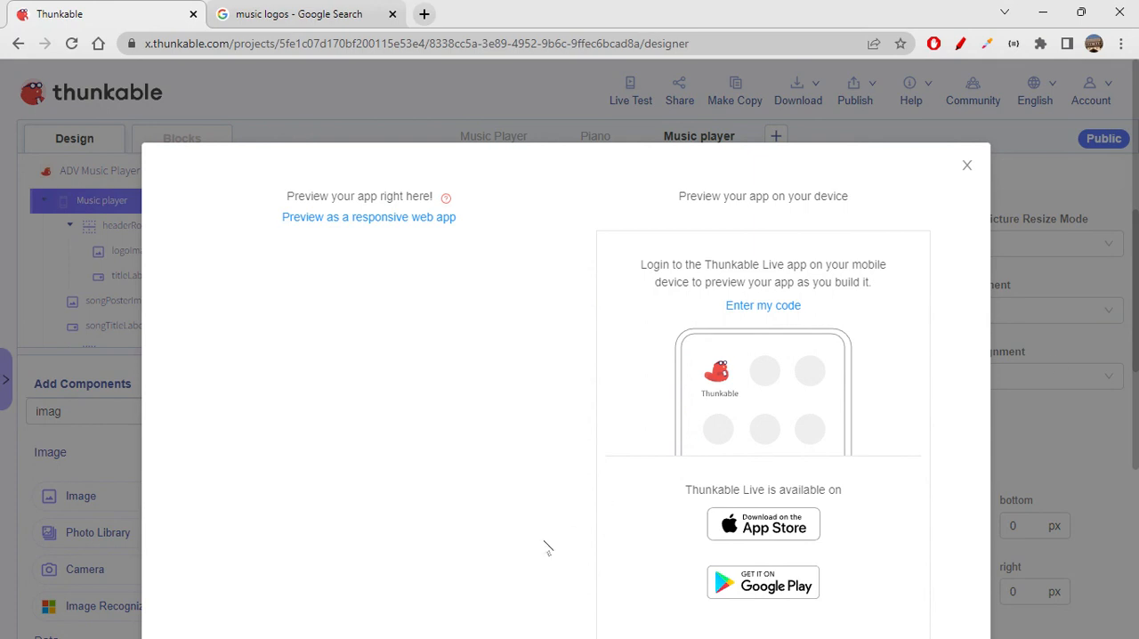
pyautogui.scroll(-2, 547, 549)
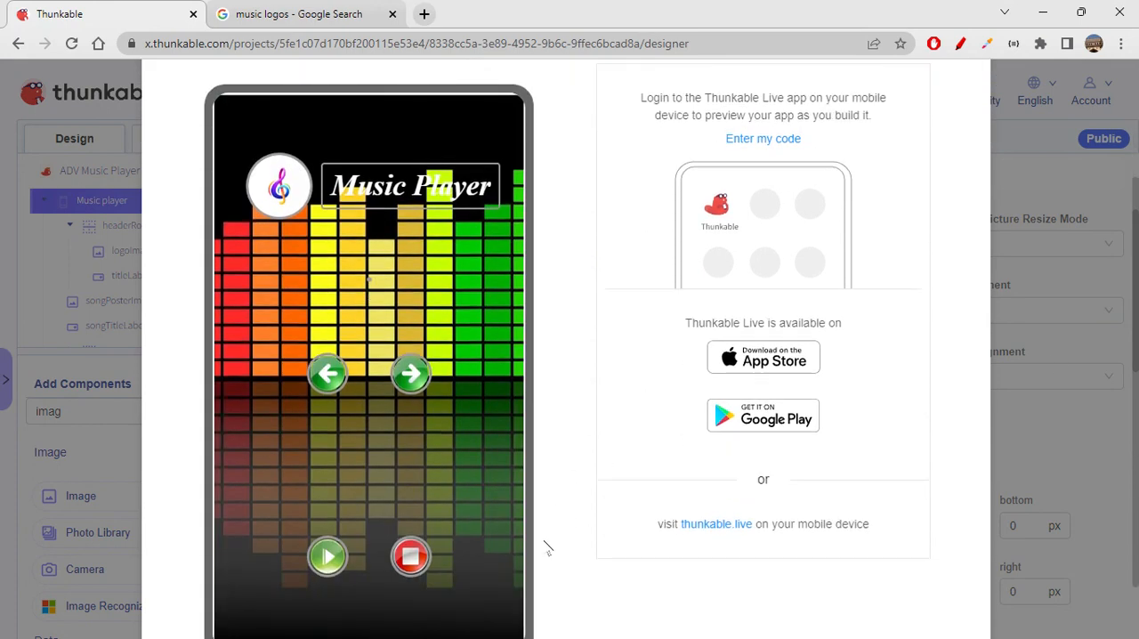
pyautogui.scroll(3, 541, 541)
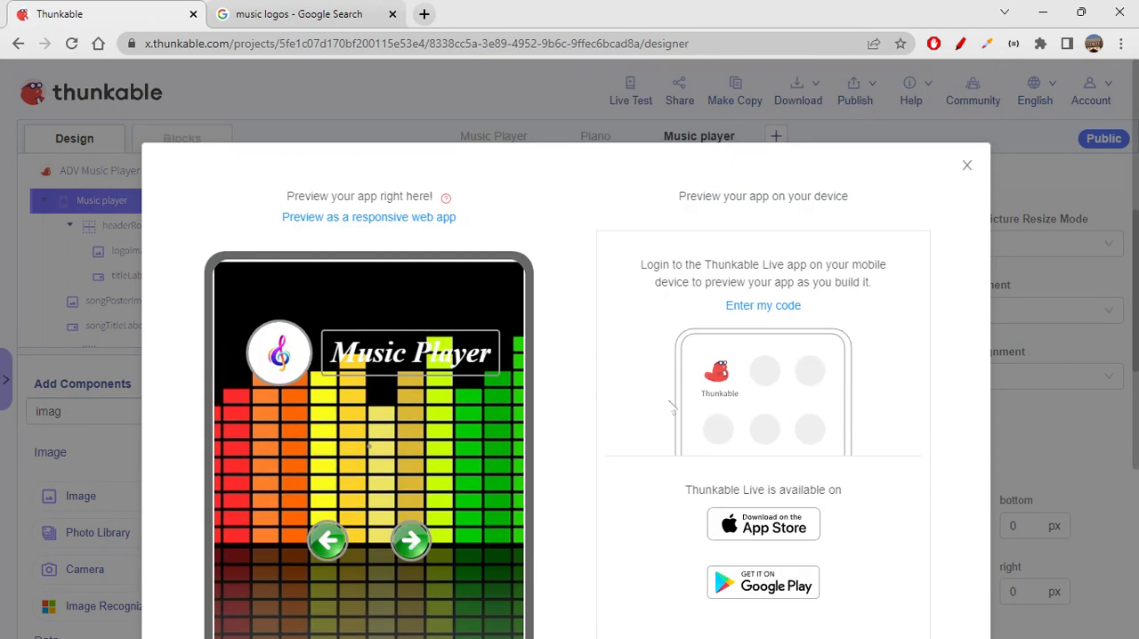
pyautogui.click(967, 167)
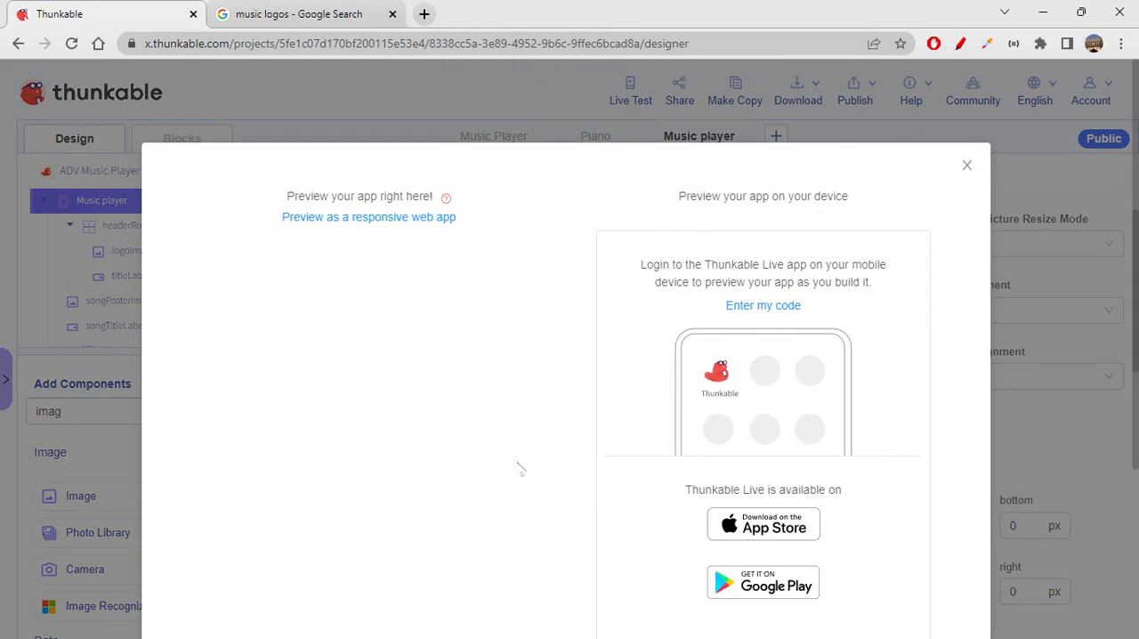
pyautogui.scroll(-3, 521, 469)
pyautogui.scroll(3, 521, 469)
pyautogui.scroll(-3, 520, 469)
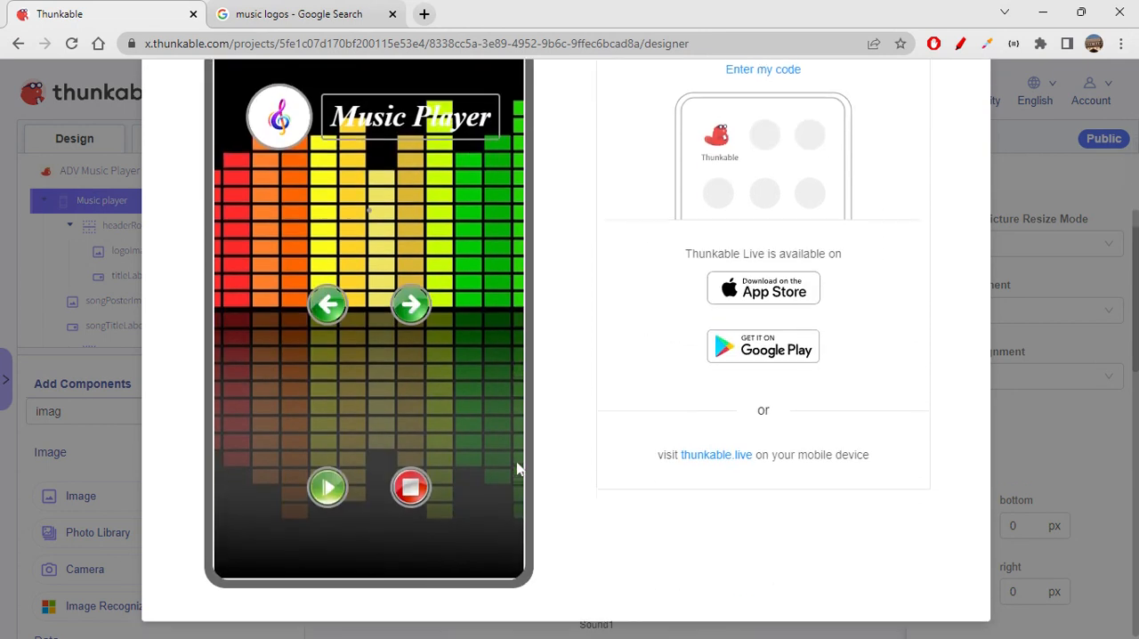
pyautogui.scroll(1, 519, 469)
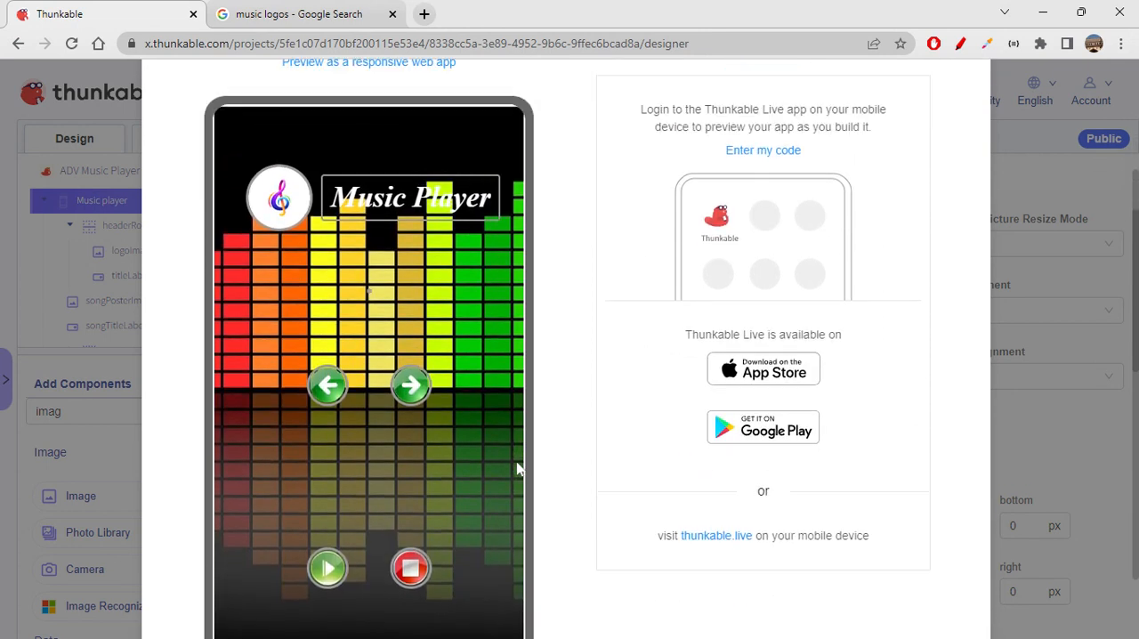
pyautogui.scroll(-1, 520, 469)
pyautogui.scroll(3, 521, 467)
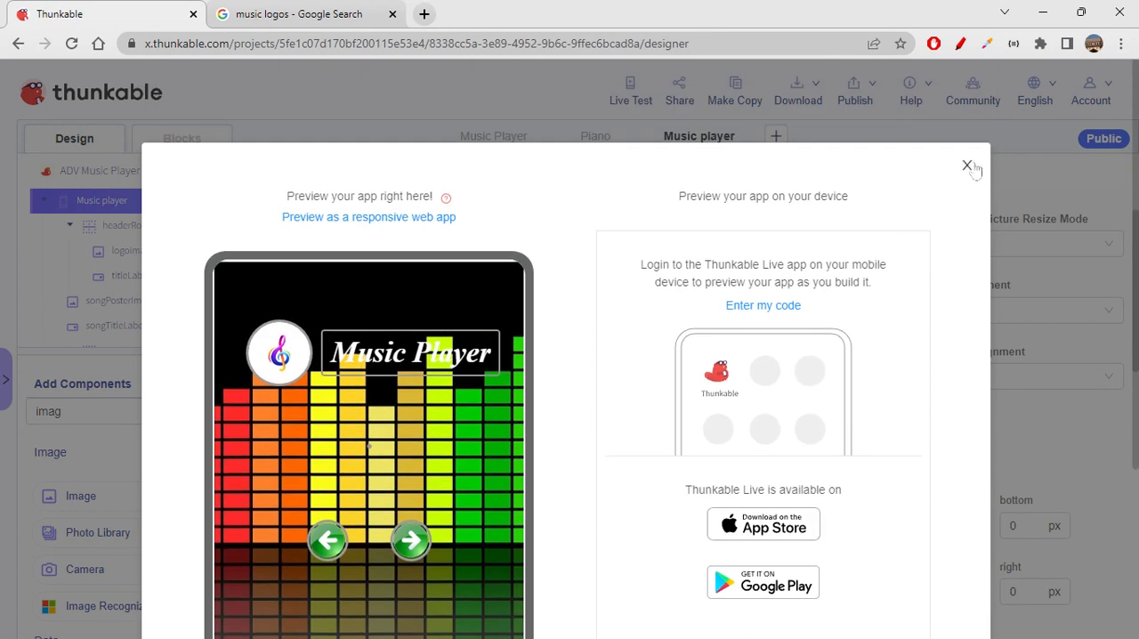
pyautogui.click(968, 166)
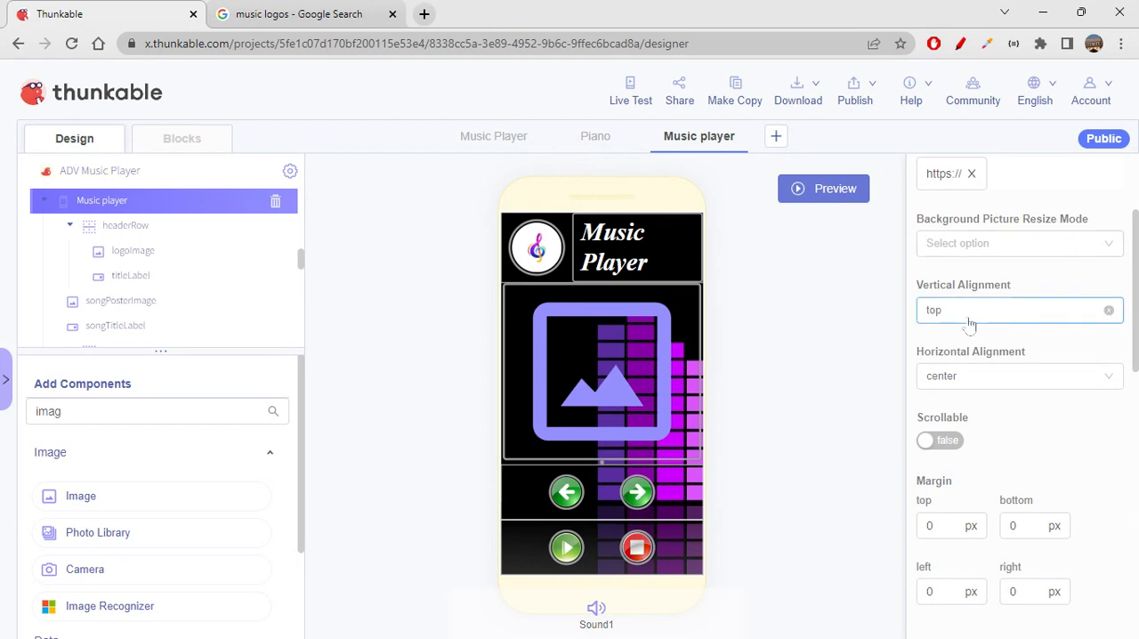
pyautogui.click(631, 94)
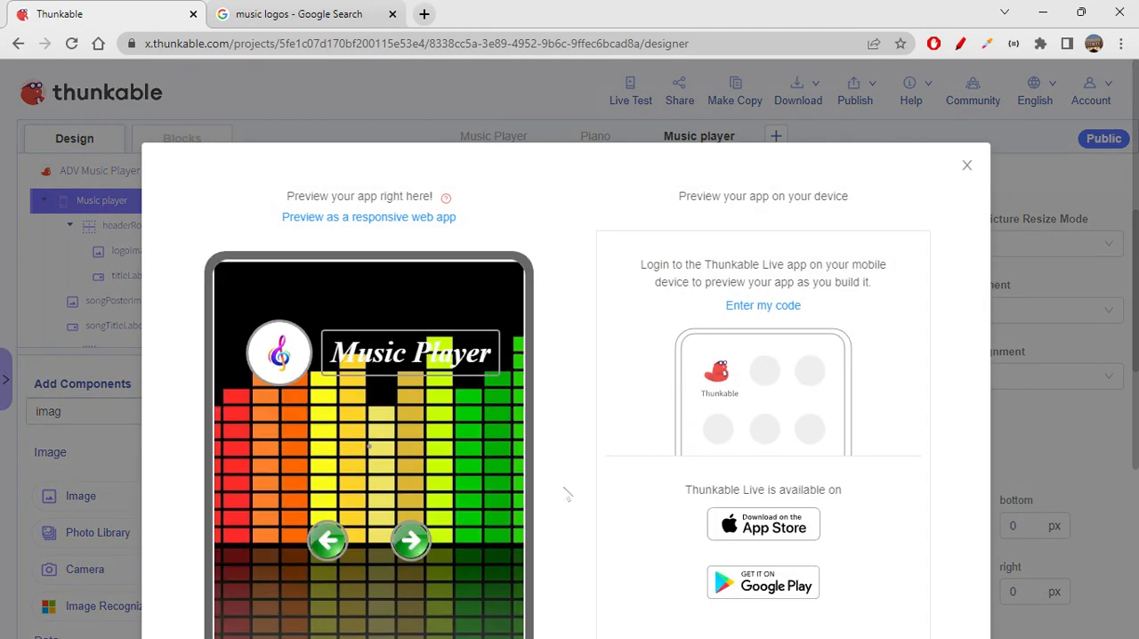
pyautogui.scroll(-2, 570, 499)
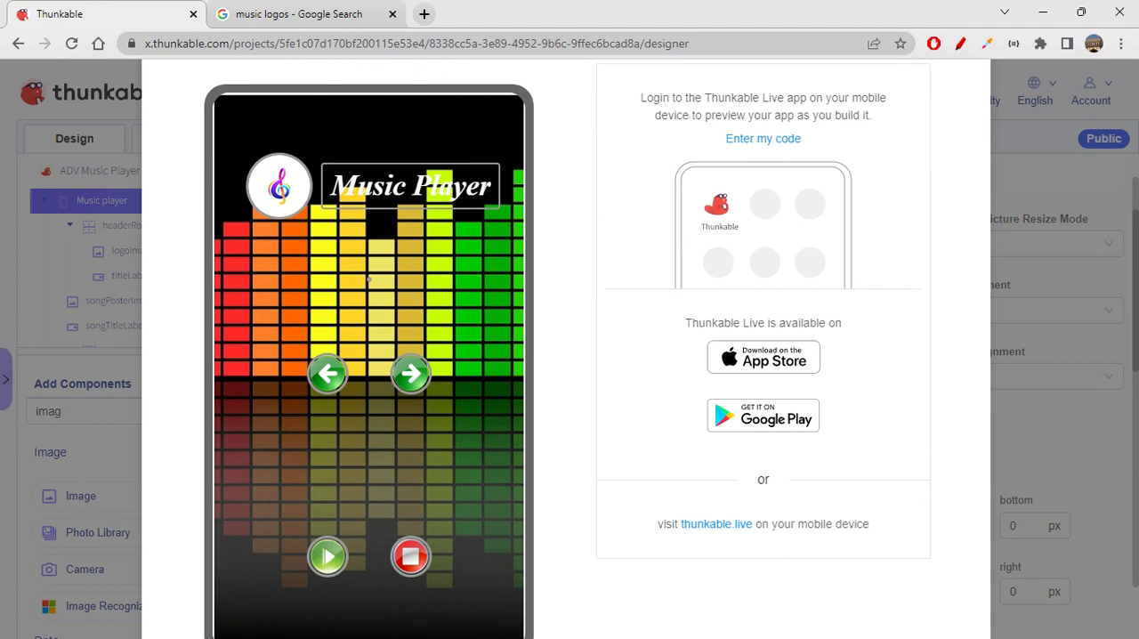
pyautogui.scroll(-1, 596, 445)
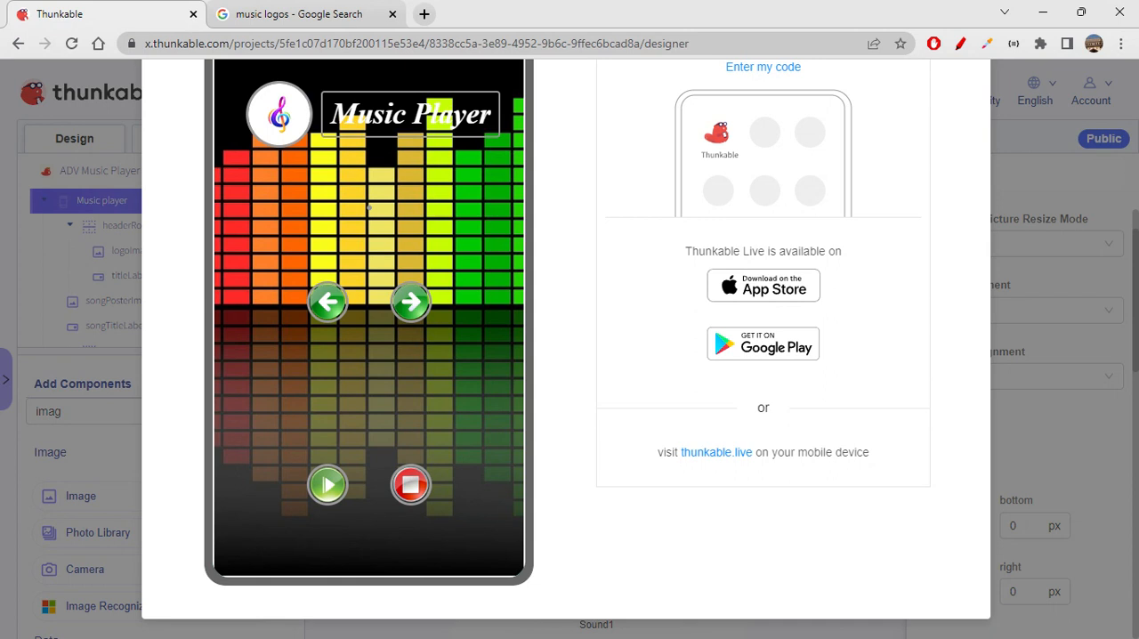
pyautogui.scroll(1, 648, 584)
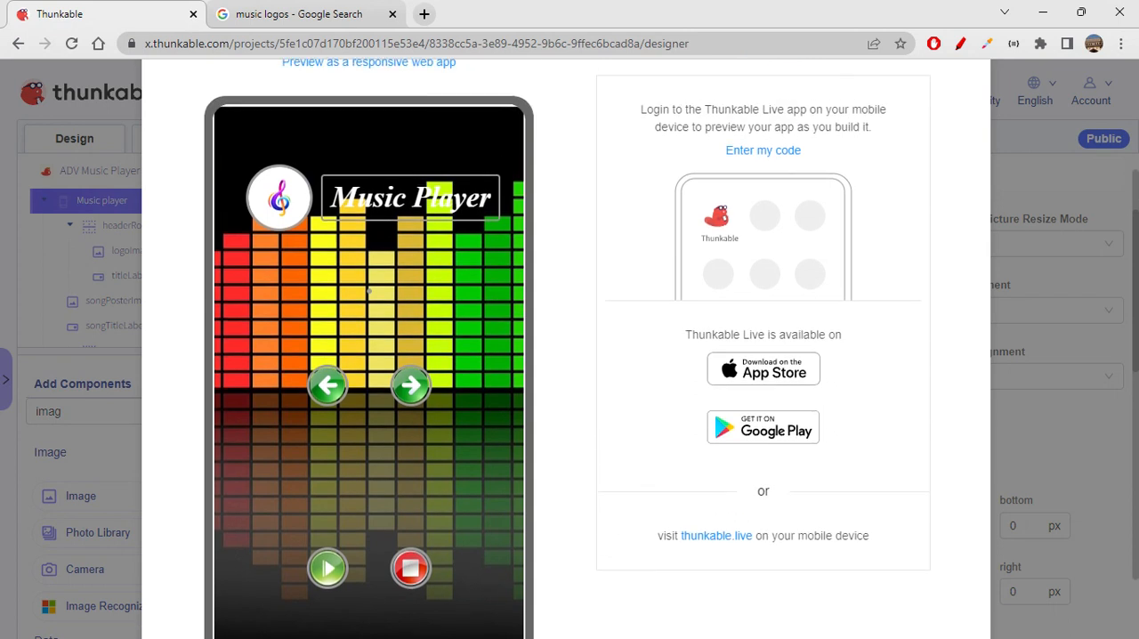
pyautogui.scroll(2, 785, 457)
pyautogui.click(966, 166)
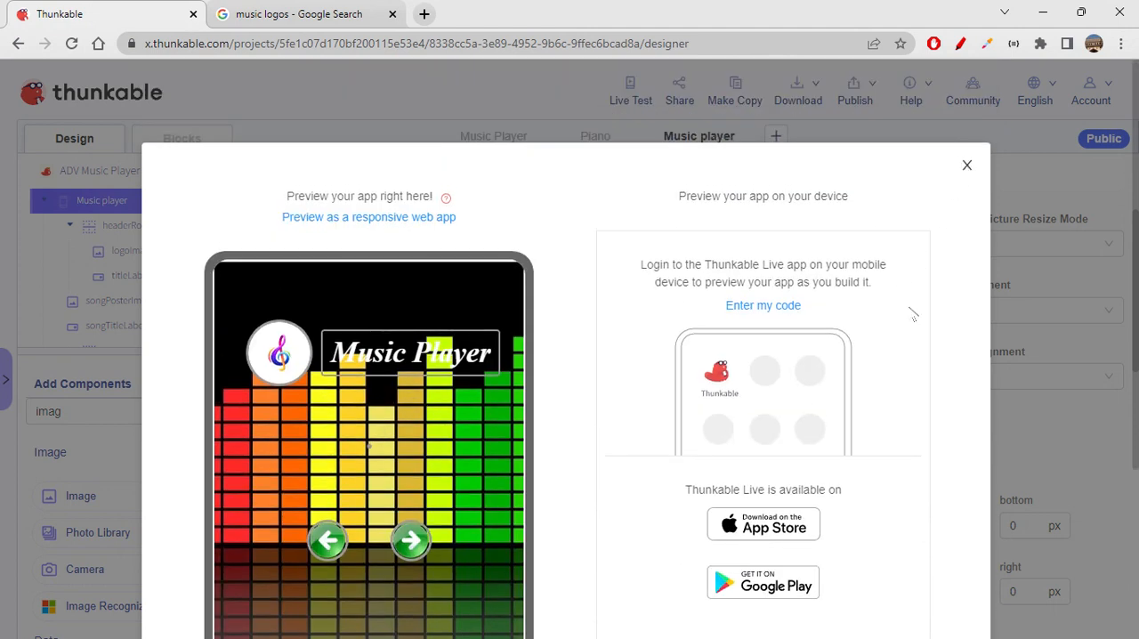
# - Set songPosterImage's picture to the copied URL of the music logo image
pyautogui.click(657, 352)
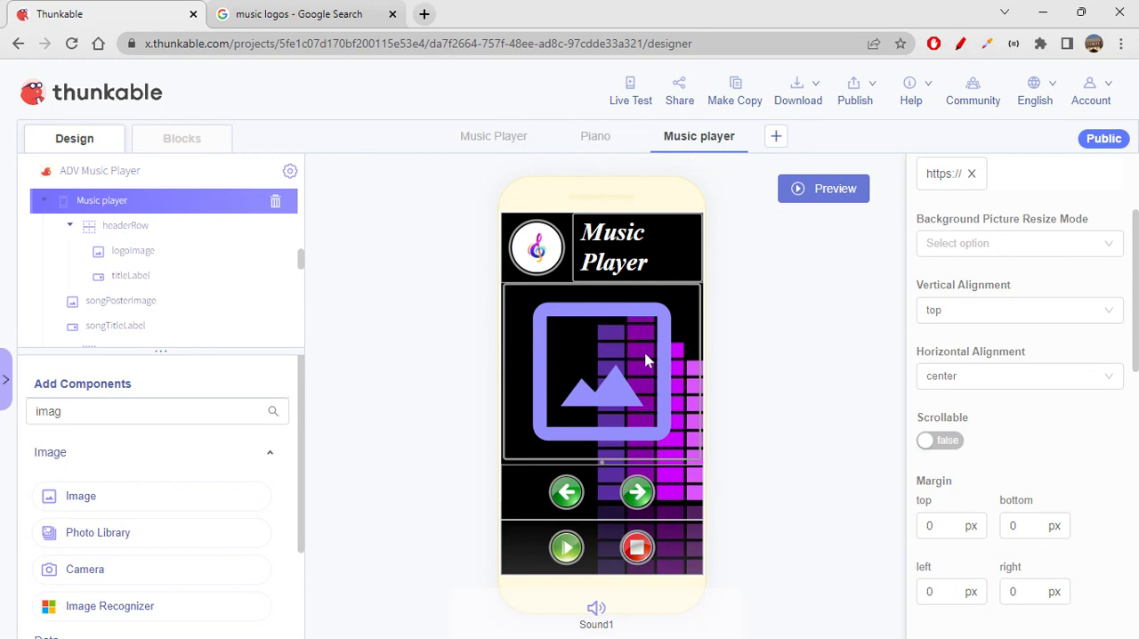
pyautogui.scroll(3, 976, 376)
pyautogui.click(1015, 272)
pyautogui.hotkey('ctrl', 'v')
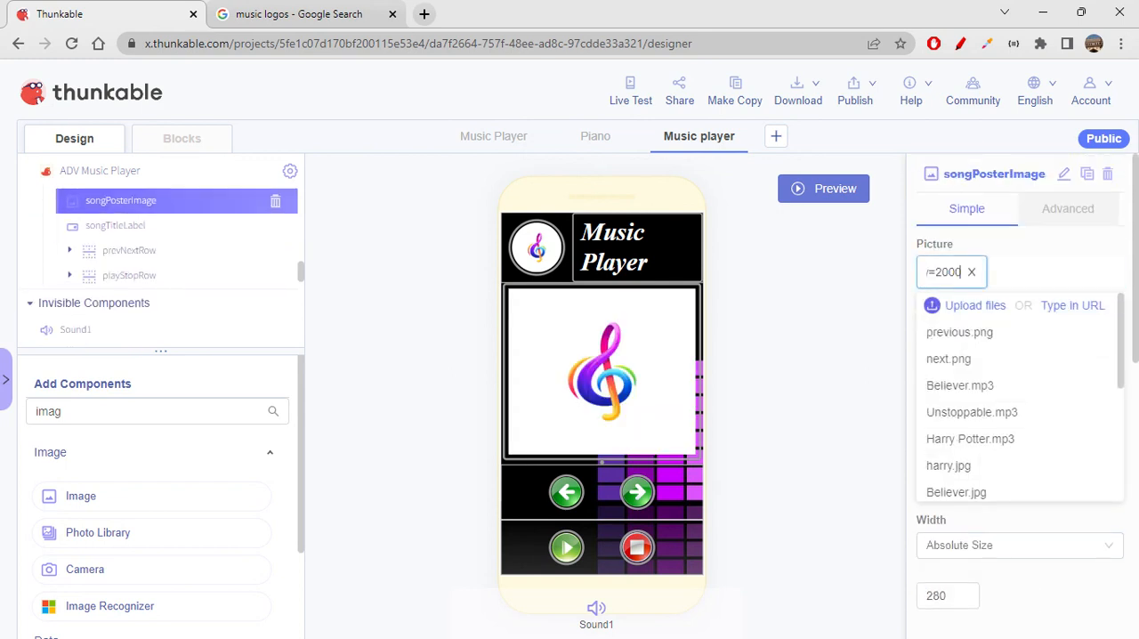
pyautogui.click(890, 385)
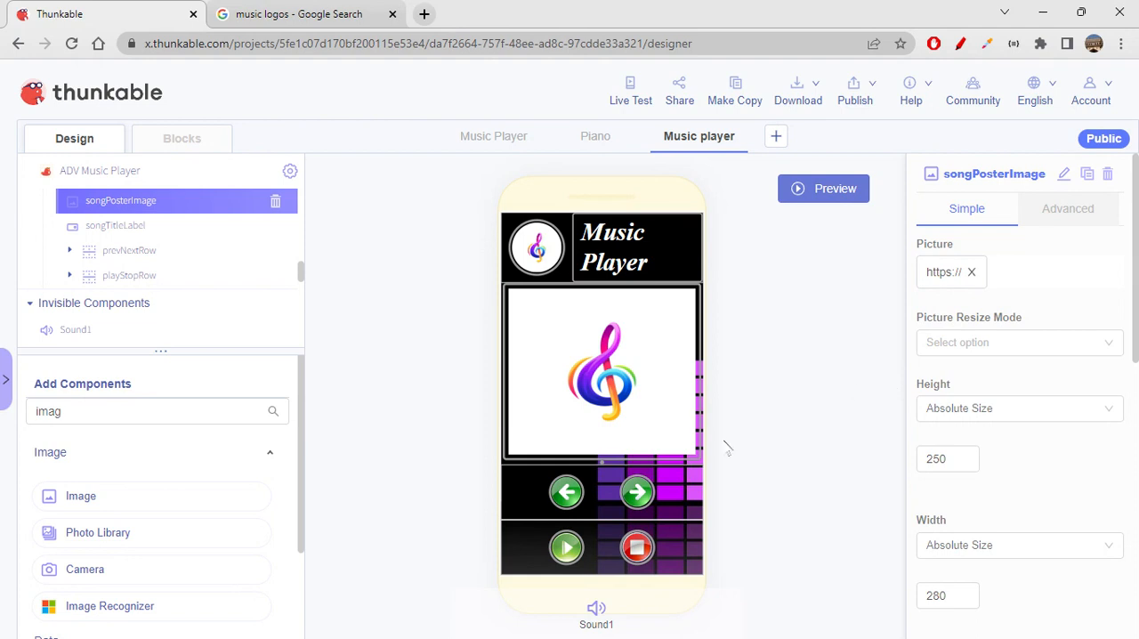
# - Set songTitleLabel's text to "Song Title"
pyautogui.click(123, 228)
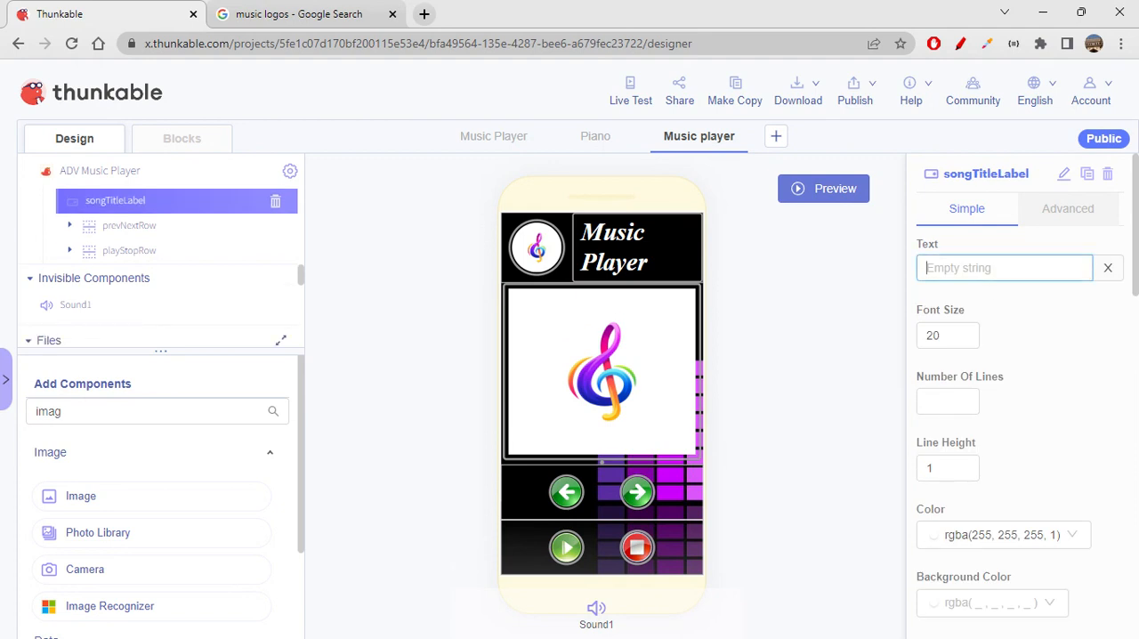
pyautogui.write('Song')
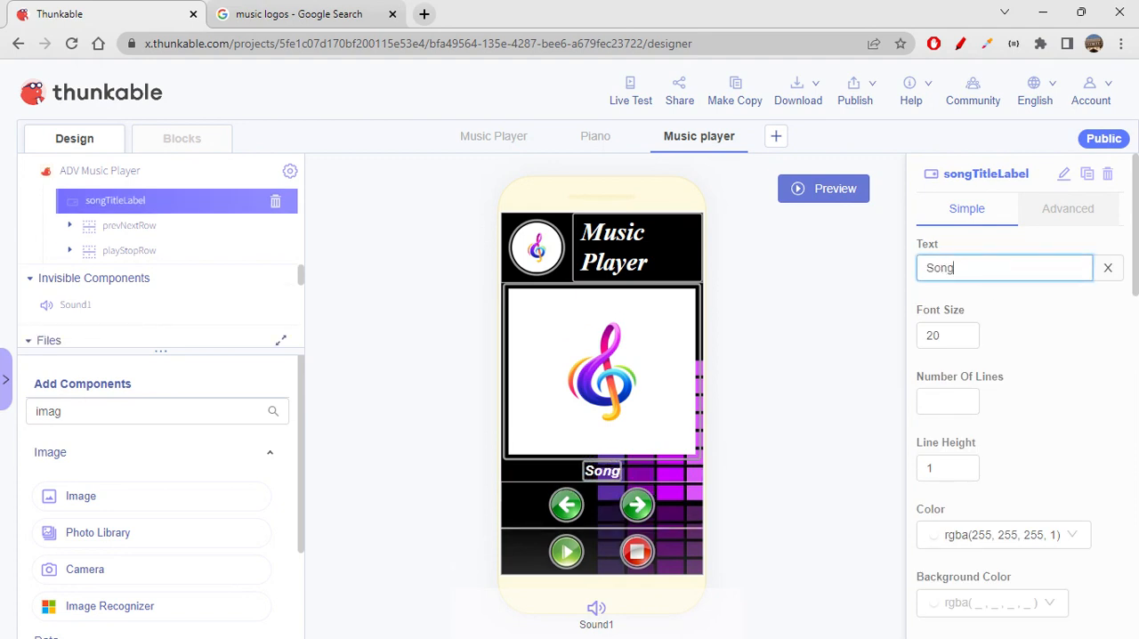
pyautogui.write(' Title')
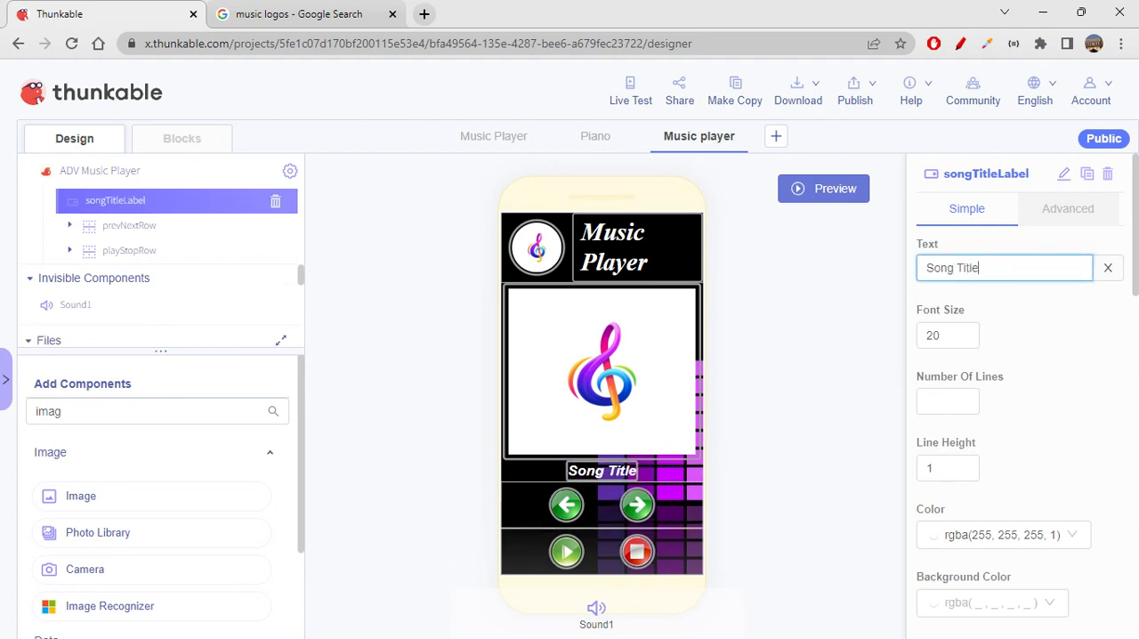
pyautogui.click(1043, 408)
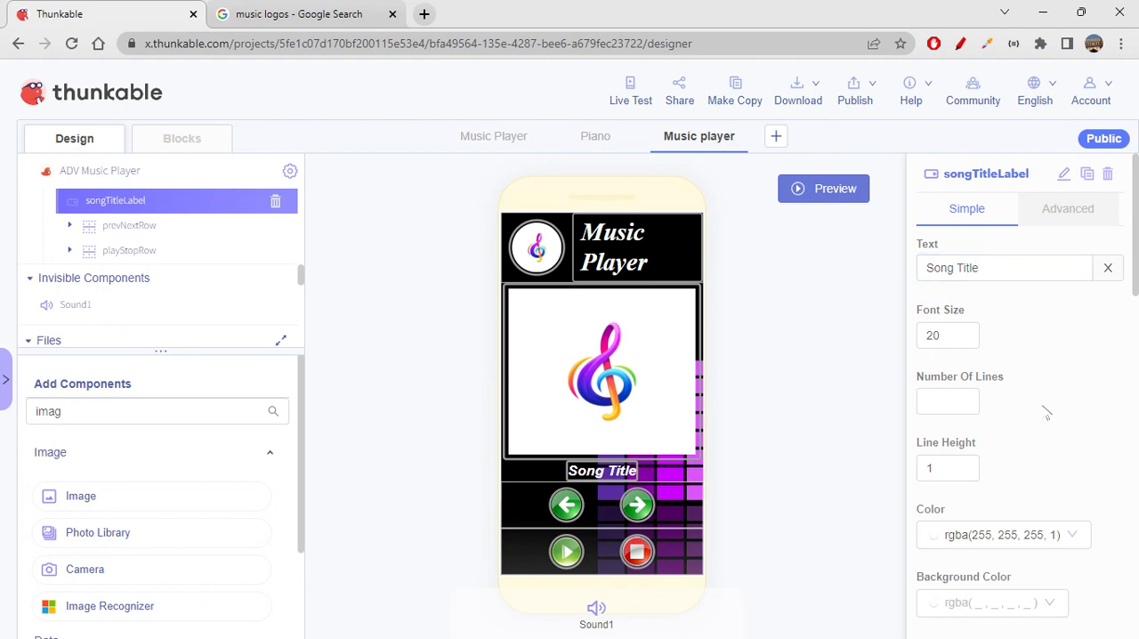
# - Live test the app again to check the placement of the poster image and song title
pyautogui.click(633, 98)
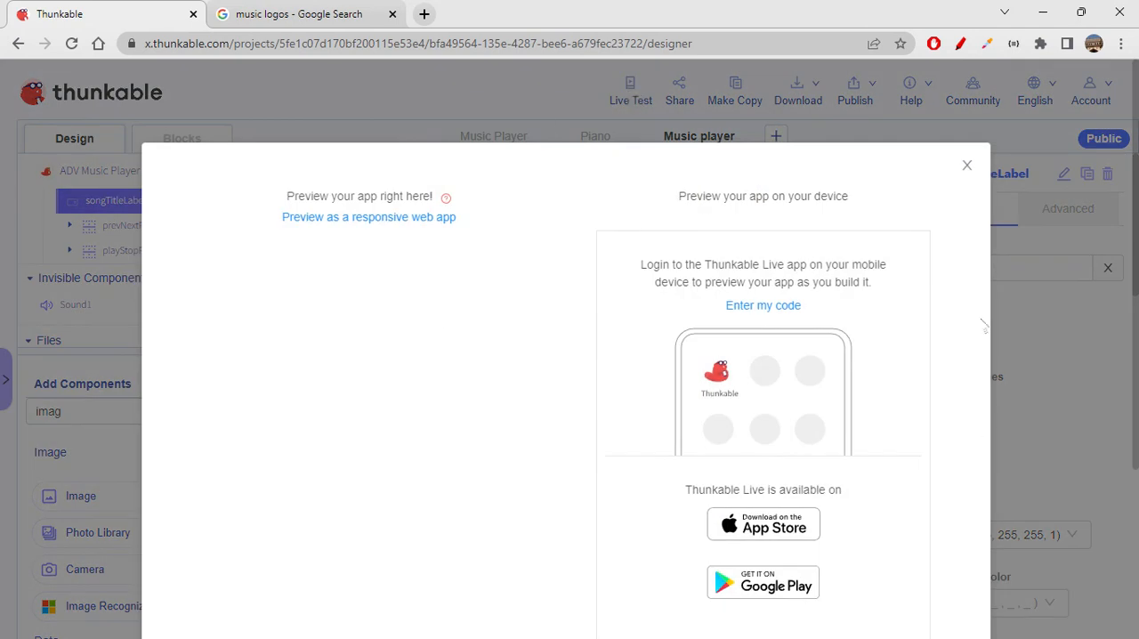
pyautogui.scroll(-3, 510, 485)
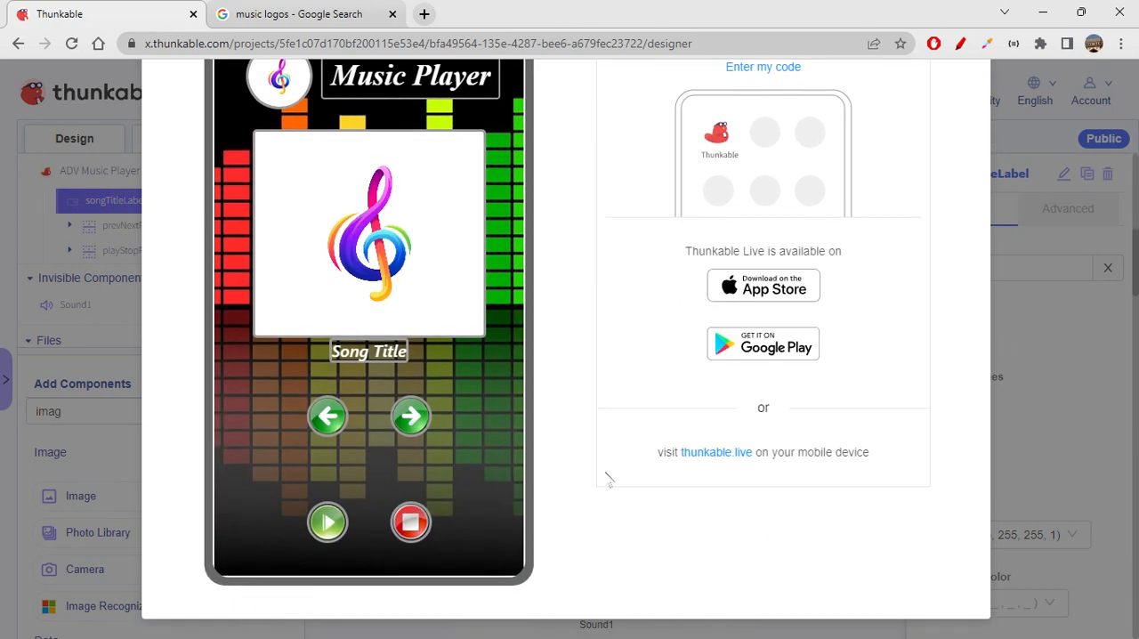
pyautogui.scroll(1, 608, 479)
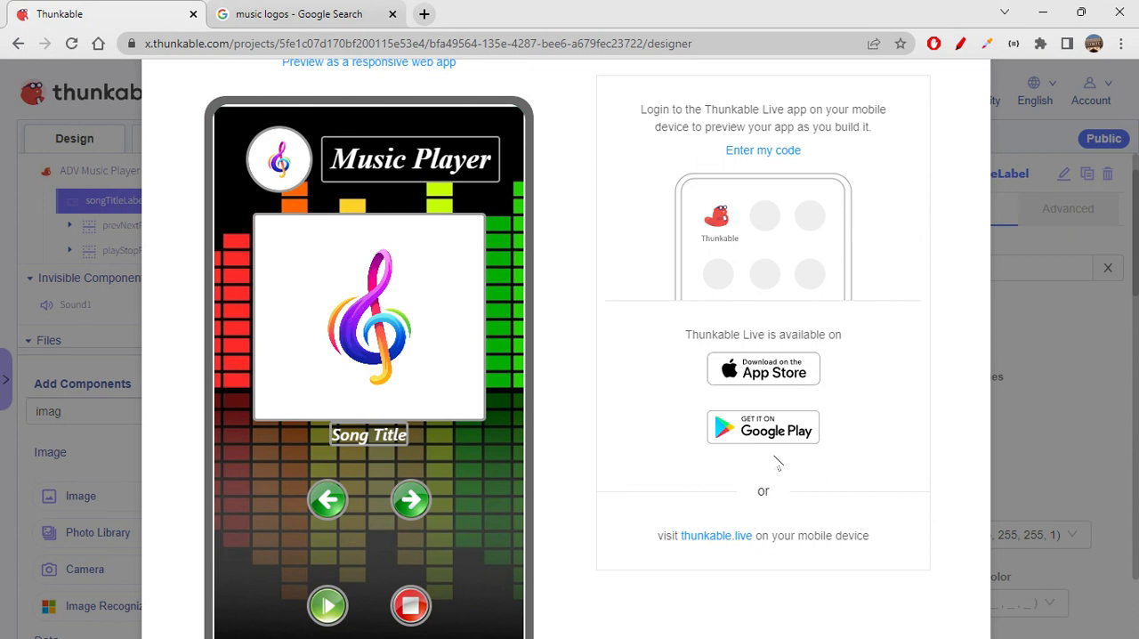
pyautogui.scroll(2, 967, 245)
pyautogui.click(967, 166)
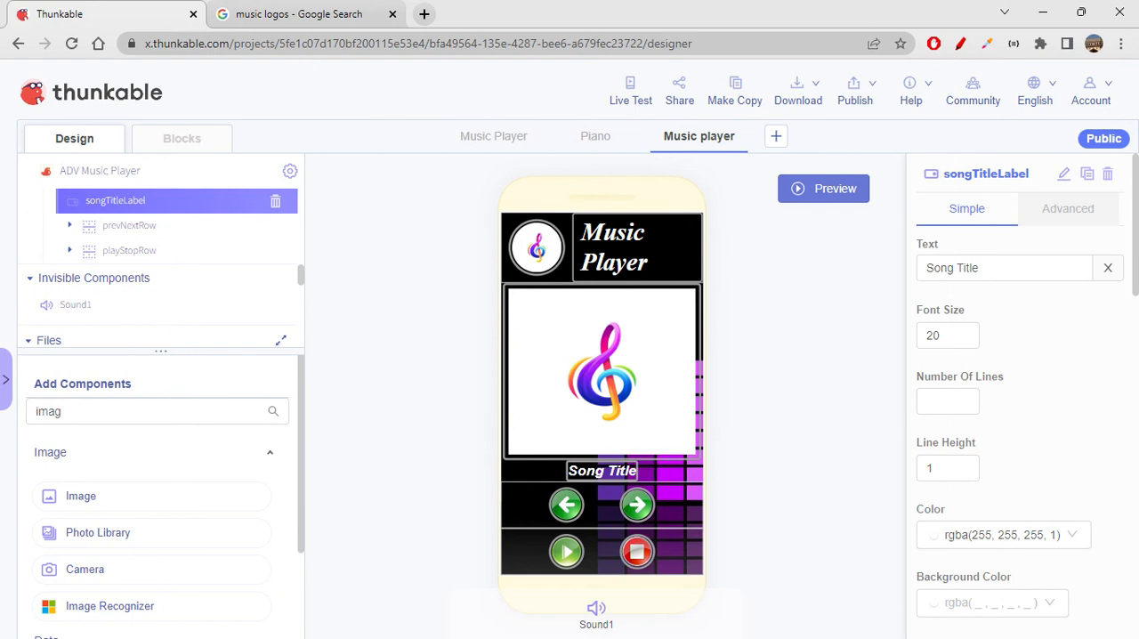
# - Set songTitleLabel's top margin to 15 px
pyautogui.scroll(-10, 1047, 470)
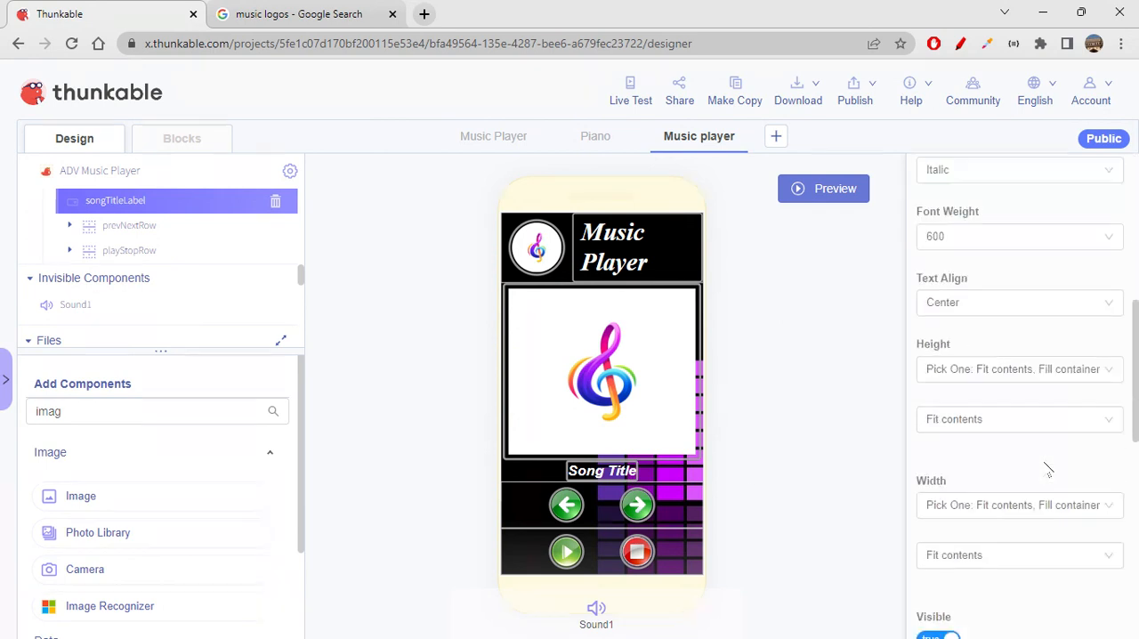
pyautogui.click(1033, 473)
pyautogui.hotkey('shift', 'Tab')
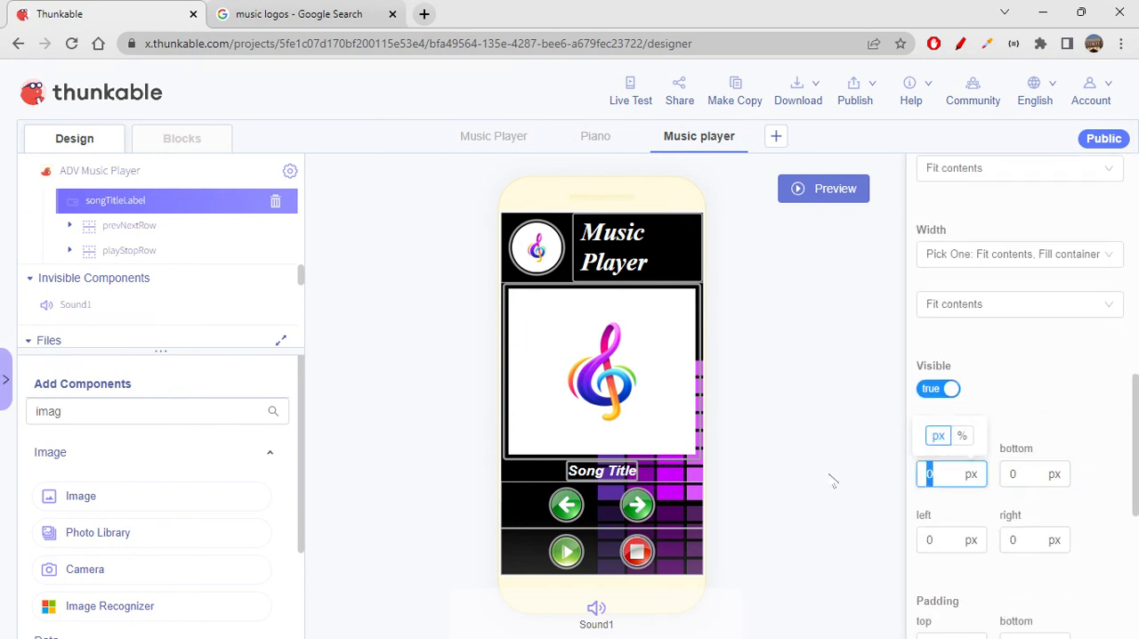
pyautogui.write('15')
pyautogui.click(833, 481)
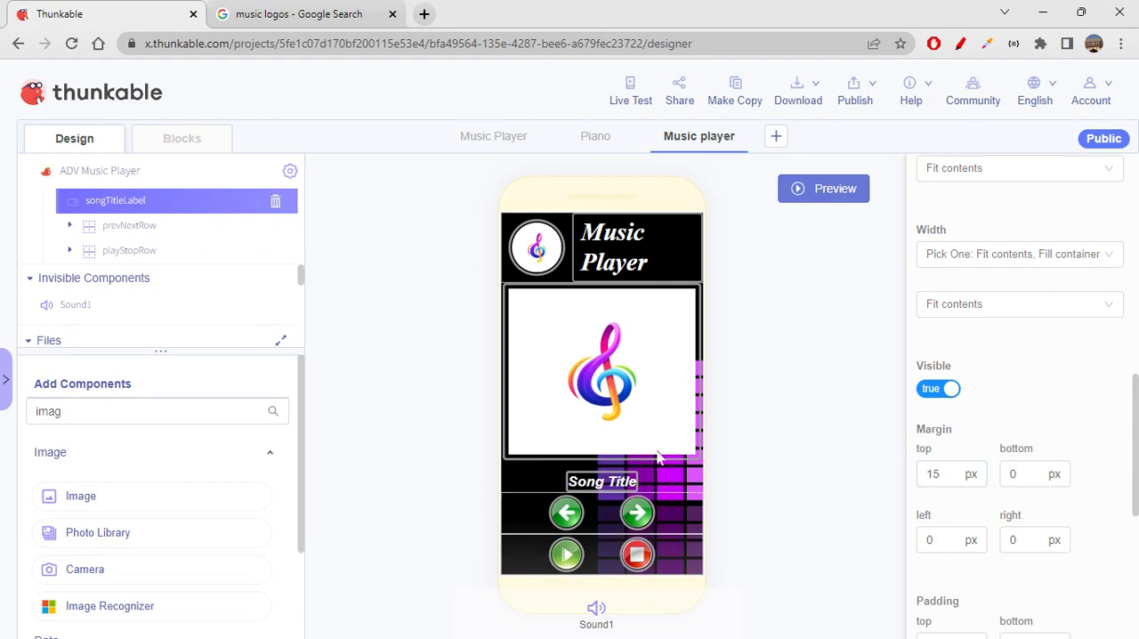
# - Set songTitleLabel's bottom margin to 15 px
pyautogui.scroll(-1, 956, 434)
pyautogui.click(1010, 392)
pyautogui.write('1')
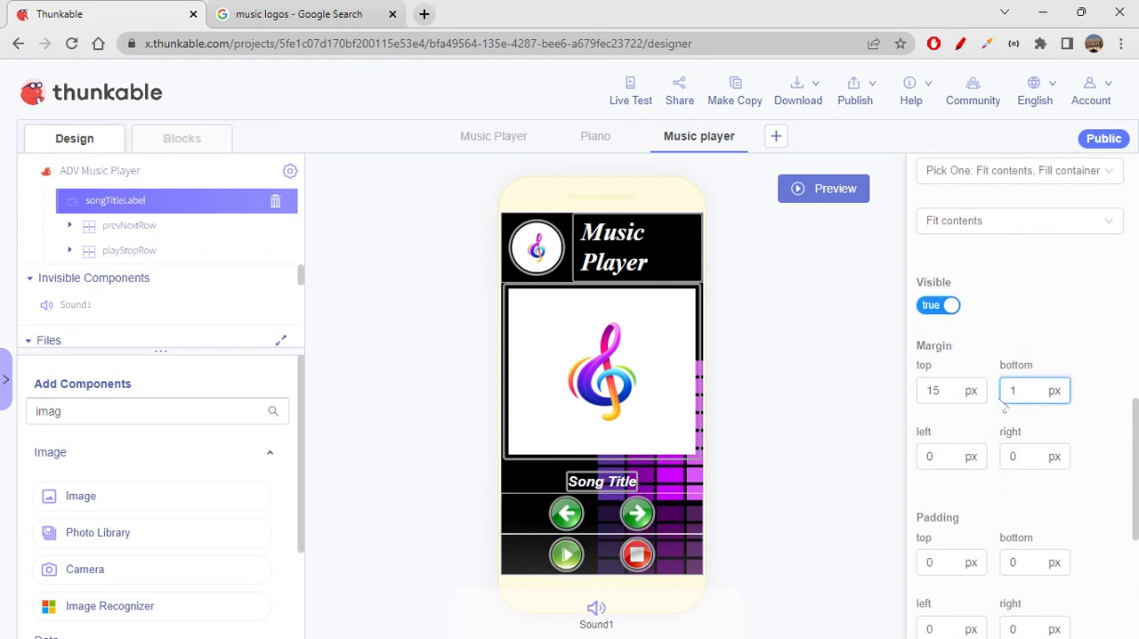
pyautogui.write('5')
pyautogui.click(871, 422)
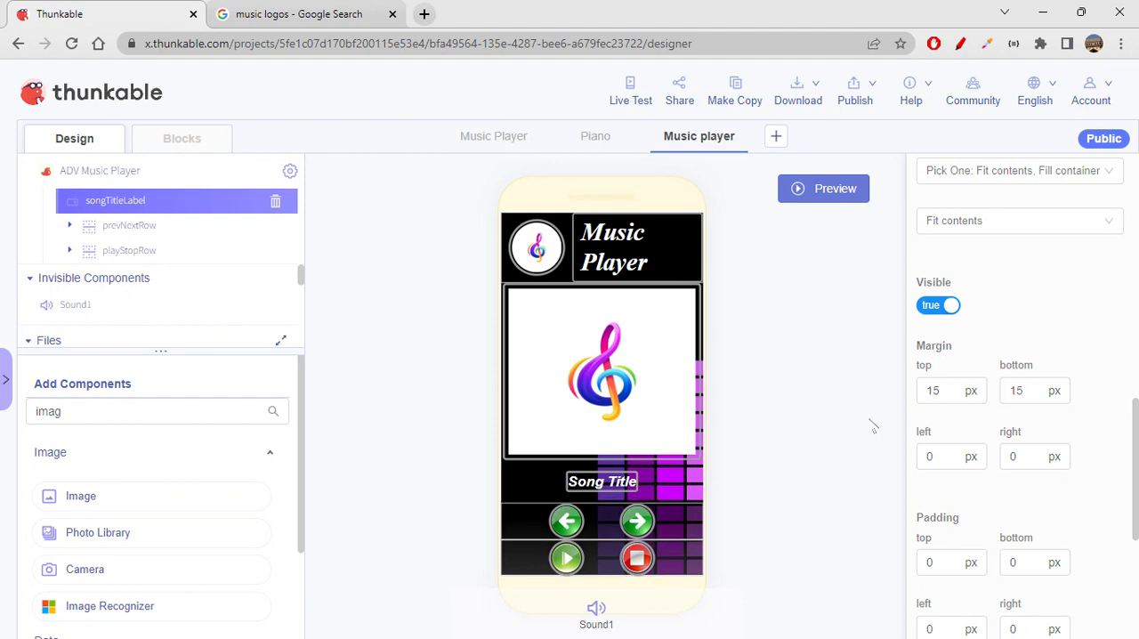
# - Live test the app to check the spacing between the song title and the button rows, and close the preview
pyautogui.click(630, 98)
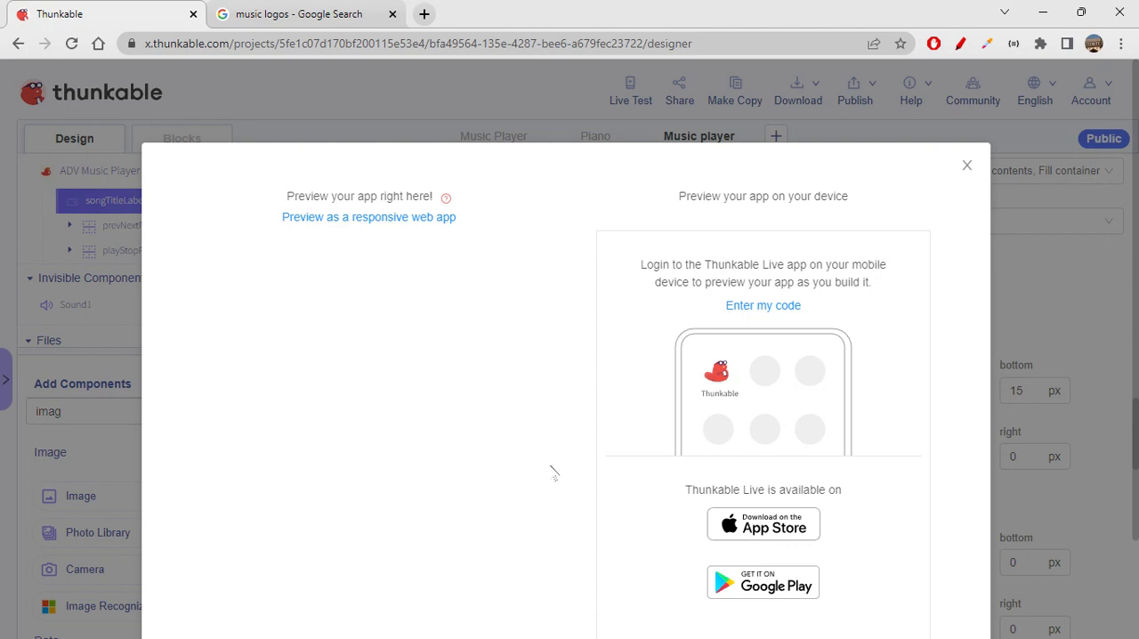
pyautogui.scroll(-2, 553, 473)
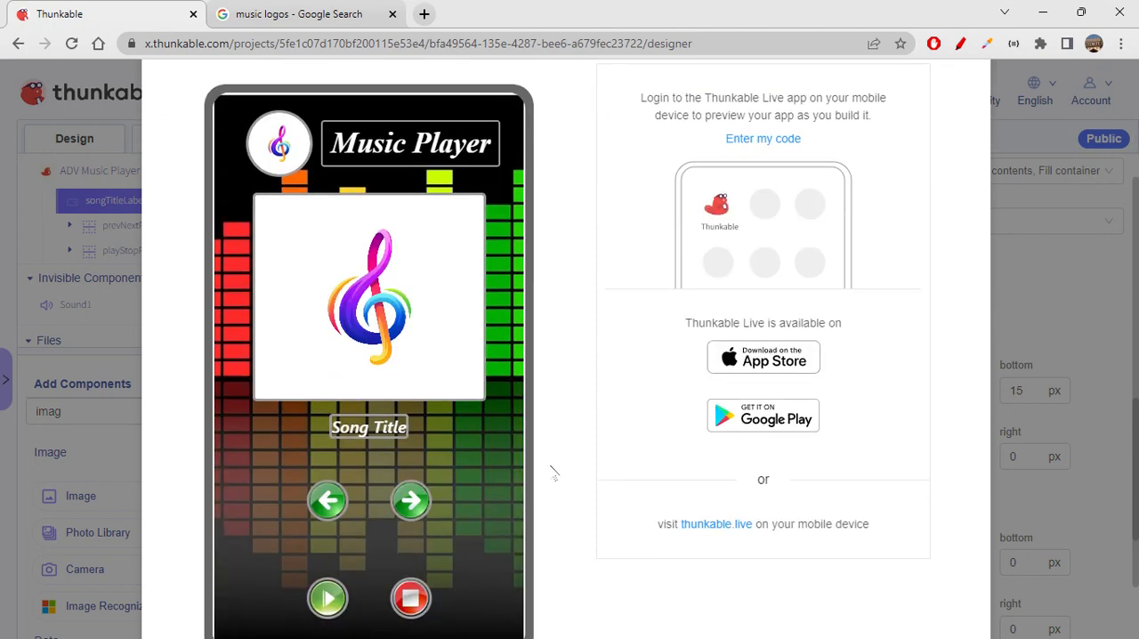
pyautogui.scroll(-1, 552, 474)
pyautogui.scroll(1, 552, 473)
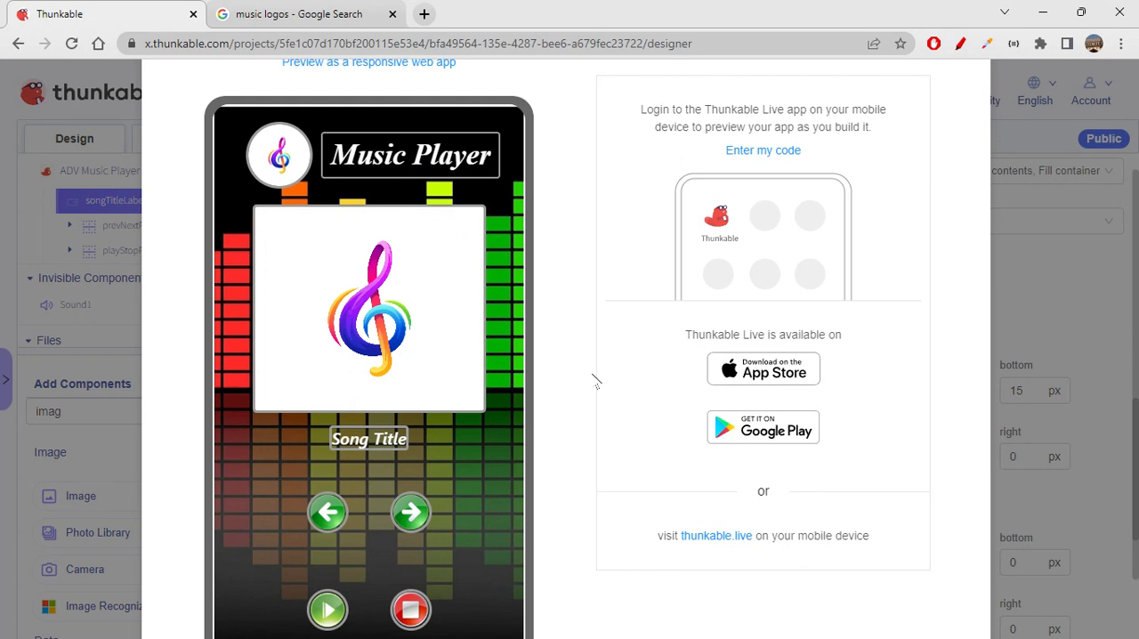
pyautogui.scroll(-1, 596, 381)
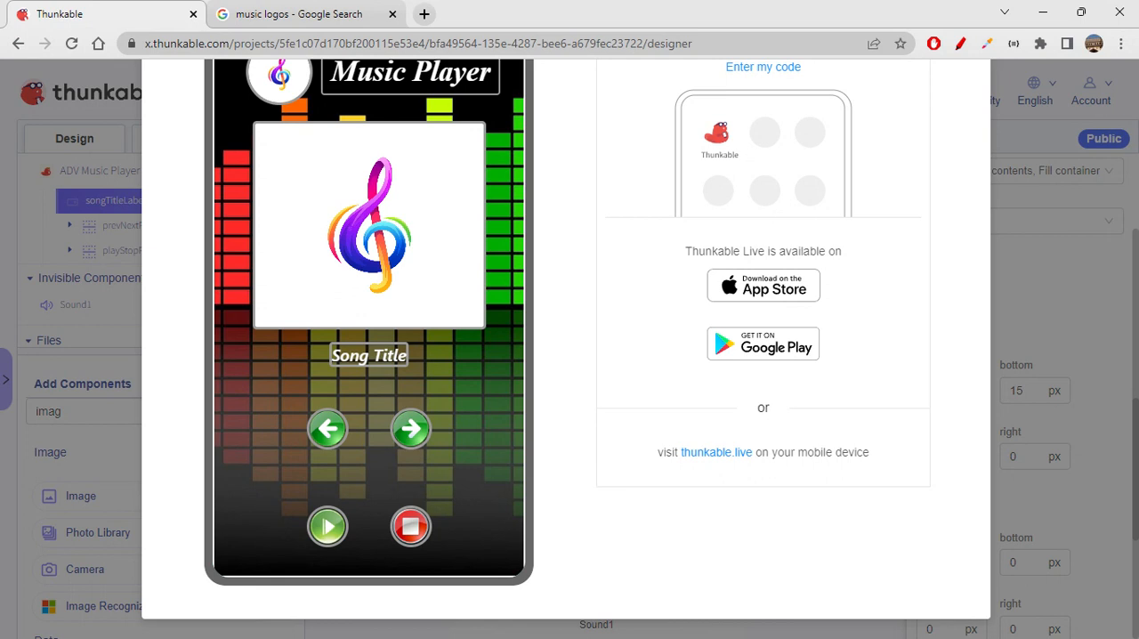
pyautogui.scroll(1, 640, 464)
pyautogui.scroll(-1, 641, 465)
pyautogui.scroll(1, 641, 464)
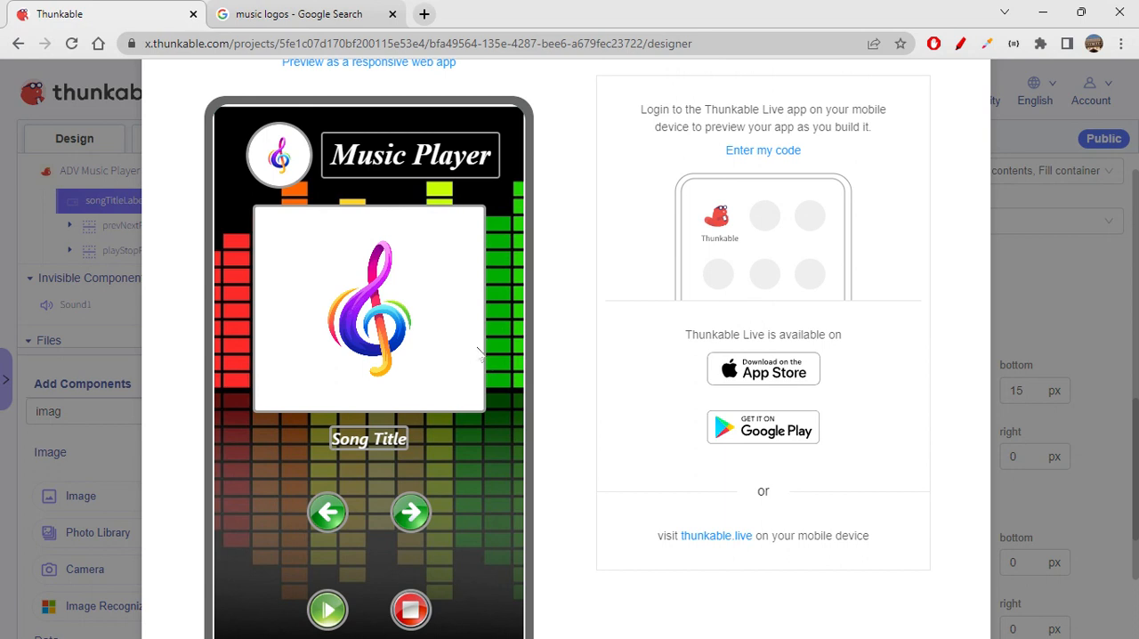
pyautogui.scroll(2, 979, 182)
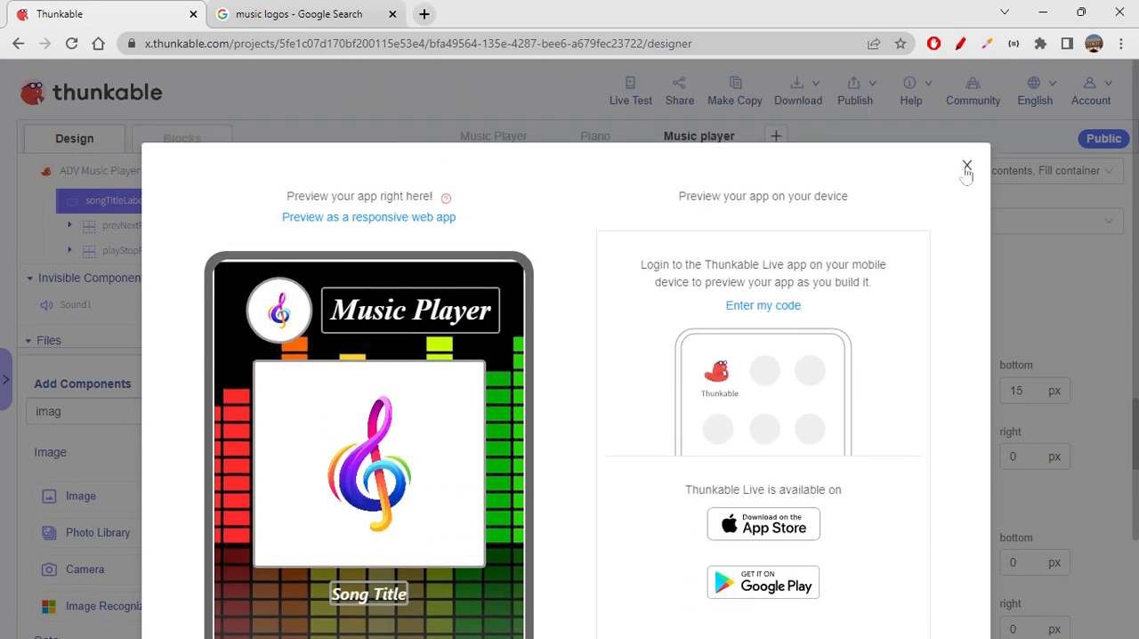
pyautogui.click(966, 166)
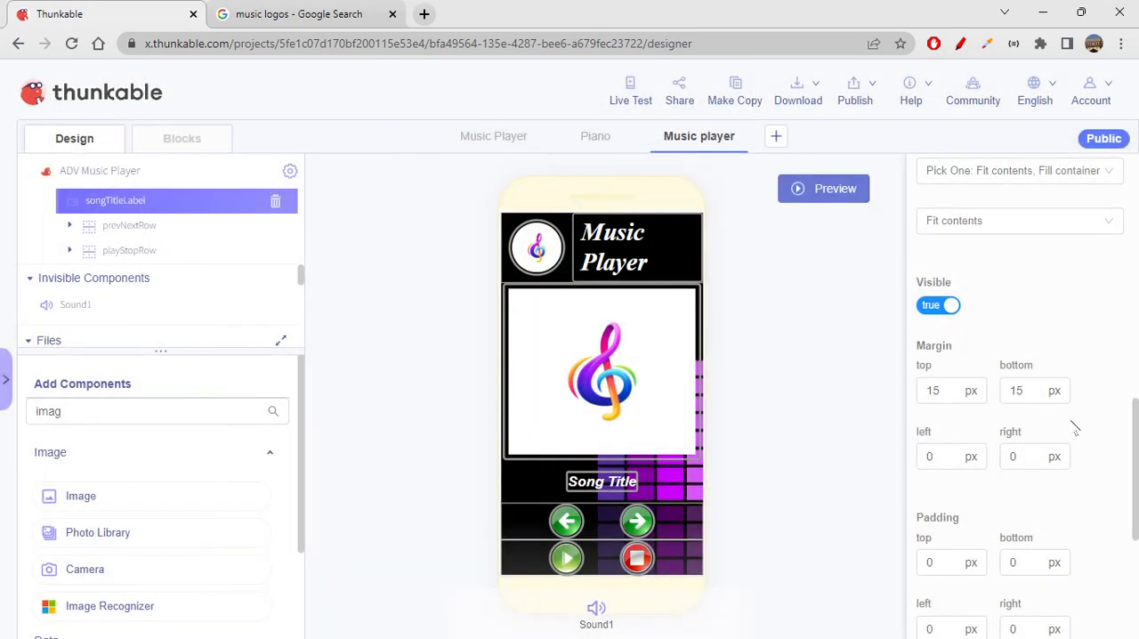
# - Set songPosterImage's top, bottom, left and right padding to 10 px
pyautogui.click(674, 416)
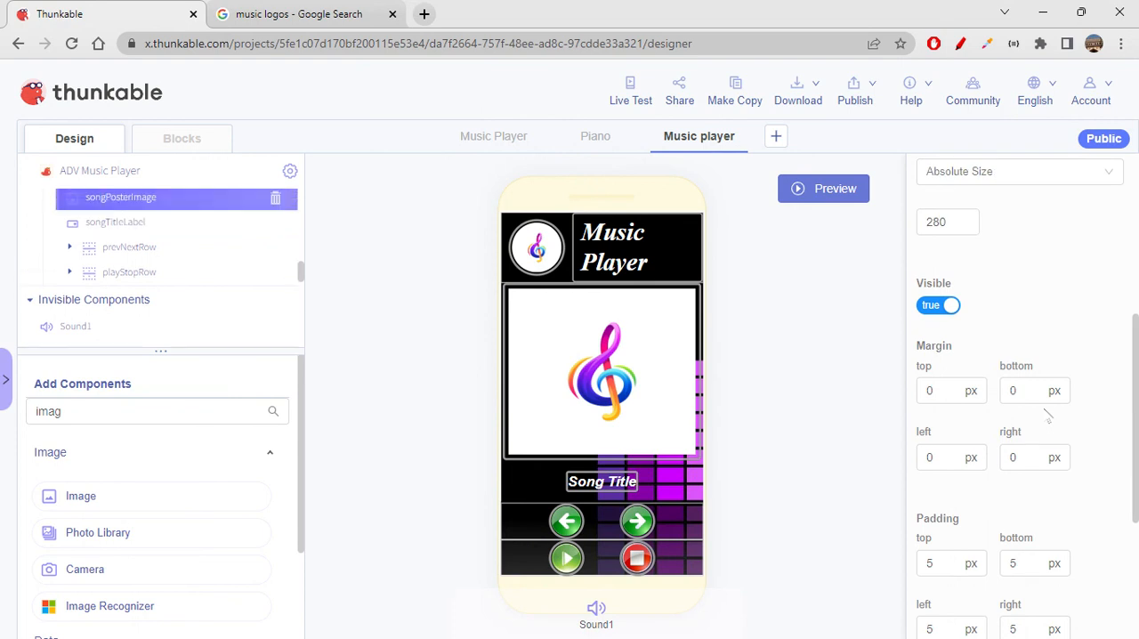
pyautogui.scroll(-3, 1048, 417)
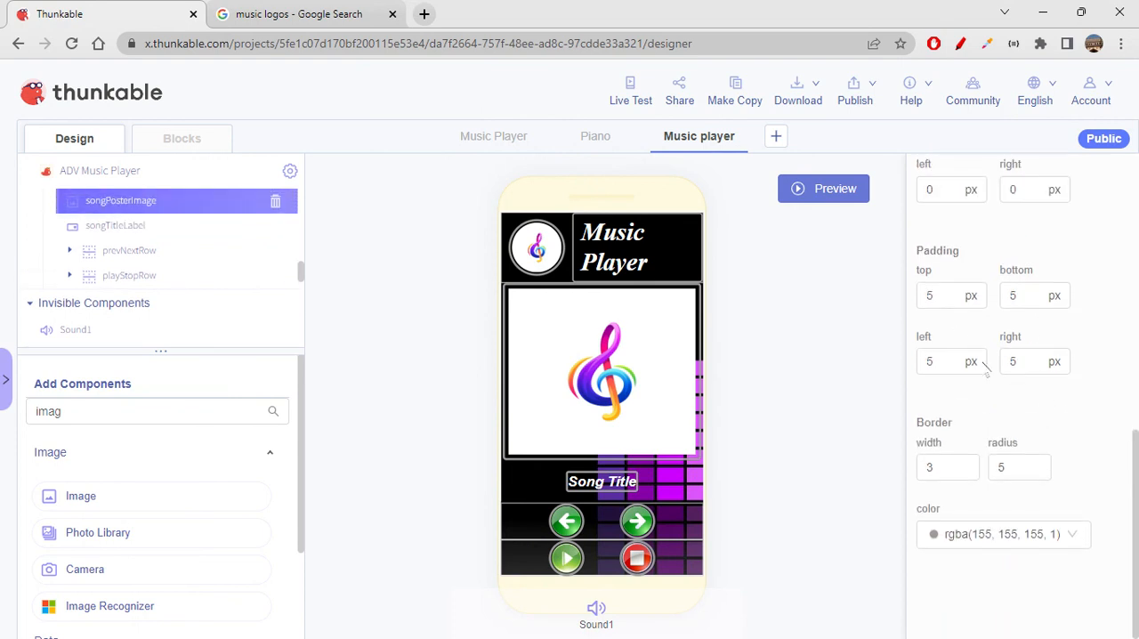
pyautogui.doubleClick(934, 293)
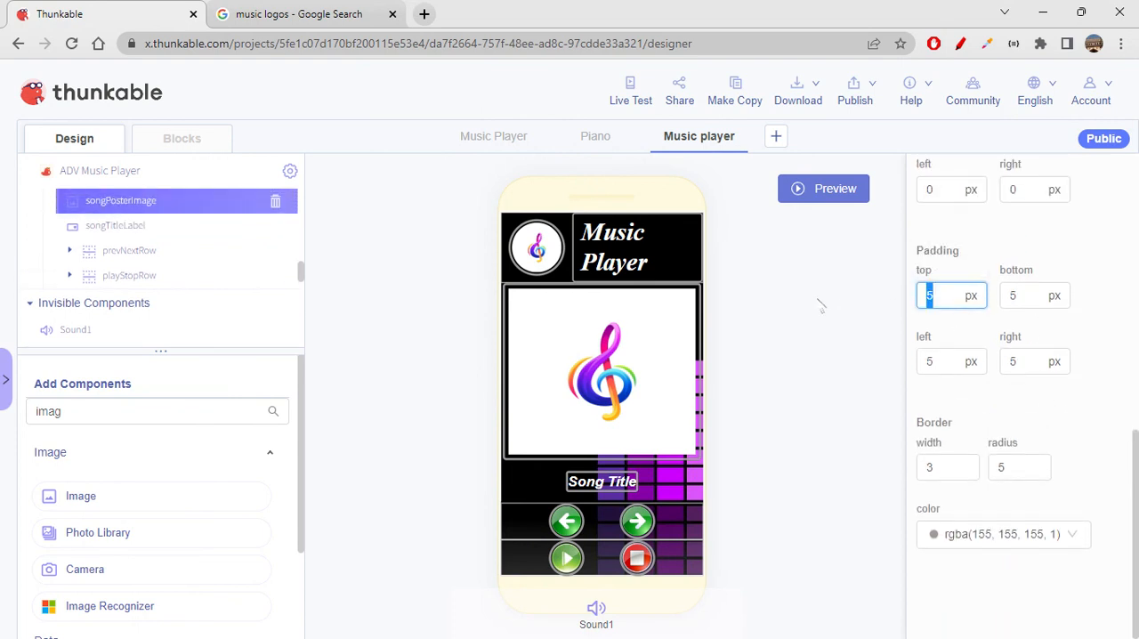
pyautogui.write('10')
pyautogui.press('Tab')
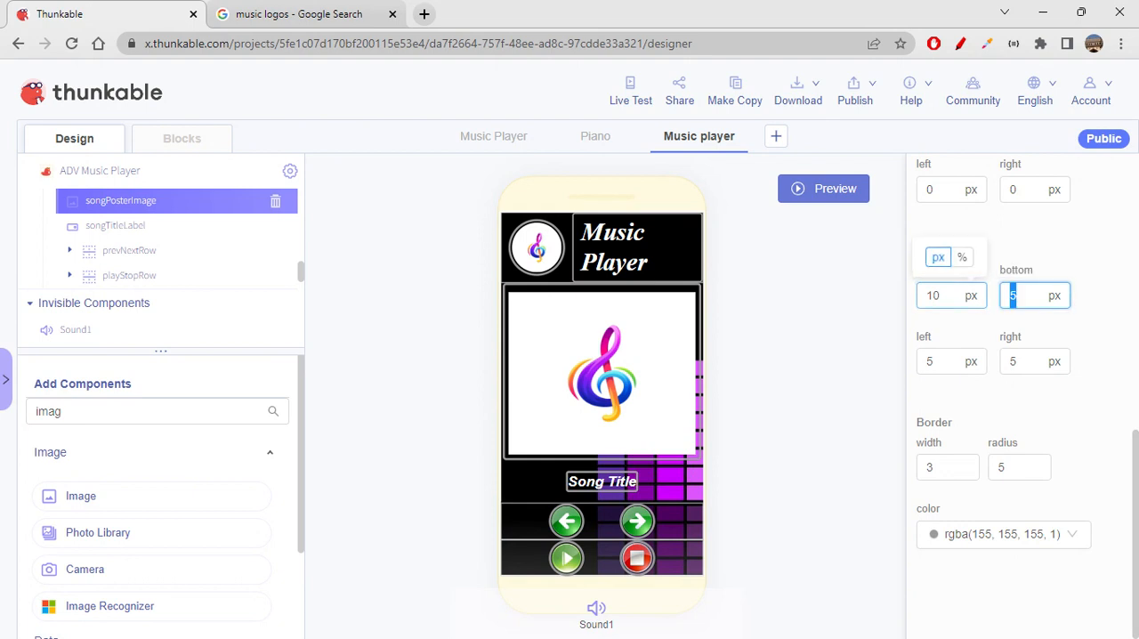
pyautogui.write('10')
pyautogui.press('Tab')
pyautogui.write('10')
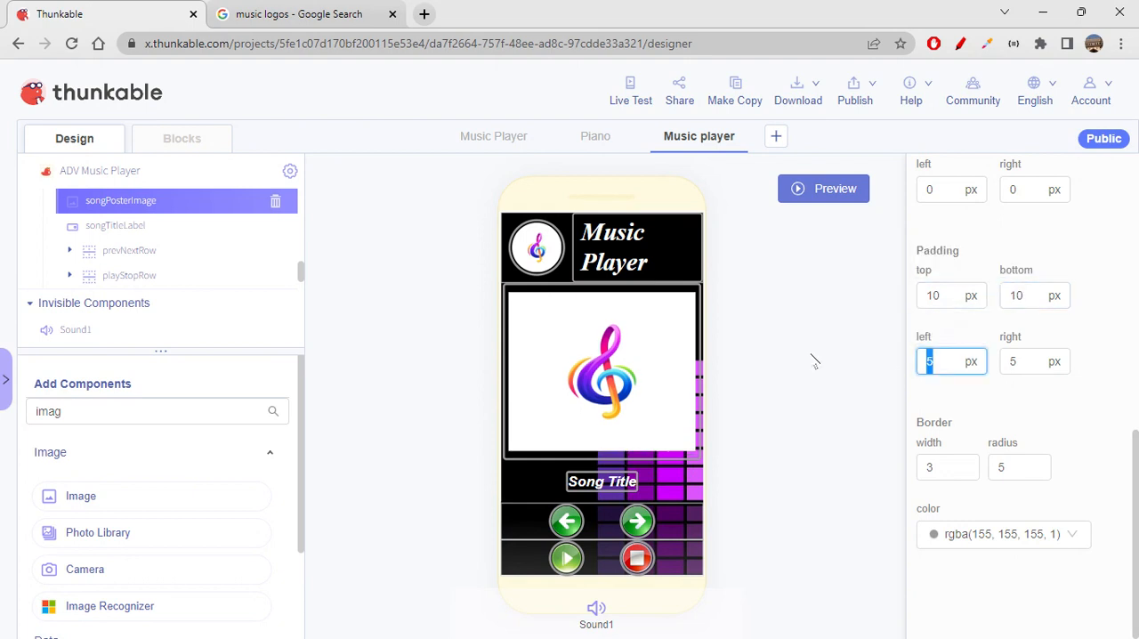
pyautogui.press('Tab')
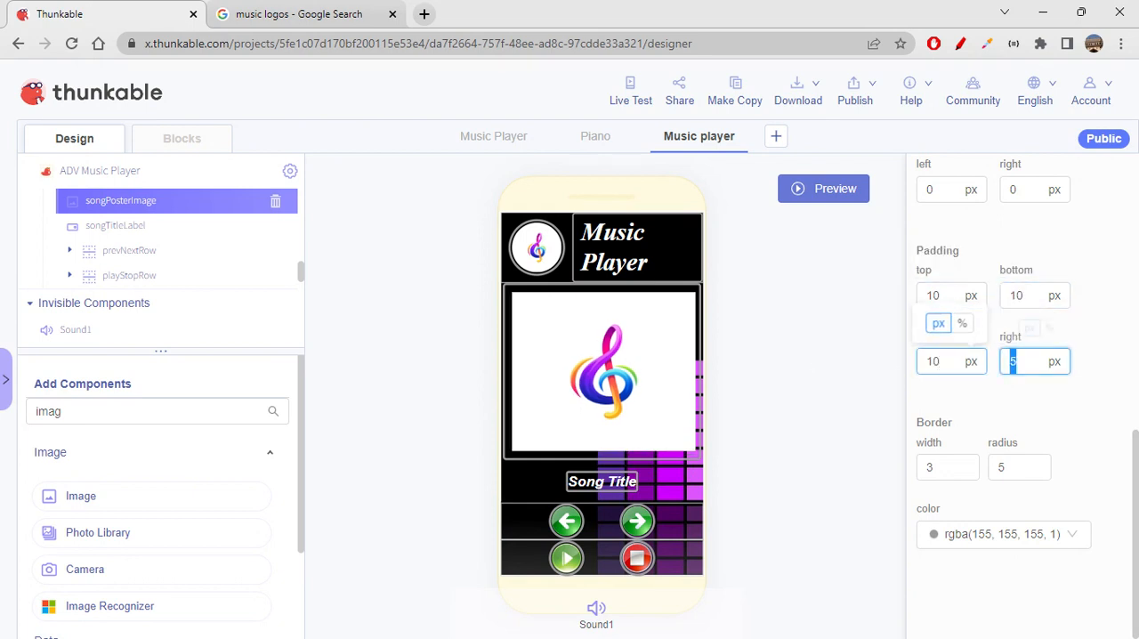
pyautogui.write('10')
pyautogui.click(1030, 406)
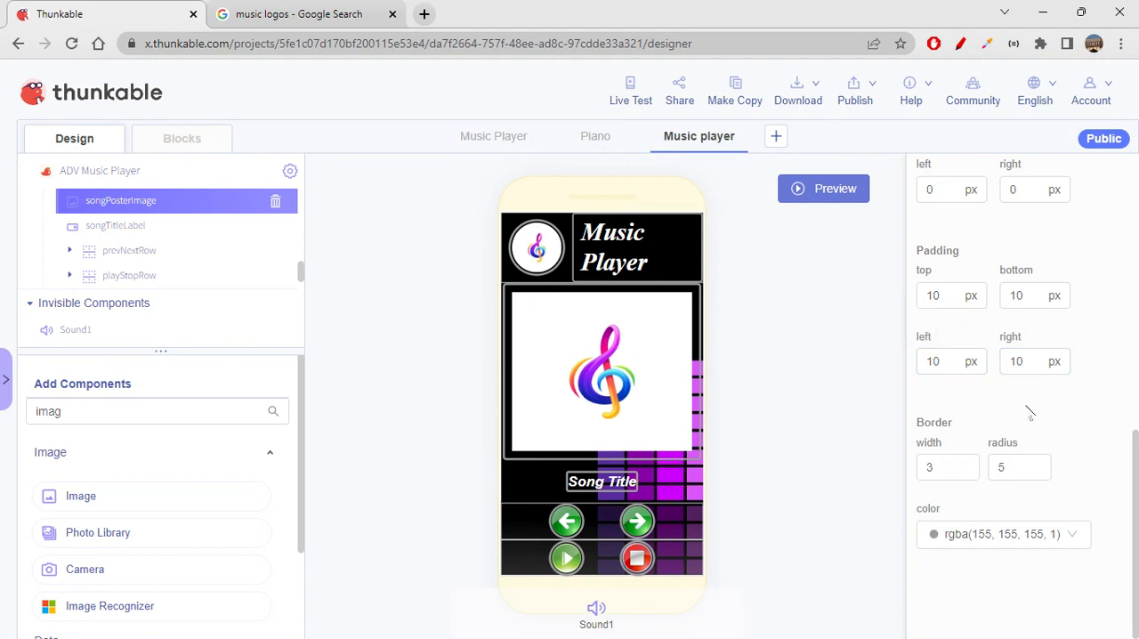
# - Set the padding of the round logo image in the header row to 5 px on all four sides
pyautogui.scroll(5, 1030, 407)
pyautogui.click(550, 242)
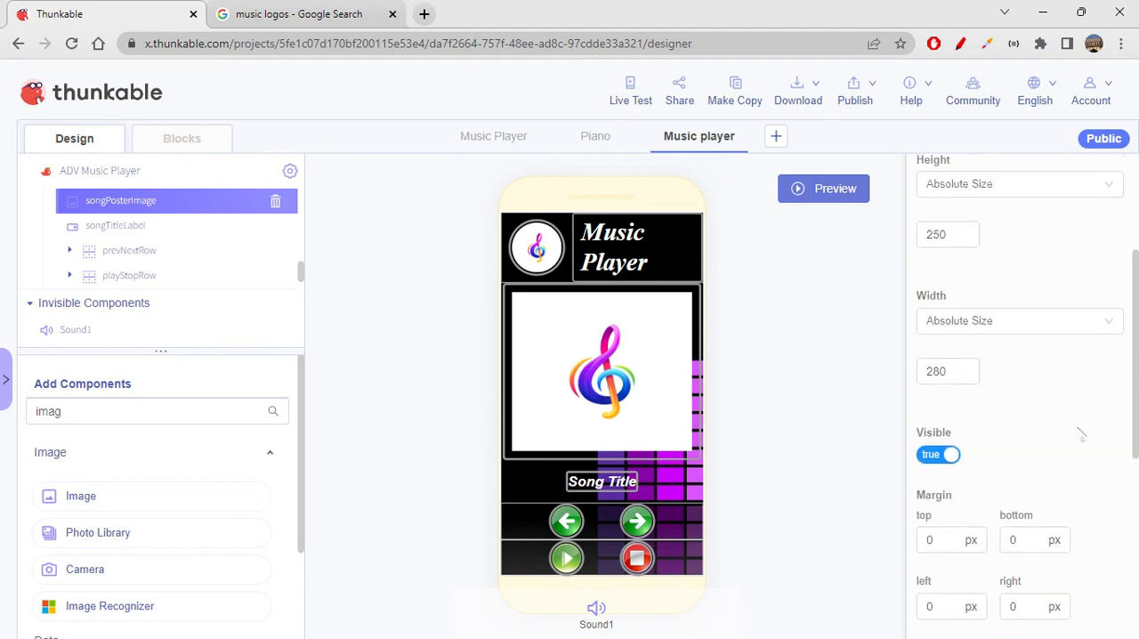
pyautogui.scroll(-10, 1097, 451)
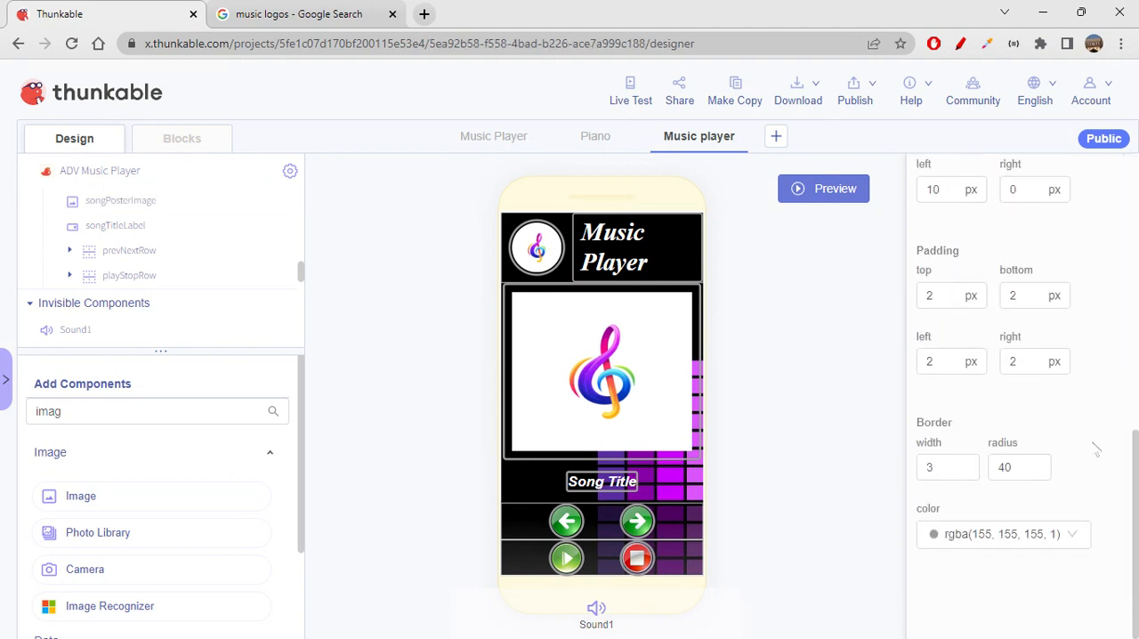
pyautogui.click(934, 298)
pyautogui.moveTo(939, 297); pyautogui.dragTo(816, 308)
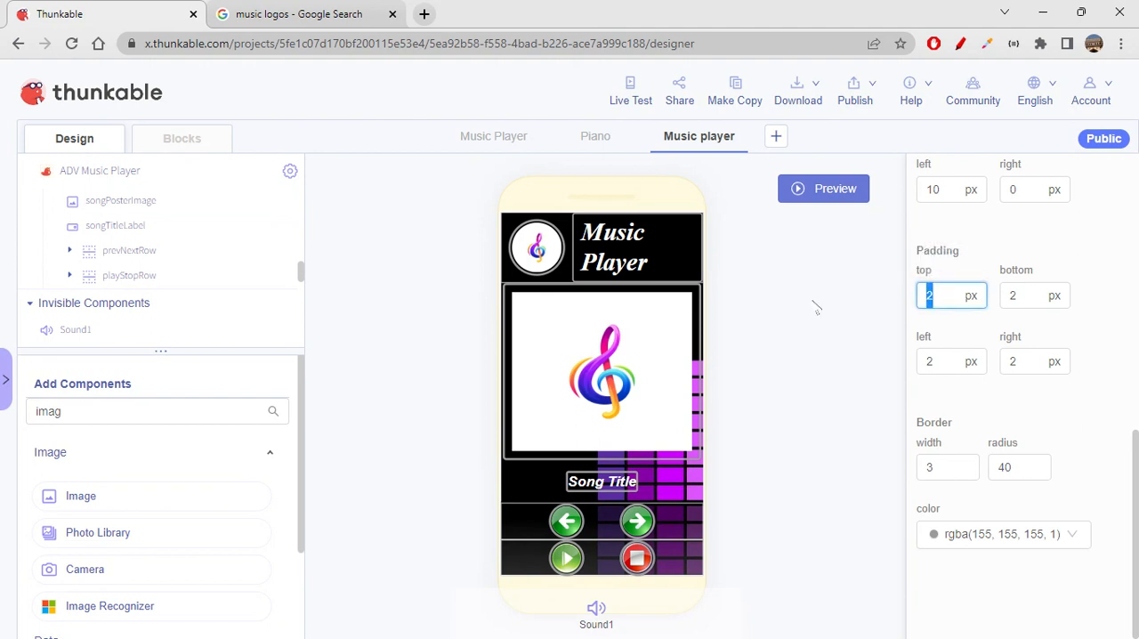
pyautogui.write('5')
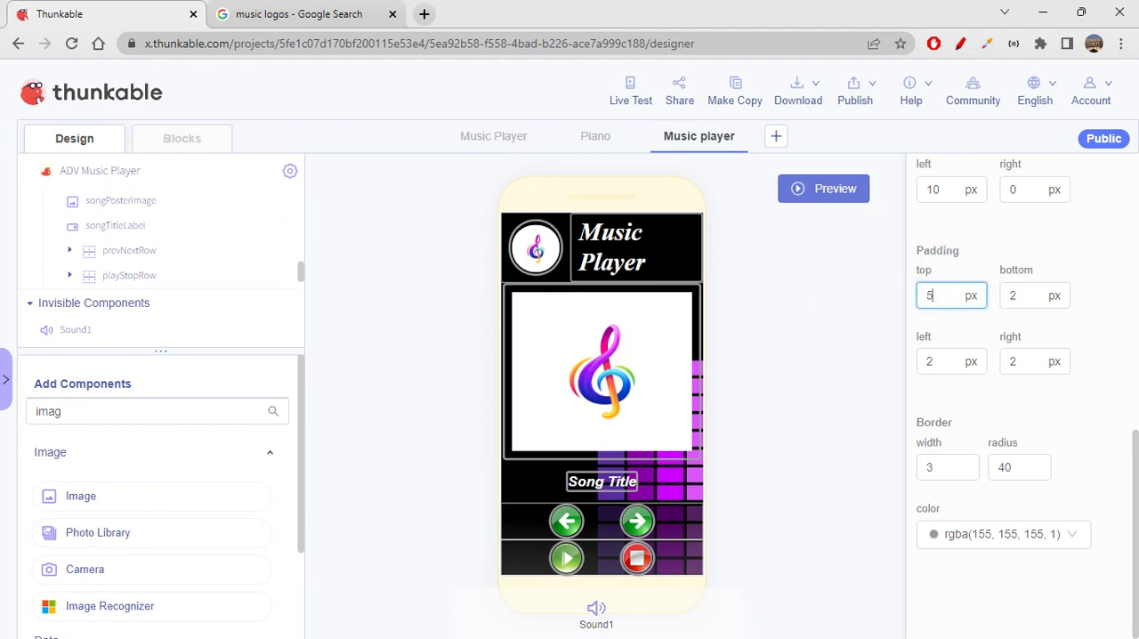
pyautogui.press('Tab')
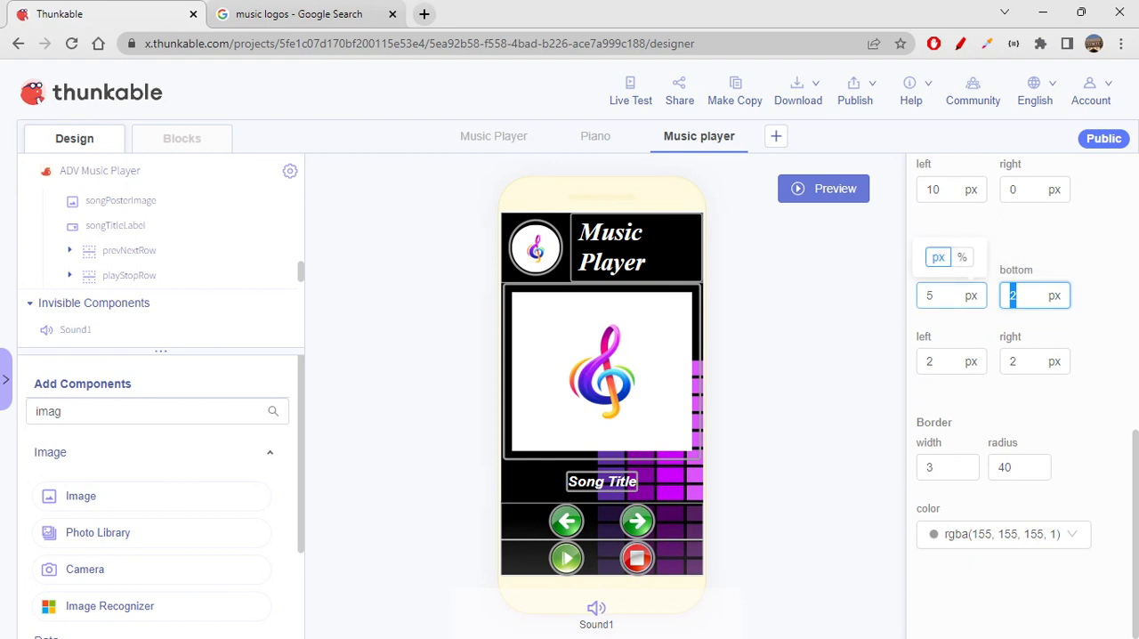
pyautogui.write('5')
pyautogui.press('Tab')
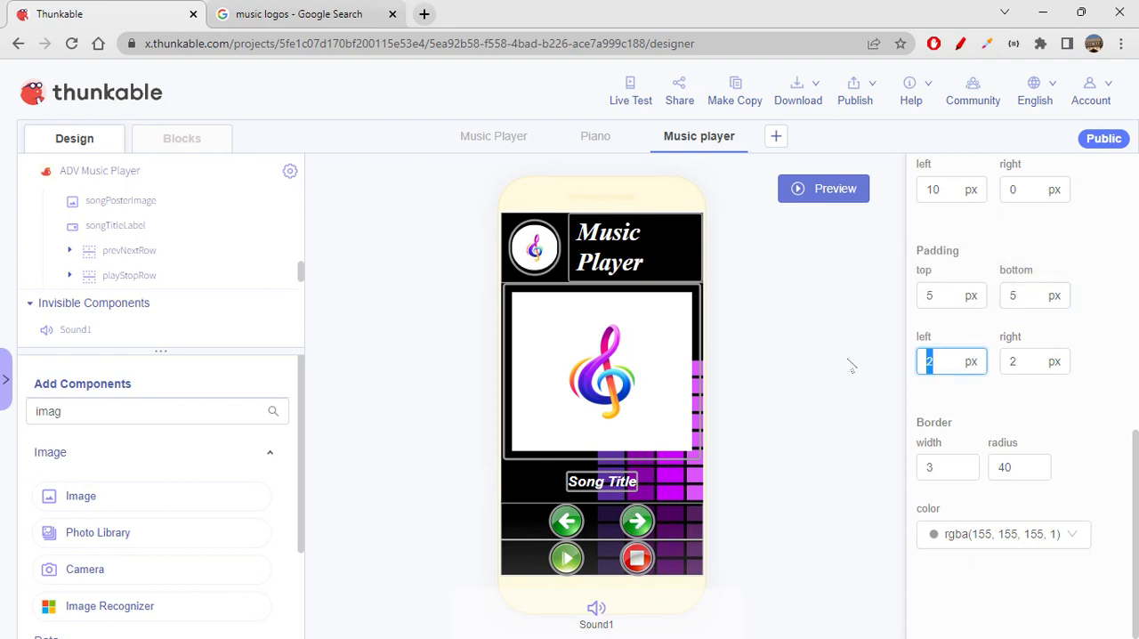
pyautogui.write('5')
pyautogui.moveTo(1043, 362); pyautogui.dragTo(966, 361)
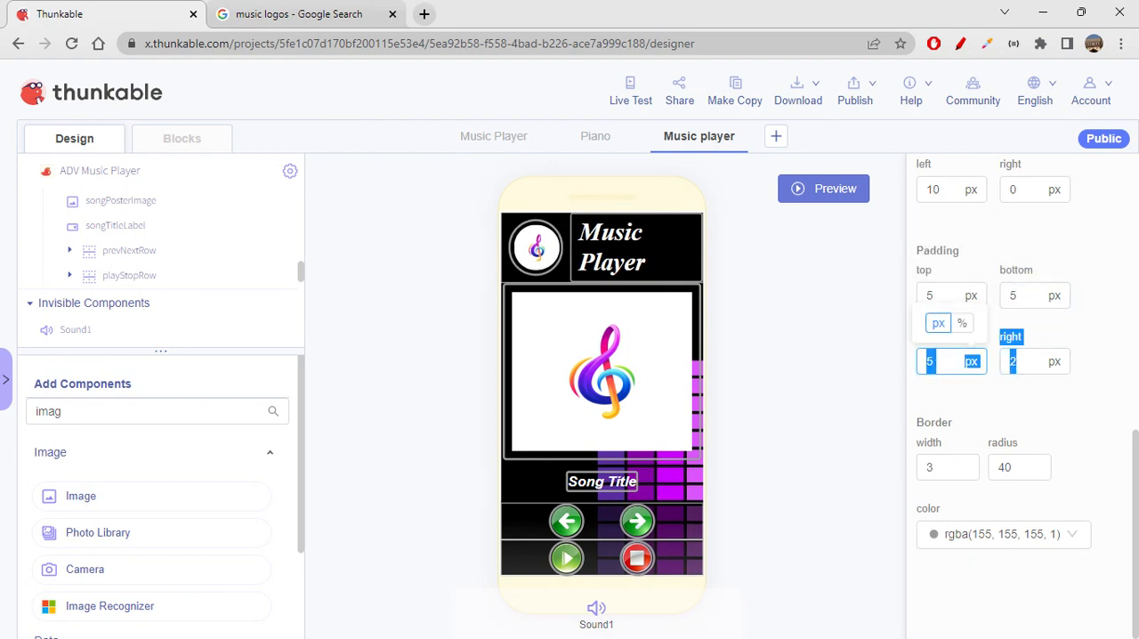
pyautogui.click(1032, 429)
pyautogui.moveTo(1035, 362); pyautogui.dragTo(967, 361)
pyautogui.write('5')
pyautogui.click(994, 411)
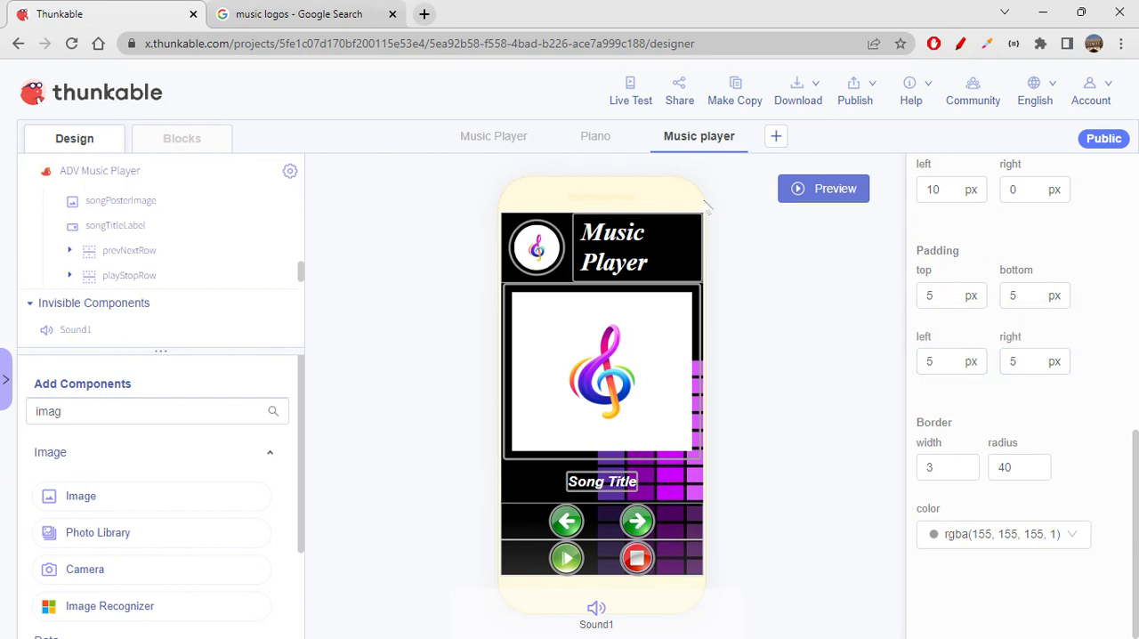
# - Live test the app to check how the padded logo and song poster look, and close the preview
pyautogui.click(630, 93)
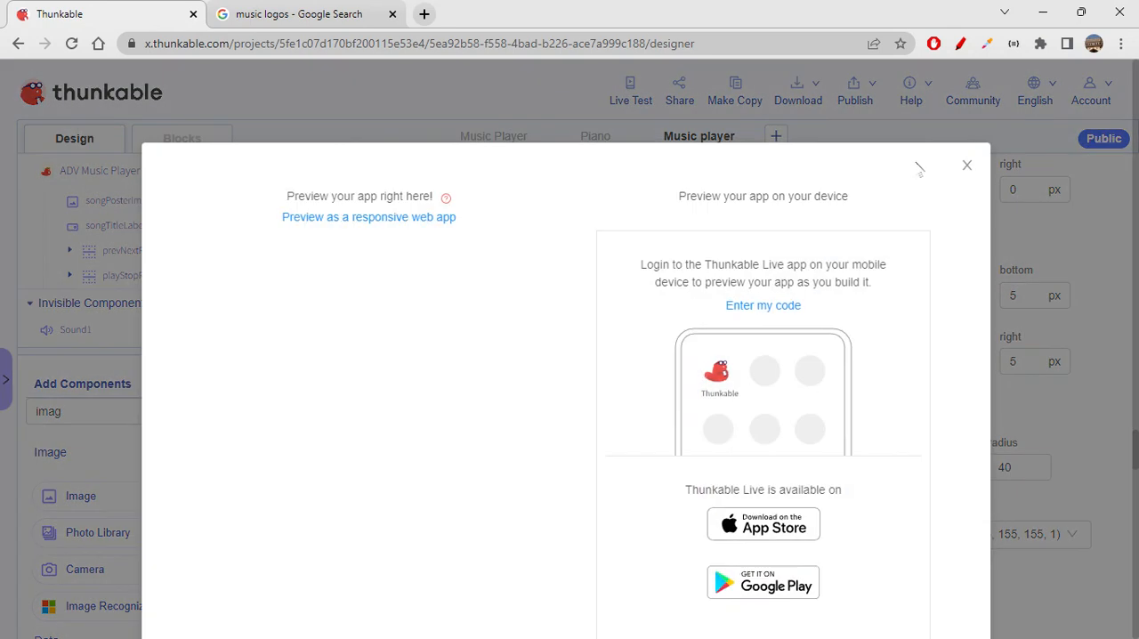
pyautogui.click(968, 167)
pyautogui.click(634, 98)
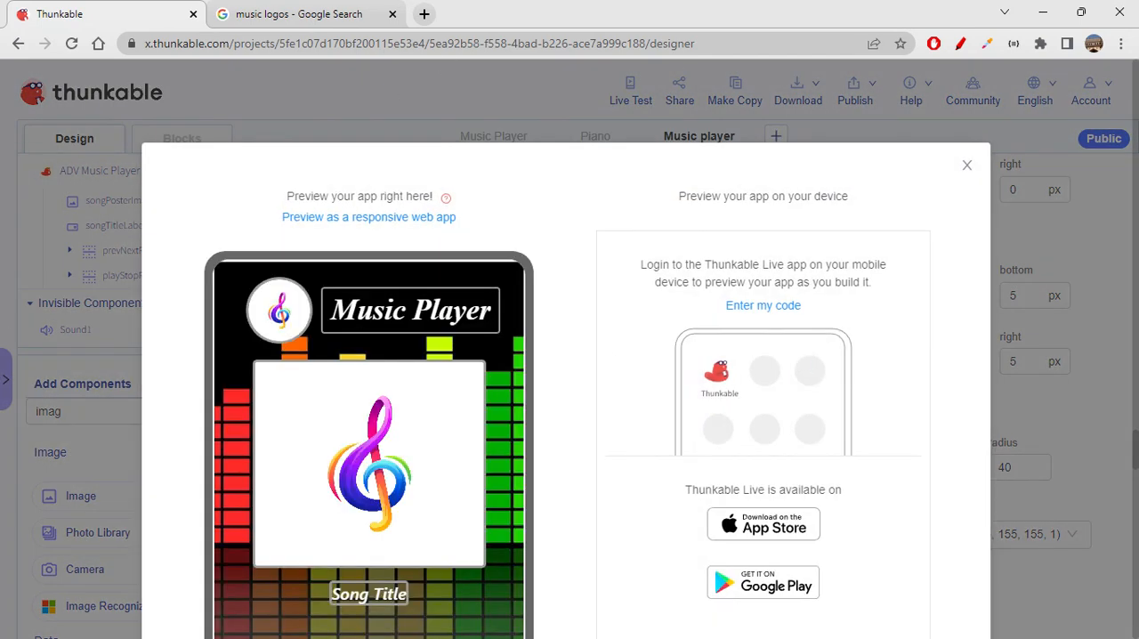
pyautogui.scroll(-3, 630, 347)
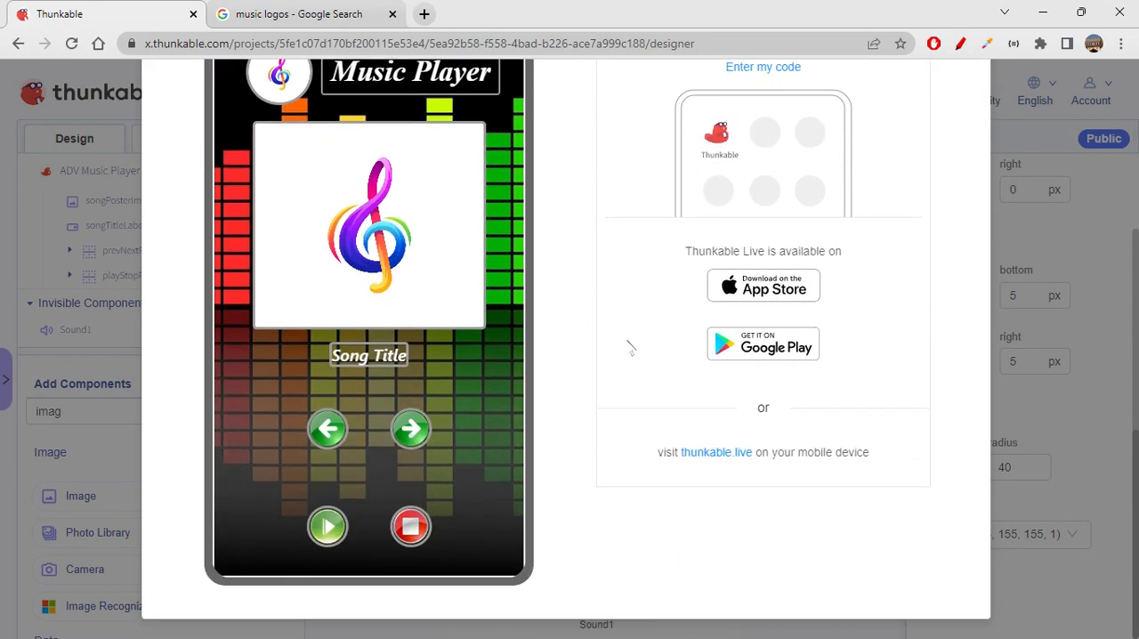
pyautogui.scroll(1, 628, 349)
pyautogui.scroll(-1, 628, 349)
pyautogui.scroll(1, 630, 407)
pyautogui.scroll(-1, 629, 407)
pyautogui.scroll(1, 652, 383)
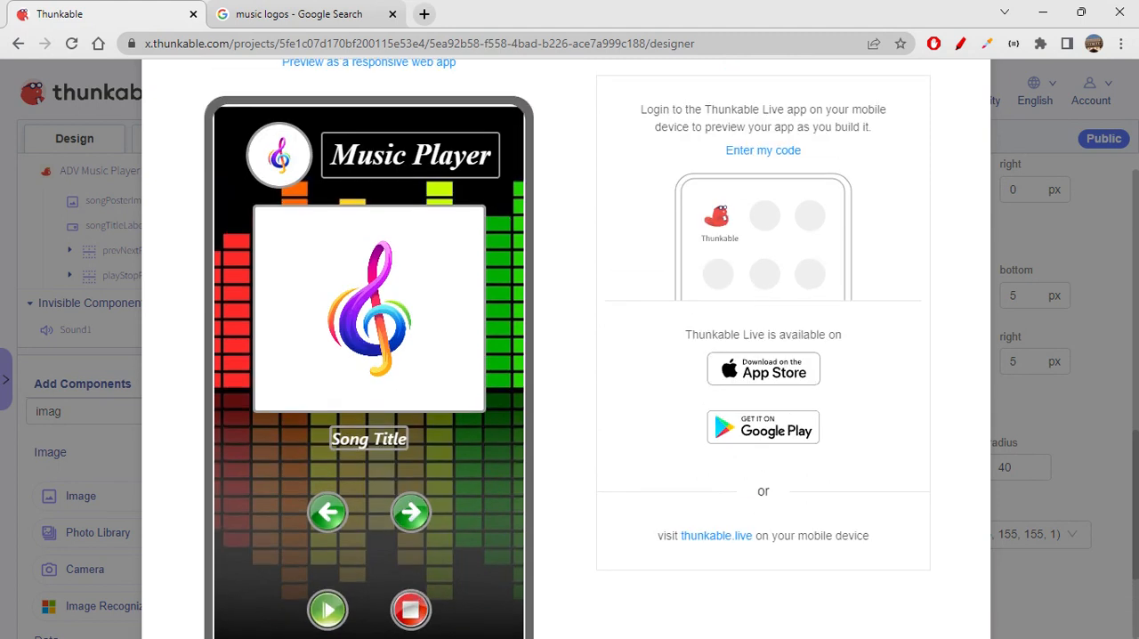
pyautogui.scroll(1, 938, 245)
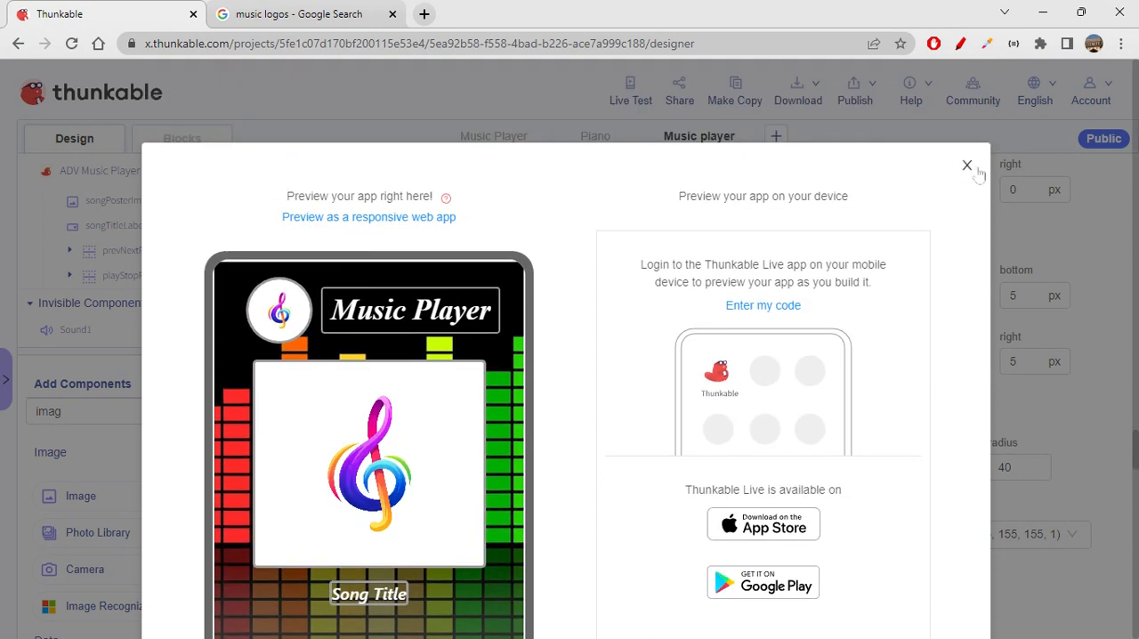
pyautogui.click(969, 168)
# - Set songTitleLabel's left and right padding to 10 px and its top and bottom padding to 2 px
pyautogui.click(620, 486)
pyautogui.scroll(-5, 1036, 449)
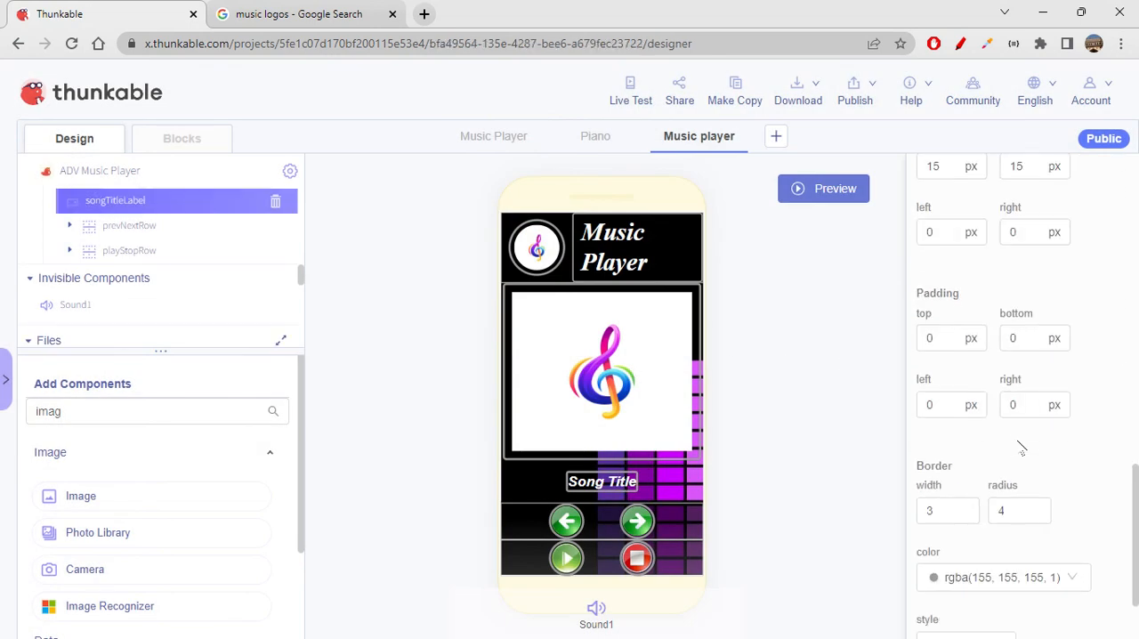
pyautogui.click(955, 320)
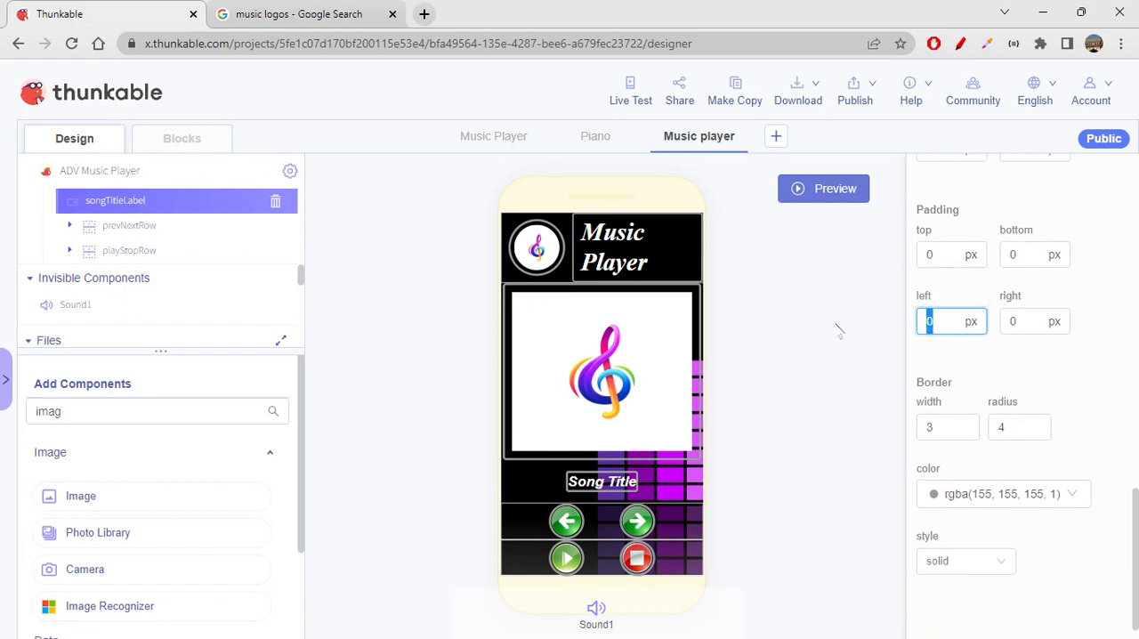
pyautogui.write('10')
pyautogui.click(1032, 318)
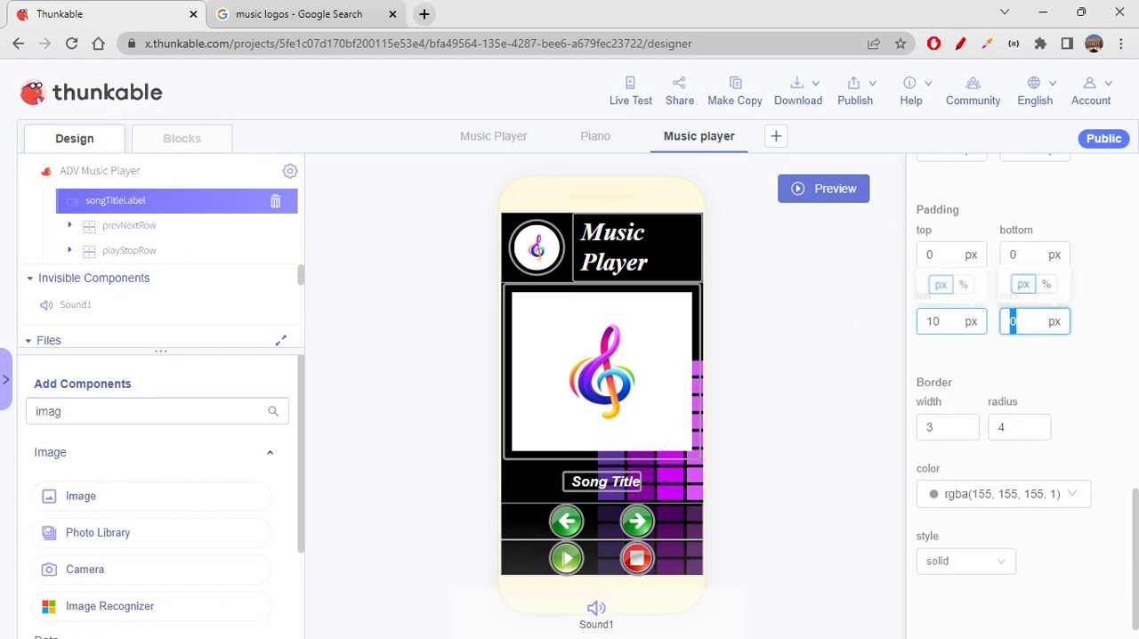
pyautogui.write('10')
pyautogui.click(946, 258)
pyautogui.write('2')
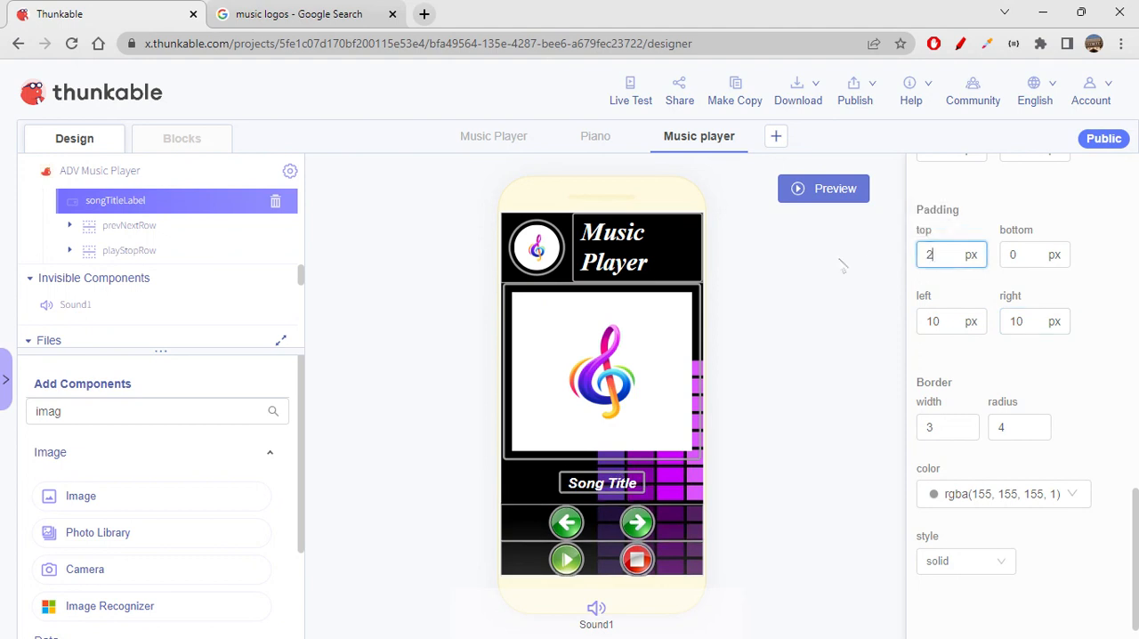
pyautogui.click(1002, 253)
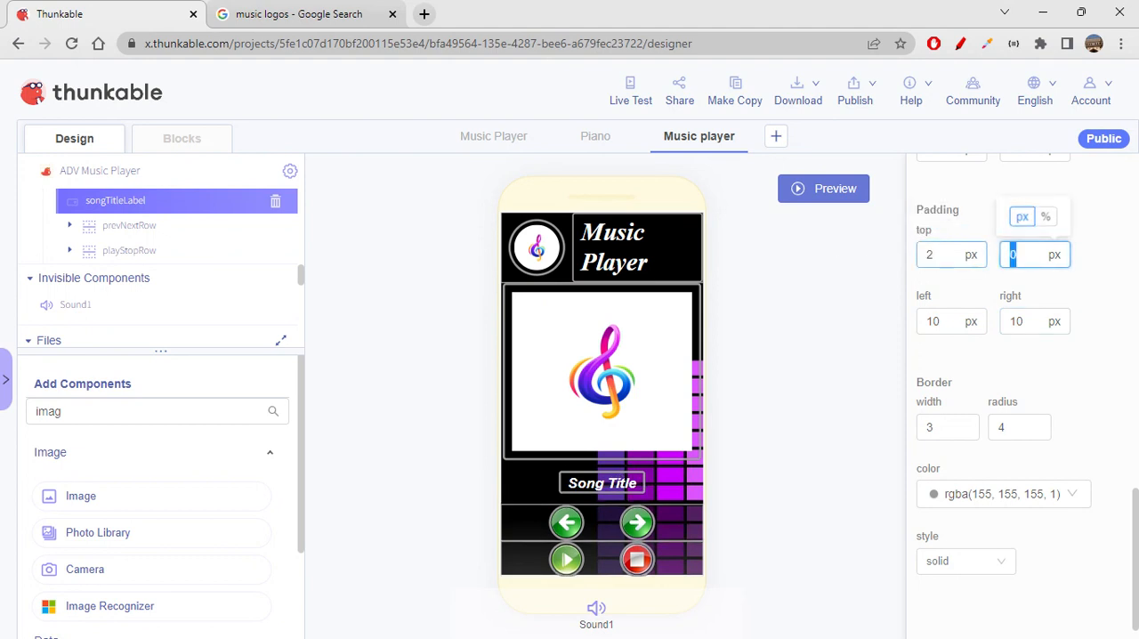
pyautogui.write('2')
pyautogui.click(1097, 391)
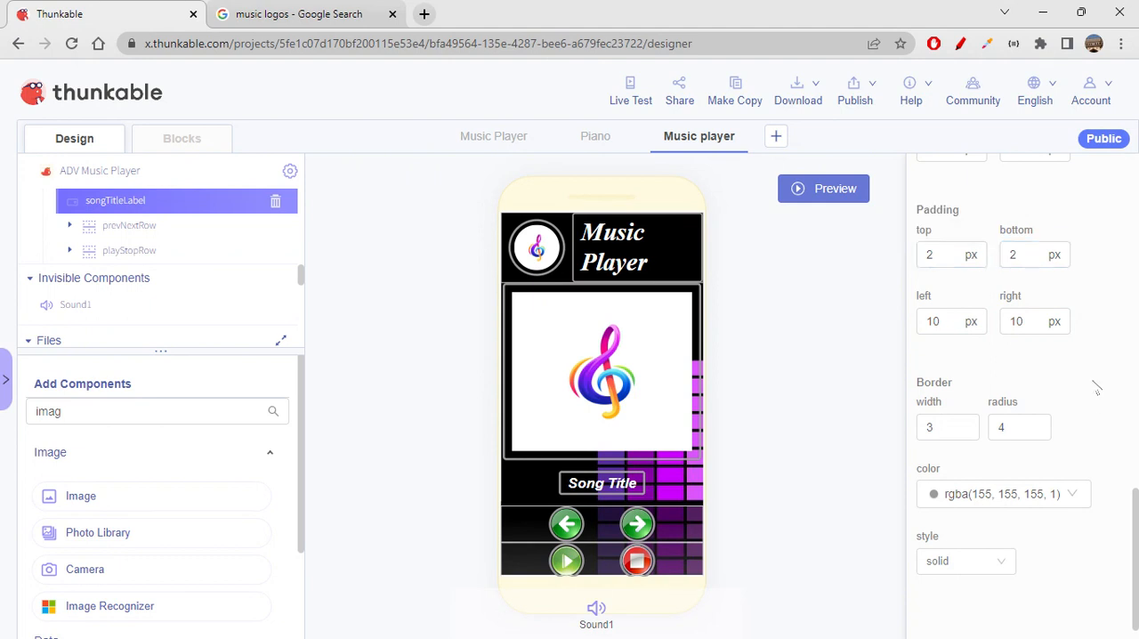